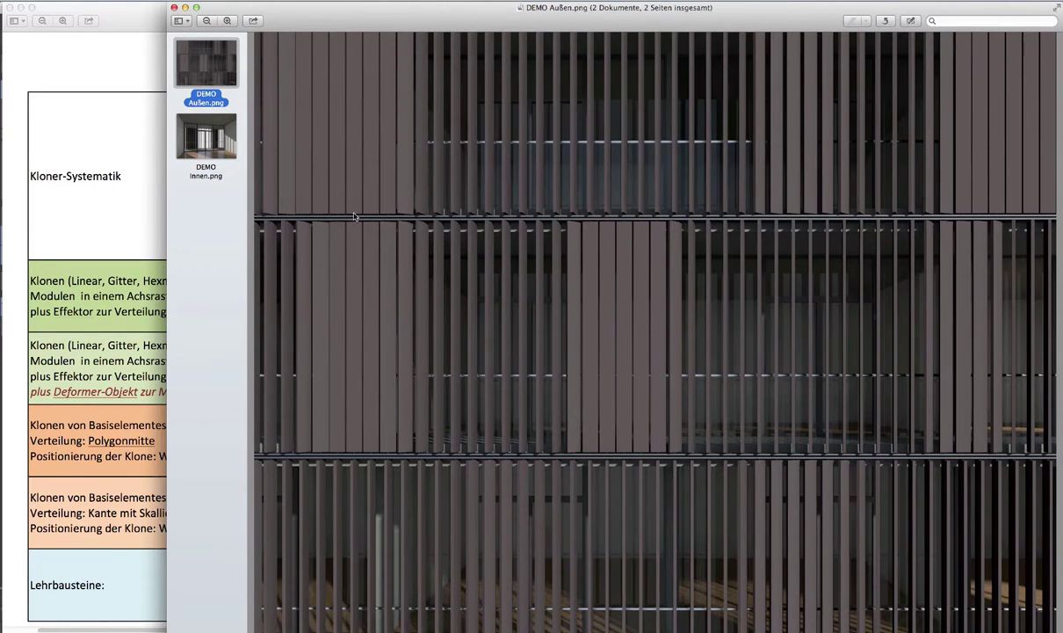
View the DEMO Innen.png interior render in Preview, then bring Cinema 4D to the front
{"action": "left_click", "coordinate": [227, 150]}
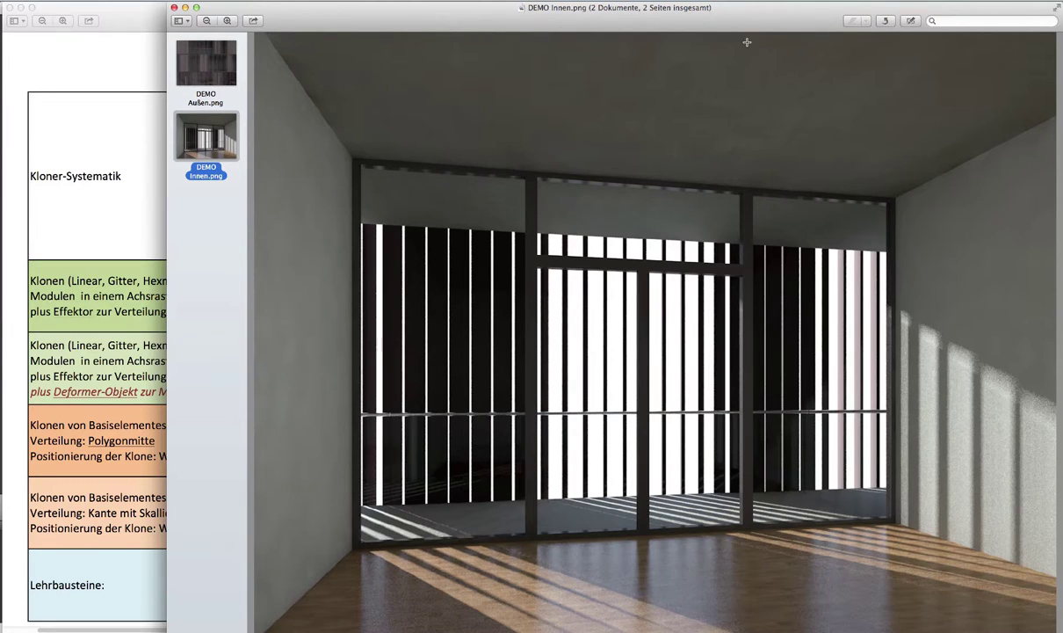
{"action": "left_click", "coordinate": [422, 1]}
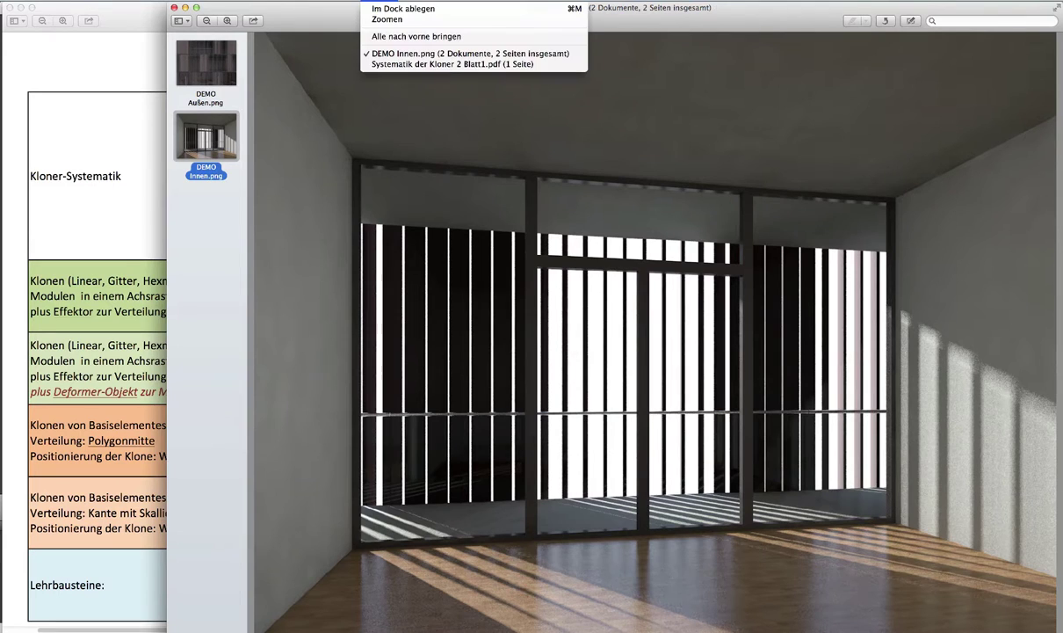
{"action": "key", "text": "Escape"}
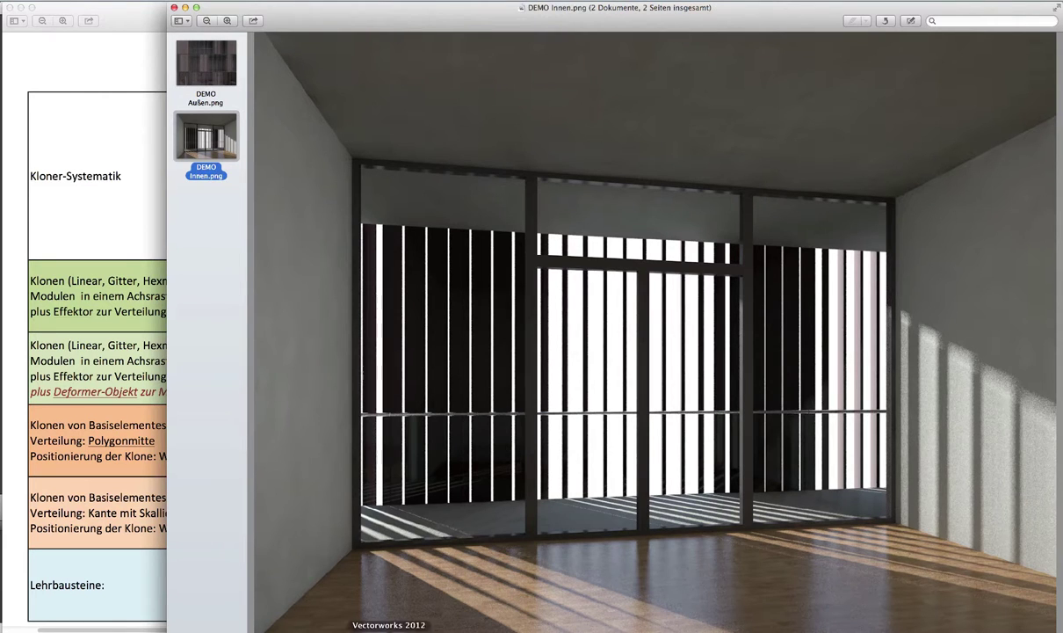
{"action": "left_click", "coordinate": [376, 630]}
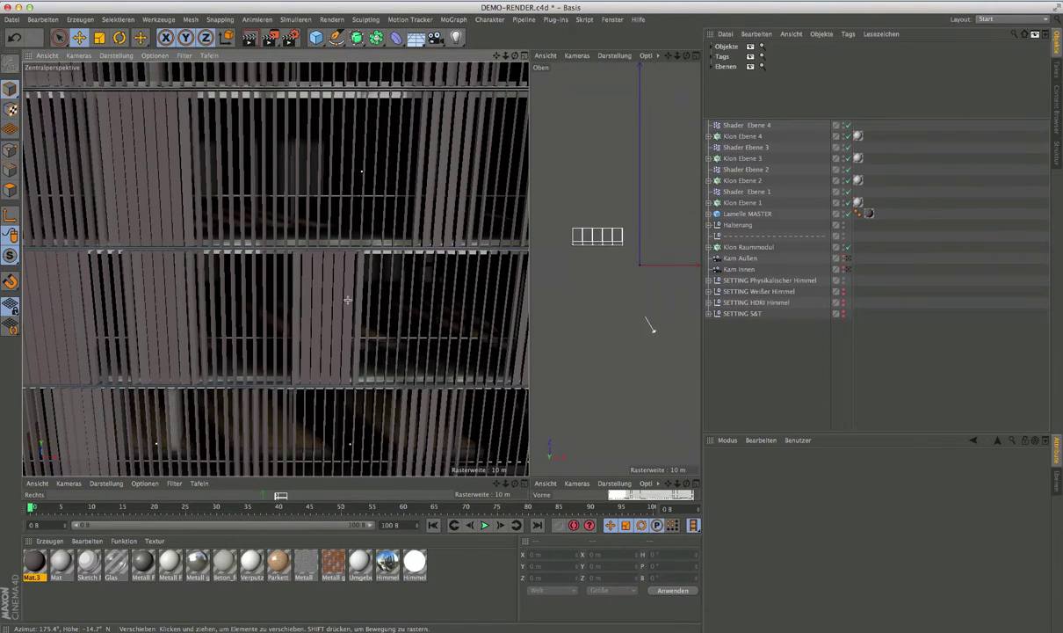
Frame the whole facade block and select Klon Raummodul through SETTING S&T in the Object Manager
{"action": "left_click_drag", "start_coordinate": [343, 288], "coordinate": [271, 276], "text": "alt"}
{"action": "right_click_drag", "start_coordinate": [271, 275], "coordinate": [313, 275], "text": "alt"}
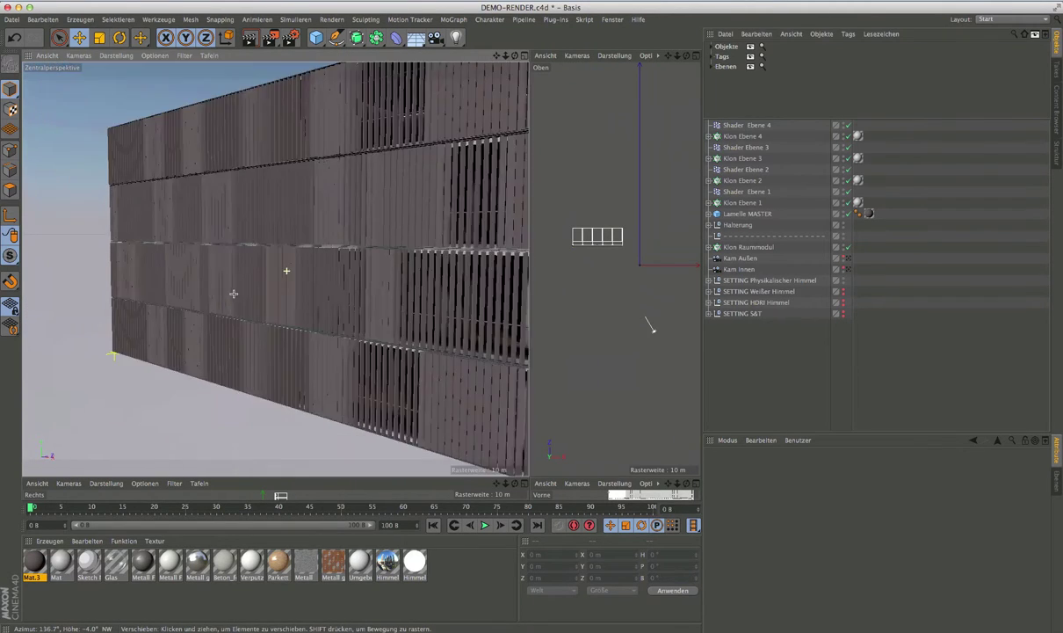
{"action": "middle_click_drag", "start_coordinate": [314, 275], "coordinate": [263, 297], "text": "alt"}
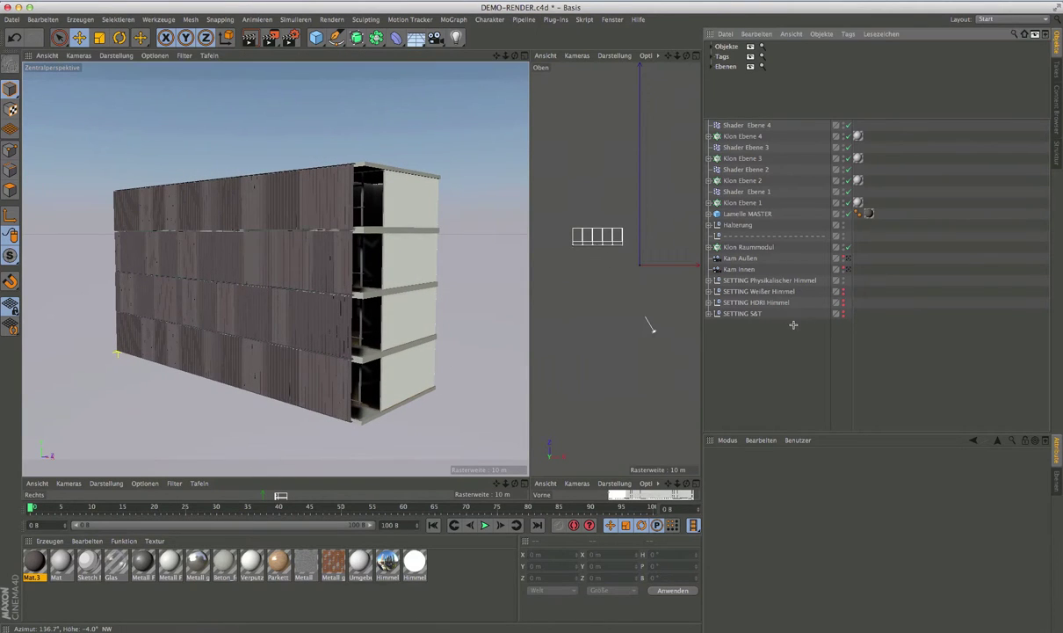
{"action": "left_click_drag", "start_coordinate": [751, 310], "coordinate": [714, 232]}
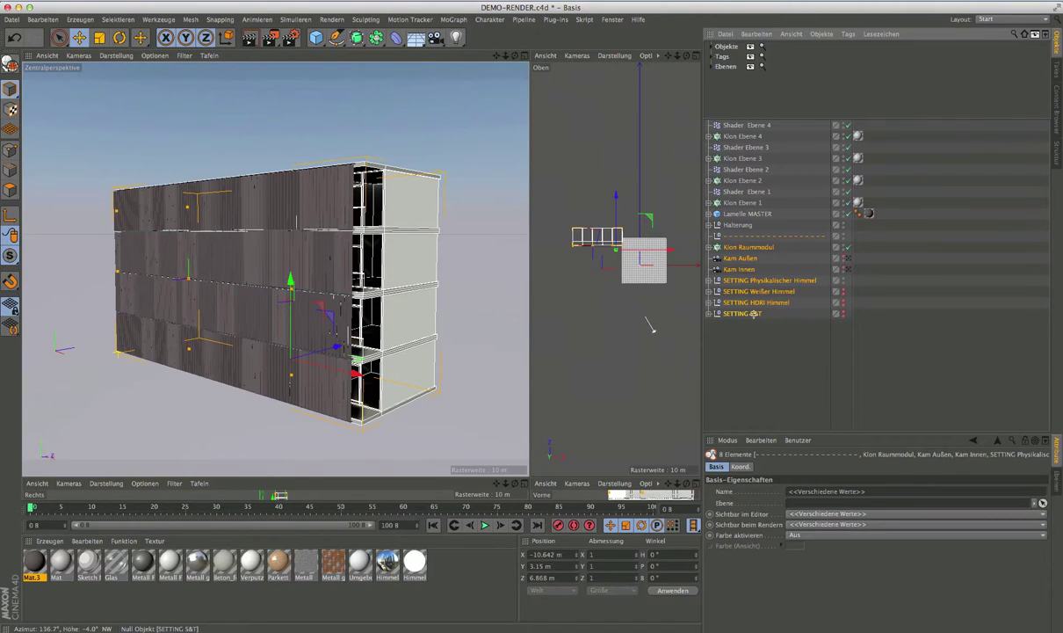
Select Klon Raummodul, disable Shader Ebene 4 through Halterung, and toggle Klon Raummodul off and on
{"action": "left_click", "coordinate": [751, 247]}
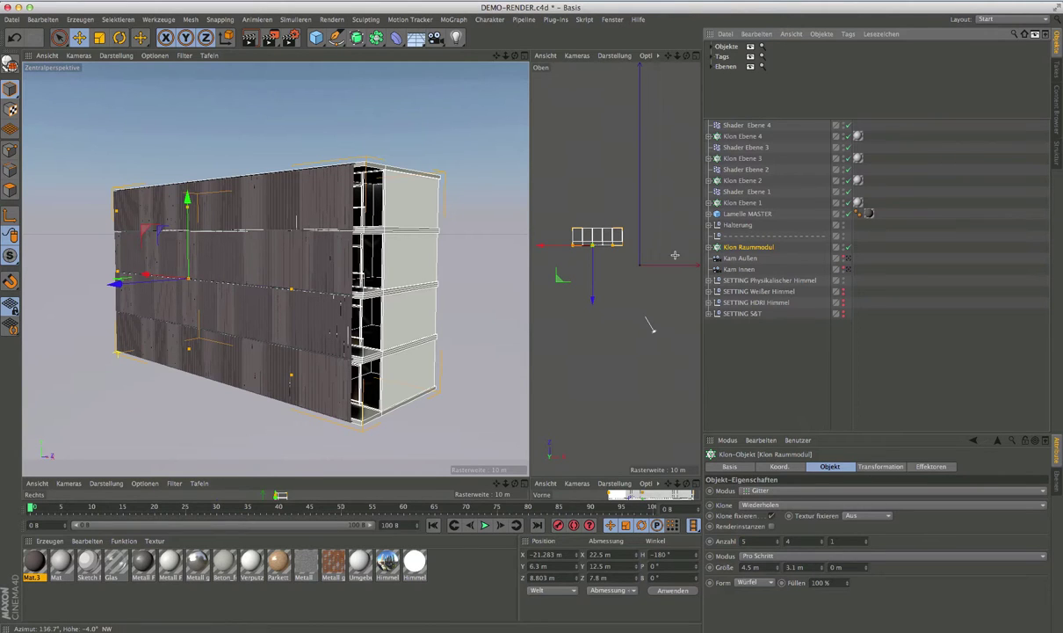
{"action": "scroll", "coordinate": [282, 270], "scroll_direction": "up", "scroll_amount": 2}
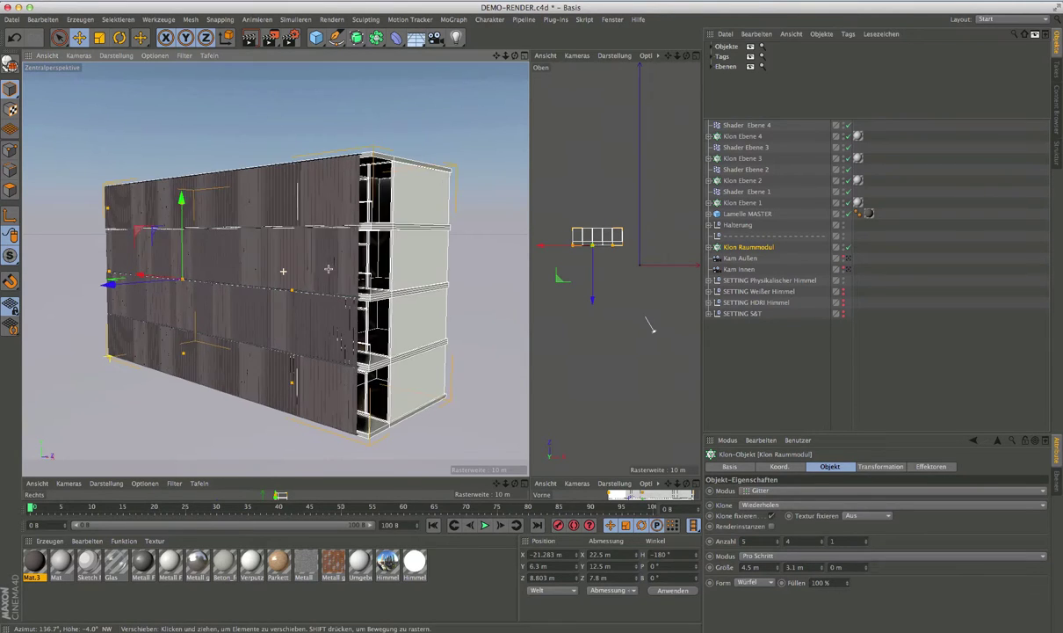
{"action": "scroll", "coordinate": [283, 270], "scroll_direction": "up", "scroll_amount": 3}
{"action": "mouse_move", "coordinate": [335, 256]}
{"action": "left_mouse_down", "text": "alt"}
{"action": "mouse_move", "coordinate": [308, 270]}
{"action": "mouse_move", "coordinate": [249, 269]}
{"action": "mouse_move", "coordinate": [392, 273]}
{"action": "mouse_move", "coordinate": [368, 275]}
{"action": "mouse_move", "coordinate": [399, 266]}
{"action": "mouse_move", "coordinate": [404, 274]}
{"action": "mouse_move", "coordinate": [396, 243]}
{"action": "mouse_move", "coordinate": [397, 255]}
{"action": "mouse_move", "coordinate": [376, 249]}
{"action": "left_mouse_up", "text": "alt"}
{"action": "scroll", "coordinate": [407, 280], "scroll_direction": "down", "scroll_amount": 3}
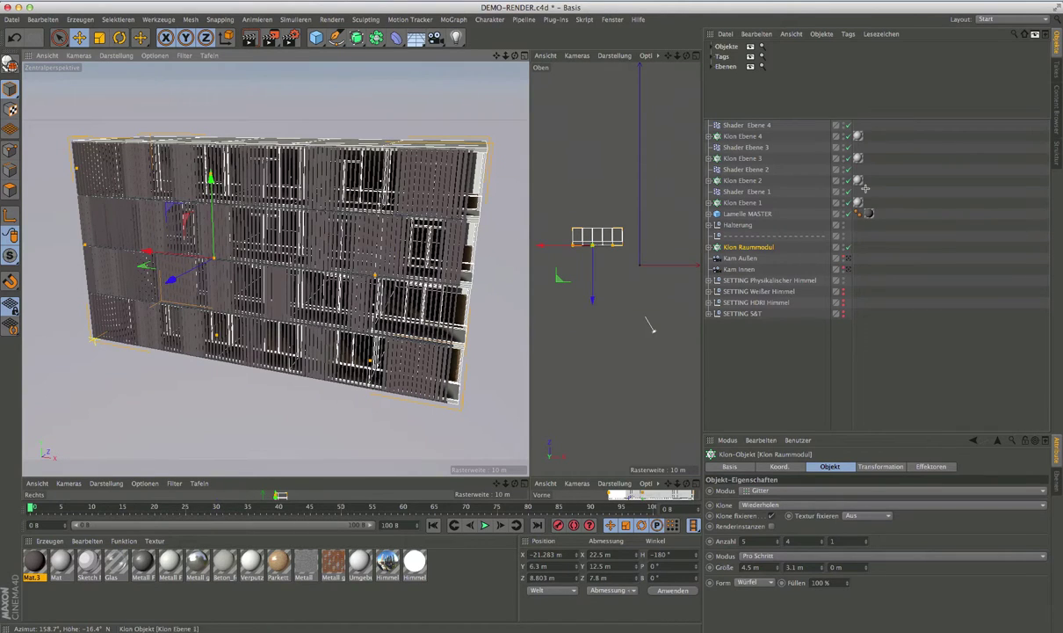
{"action": "left_click_drag", "start_coordinate": [848, 125], "coordinate": [845, 233]}
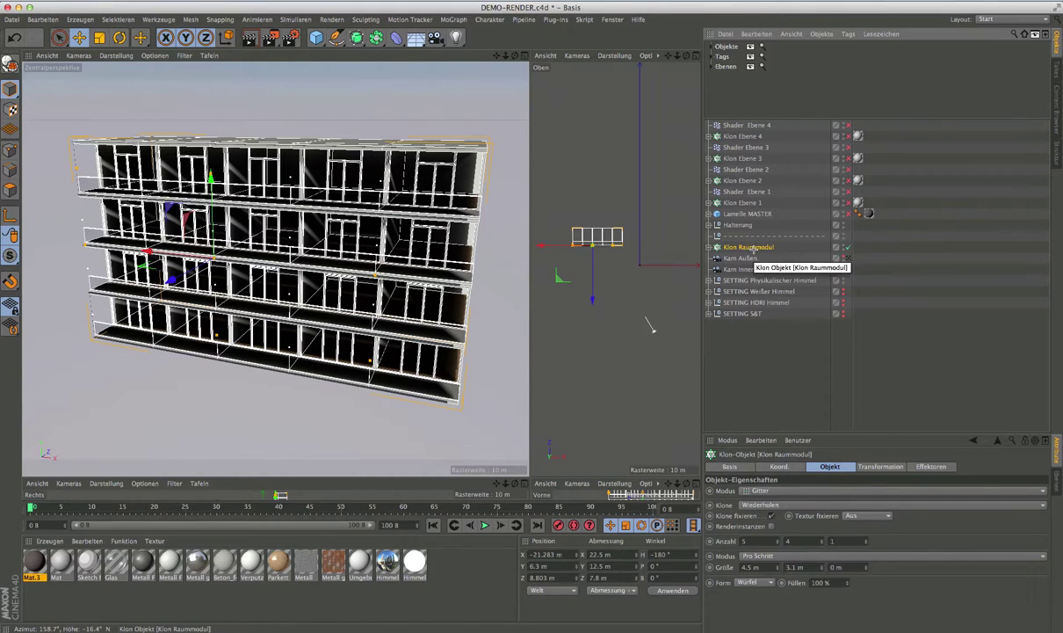
{"action": "left_click", "coordinate": [846, 247]}
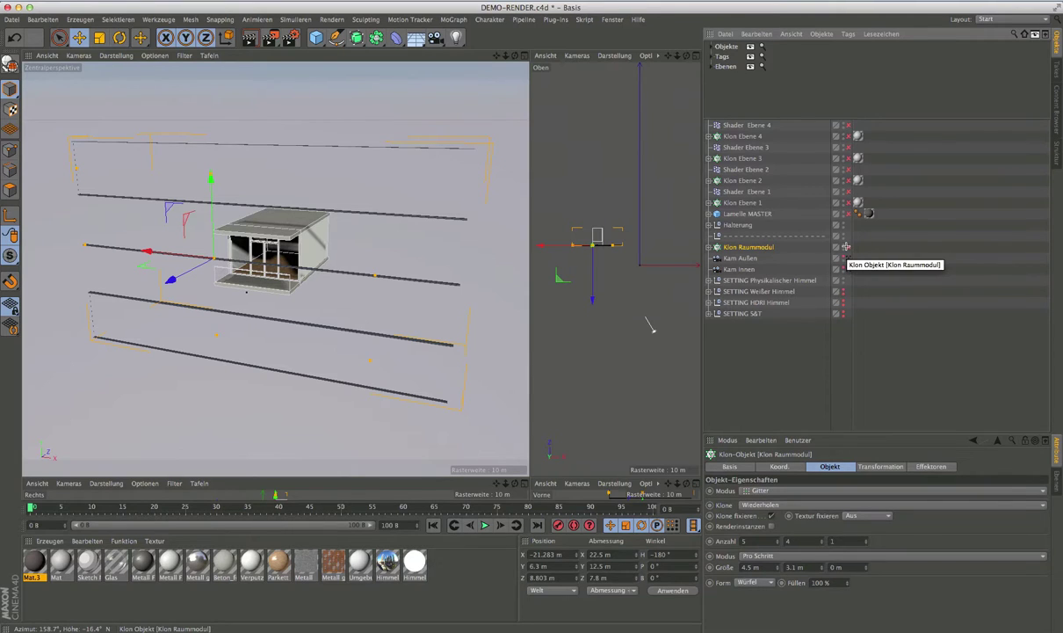
{"action": "left_click", "coordinate": [846, 247]}
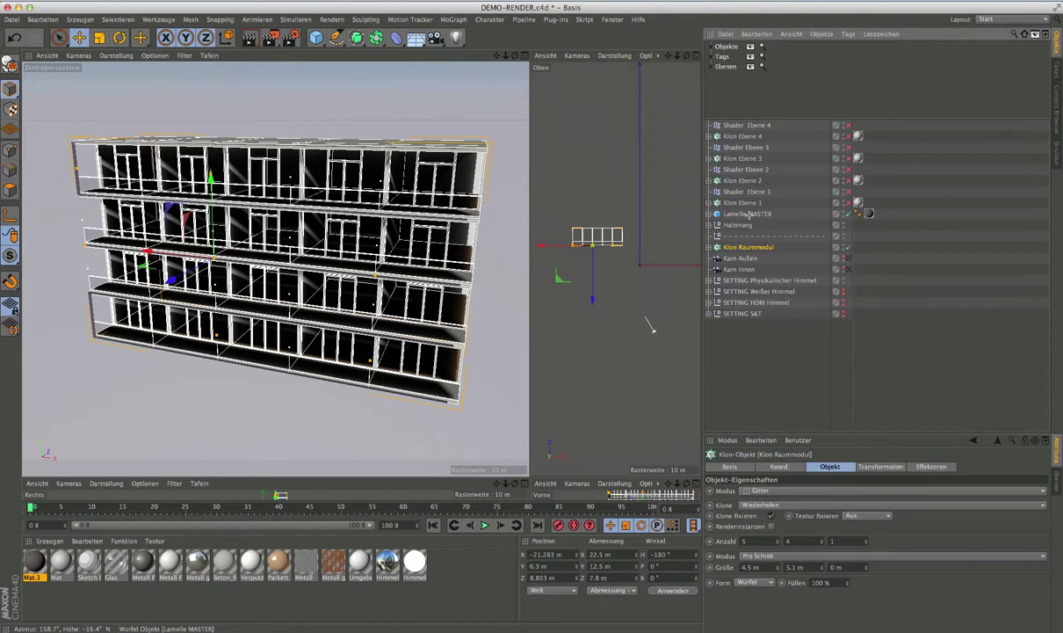
Re-enable the lamella cloners Klon Ebene 1, 2, 3 and 4 for all floors
{"action": "left_click", "coordinate": [742, 202]}
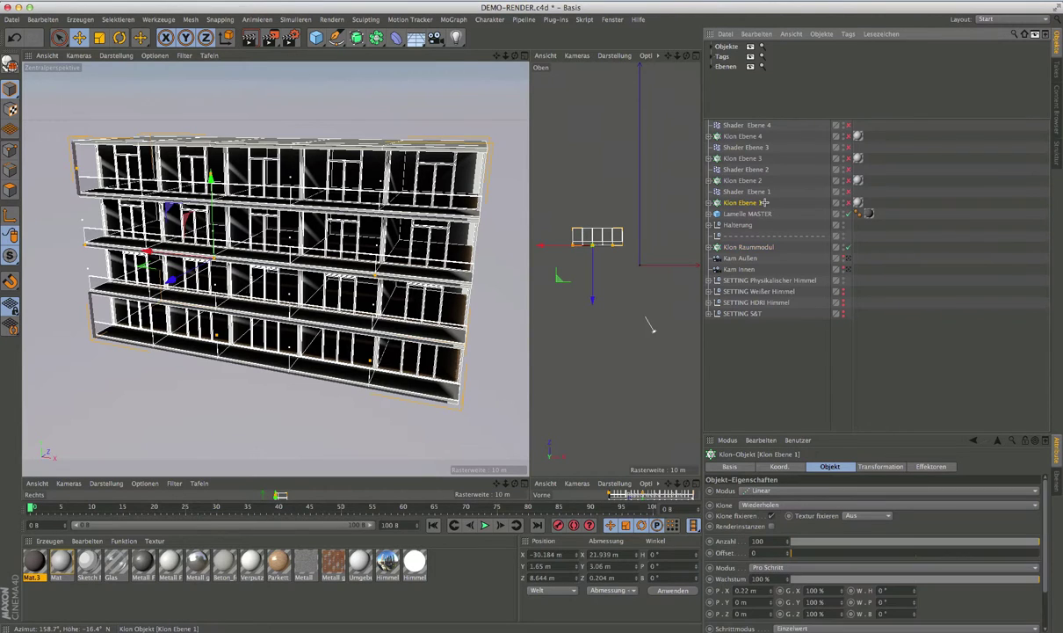
{"action": "left_click", "coordinate": [846, 202]}
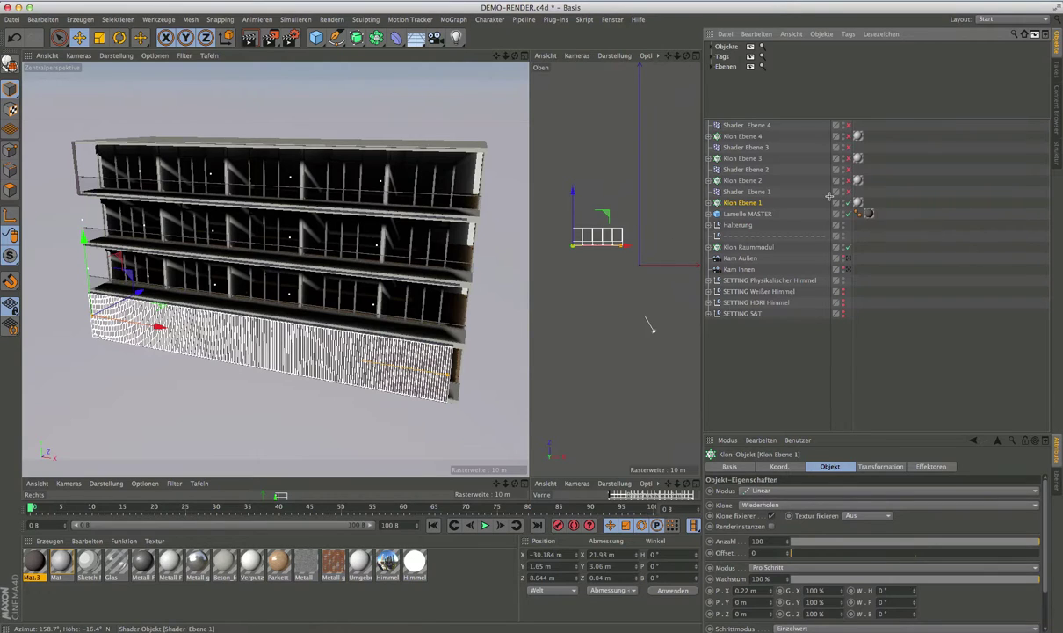
{"action": "left_click", "coordinate": [847, 181]}
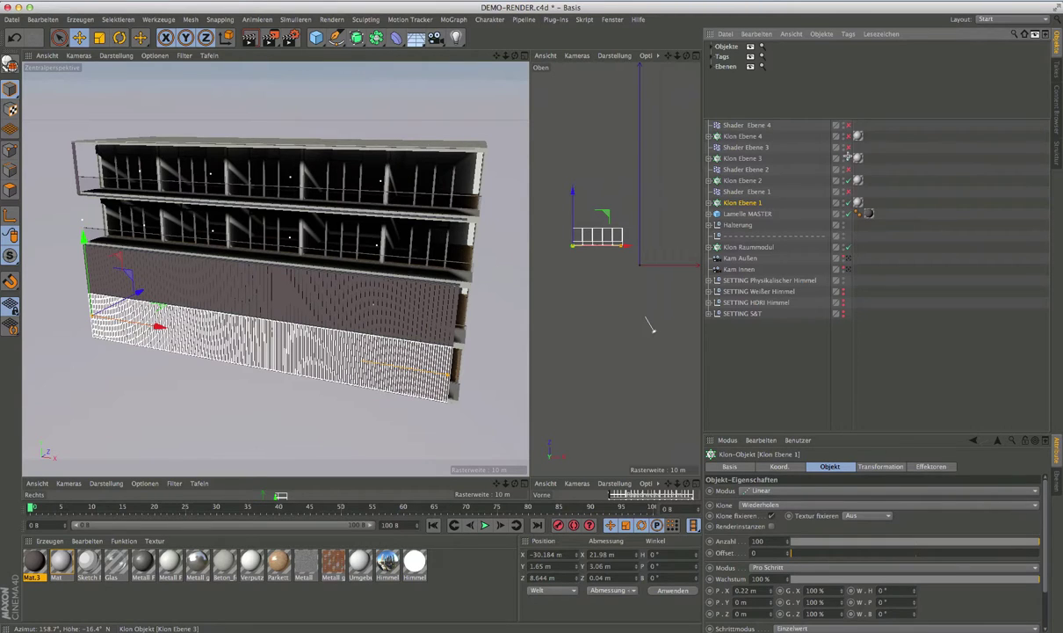
{"action": "left_click", "coordinate": [847, 157]}
{"action": "left_click", "coordinate": [847, 135]}
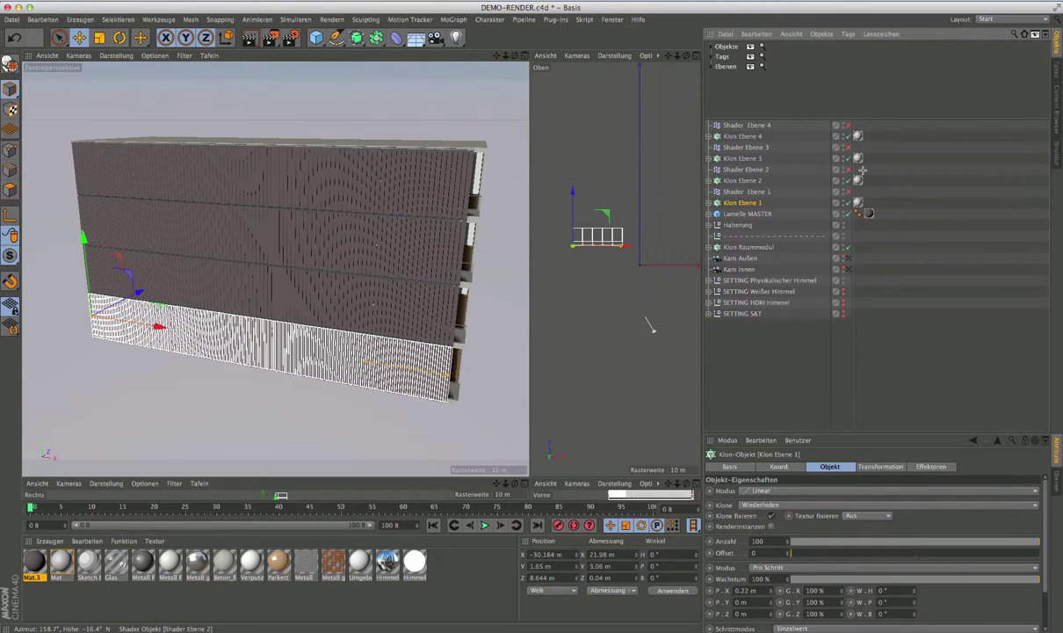
{"action": "key", "text": "ctrl+shift+a"}
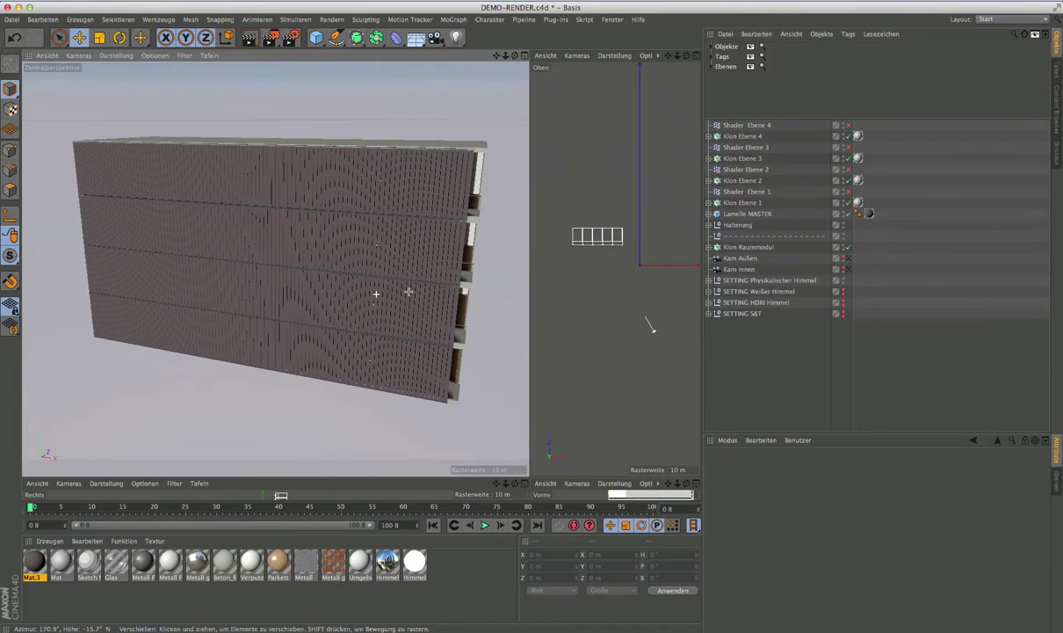
{"action": "mouse_move", "coordinate": [408, 290]}
{"action": "left_mouse_down", "text": "alt"}
{"action": "mouse_move", "coordinate": [325, 260]}
{"action": "mouse_move", "coordinate": [345, 254]}
{"action": "mouse_move", "coordinate": [332, 242]}
{"action": "left_mouse_up", "text": "alt"}
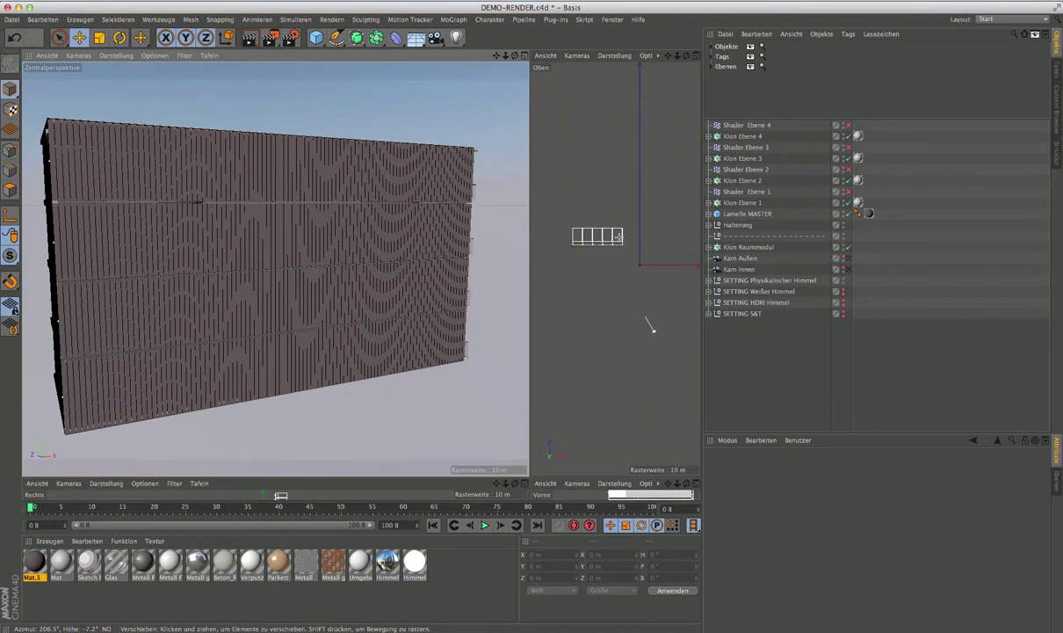
Reactivate the noise shaders Shader Ebene 3, 2 and 1, then inspect the rotated lamellae
{"action": "left_click", "coordinate": [746, 126]}
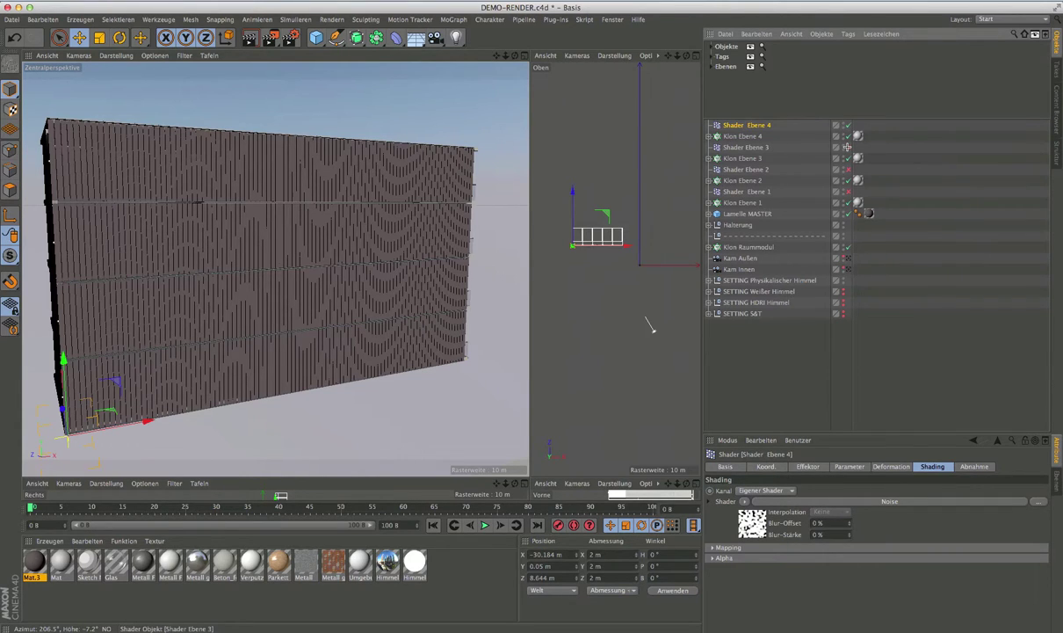
{"action": "left_click", "coordinate": [846, 147]}
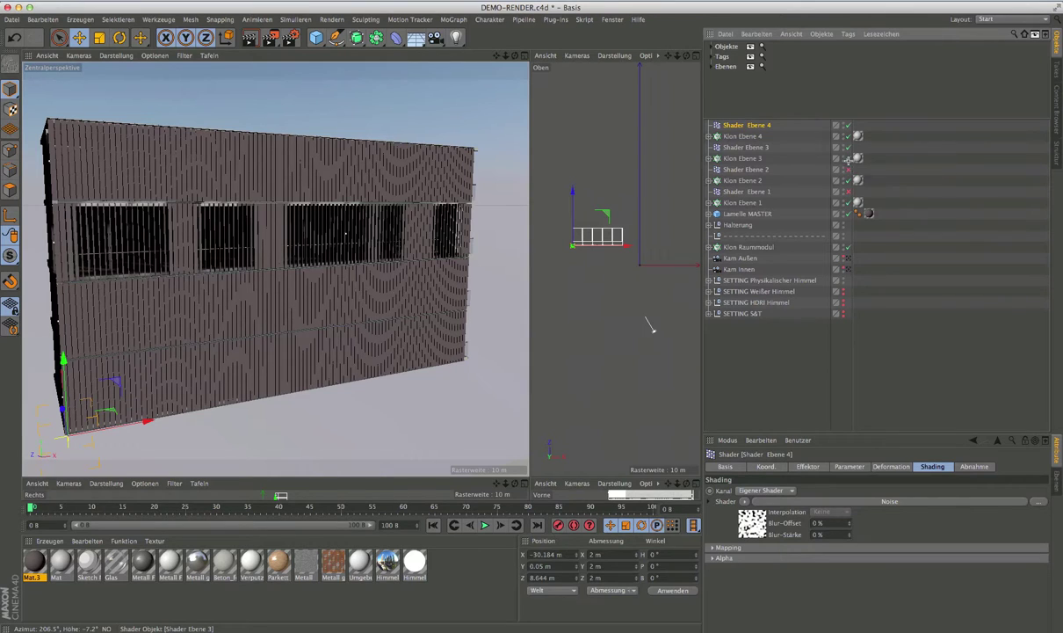
{"action": "left_click", "coordinate": [848, 168]}
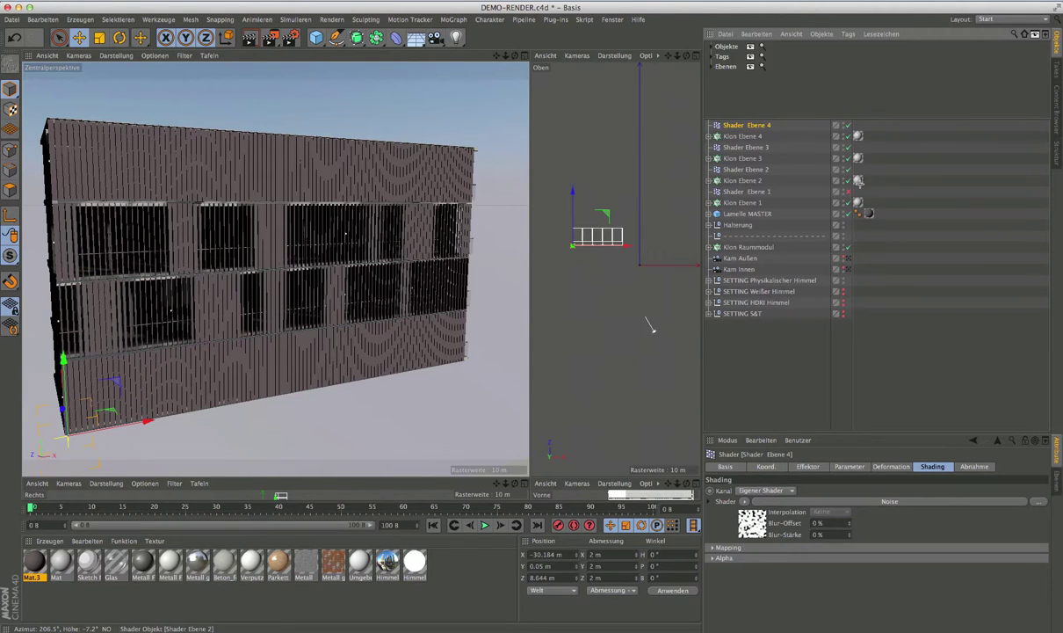
{"action": "left_click", "coordinate": [847, 191]}
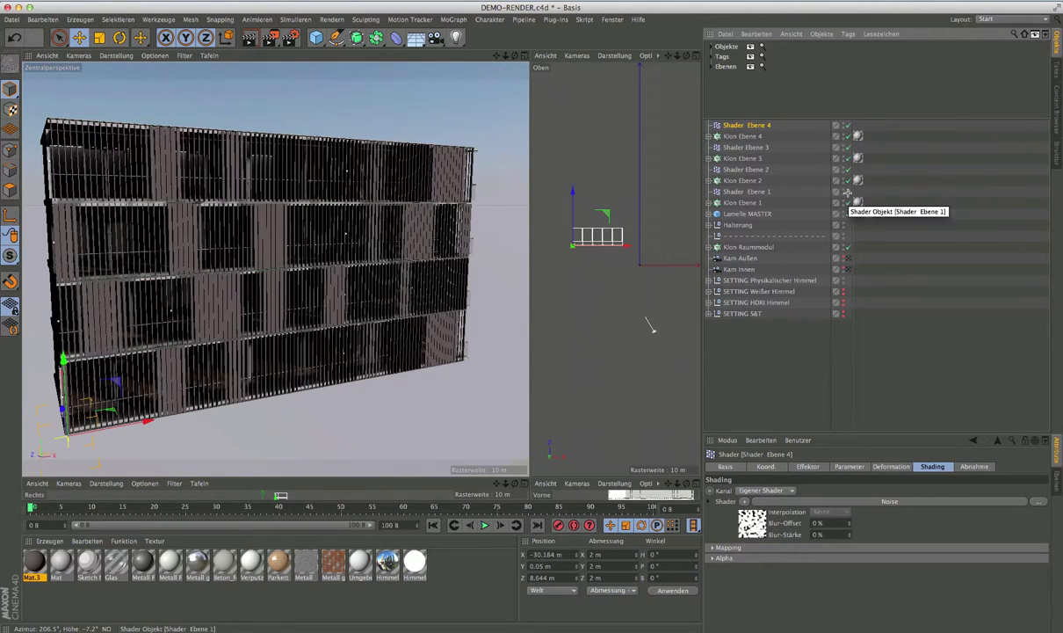
{"action": "left_click_drag", "start_coordinate": [220, 352], "coordinate": [292, 356], "text": "alt"}
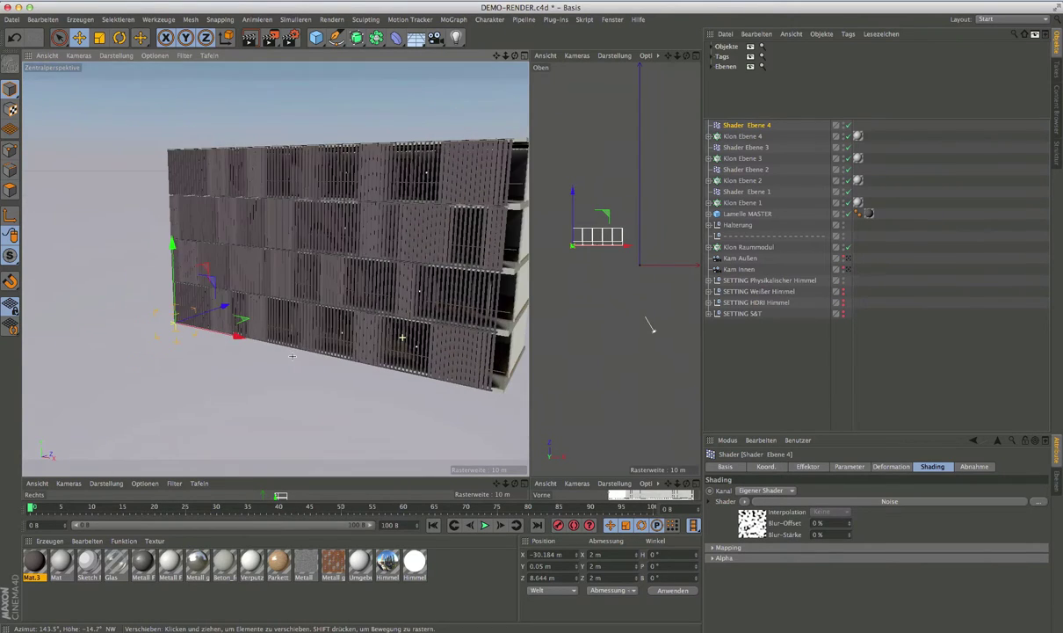
{"action": "mouse_move", "coordinate": [292, 356]}
{"action": "right_mouse_down", "text": "alt"}
{"action": "mouse_move", "coordinate": [476, 330]}
{"action": "mouse_move", "coordinate": [384, 350]}
{"action": "right_mouse_up", "text": "alt"}
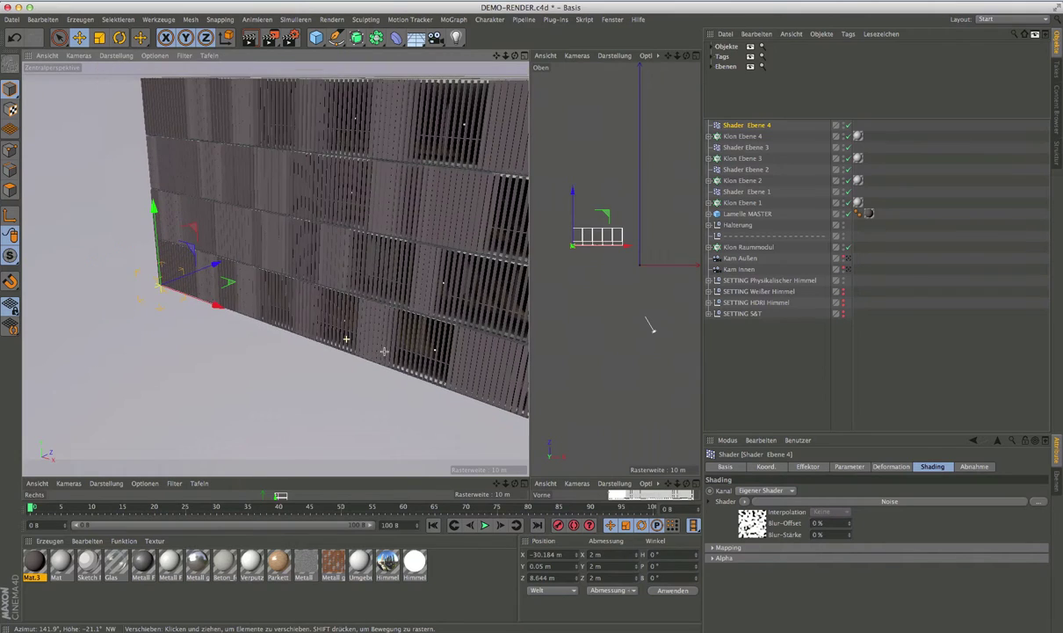
{"action": "left_click_drag", "start_coordinate": [372, 309], "coordinate": [341, 337], "text": "alt"}
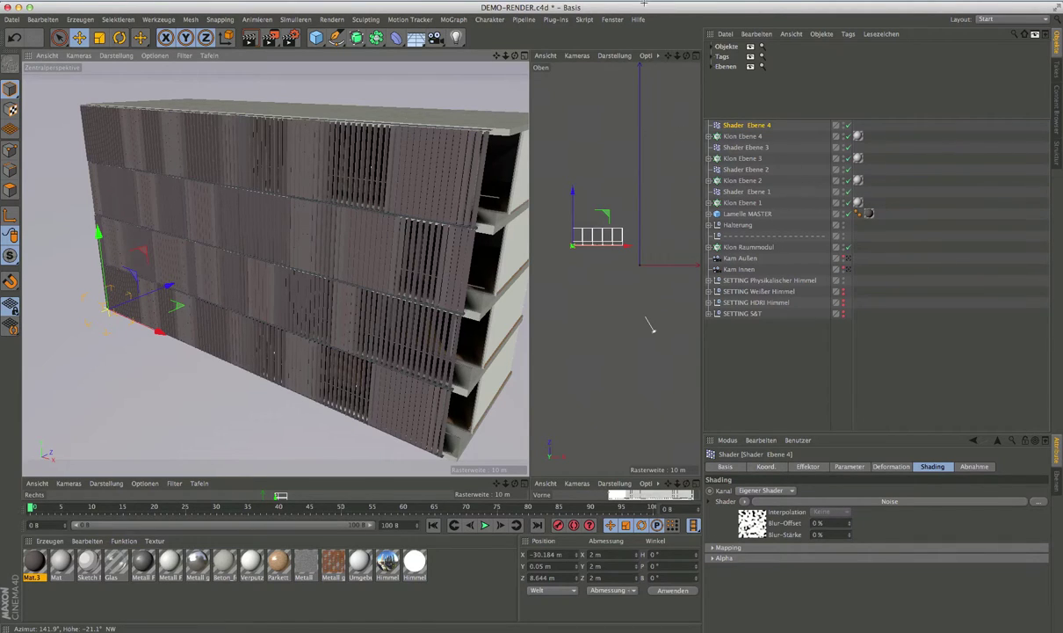
{"action": "left_click", "coordinate": [613, 19]}
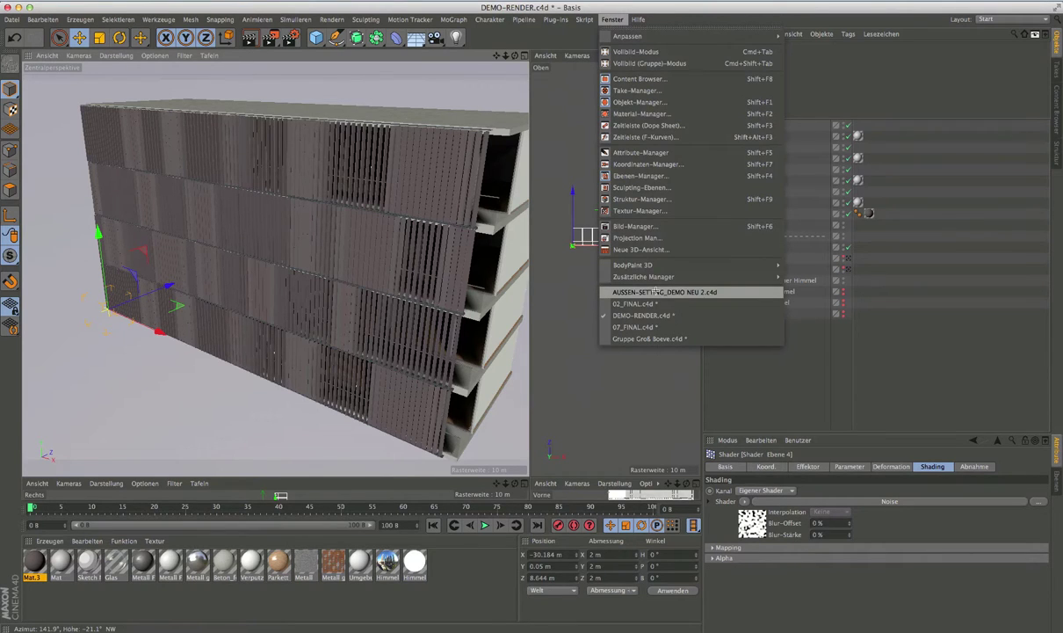
Switch to the AUSSEN-SETTING_DEMO NEU 2.c4d scene and clear the object selection
{"action": "left_click", "coordinate": [656, 291]}
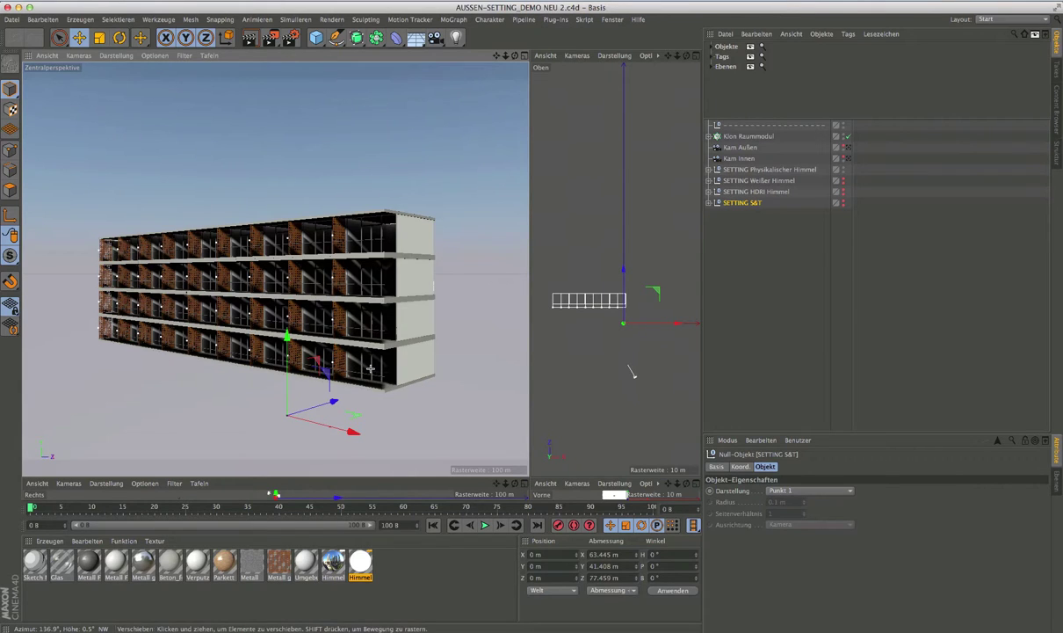
{"action": "left_click", "coordinate": [773, 231]}
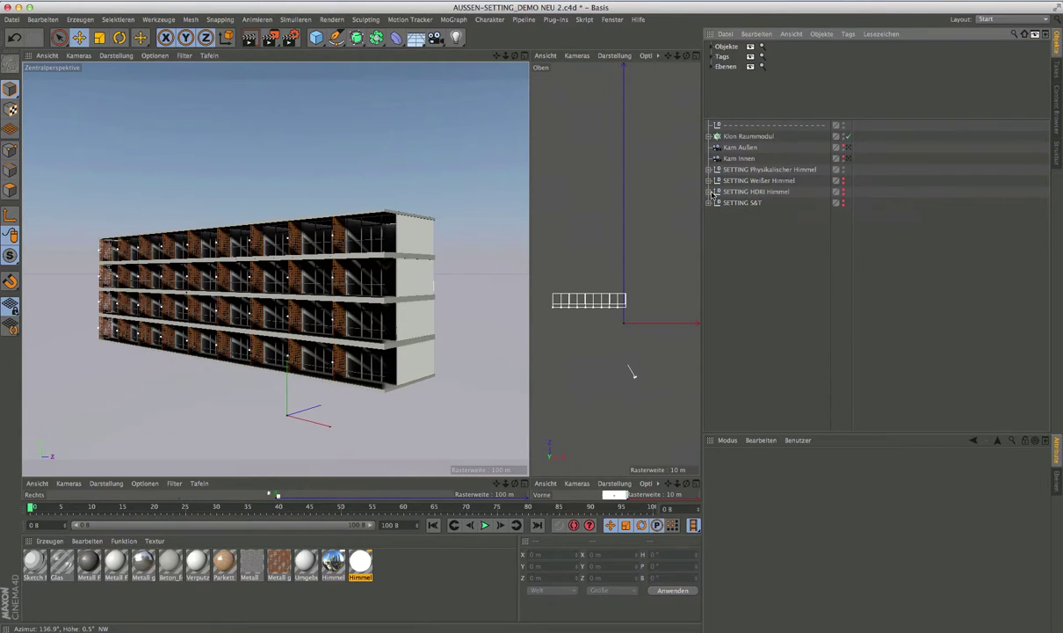
Set the Klon Raummodul cloner's mode to Pro Schritt
{"action": "left_click", "coordinate": [717, 136]}
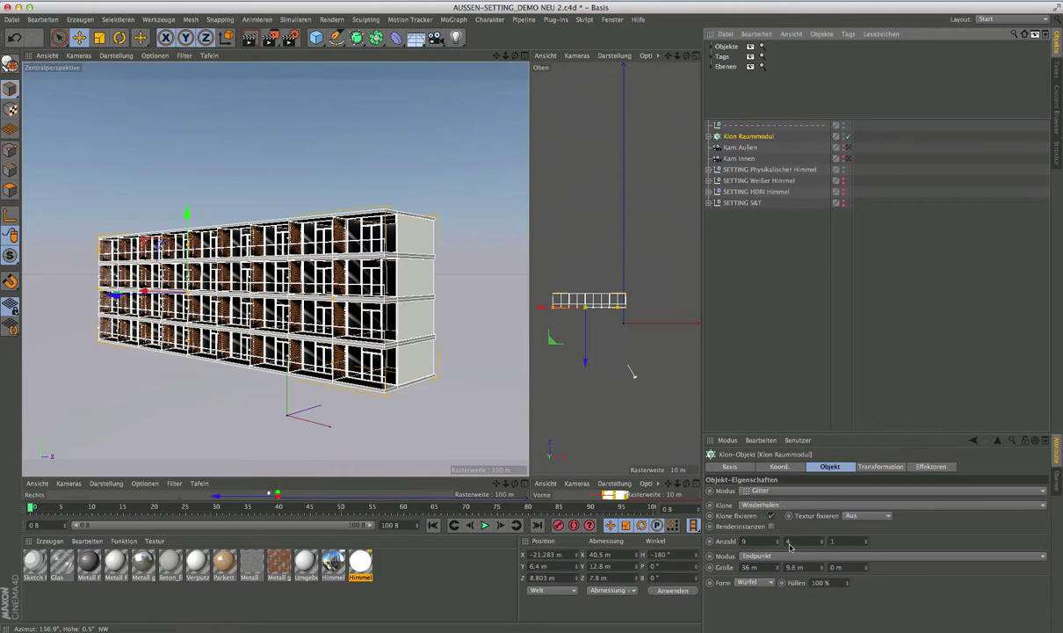
{"action": "double_click", "coordinate": [744, 542]}
{"action": "type", "text": "2"}
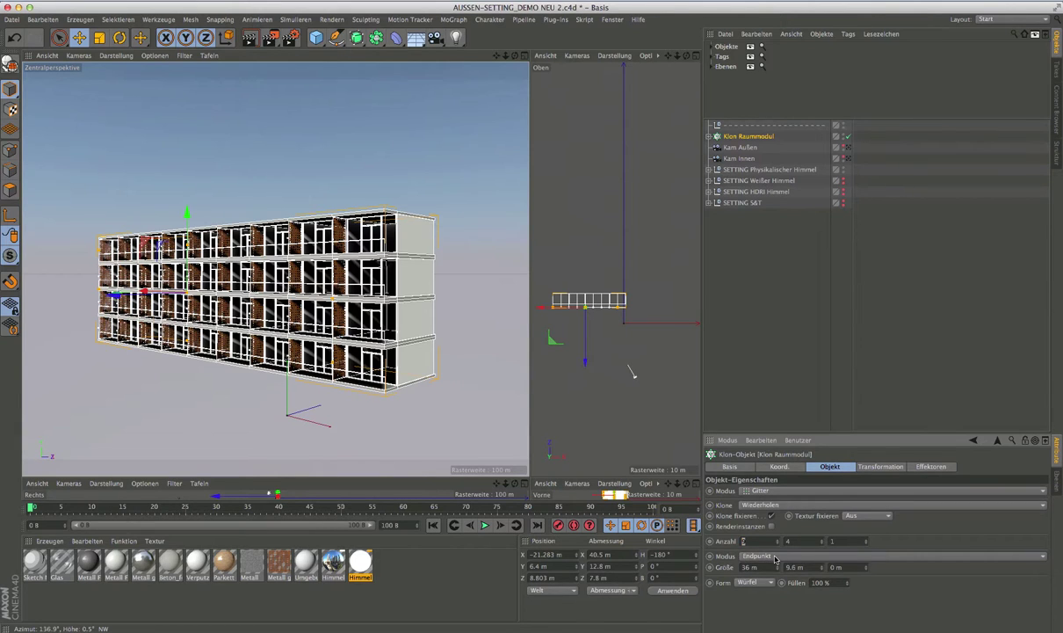
{"action": "left_click", "coordinate": [775, 559]}
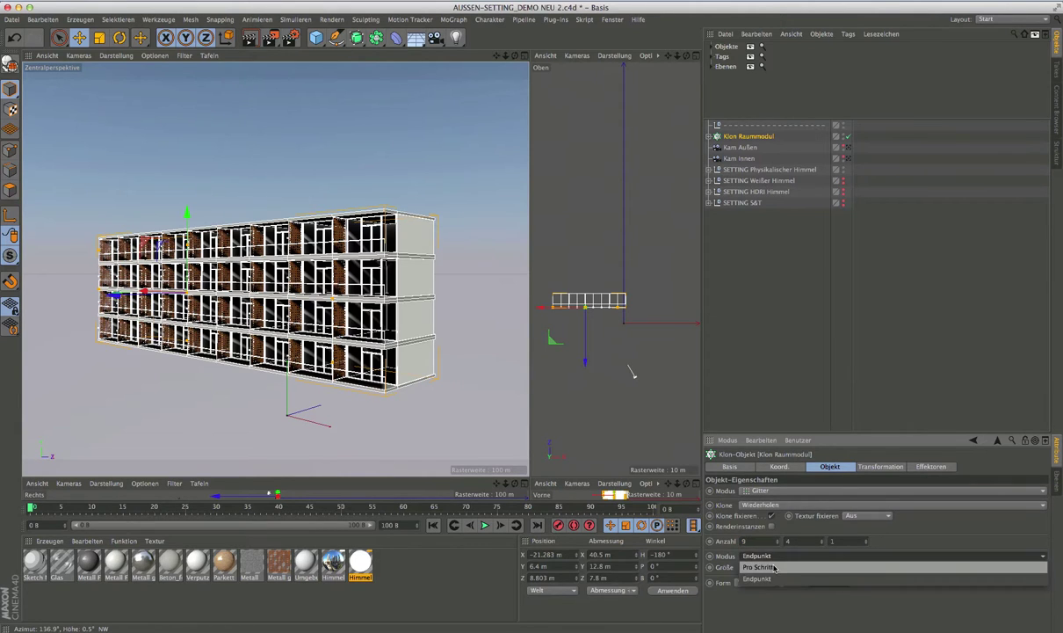
{"action": "left_click", "coordinate": [774, 567]}
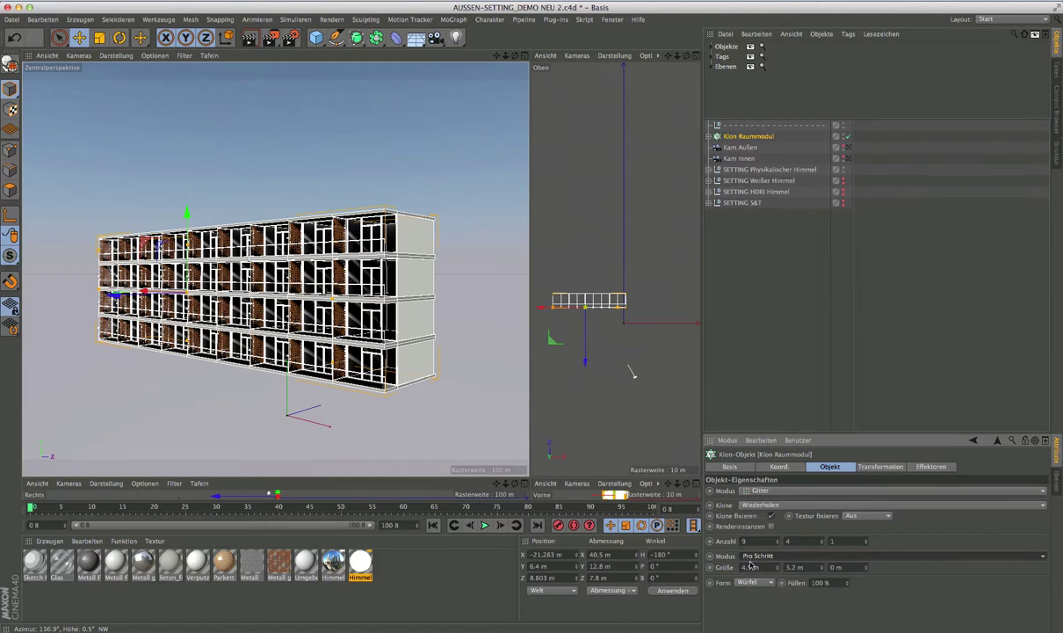
Lower the horizontal clone count from 9 to 5 modules wide
{"action": "left_click", "coordinate": [749, 540]}
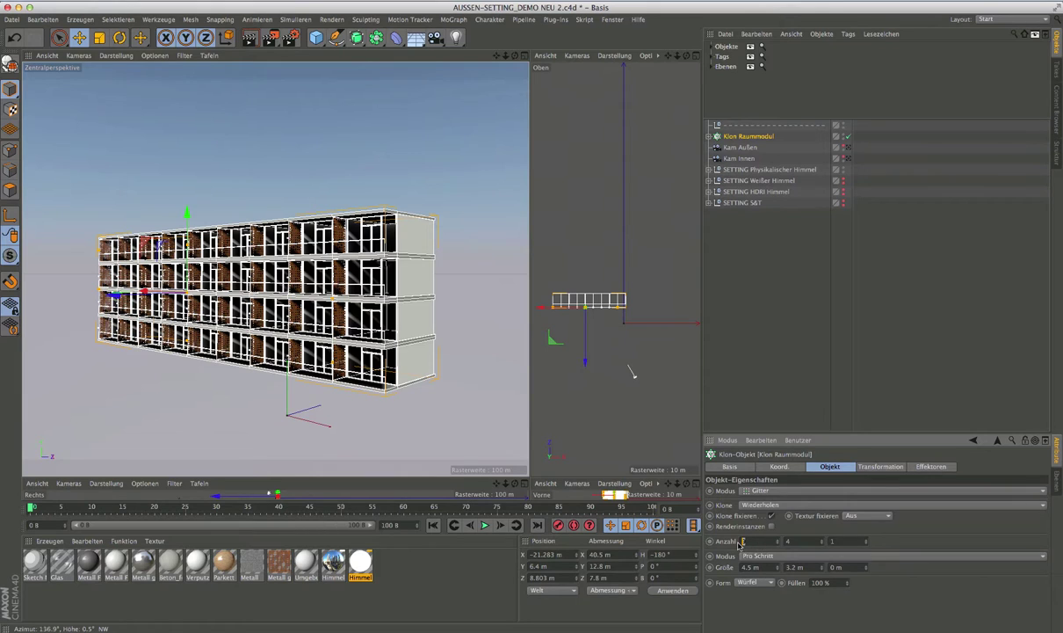
{"action": "type", "text": "2"}
{"action": "left_click", "coordinate": [777, 545]}
{"action": "left_click", "coordinate": [776, 545]}
{"action": "left_click", "coordinate": [776, 545]}
{"action": "left_click", "coordinate": [777, 544]}
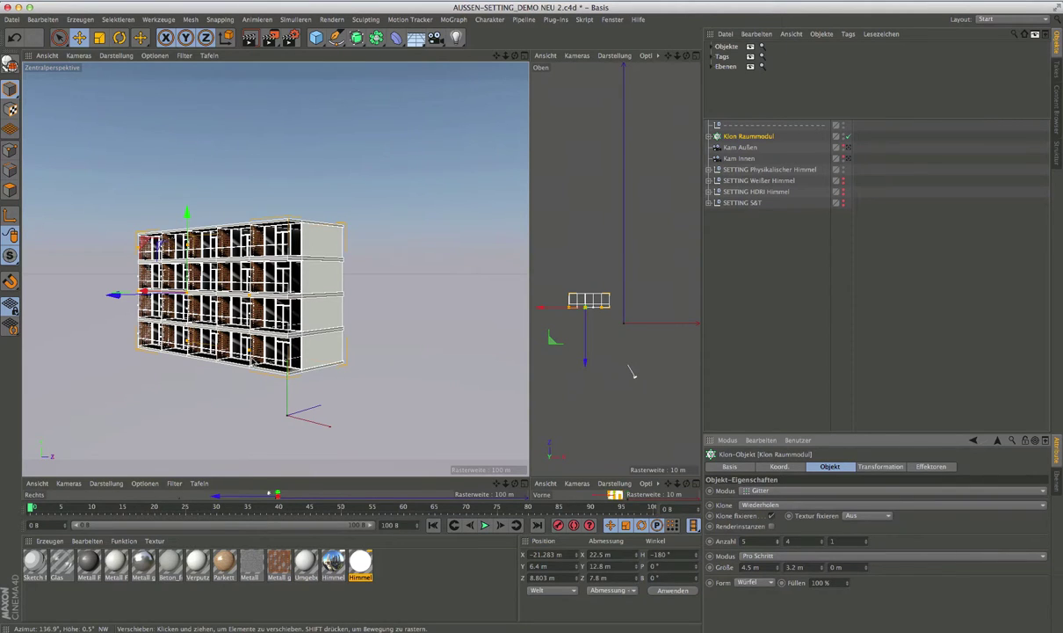
{"action": "left_click", "coordinate": [776, 542]}
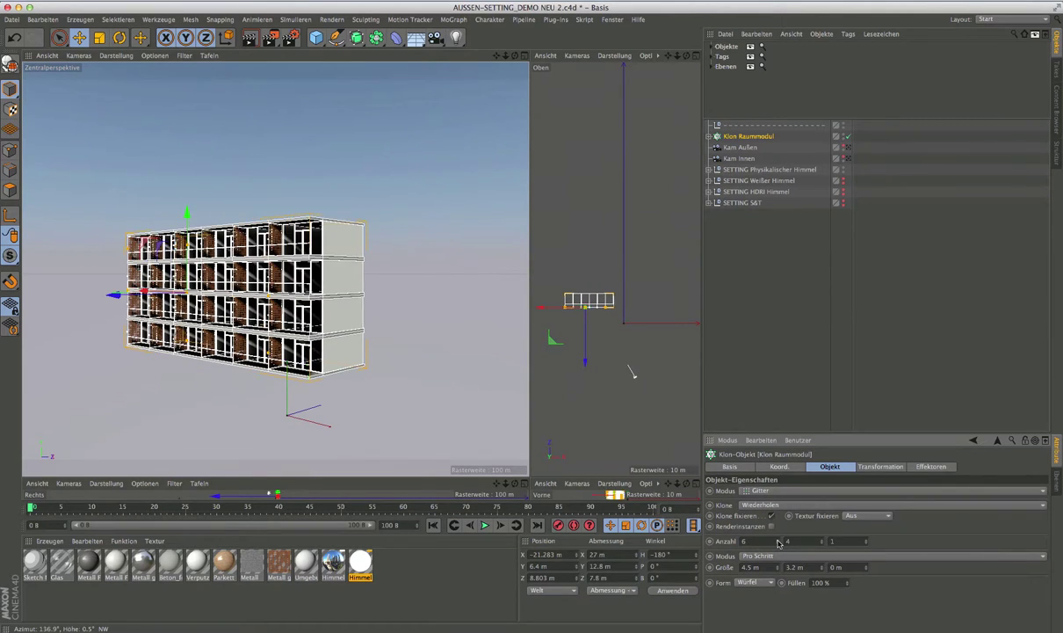
{"action": "left_click", "coordinate": [777, 542]}
{"action": "left_click", "coordinate": [777, 543]}
{"action": "left_click", "coordinate": [777, 544]}
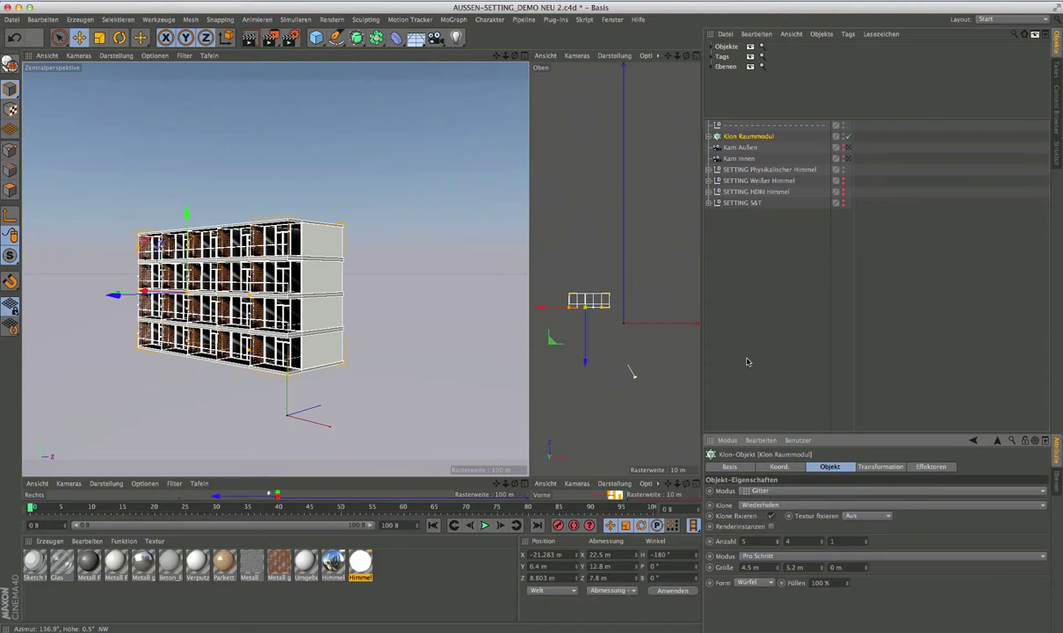
{"action": "left_click", "coordinate": [747, 361]}
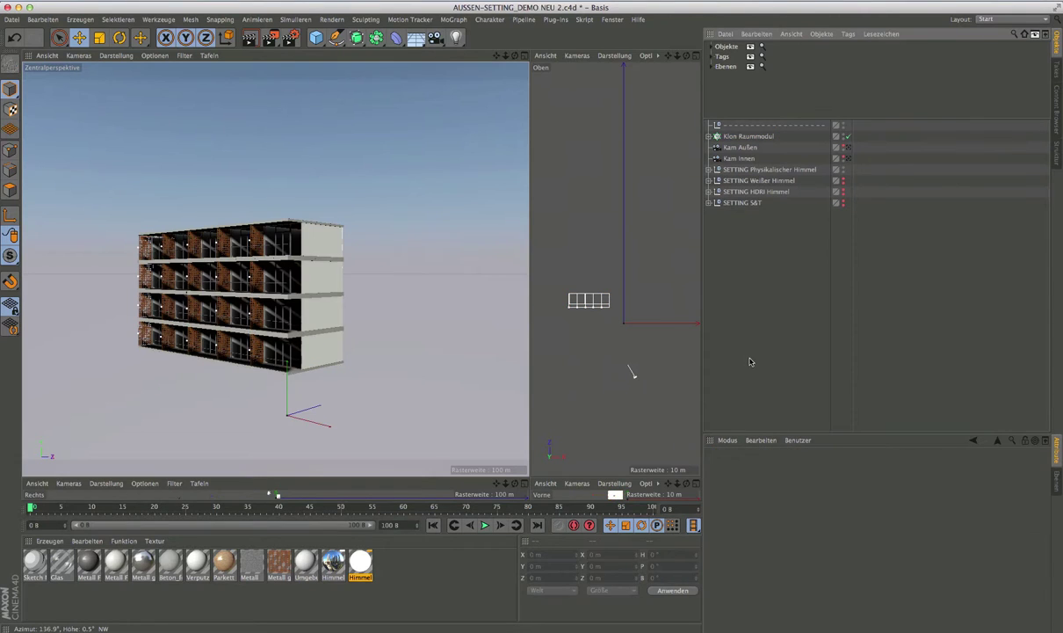
Expand Klon Raummodul and hide the perforated Trenner panels in the viewport
{"action": "left_click", "coordinate": [709, 136]}
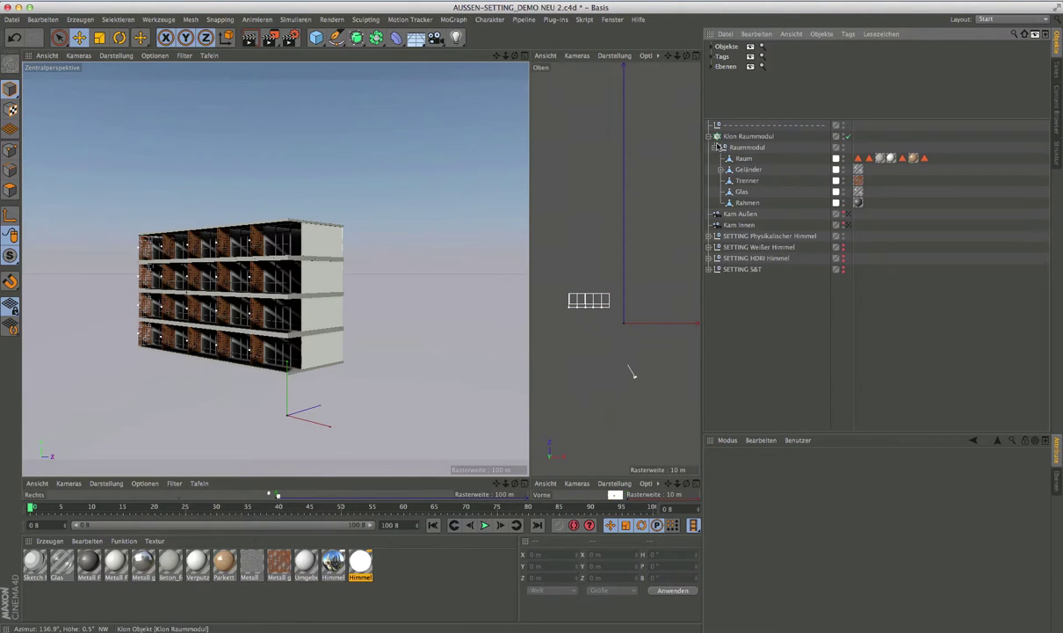
{"action": "scroll", "coordinate": [297, 336], "scroll_direction": "up", "scroll_amount": 3}
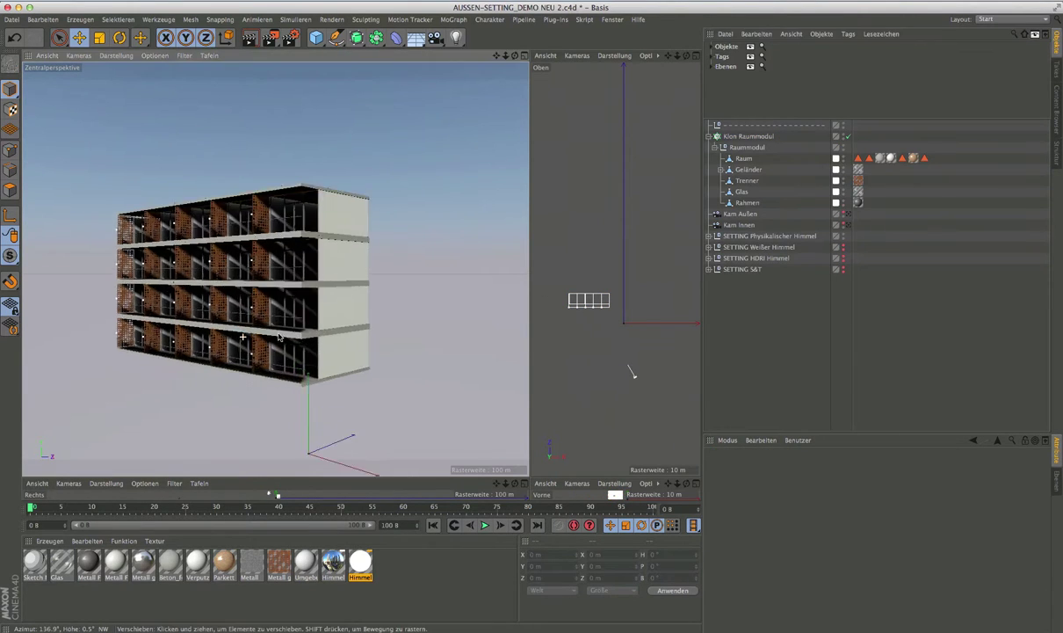
{"action": "scroll", "coordinate": [296, 335], "scroll_direction": "up", "scroll_amount": 3}
{"action": "left_click_drag", "start_coordinate": [296, 335], "coordinate": [280, 322], "text": "alt"}
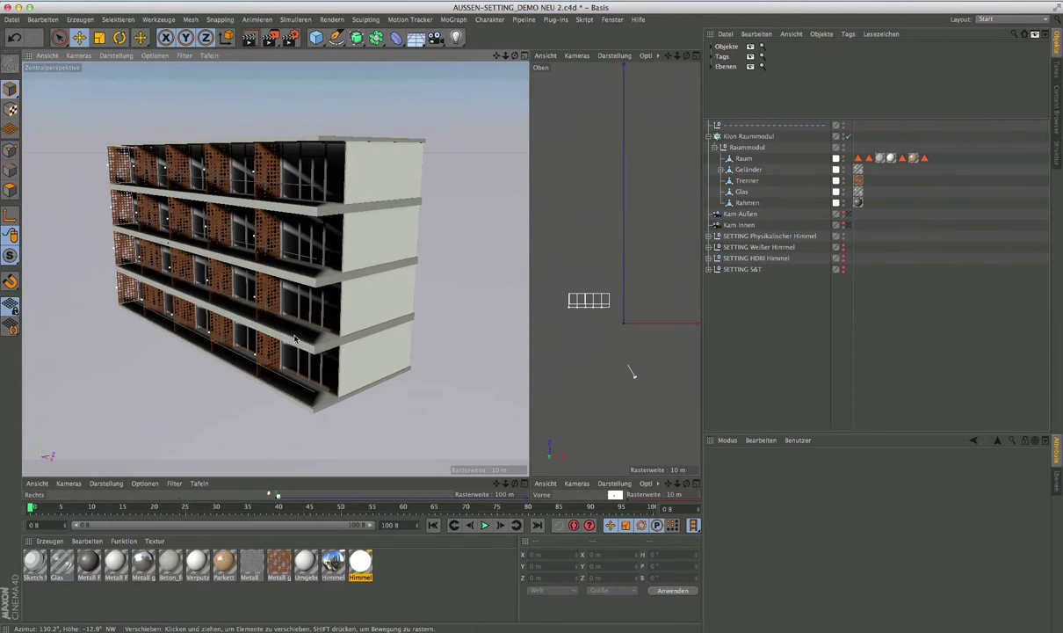
{"action": "left_click", "coordinate": [843, 181]}
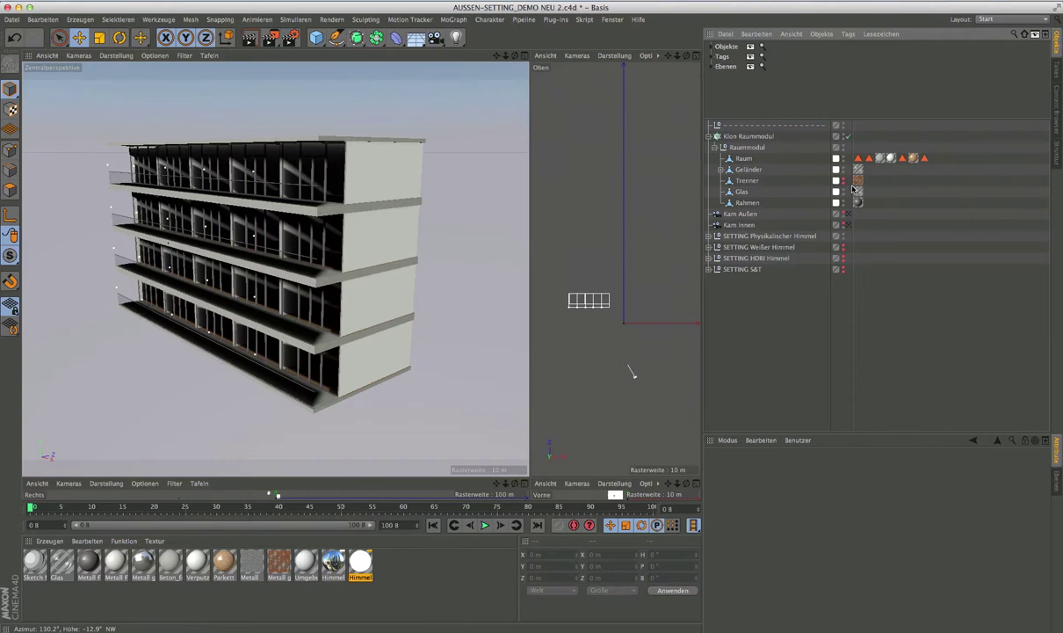
{"action": "mouse_move", "coordinate": [451, 197]}
{"action": "left_mouse_down", "text": "alt"}
{"action": "mouse_move", "coordinate": [448, 213]}
{"action": "mouse_move", "coordinate": [420, 223]}
{"action": "mouse_move", "coordinate": [429, 209]}
{"action": "left_mouse_up", "text": "alt"}
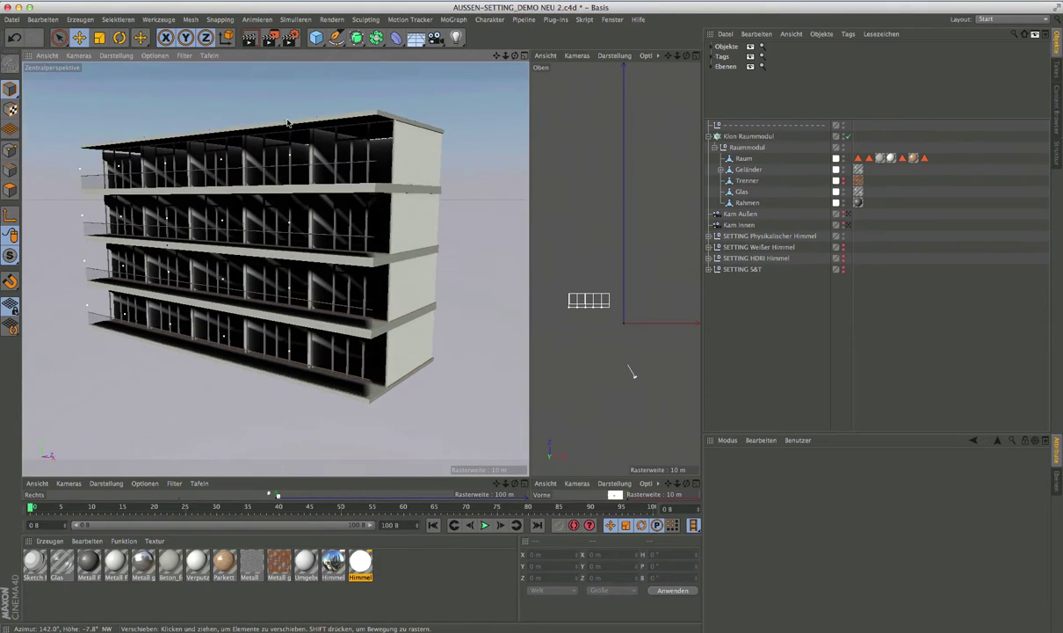
Turn off Erweitertes OpenGL, collapse the hierarchy and reselect Klon Raummodul
{"action": "left_click", "coordinate": [153, 56]}
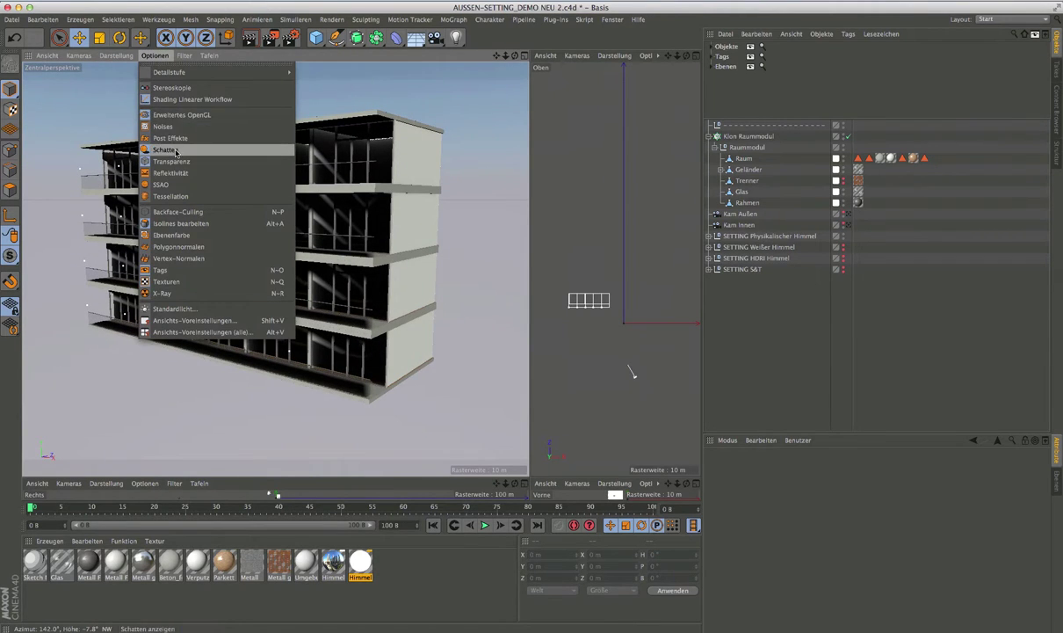
{"action": "left_click", "coordinate": [178, 115]}
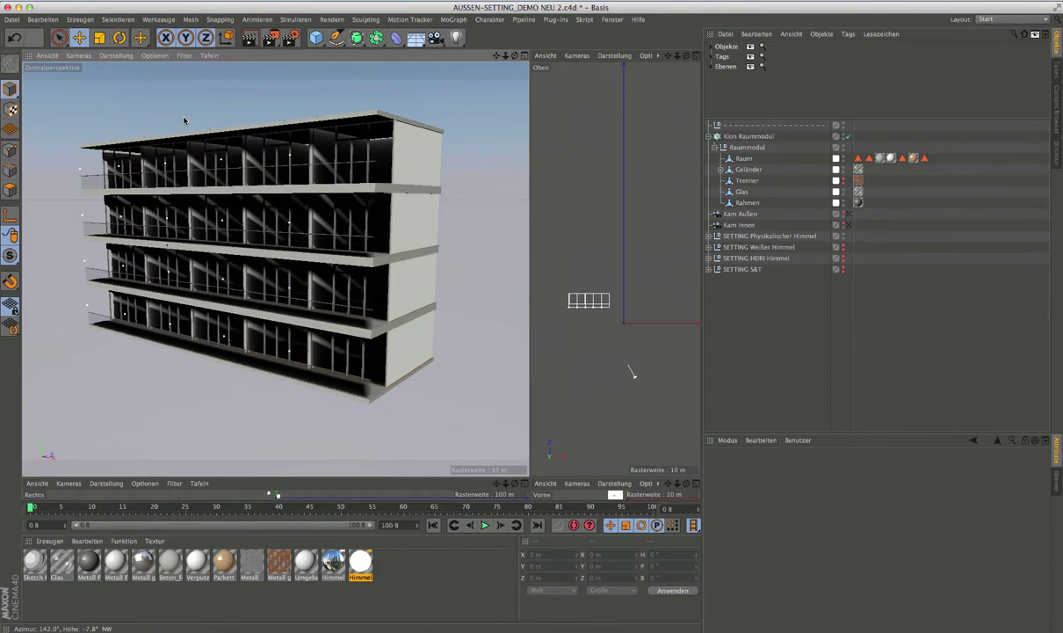
{"action": "left_click_drag", "start_coordinate": [307, 167], "coordinate": [349, 167], "text": "alt"}
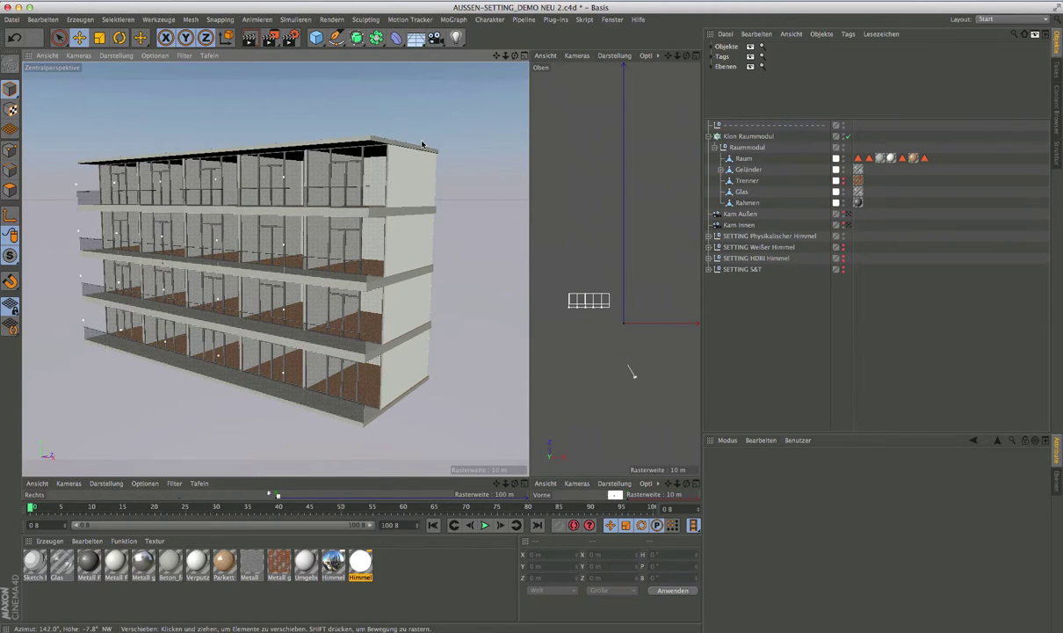
{"action": "left_click", "coordinate": [708, 137]}
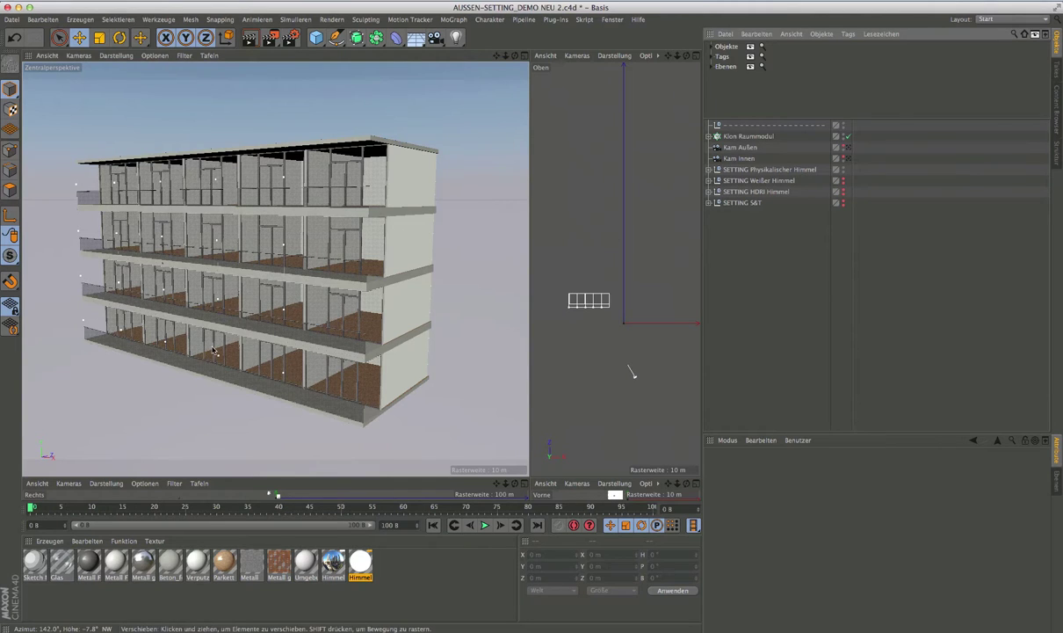
{"action": "left_click_drag", "start_coordinate": [86, 345], "coordinate": [77, 340], "text": "alt"}
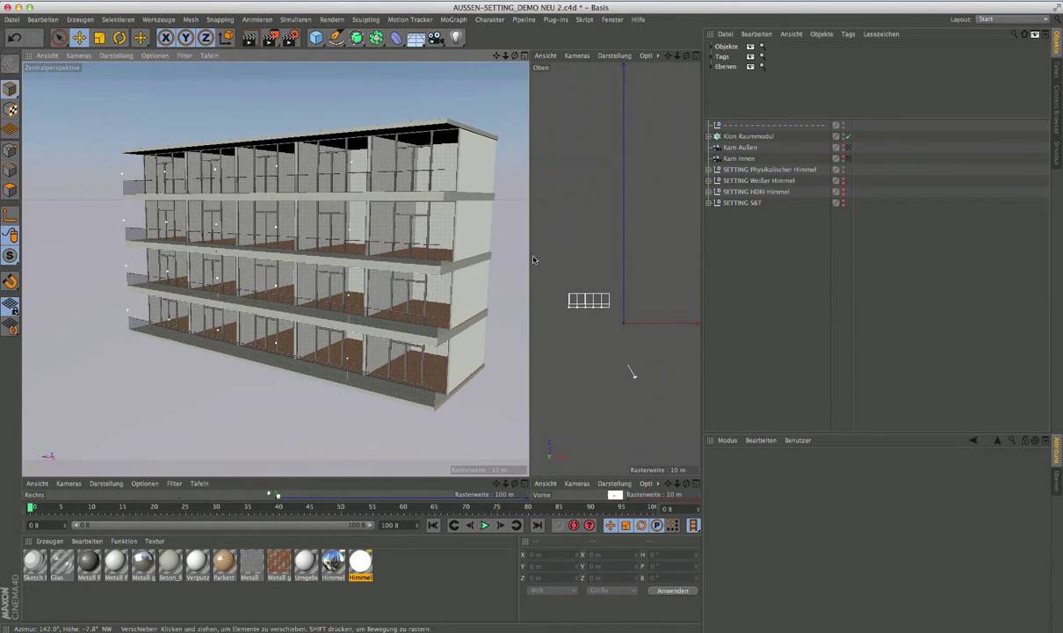
{"action": "left_click", "coordinate": [758, 137]}
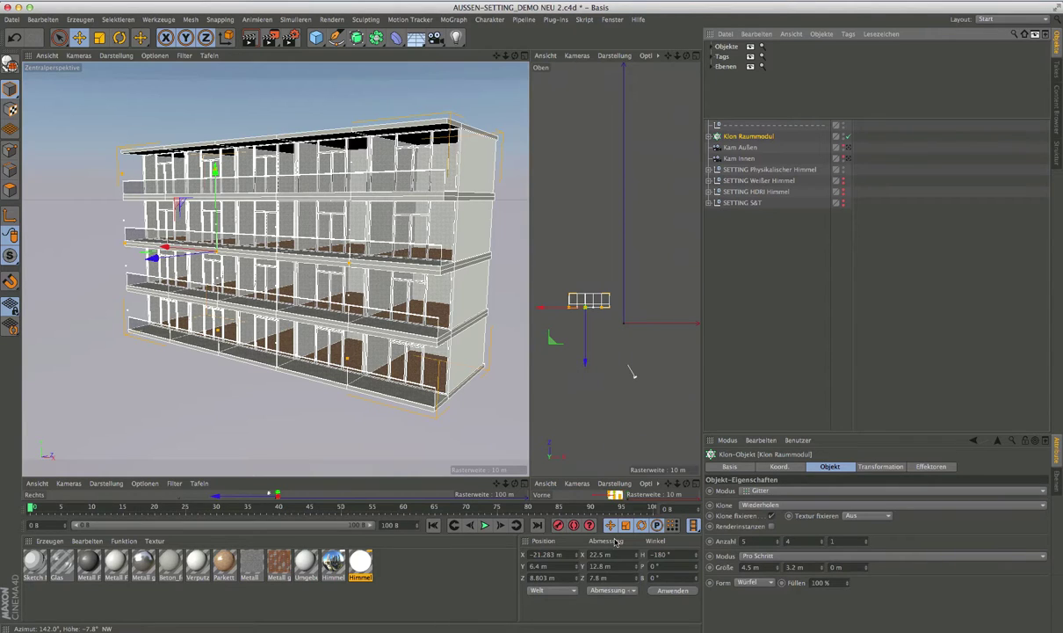
Set the Klon Raummodul X and Z positions to 0 m
{"action": "left_click", "coordinate": [565, 555]}
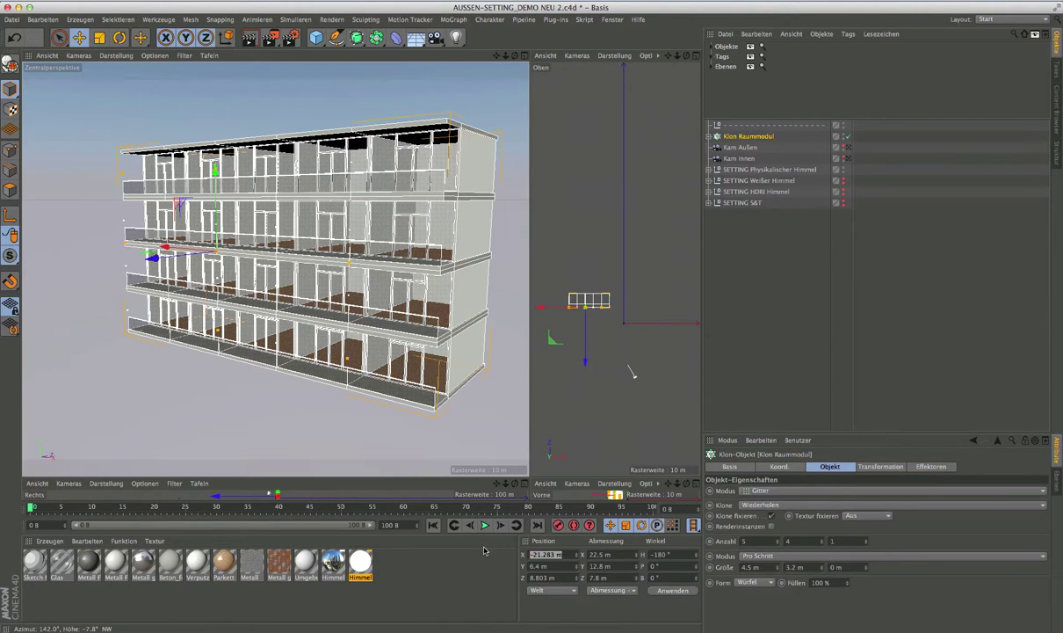
{"action": "type", "text": "0"}
{"action": "key", "text": "Return"}
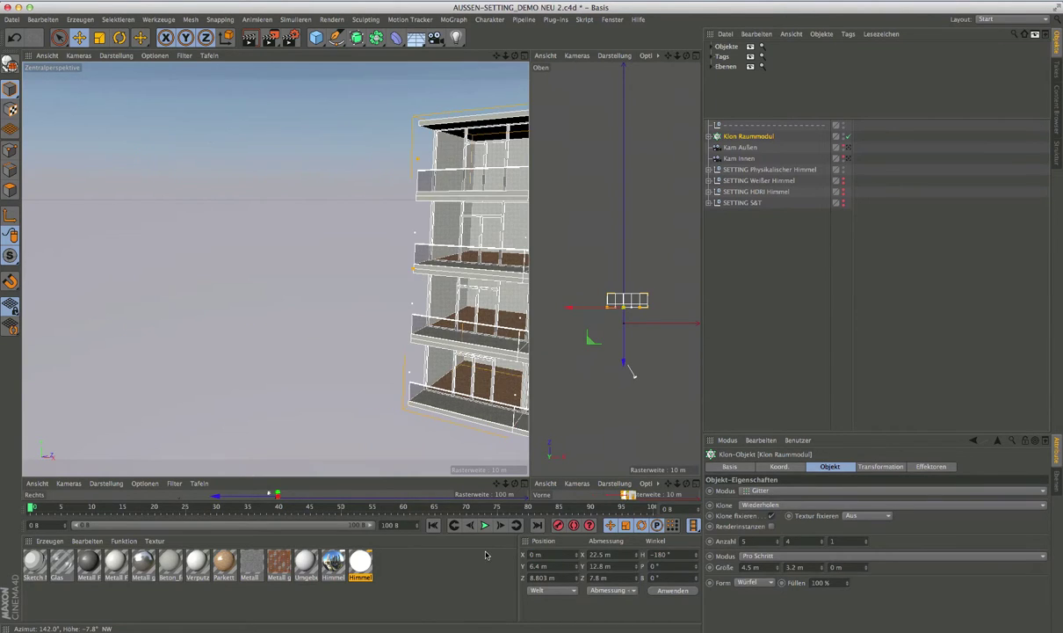
{"action": "left_click", "coordinate": [565, 577]}
{"action": "type", "text": "0"}
{"action": "key", "text": "Return"}
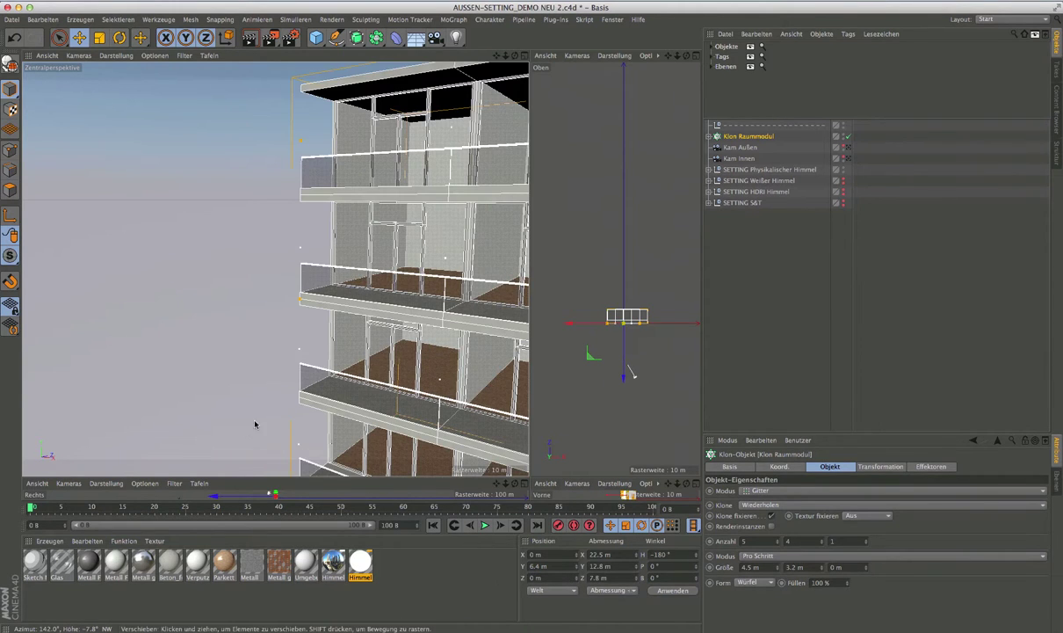
Check the four-storey clone grid in the enlarged Rechts side view, then restore four views
{"action": "scroll", "coordinate": [286, 378], "scroll_direction": "down", "scroll_amount": 10}
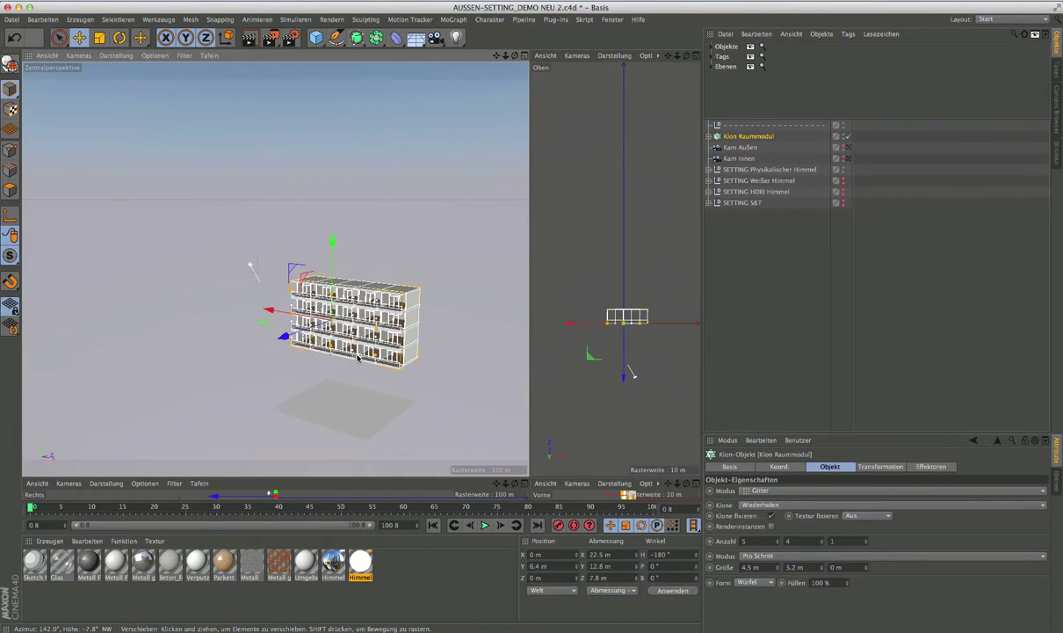
{"action": "mouse_move", "coordinate": [357, 356]}
{"action": "left_mouse_down", "text": "alt"}
{"action": "mouse_move", "coordinate": [361, 373]}
{"action": "mouse_move", "coordinate": [356, 346]}
{"action": "mouse_move", "coordinate": [355, 360]}
{"action": "left_mouse_up", "text": "alt"}
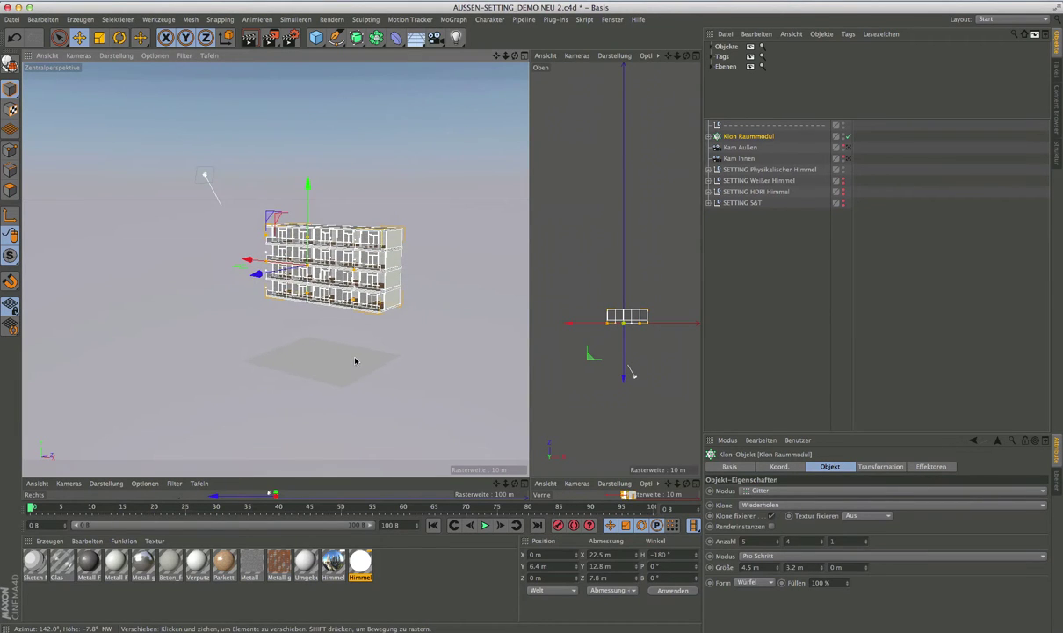
{"action": "scroll", "coordinate": [288, 301], "scroll_direction": "up", "scroll_amount": 2}
{"action": "scroll", "coordinate": [288, 301], "scroll_direction": "up", "scroll_amount": 2}
{"action": "scroll", "coordinate": [288, 301], "scroll_direction": "up", "scroll_amount": 2}
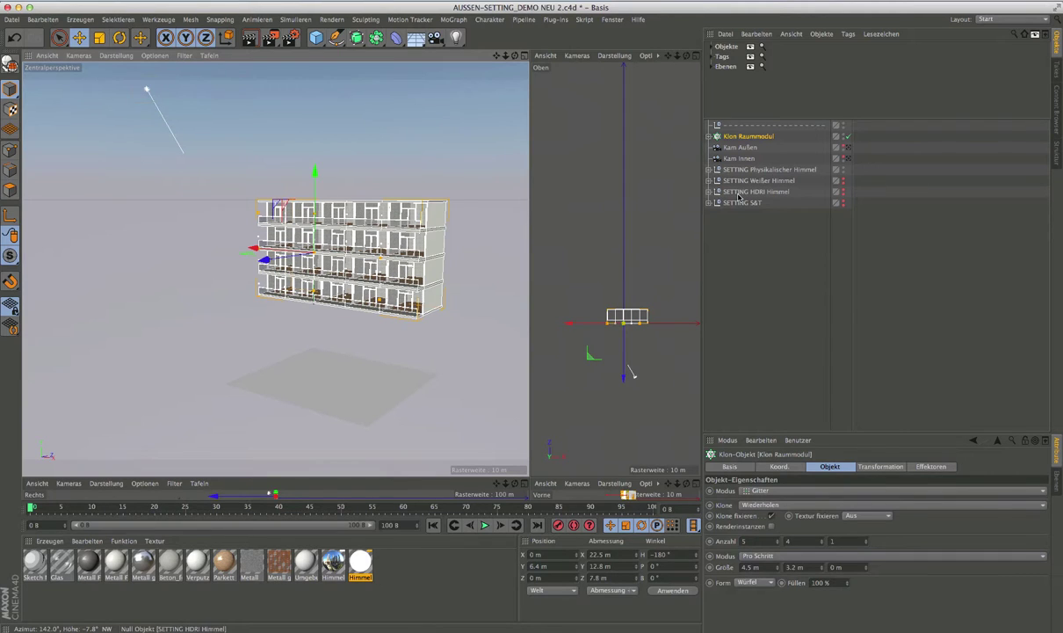
{"action": "left_click", "coordinate": [525, 484]}
{"action": "scroll", "coordinate": [442, 419], "scroll_direction": "down", "scroll_amount": 3}
{"action": "scroll", "coordinate": [442, 418], "scroll_direction": "down", "scroll_amount": 2}
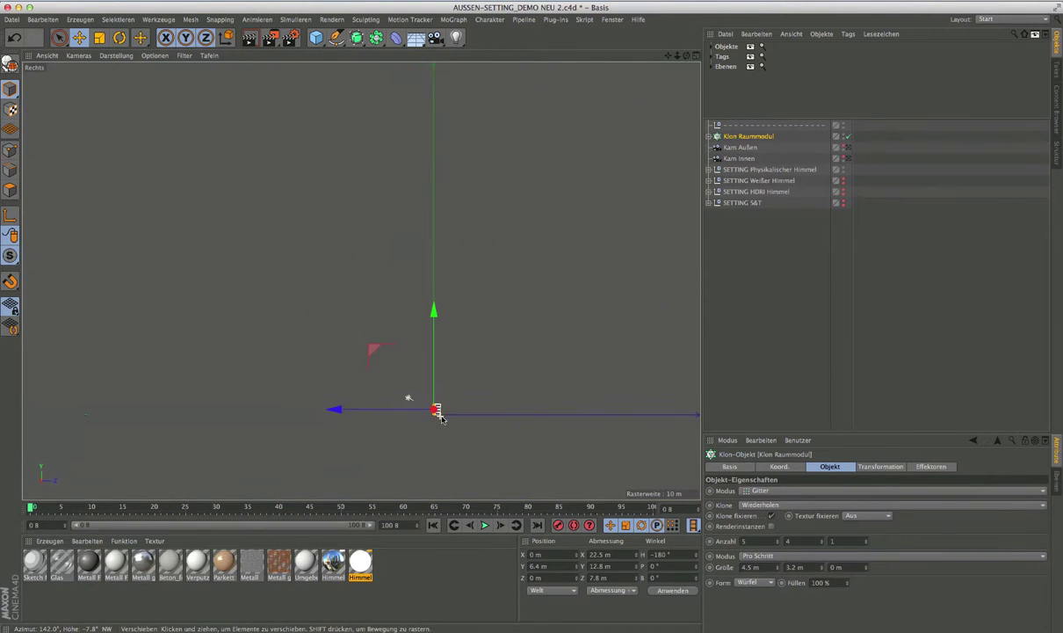
{"action": "scroll", "coordinate": [443, 420], "scroll_direction": "up", "scroll_amount": 2}
{"action": "scroll", "coordinate": [422, 409], "scroll_direction": "up", "scroll_amount": 1}
{"action": "scroll", "coordinate": [405, 406], "scroll_direction": "up", "scroll_amount": 2}
{"action": "scroll", "coordinate": [400, 404], "scroll_direction": "up", "scroll_amount": 1}
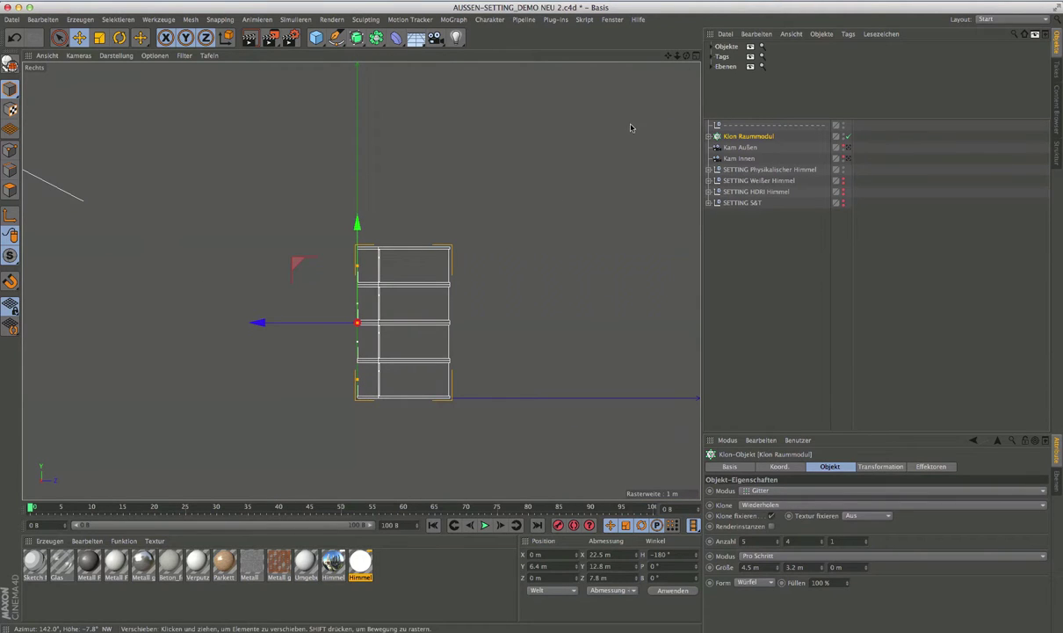
{"action": "left_click", "coordinate": [698, 55]}
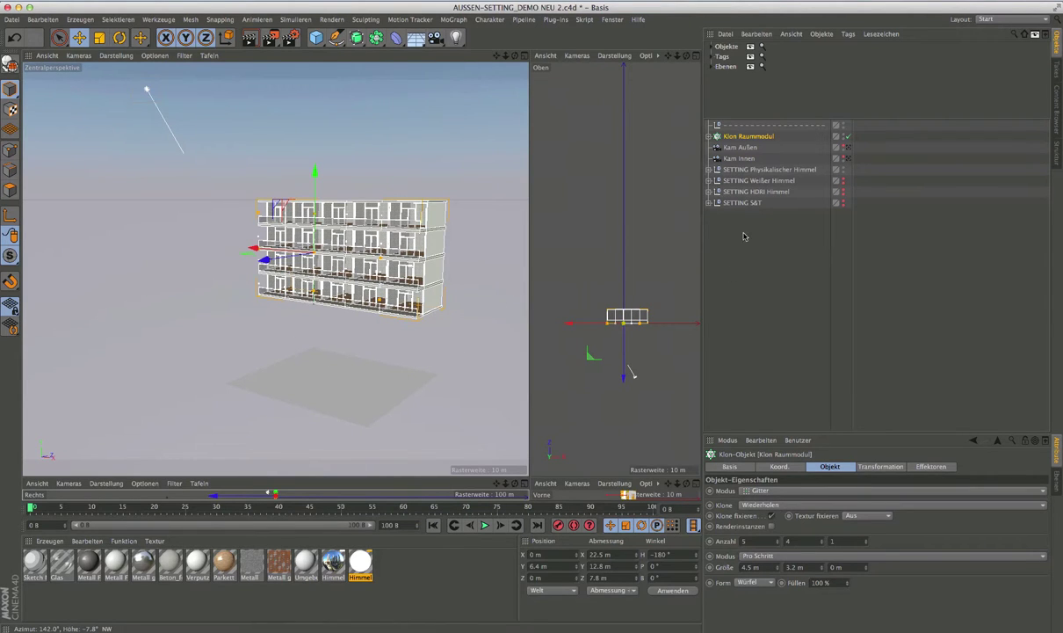
Expand SETTING Physikalischer Himmel and move the Boden.1 floor to Y 0 m
{"action": "left_click", "coordinate": [765, 169]}
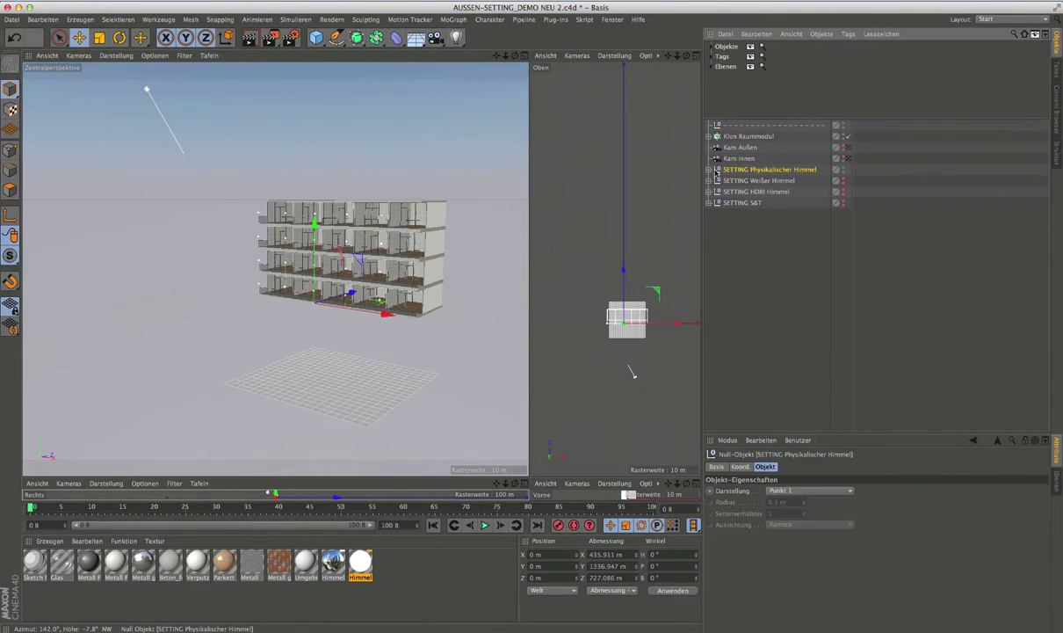
{"action": "left_click", "coordinate": [710, 169]}
{"action": "left_click", "coordinate": [739, 215]}
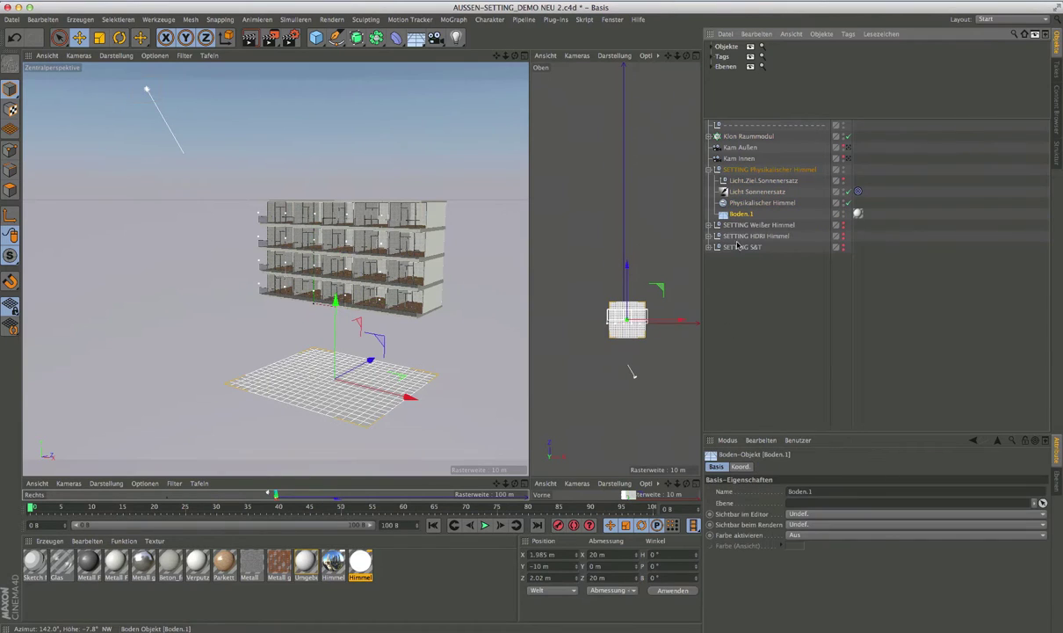
{"action": "double_click", "coordinate": [541, 570]}
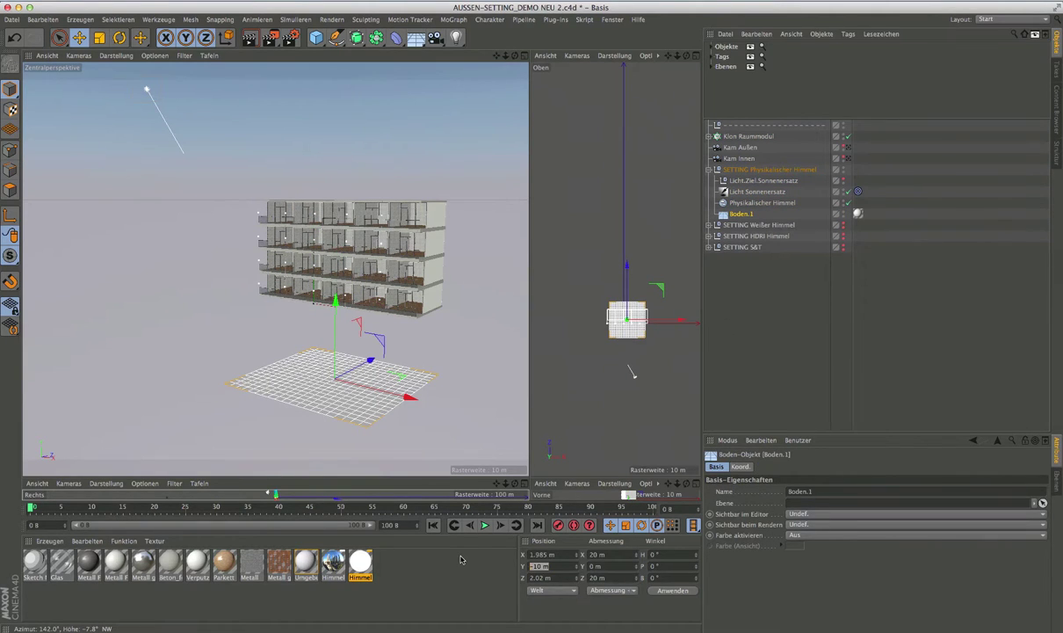
{"action": "type", "text": "0"}
{"action": "key", "text": "Return"}
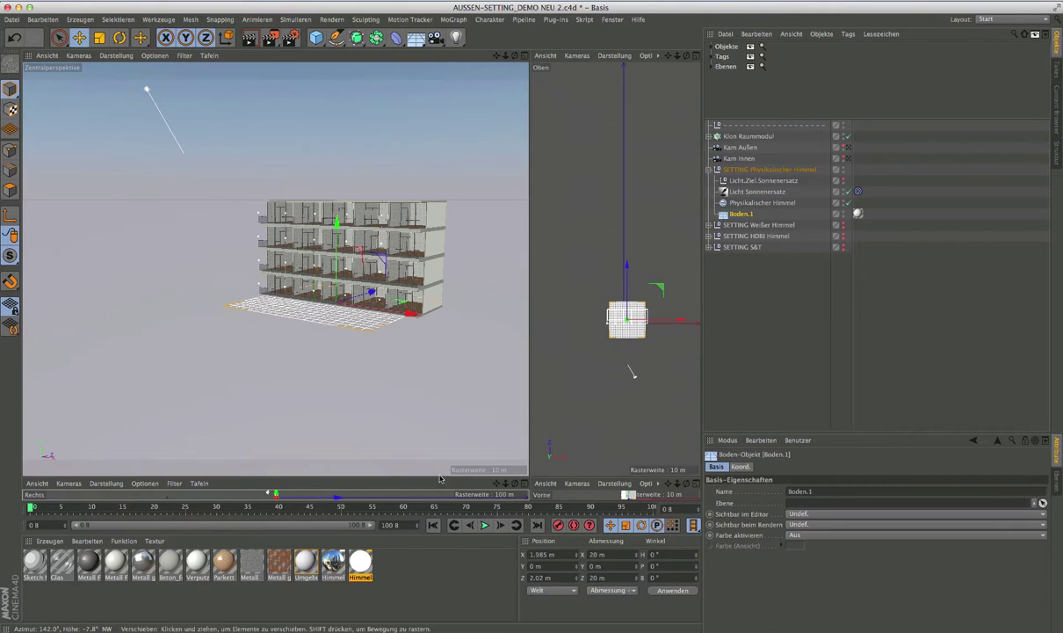
{"action": "scroll", "coordinate": [321, 312], "scroll_direction": "up", "scroll_amount": 3}
{"action": "scroll", "coordinate": [420, 302], "scroll_direction": "up", "scroll_amount": 3}
{"action": "scroll", "coordinate": [395, 303], "scroll_direction": "down", "scroll_amount": 2}
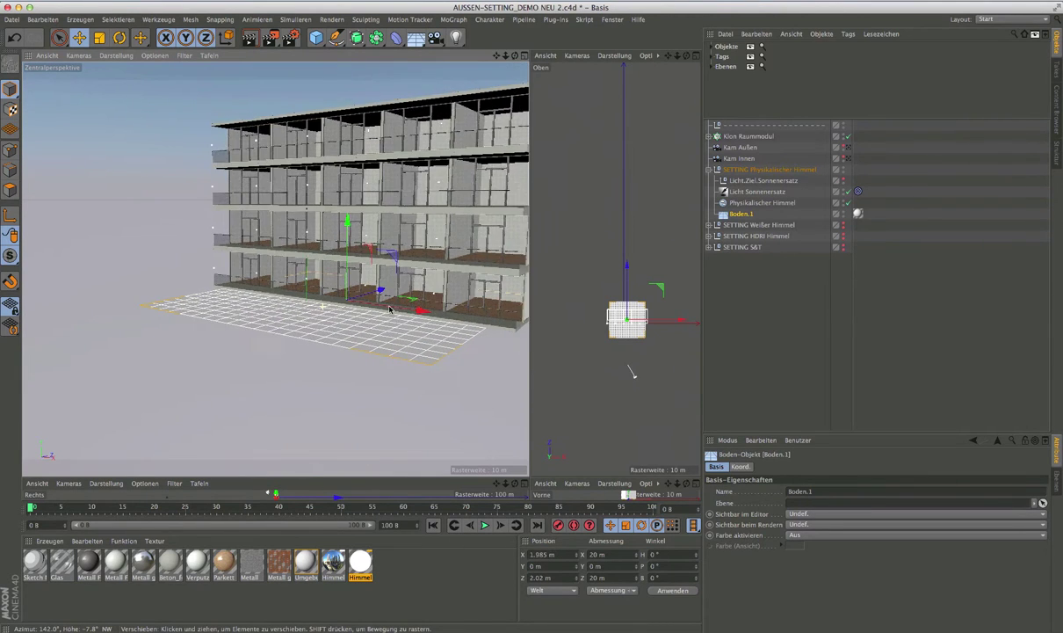
{"action": "scroll", "coordinate": [384, 311], "scroll_direction": "down", "scroll_amount": 1}
{"action": "scroll", "coordinate": [356, 332], "scroll_direction": "down", "scroll_amount": 1}
{"action": "scroll", "coordinate": [344, 351], "scroll_direction": "down", "scroll_amount": 2}
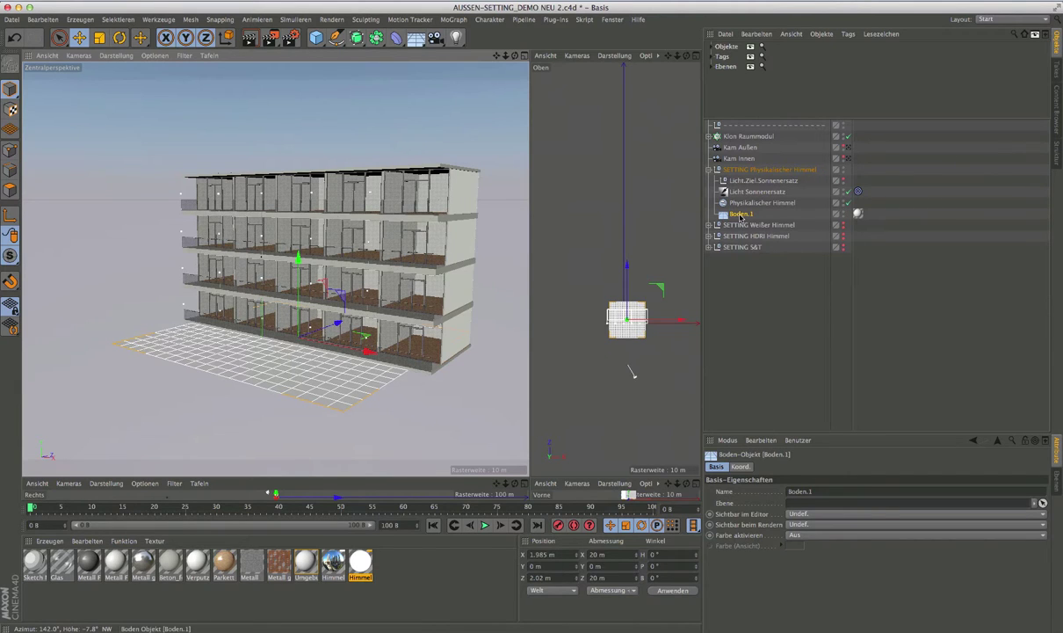
Return the Boden.1 floor to Y -10 m and review the building in perspective
{"action": "left_click", "coordinate": [568, 568]}
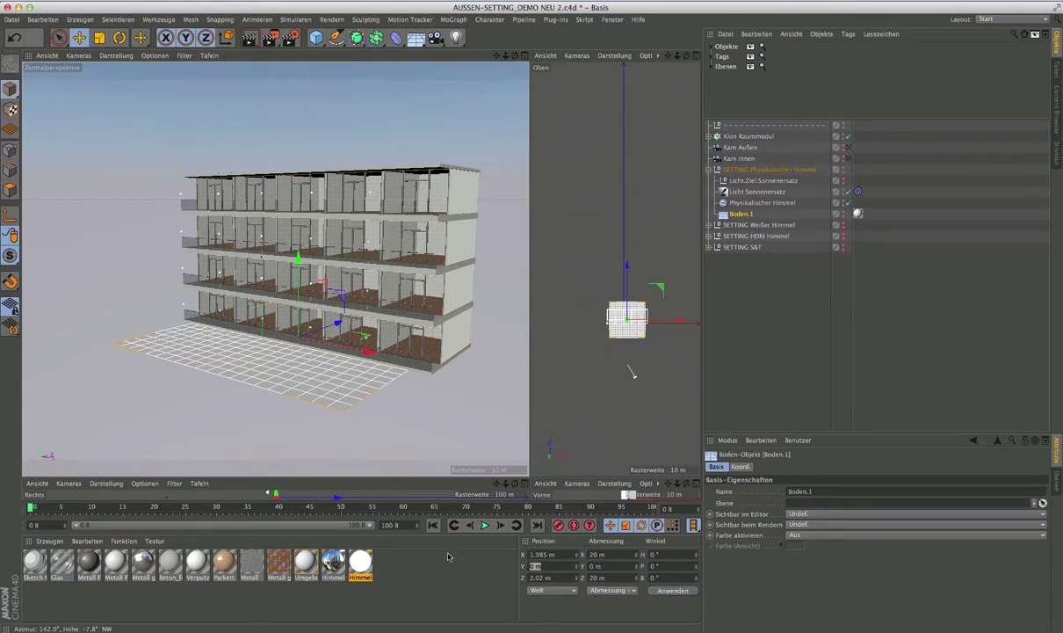
{"action": "type", "text": "-10"}
{"action": "key", "text": "Return"}
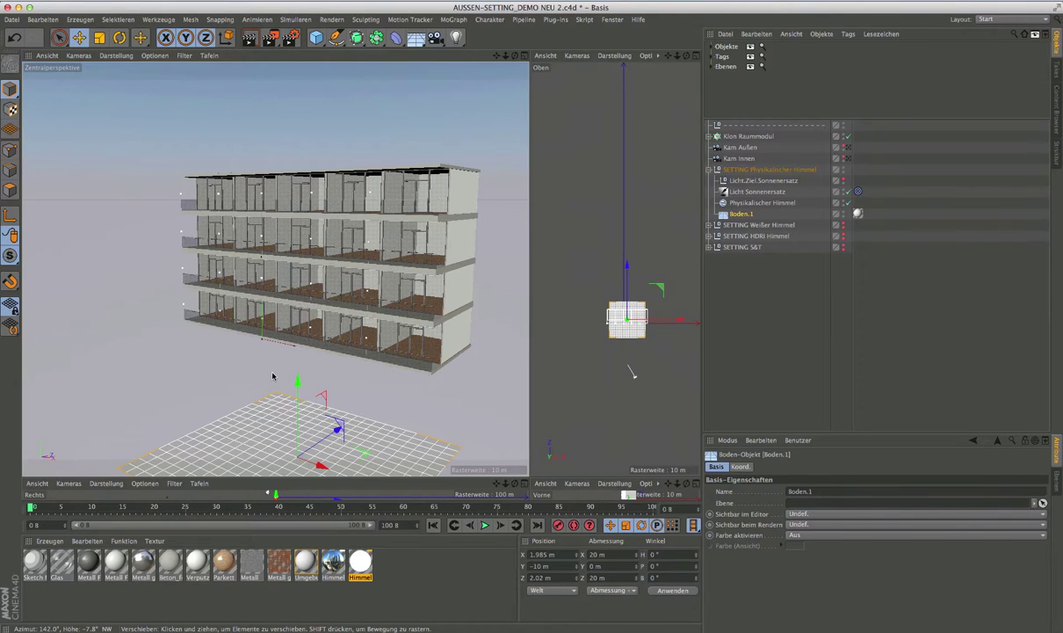
{"action": "left_click_drag", "start_coordinate": [332, 370], "coordinate": [356, 342], "text": "alt"}
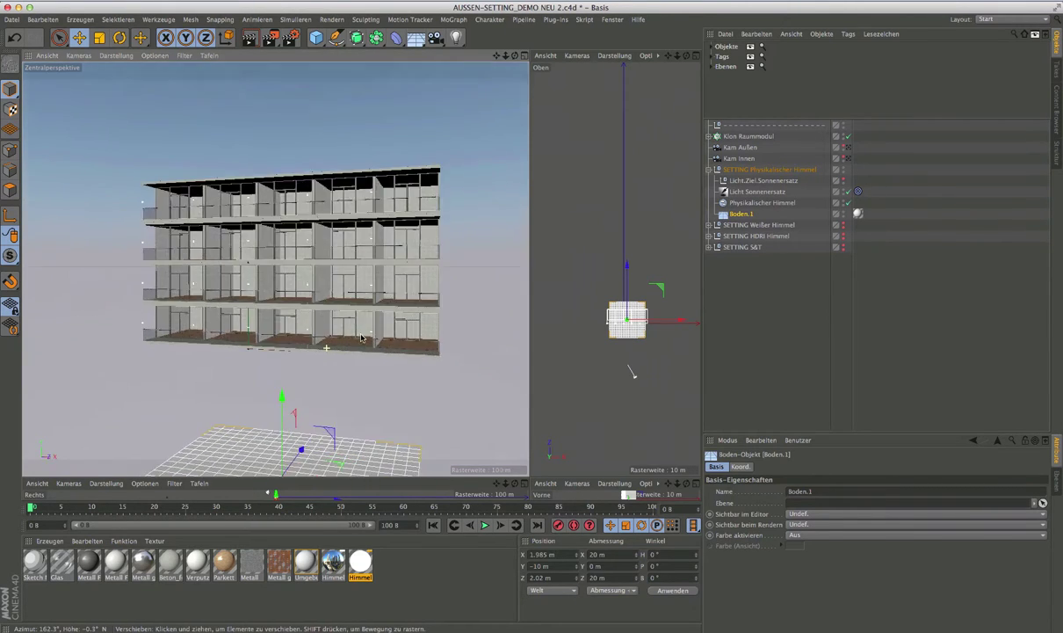
{"action": "scroll", "coordinate": [356, 343], "scroll_direction": "up", "scroll_amount": 2}
{"action": "scroll", "coordinate": [352, 316], "scroll_direction": "up", "scroll_amount": 2}
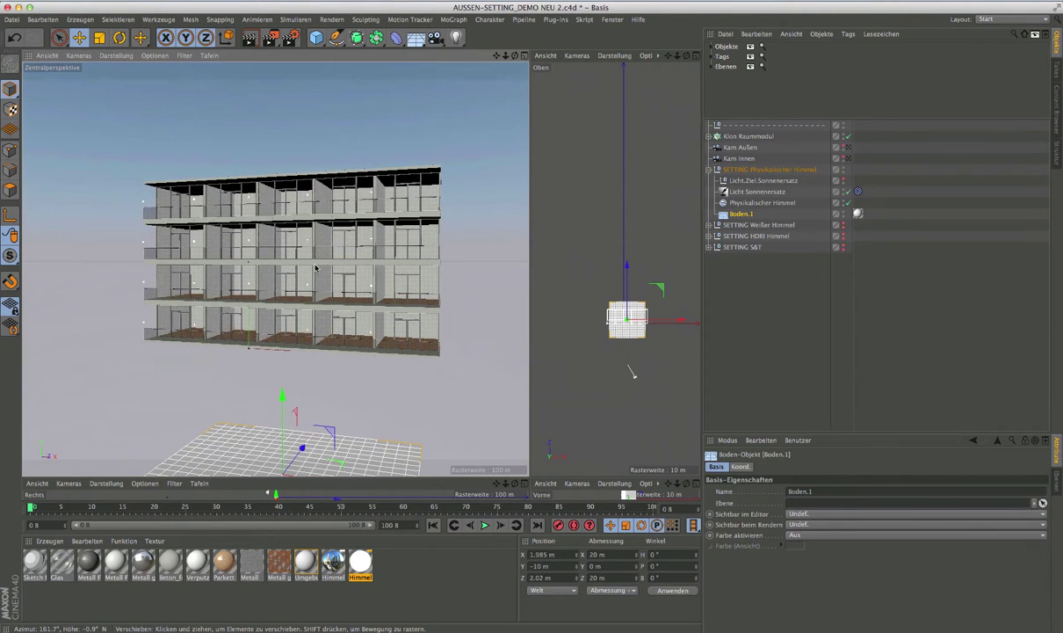
{"action": "scroll", "coordinate": [342, 281], "scroll_direction": "up", "scroll_amount": 3}
{"action": "scroll", "coordinate": [390, 263], "scroll_direction": "up", "scroll_amount": 4}
{"action": "scroll", "coordinate": [374, 253], "scroll_direction": "down", "scroll_amount": 2}
{"action": "scroll", "coordinate": [368, 285], "scroll_direction": "down", "scroll_amount": 3}
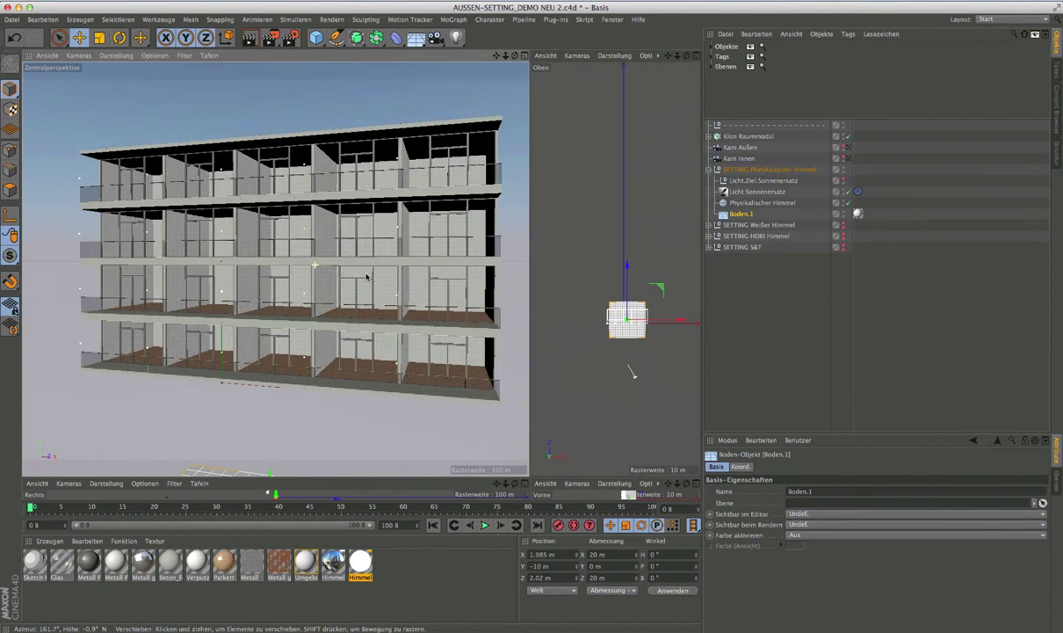
{"action": "scroll", "coordinate": [354, 287], "scroll_direction": "down", "scroll_amount": 2}
{"action": "scroll", "coordinate": [353, 288], "scroll_direction": "down", "scroll_amount": 2}
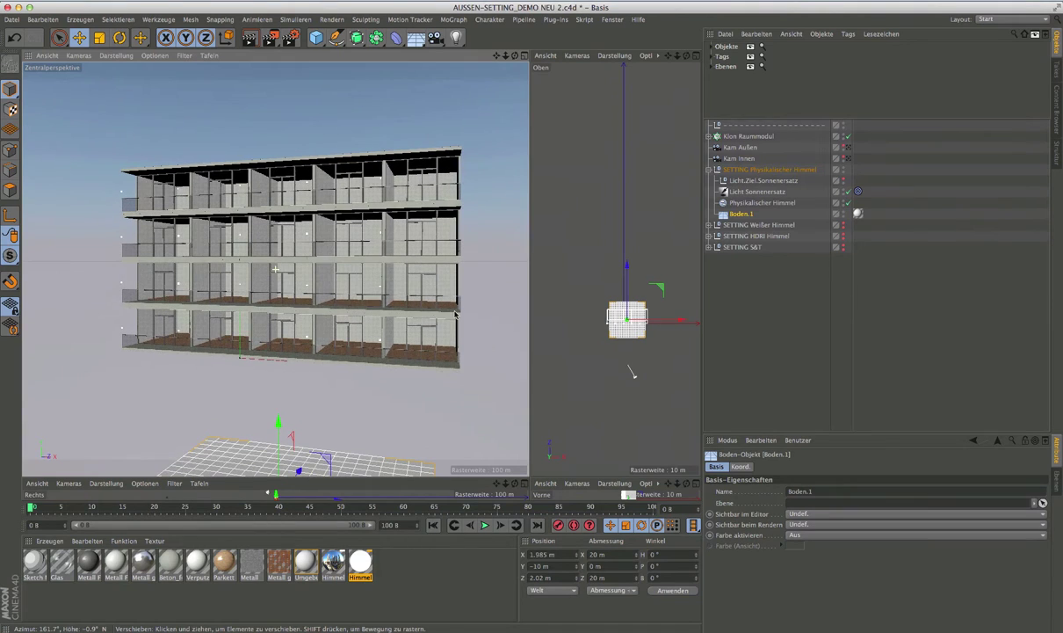
Collapse the physical sky group and add a new cube from the primitives palette
{"action": "left_click", "coordinate": [708, 171]}
{"action": "left_click", "coordinate": [709, 170]}
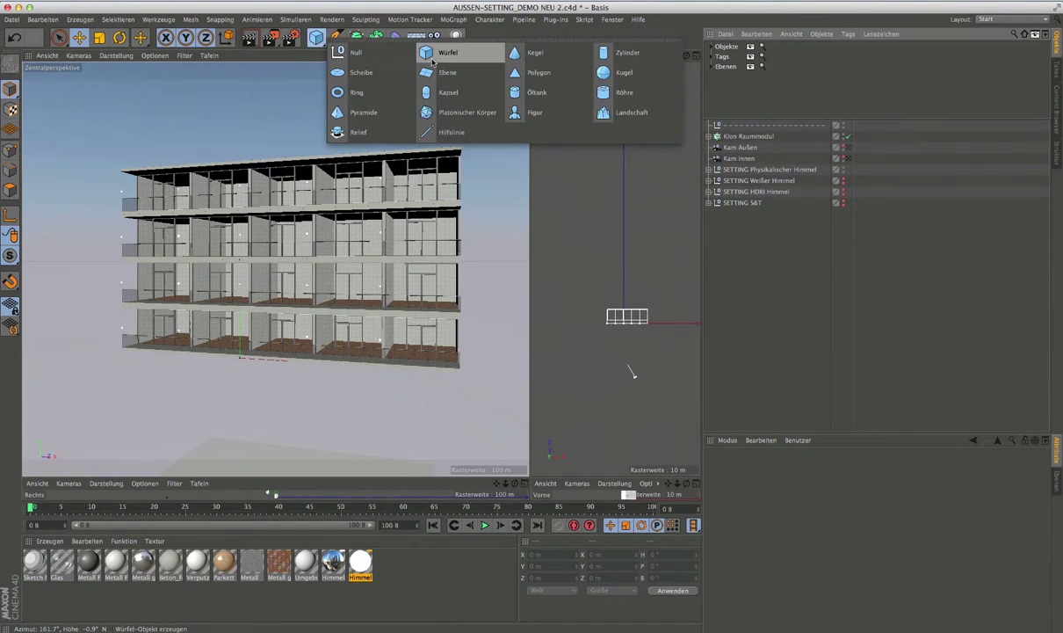
{"action": "left_click_drag", "start_coordinate": [327, 48], "coordinate": [432, 58]}
{"action": "left_click", "coordinate": [317, 37]}
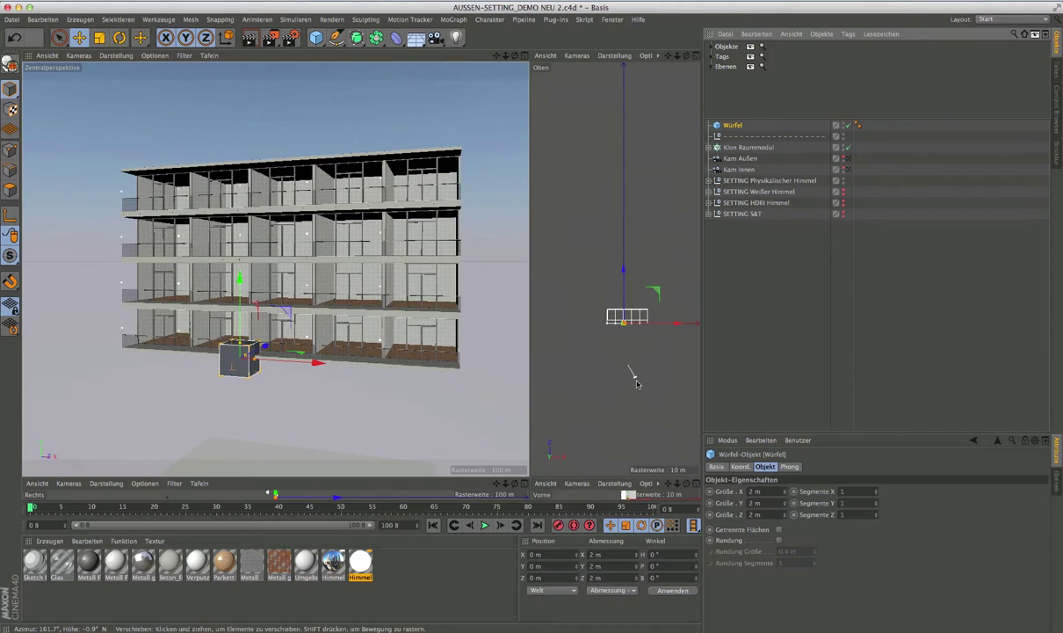
Size the cube 0.2 m × 3.1 m × 0.04 m as a thin vertical post
{"action": "left_click", "coordinate": [770, 506]}
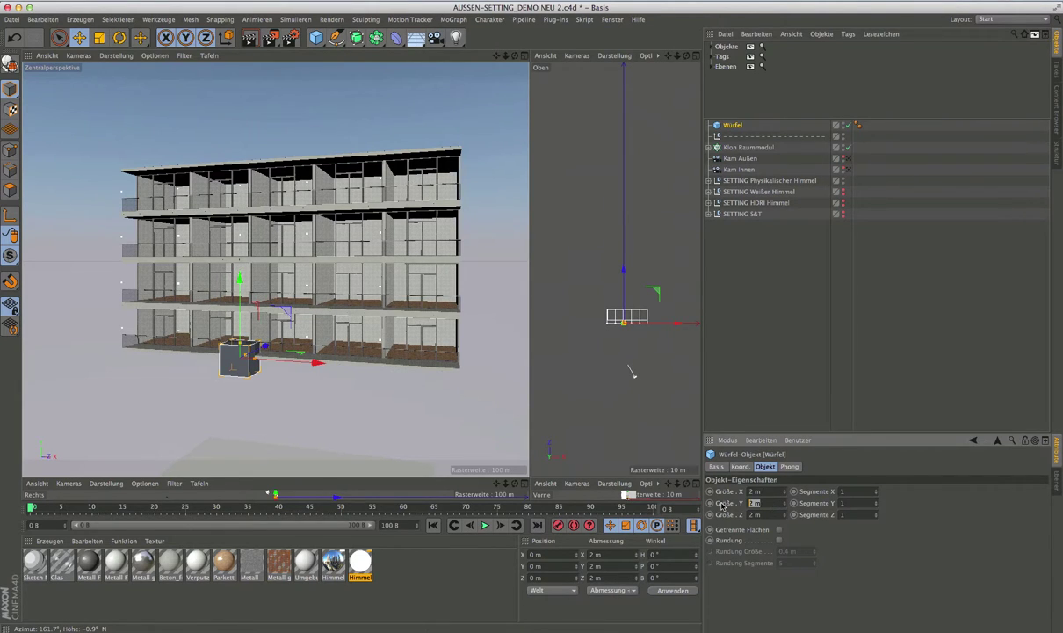
{"action": "type", "text": "3.1"}
{"action": "key", "text": "Return"}
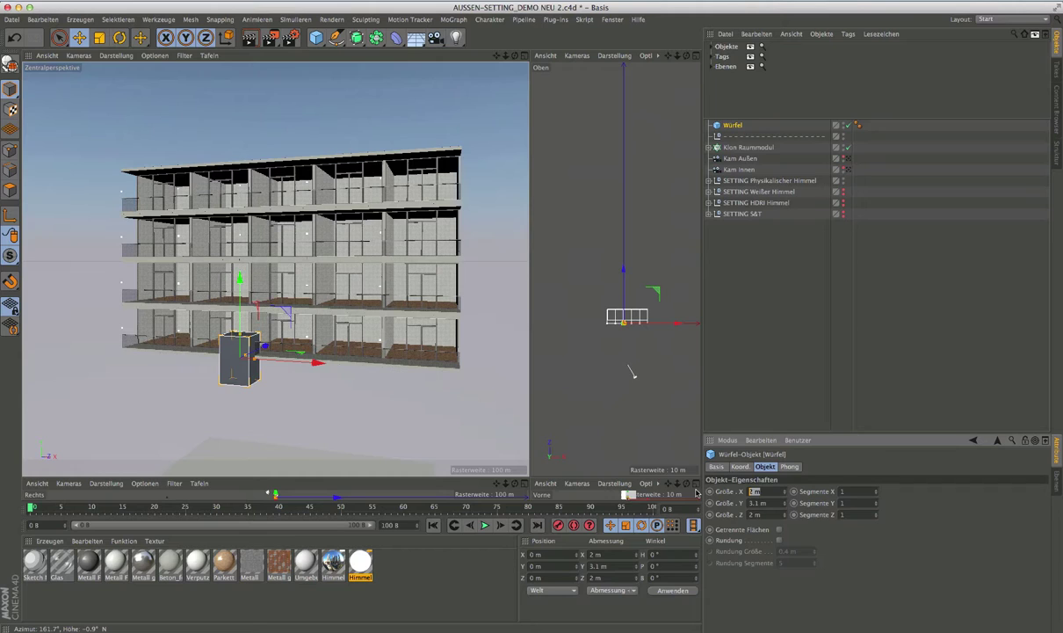
{"action": "key", "text": "BackSpace"}
{"action": "key", "text": "Return"}
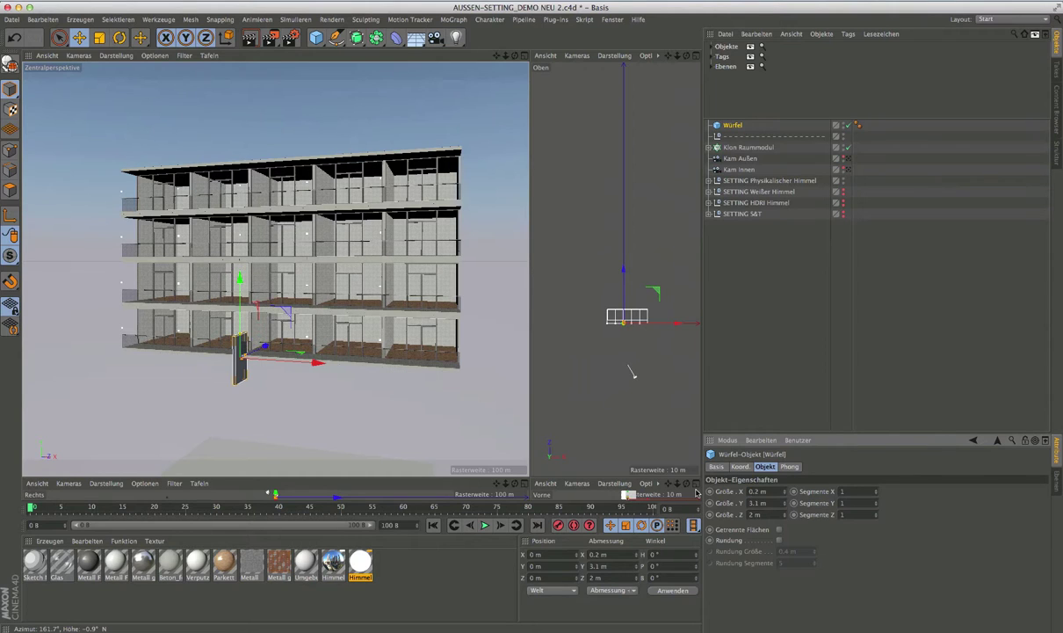
{"action": "key", "text": "Tab"}
{"action": "key", "text": "BackSpace"}
{"action": "key", "text": "Return"}
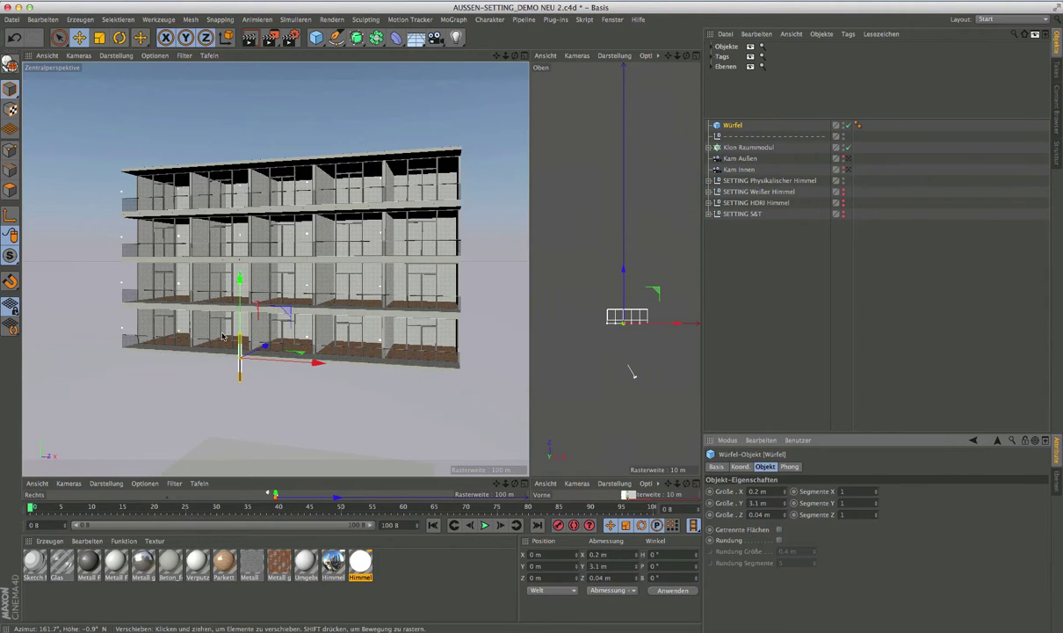
{"action": "scroll", "coordinate": [220, 350], "scroll_direction": "up", "scroll_amount": 2}
{"action": "scroll", "coordinate": [215, 341], "scroll_direction": "up", "scroll_amount": 3}
Set the post's Y position to 1.6 m and Z to −0.15 m, keeping its heading at 0°
{"action": "mouse_move", "coordinate": [216, 341]}
{"action": "left_mouse_down", "text": "alt"}
{"action": "mouse_move", "coordinate": [285, 396]}
{"action": "mouse_move", "coordinate": [234, 389]}
{"action": "mouse_move", "coordinate": [253, 384]}
{"action": "mouse_move", "coordinate": [207, 363]}
{"action": "mouse_move", "coordinate": [244, 373]}
{"action": "mouse_move", "coordinate": [339, 361]}
{"action": "mouse_move", "coordinate": [321, 366]}
{"action": "left_mouse_up", "text": "alt"}
{"action": "scroll", "coordinate": [254, 383], "scroll_direction": "up", "scroll_amount": 2}
{"action": "scroll", "coordinate": [244, 378], "scroll_direction": "up", "scroll_amount": 2}
{"action": "scroll", "coordinate": [276, 369], "scroll_direction": "down", "scroll_amount": 3}
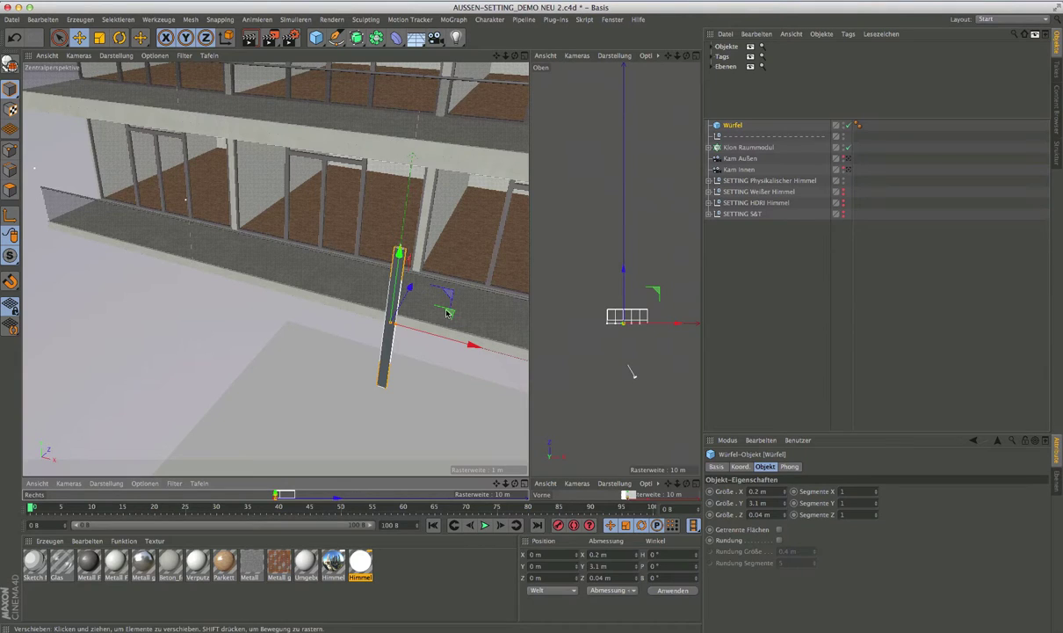
{"action": "left_click", "coordinate": [525, 484]}
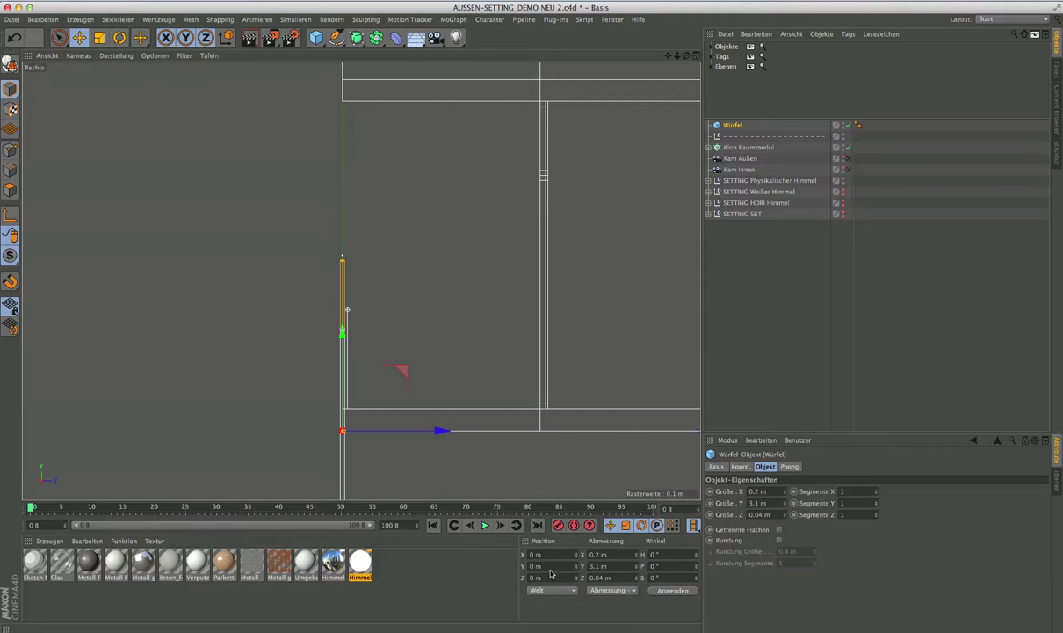
{"action": "left_click", "coordinate": [535, 566]}
{"action": "type", "text": "1.6"}
{"action": "key", "text": "Return"}
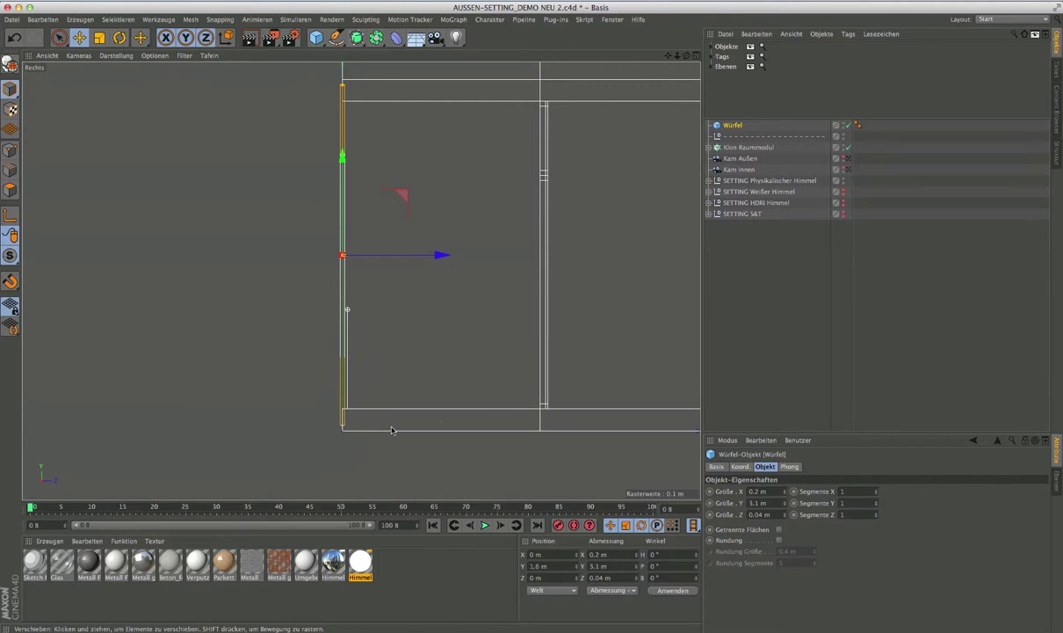
{"action": "left_click", "coordinate": [536, 578]}
{"action": "type", "text": "-0.15"}
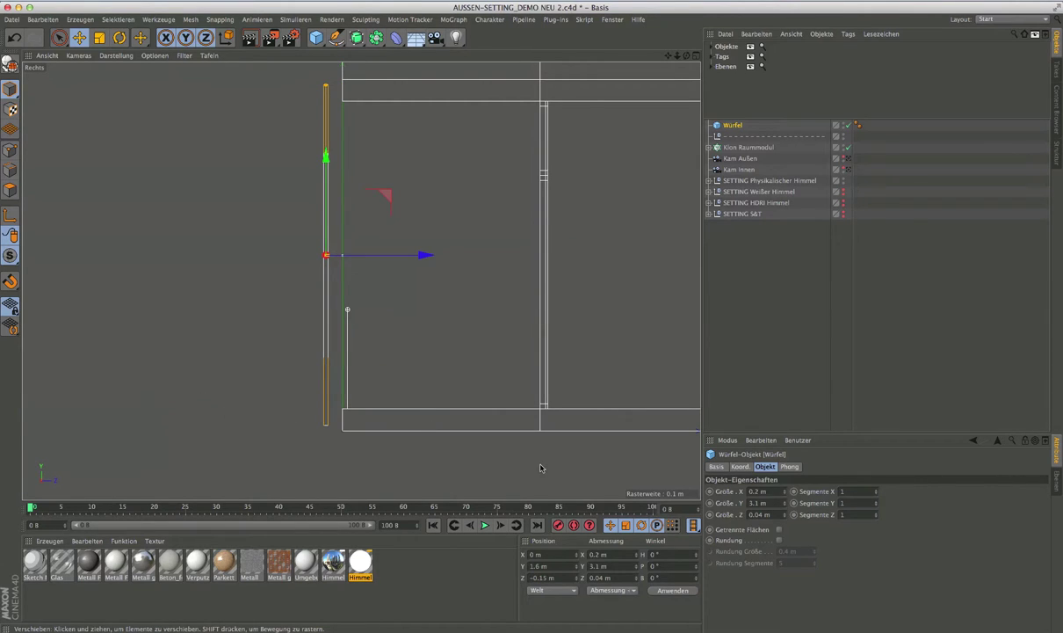
{"action": "left_click", "coordinate": [653, 553]}
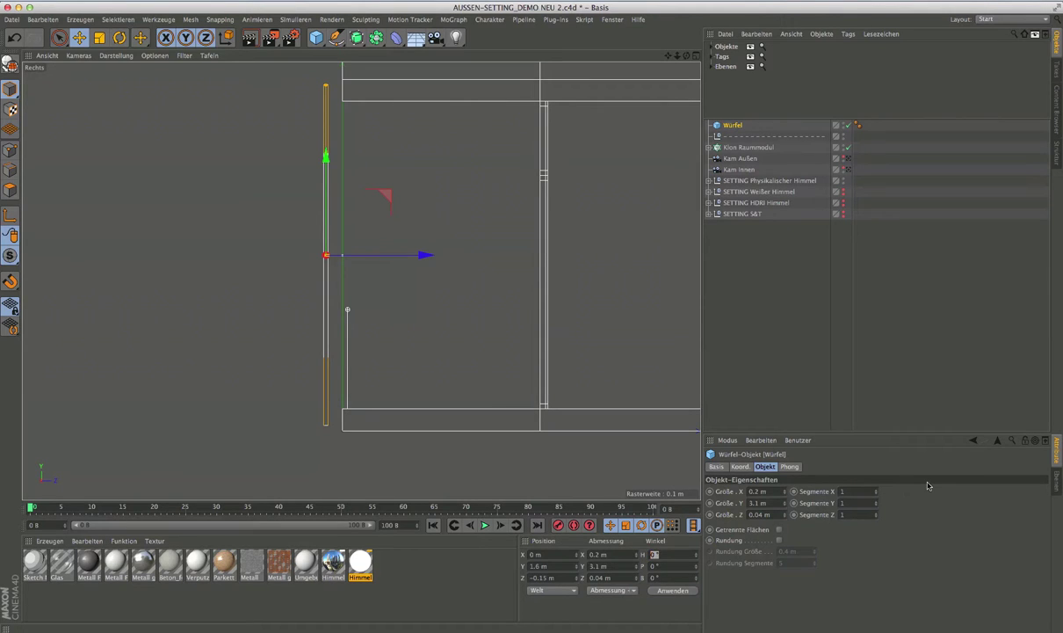
{"action": "type", "text": "90"}
{"action": "key", "text": "Return"}
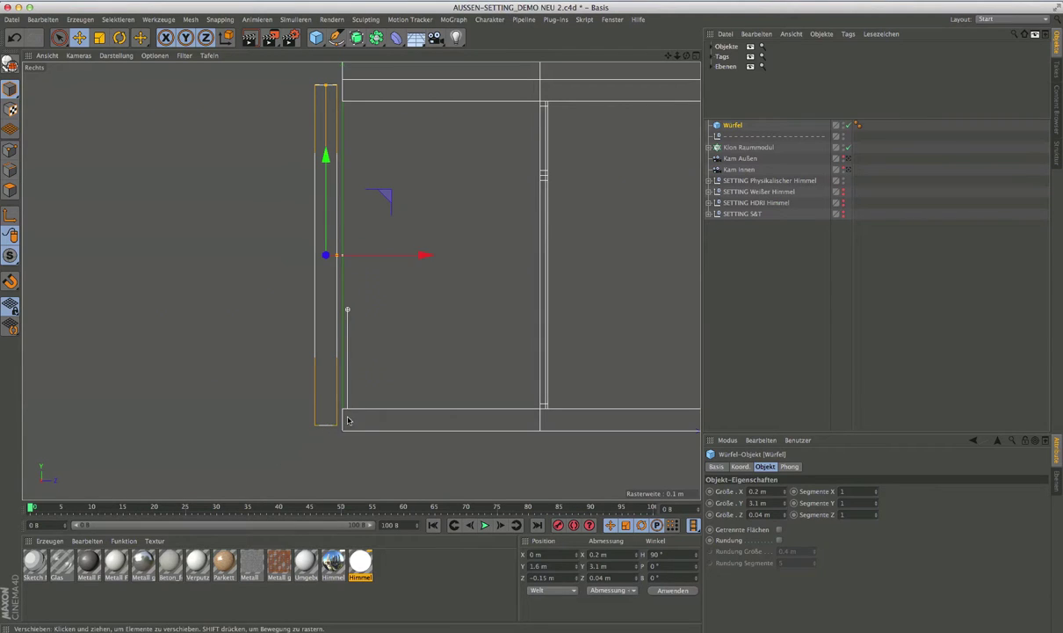
{"action": "double_click", "coordinate": [672, 556]}
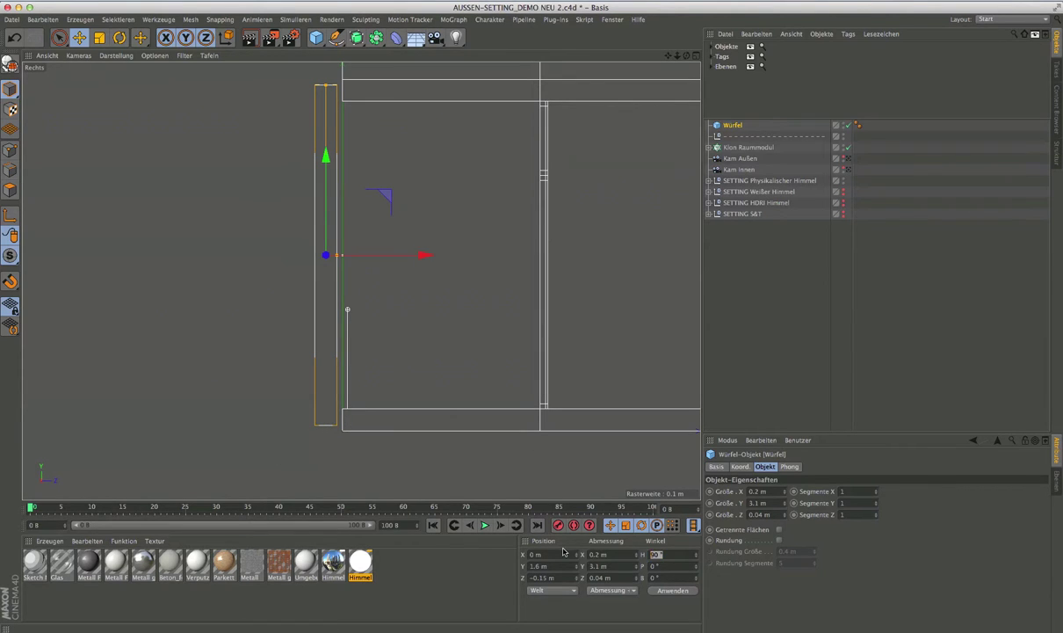
{"action": "type", "text": "0"}
{"action": "key", "text": "Return"}
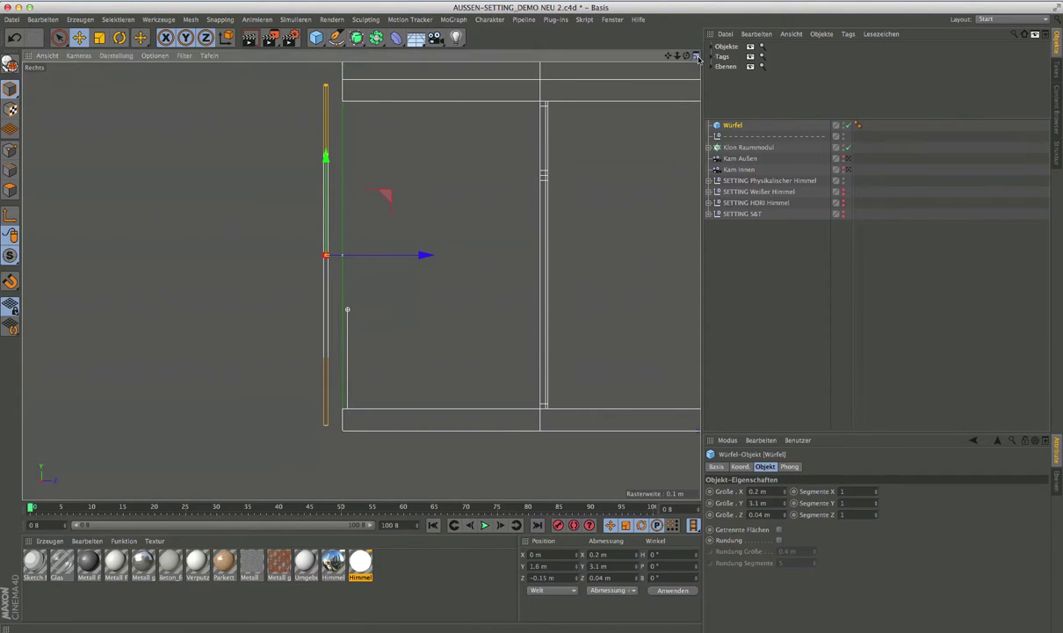
In the top view, slide the lamella left and set its X position to −9 m
{"action": "left_click", "coordinate": [698, 57]}
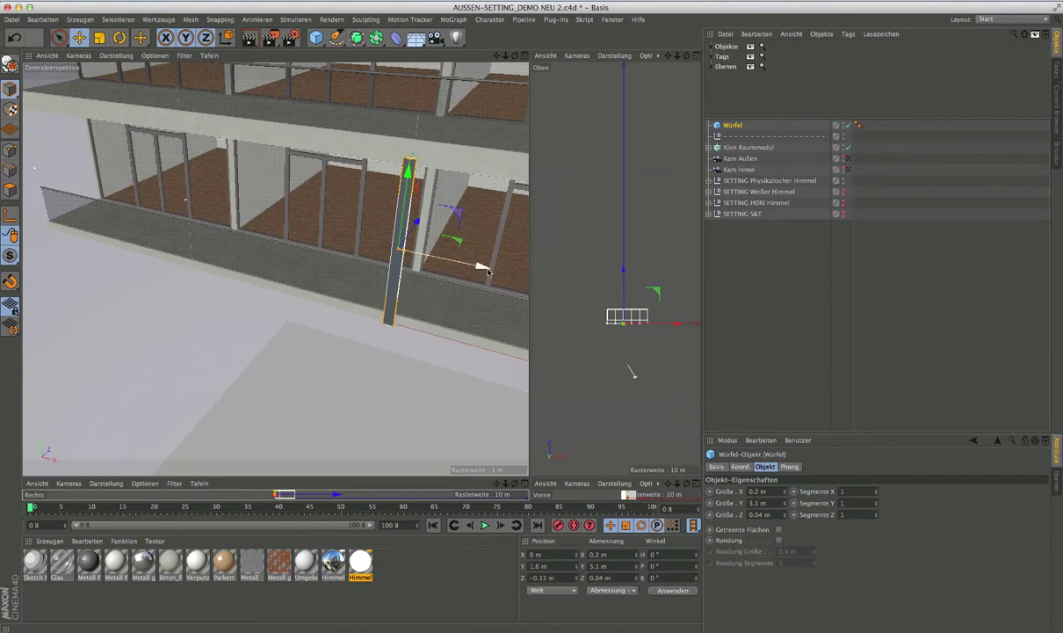
{"action": "left_click_drag", "start_coordinate": [466, 264], "coordinate": [102, 184]}
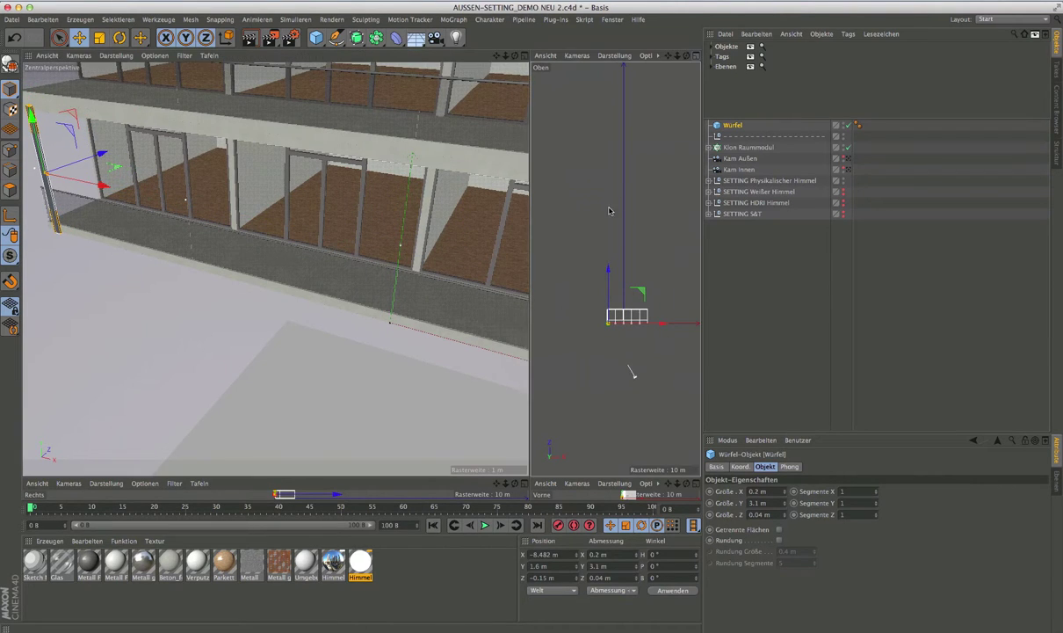
{"action": "middle_click", "coordinate": [630, 372]}
{"action": "scroll", "coordinate": [329, 471], "scroll_direction": "up", "scroll_amount": 5}
{"action": "scroll", "coordinate": [352, 478], "scroll_direction": "up", "scroll_amount": 2}
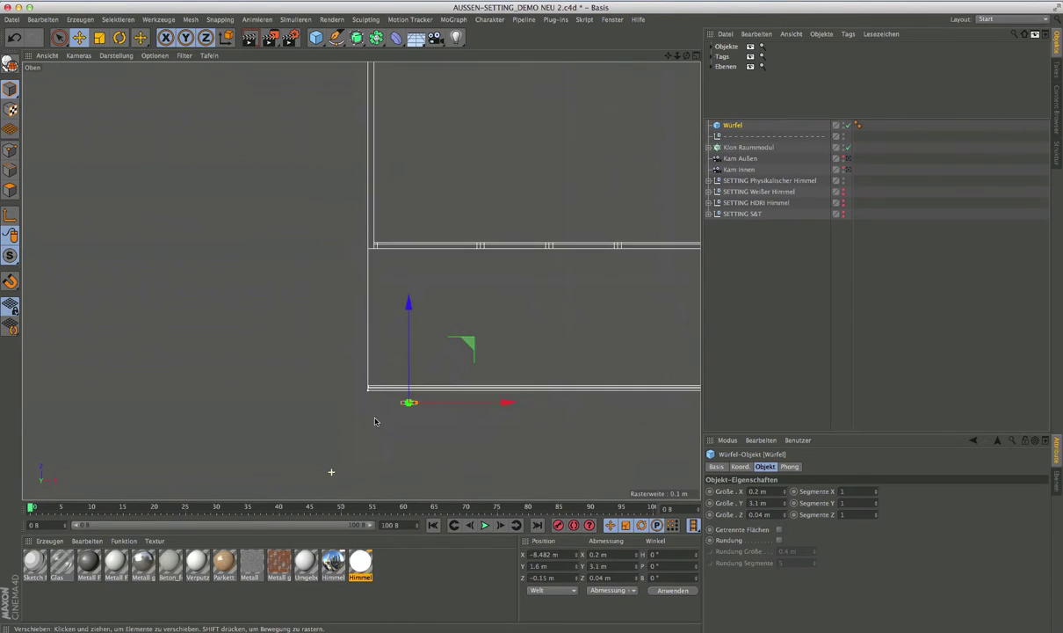
{"action": "scroll", "coordinate": [368, 481], "scroll_direction": "up", "scroll_amount": 2}
{"action": "scroll", "coordinate": [368, 481], "scroll_direction": "up", "scroll_amount": 2}
{"action": "left_click_drag", "start_coordinate": [531, 405], "coordinate": [444, 400]}
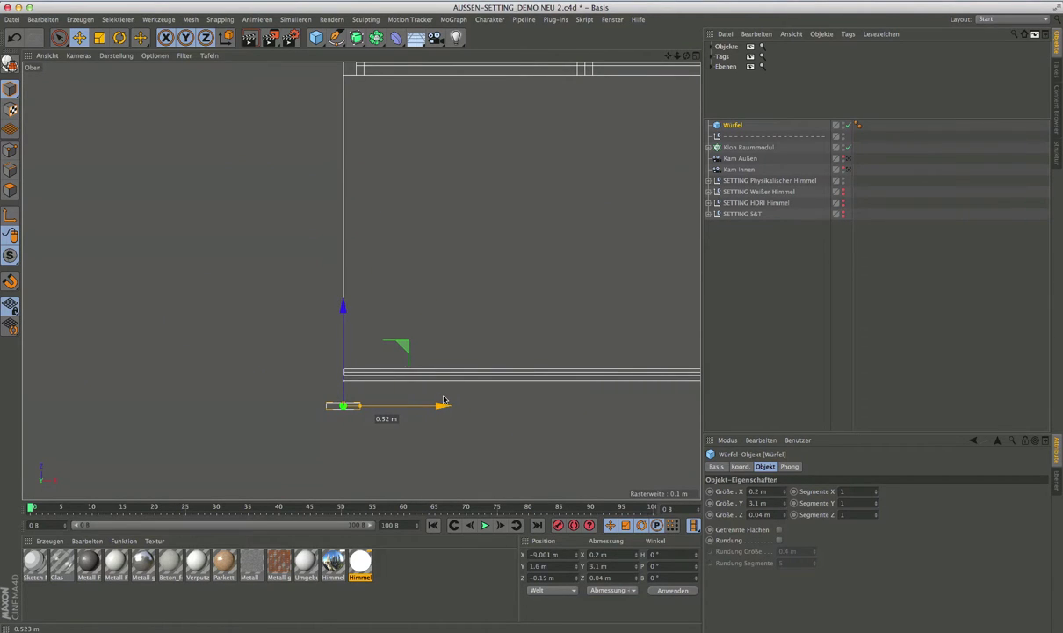
{"action": "left_click_drag", "start_coordinate": [534, 555], "coordinate": [576, 560]}
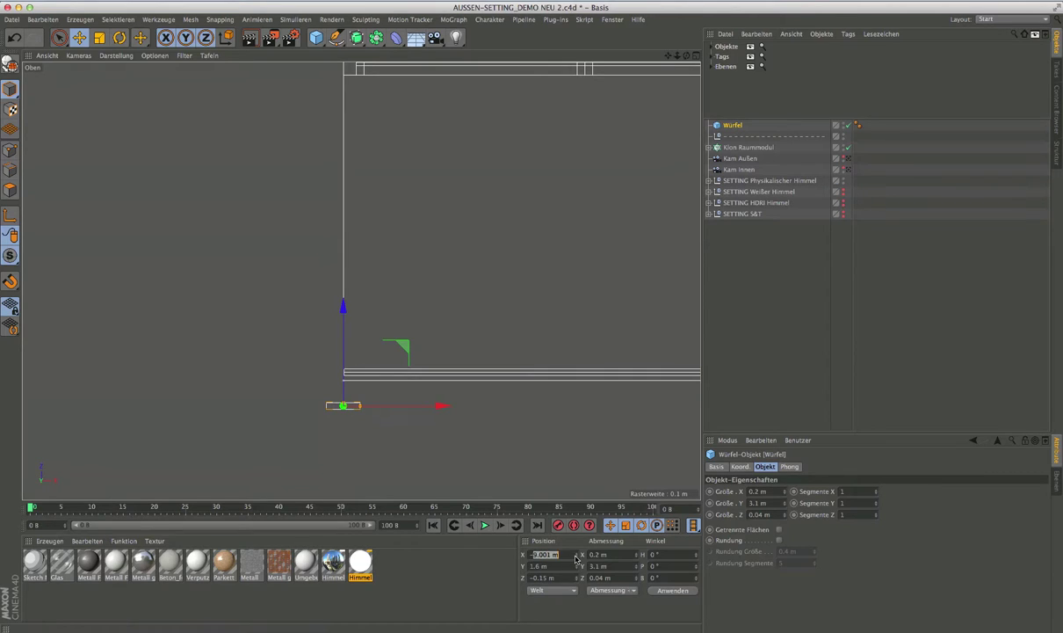
{"action": "type", "text": "-9"}
Restore the four-view layout and add a MoGraph Klon cloner beside the Würfel lamella
{"action": "left_click", "coordinate": [697, 58]}
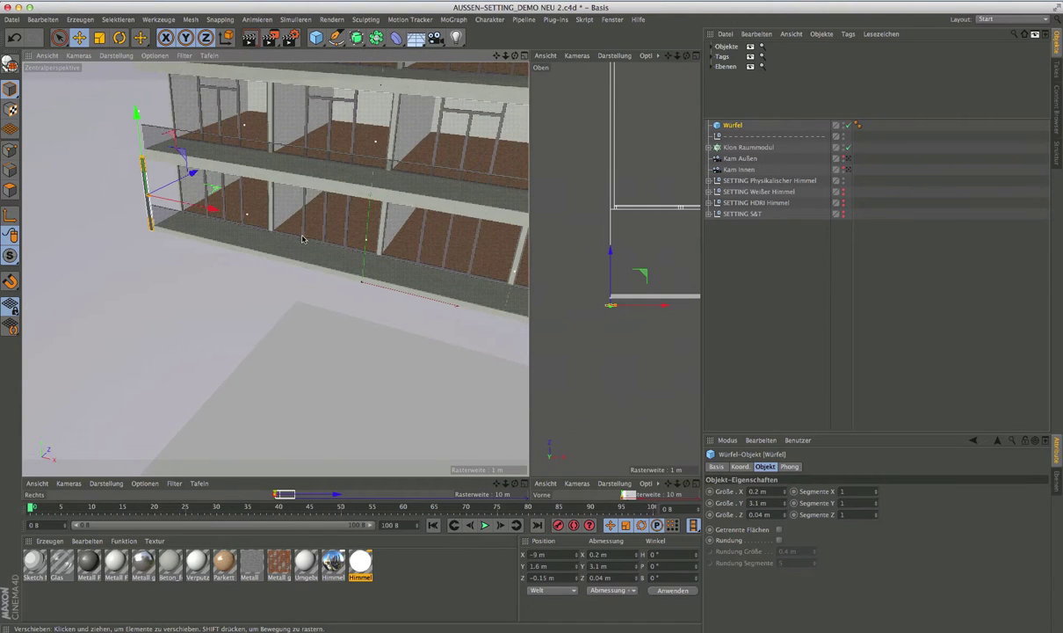
{"action": "middle_click_drag", "start_coordinate": [301, 238], "coordinate": [269, 263], "text": "alt"}
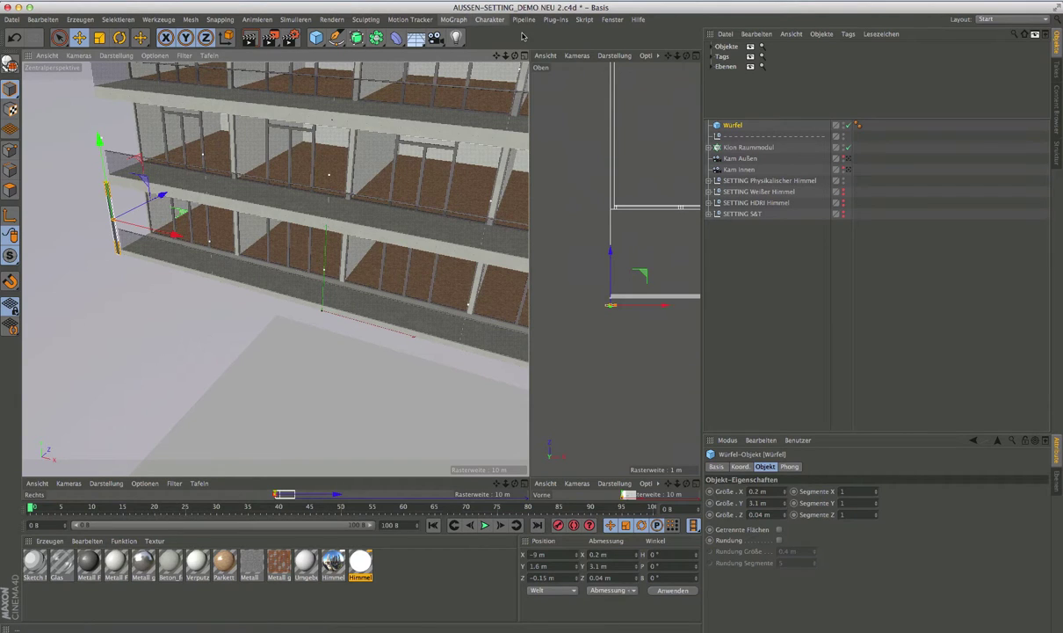
{"action": "left_click", "coordinate": [453, 19]}
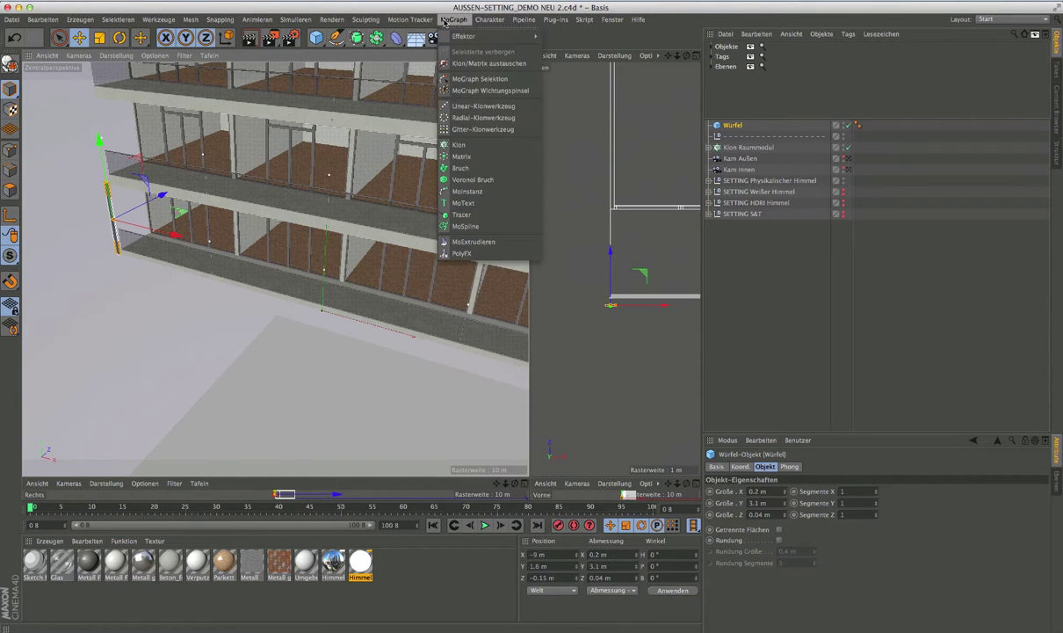
{"action": "left_click", "coordinate": [458, 145]}
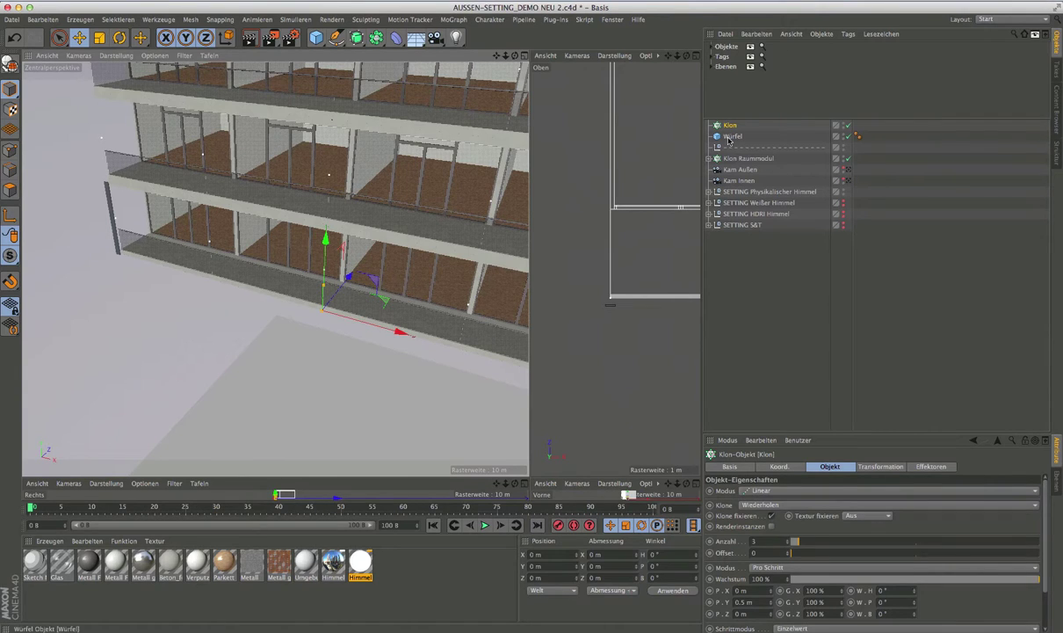
{"action": "mouse_move", "coordinate": [729, 138]}
{"action": "left_mouse_down"}
{"action": "mouse_move", "coordinate": [742, 133]}
{"action": "mouse_move", "coordinate": [730, 125]}
{"action": "left_mouse_up"}
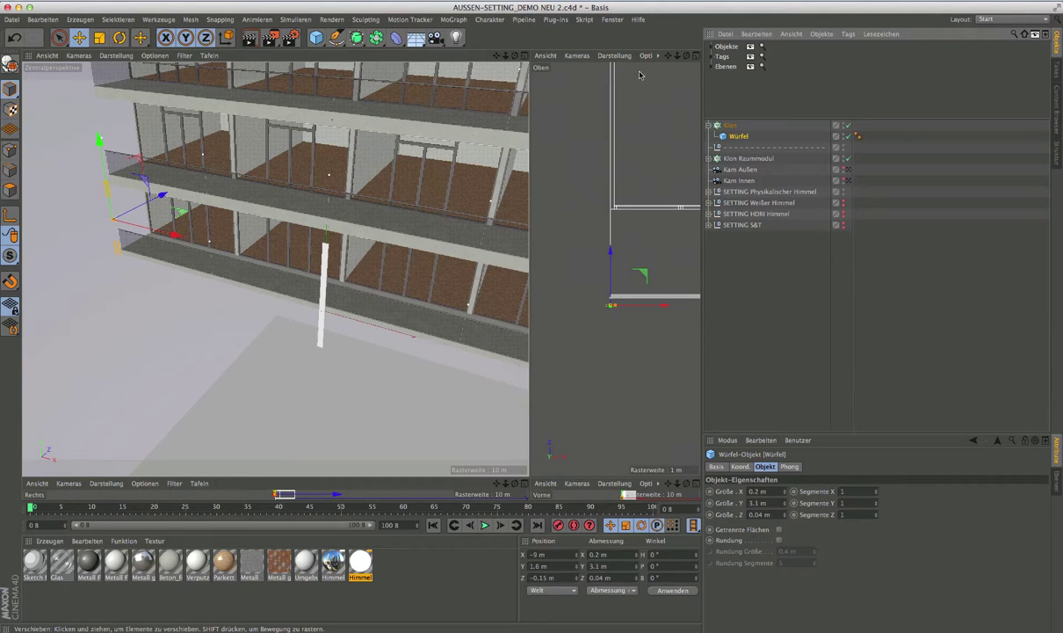
{"action": "left_click", "coordinate": [14, 37]}
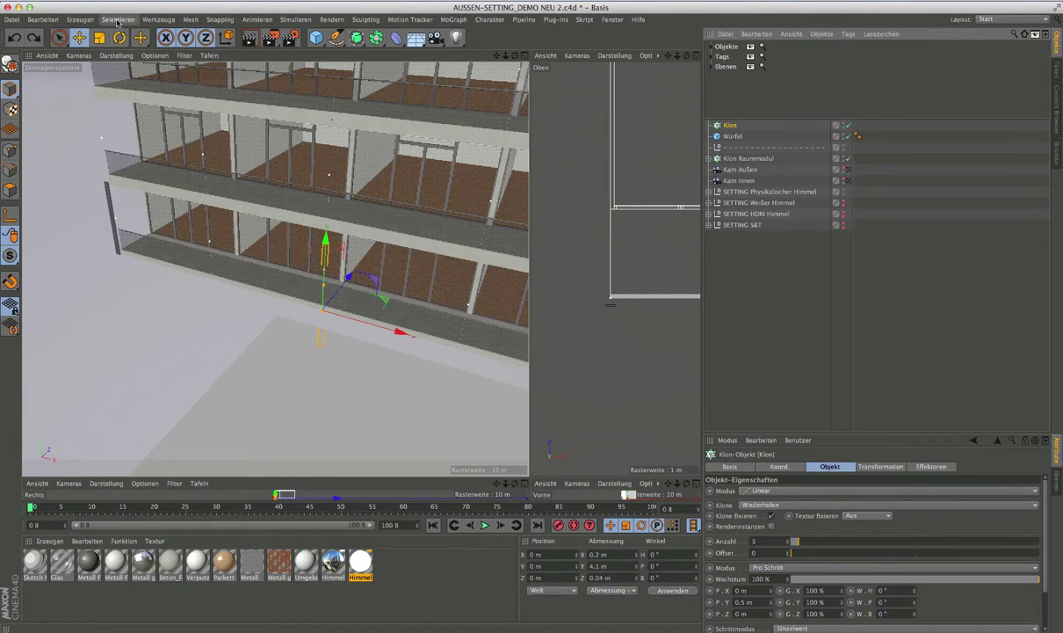
Copy the Würfel's position (−9, 1.6, −0.15 m) onto the Klon cloner using Objekte anordnen > Übernehmen
{"action": "left_click", "coordinate": [158, 19]}
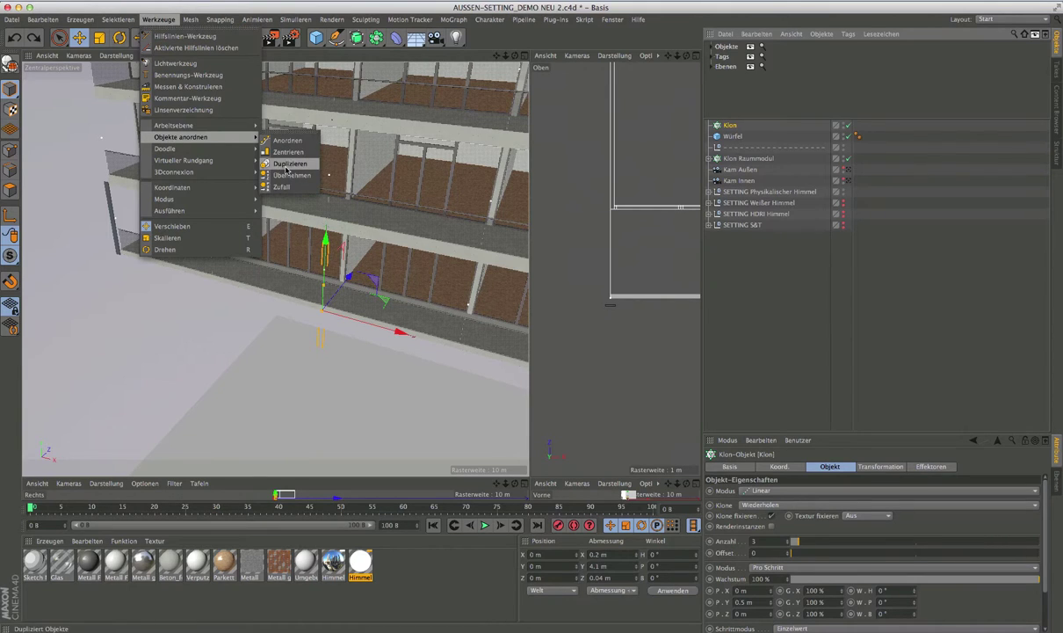
{"action": "mouse_move", "coordinate": [181, 137]}
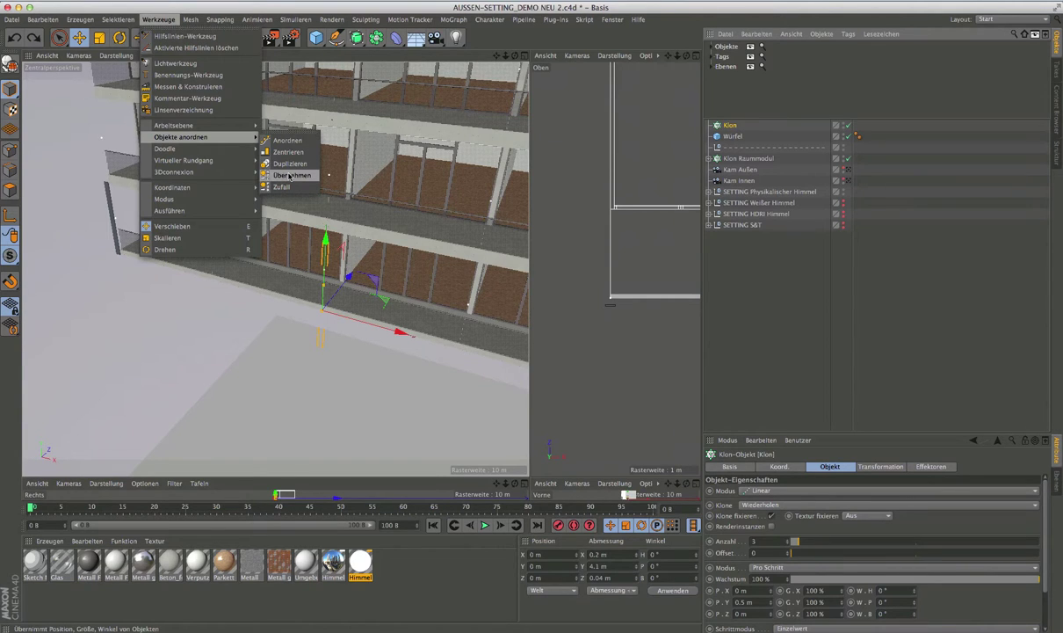
{"action": "left_click", "coordinate": [290, 176]}
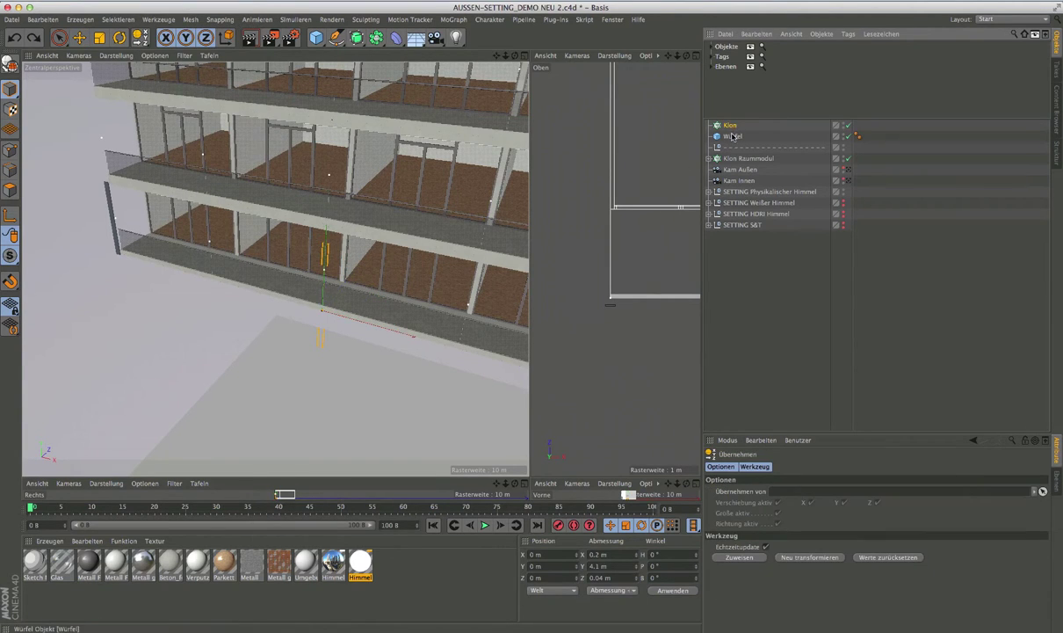
{"action": "left_click_drag", "start_coordinate": [732, 136], "coordinate": [793, 493]}
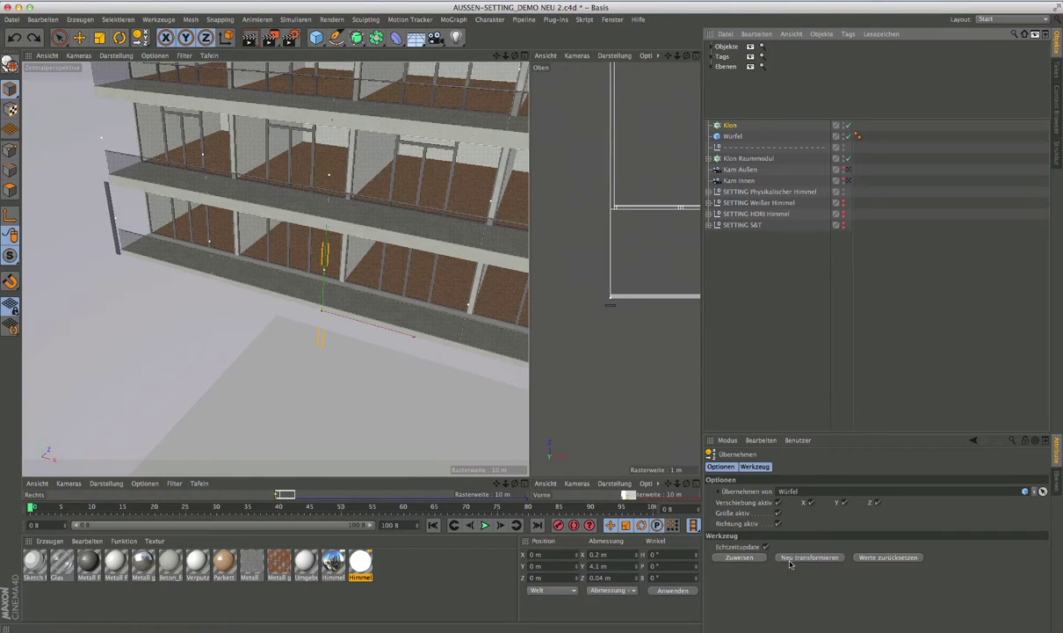
{"action": "left_click", "coordinate": [809, 557]}
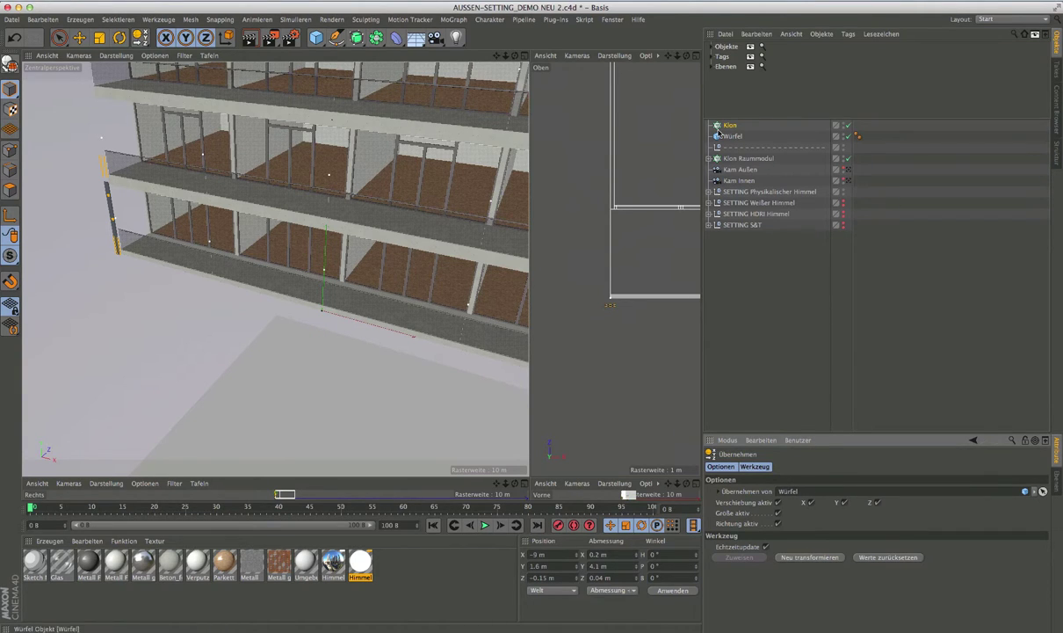
{"action": "left_click", "coordinate": [720, 125]}
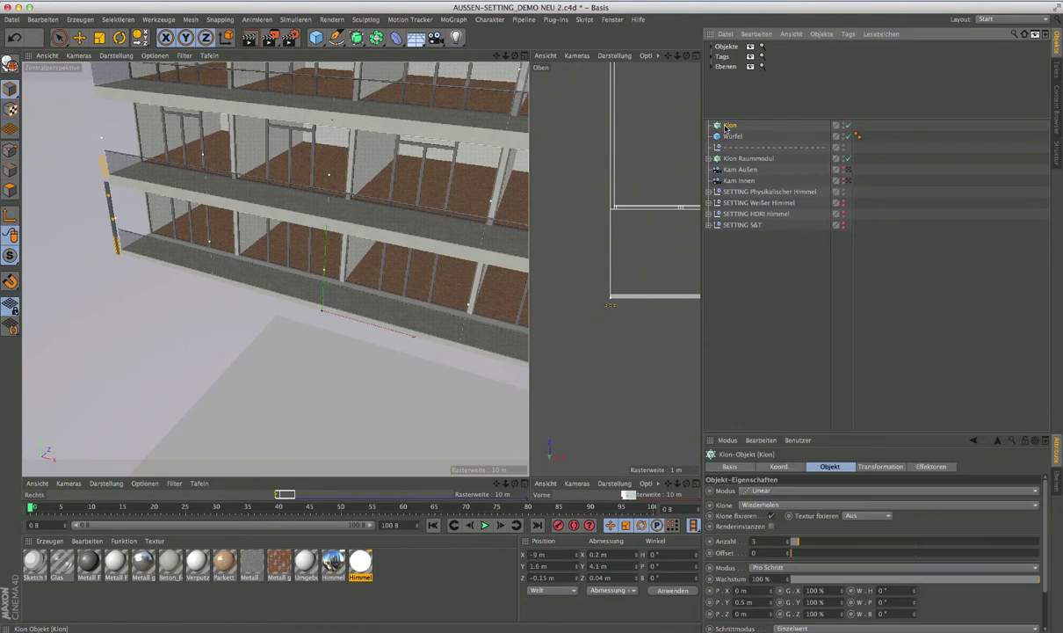
{"action": "left_click", "coordinate": [77, 38]}
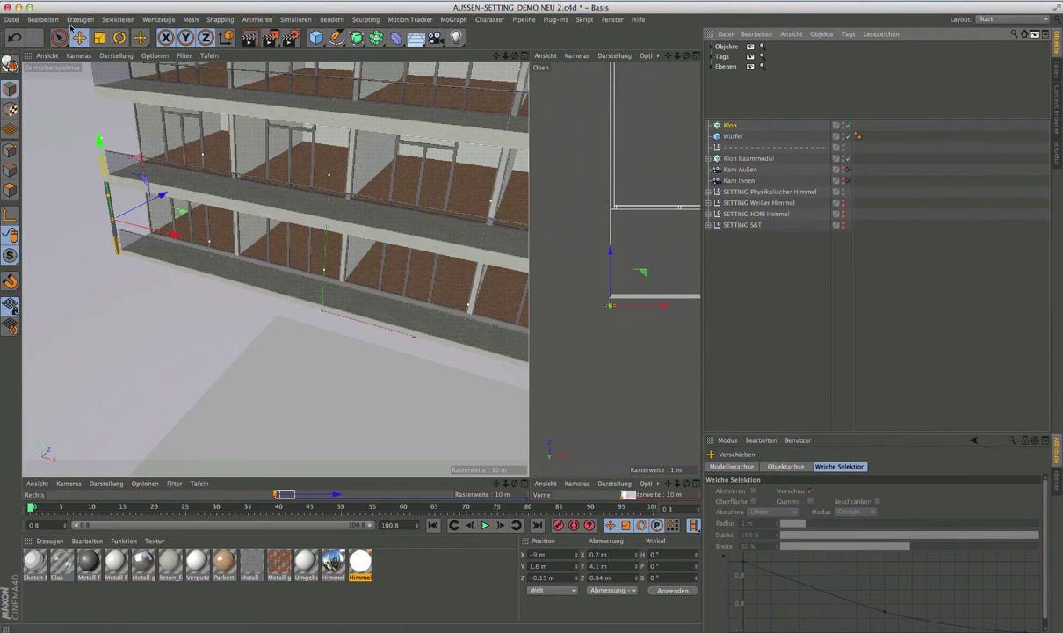
Nest the Würfel lamella under the Klon cloner
{"action": "left_click", "coordinate": [729, 137]}
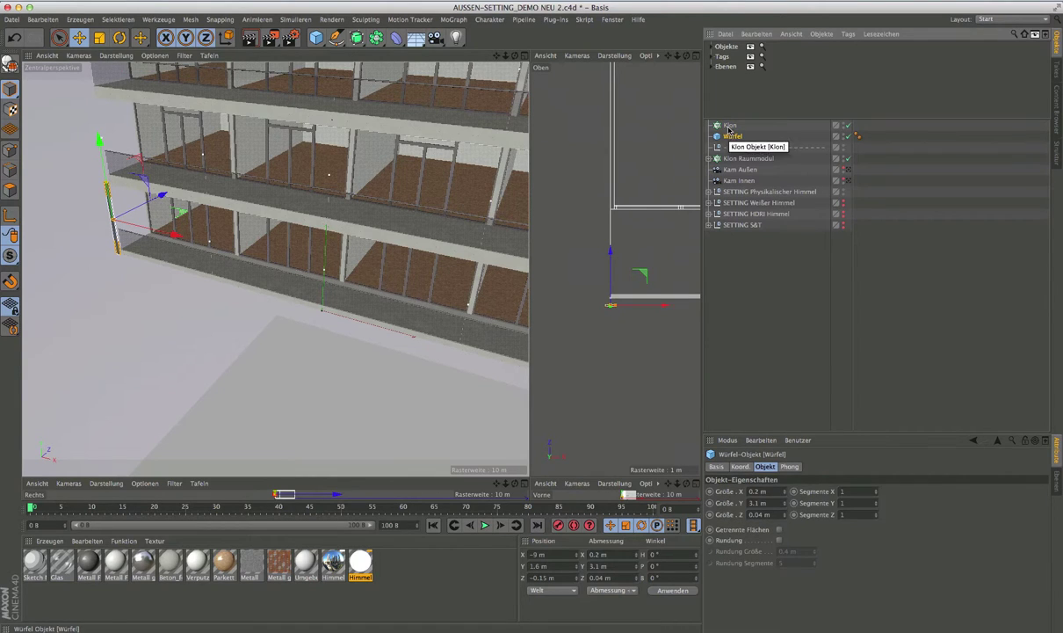
{"action": "left_click", "coordinate": [729, 126]}
{"action": "left_click", "coordinate": [729, 136]}
{"action": "left_click", "coordinate": [727, 125]}
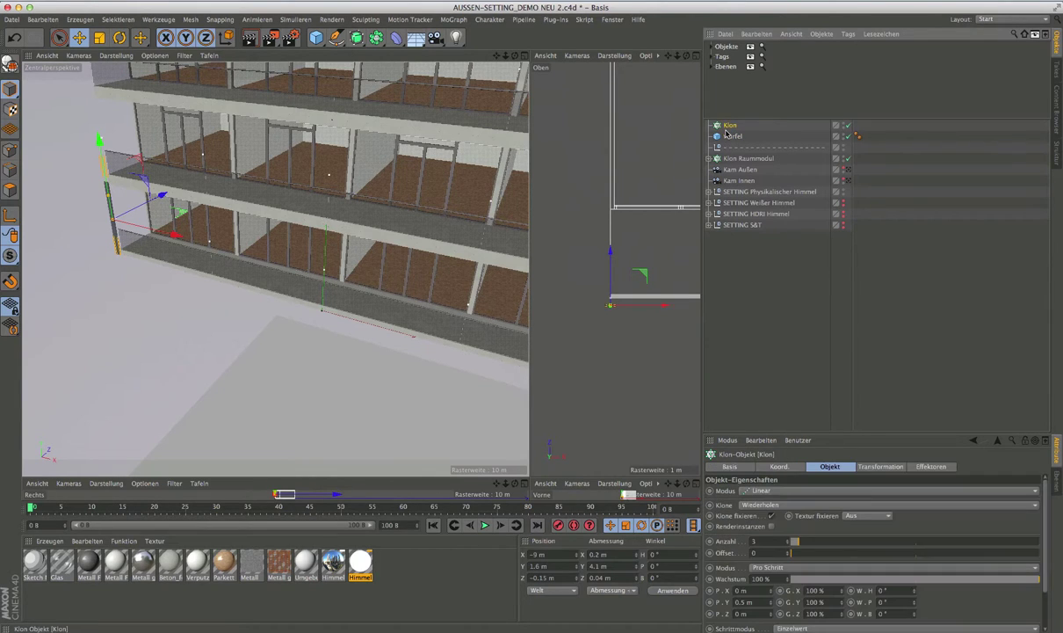
{"action": "left_click_drag", "start_coordinate": [732, 137], "coordinate": [729, 126]}
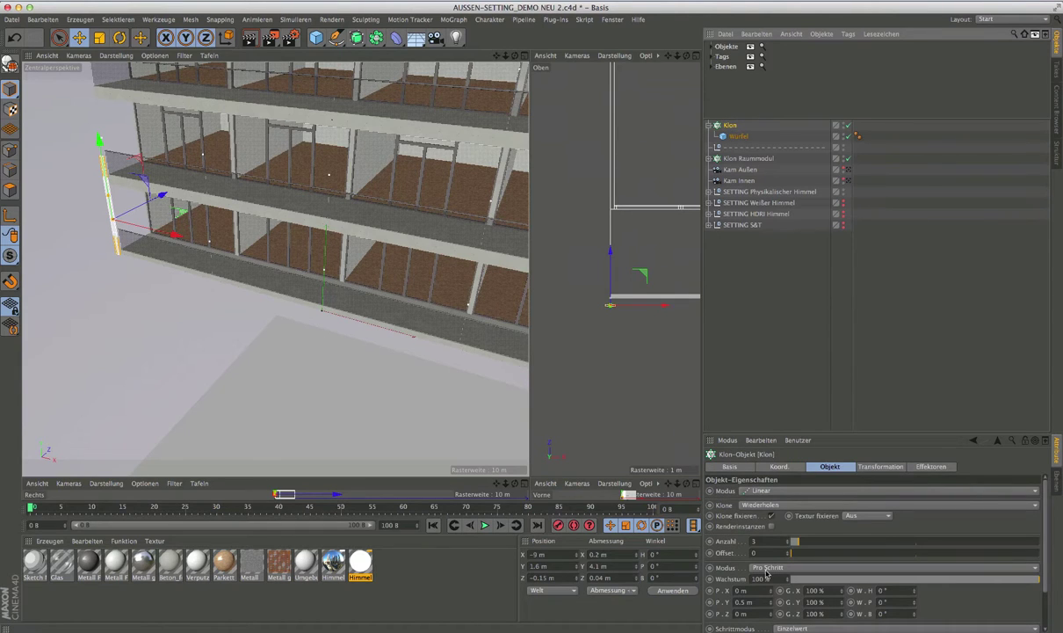
Set the cloner to 100 clones spaced 0.22 m in X and 0 m in Y
{"action": "left_click", "coordinate": [770, 542]}
{"action": "type", "text": "100"}
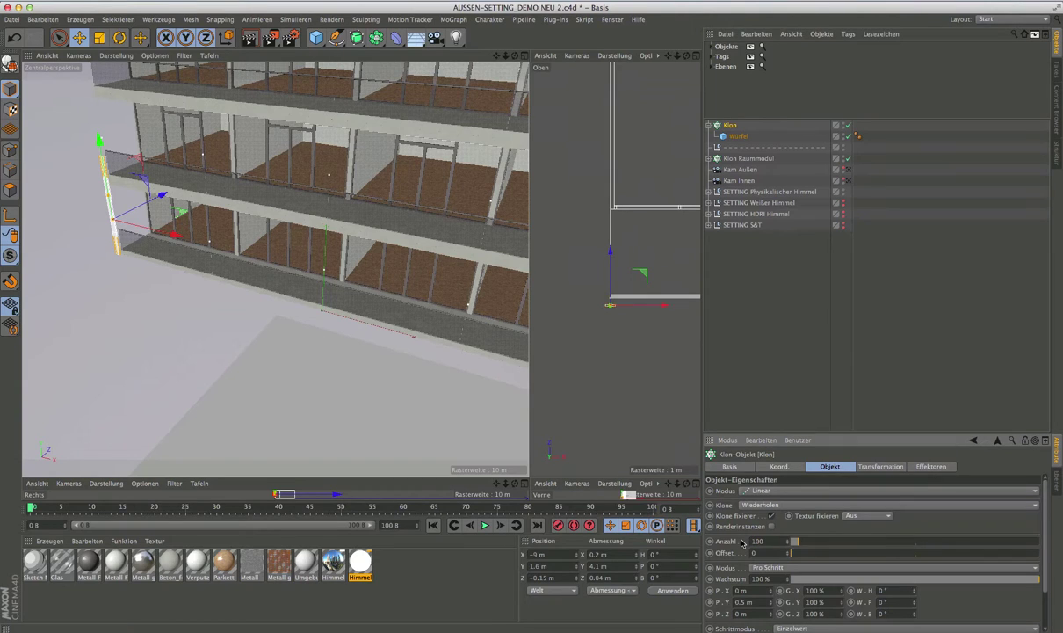
{"action": "key", "text": "Return"}
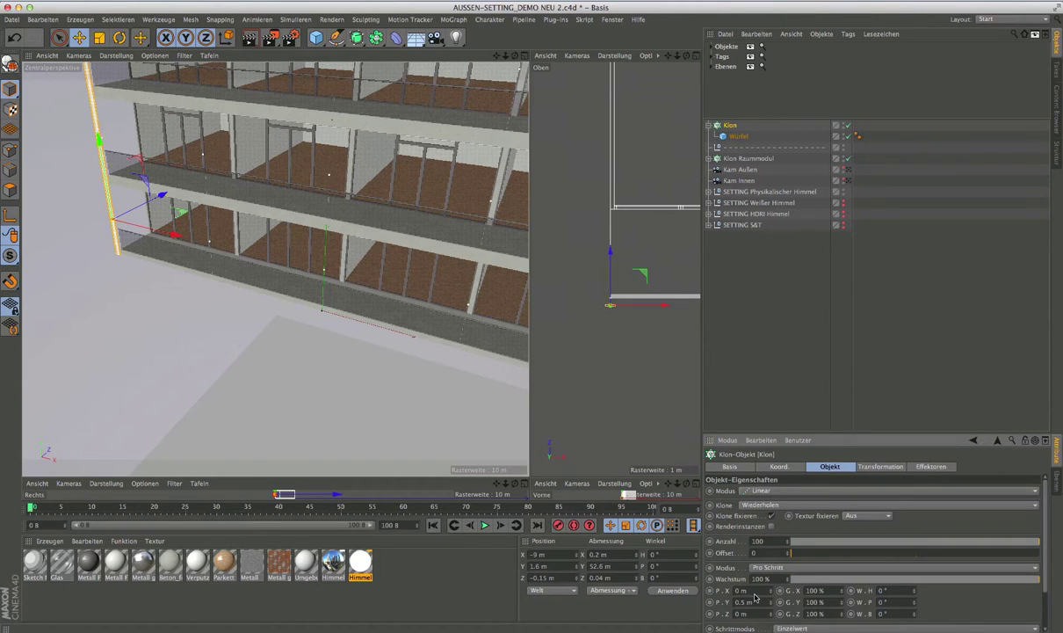
{"action": "left_click", "coordinate": [745, 591]}
{"action": "key", "text": "BackSpace"}
{"action": "key", "text": "Tab"}
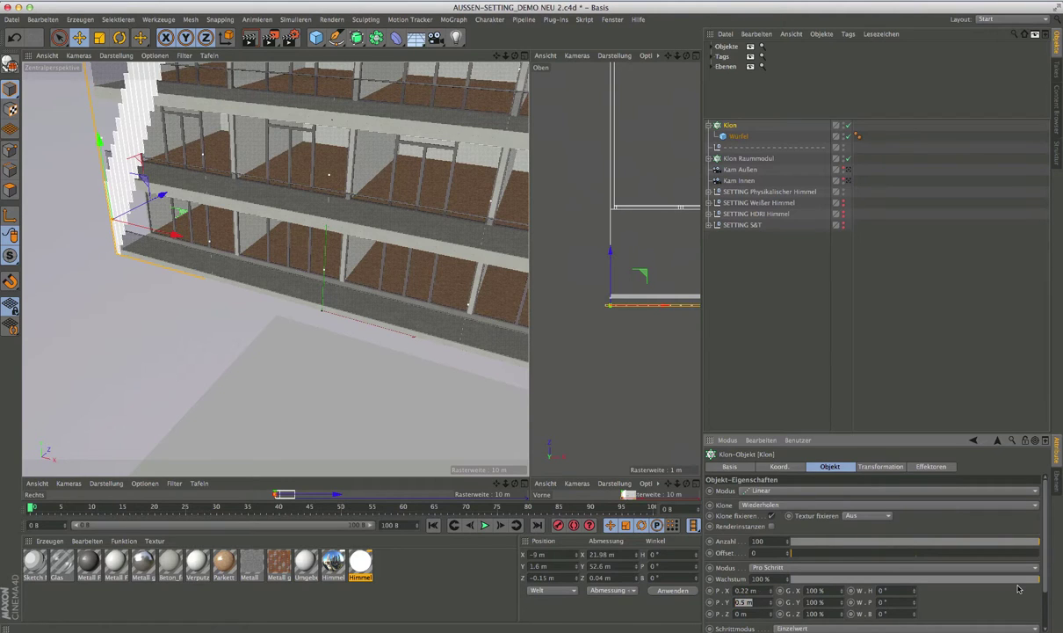
{"action": "type", "text": "0"}
{"action": "key", "text": "Return"}
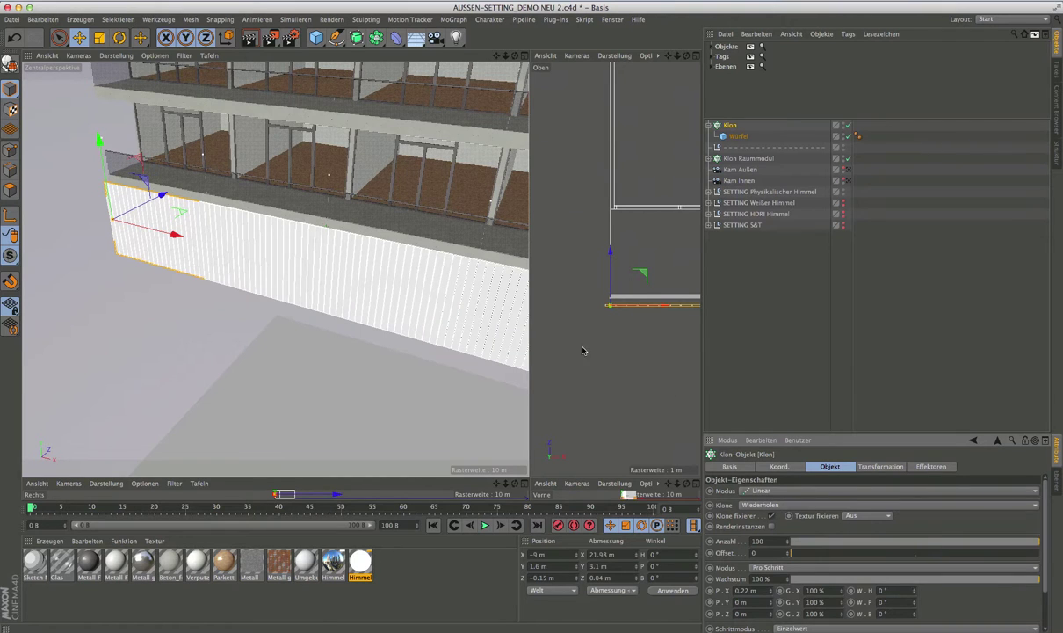
Widen the clones' X spacing to 0.24 m
{"action": "scroll", "coordinate": [506, 276], "scroll_direction": "up", "scroll_amount": 2}
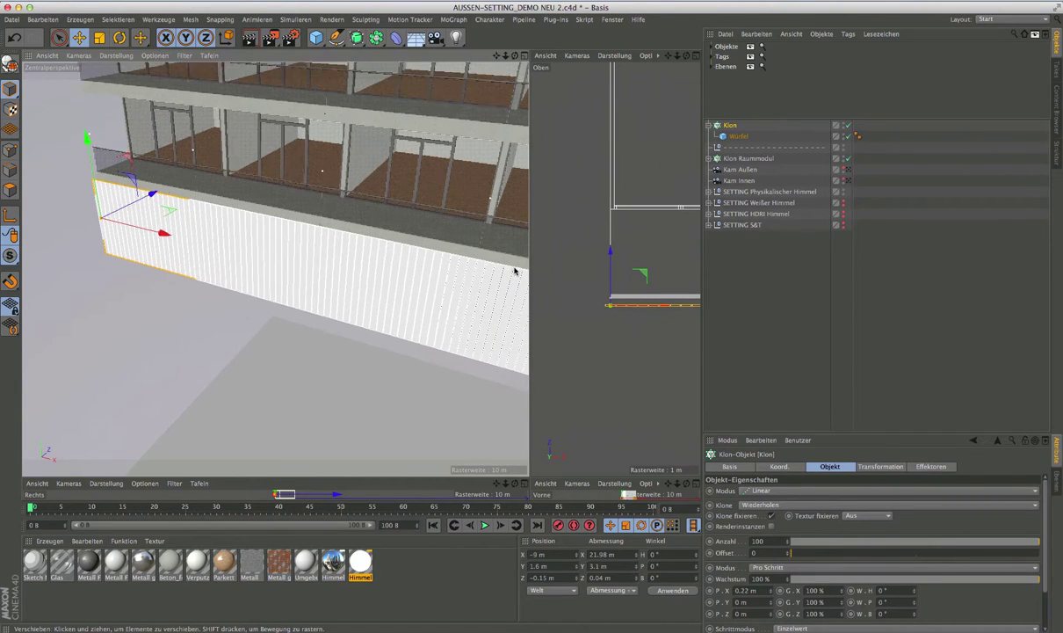
{"action": "scroll", "coordinate": [509, 271], "scroll_direction": "up", "scroll_amount": 3}
{"action": "scroll", "coordinate": [509, 271], "scroll_direction": "up", "scroll_amount": 3}
{"action": "scroll", "coordinate": [509, 271], "scroll_direction": "up", "scroll_amount": 3}
{"action": "scroll", "coordinate": [505, 273], "scroll_direction": "up", "scroll_amount": 3}
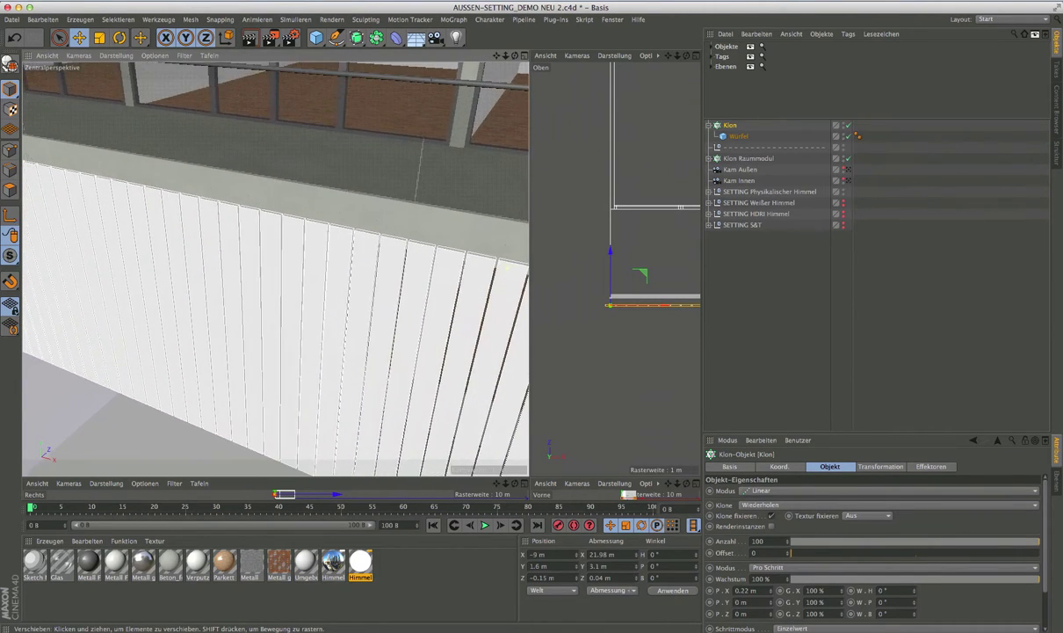
{"action": "left_click_drag", "start_coordinate": [470, 268], "coordinate": [508, 312], "text": "alt"}
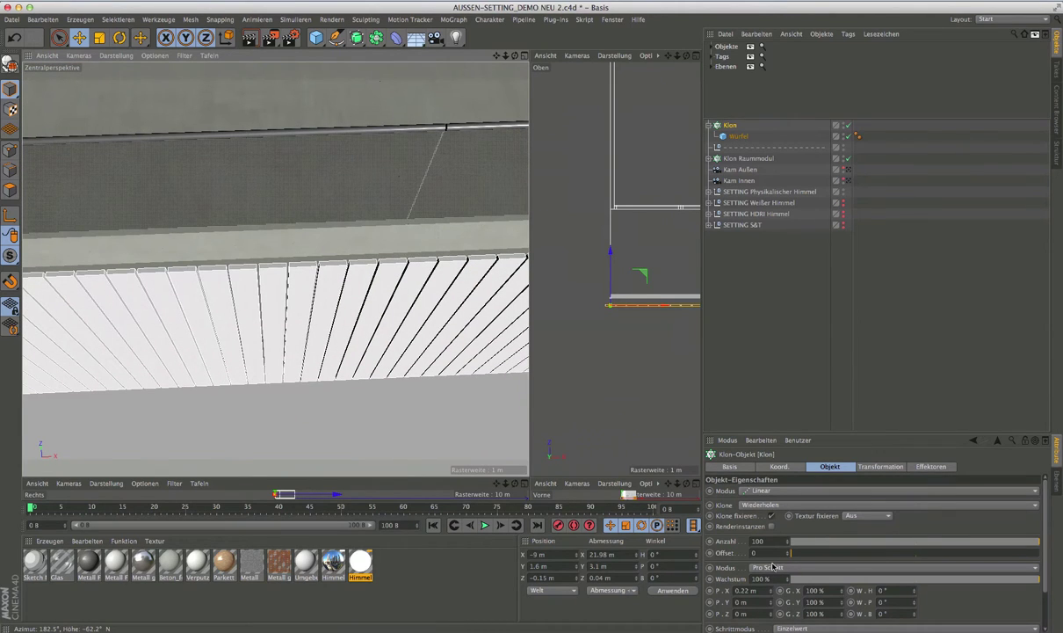
{"action": "left_click", "coordinate": [748, 590]}
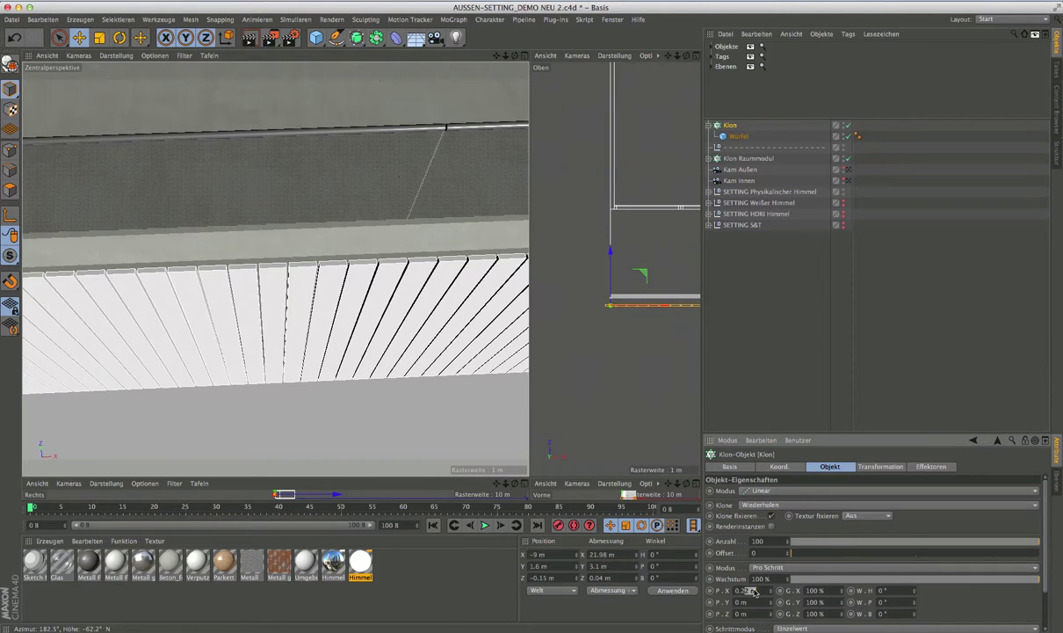
{"action": "type", "text": "4"}
{"action": "key", "text": "Return"}
Lower the clone count from 99 to 94 and inspect the band in a maximised perspective view
{"action": "scroll", "coordinate": [396, 264], "scroll_direction": "down", "scroll_amount": 3}
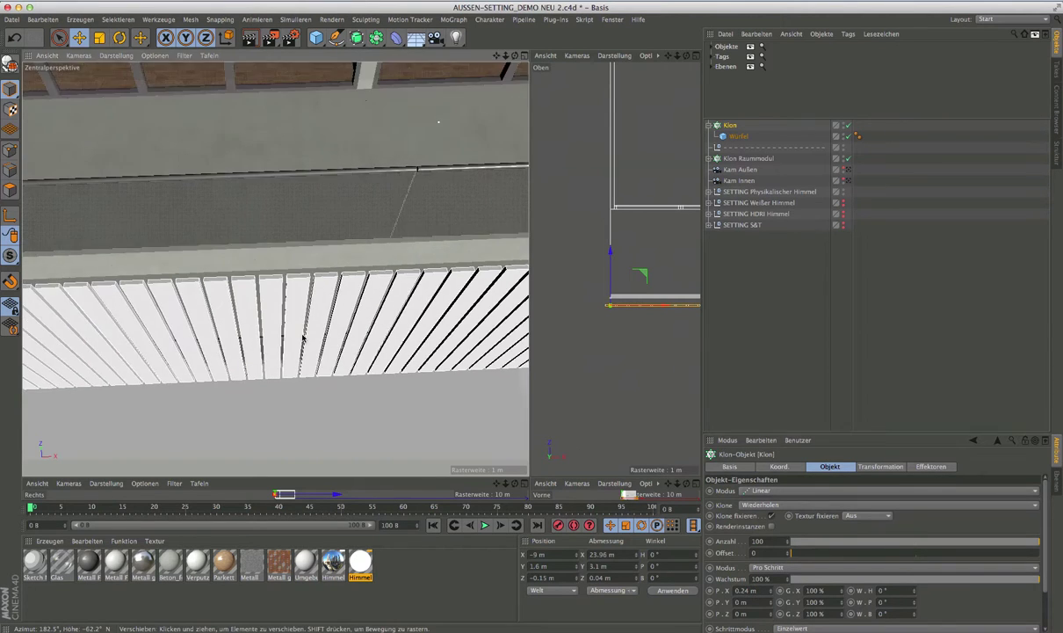
{"action": "scroll", "coordinate": [301, 339], "scroll_direction": "down", "scroll_amount": 3}
{"action": "scroll", "coordinate": [301, 338], "scroll_direction": "down", "scroll_amount": 2}
{"action": "scroll", "coordinate": [360, 320], "scroll_direction": "down", "scroll_amount": 1}
{"action": "scroll", "coordinate": [53, 295], "scroll_direction": "down", "scroll_amount": 3}
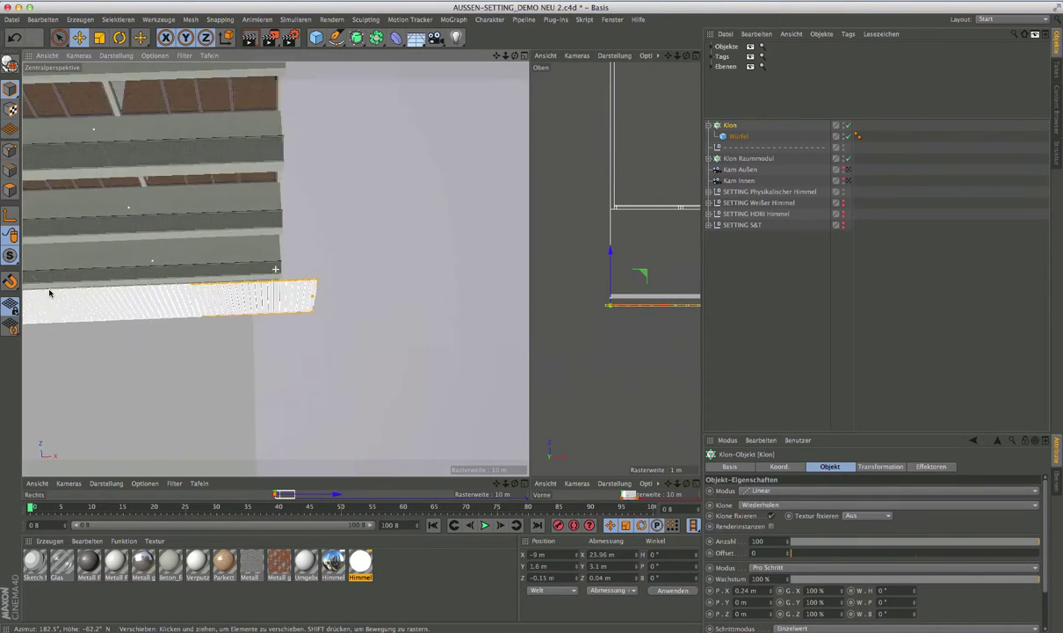
{"action": "scroll", "coordinate": [83, 296], "scroll_direction": "down", "scroll_amount": 2}
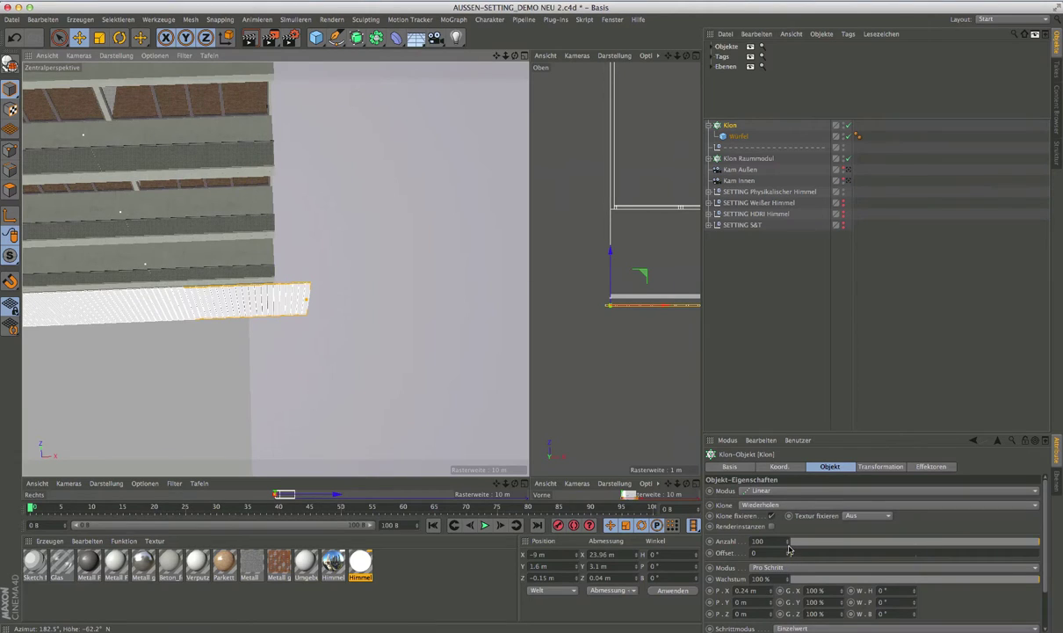
{"action": "left_click", "coordinate": [788, 544]}
{"action": "left_click", "coordinate": [788, 545]}
{"action": "left_click", "coordinate": [788, 545]}
{"action": "left_click", "coordinate": [789, 546]}
{"action": "left_click", "coordinate": [789, 545]}
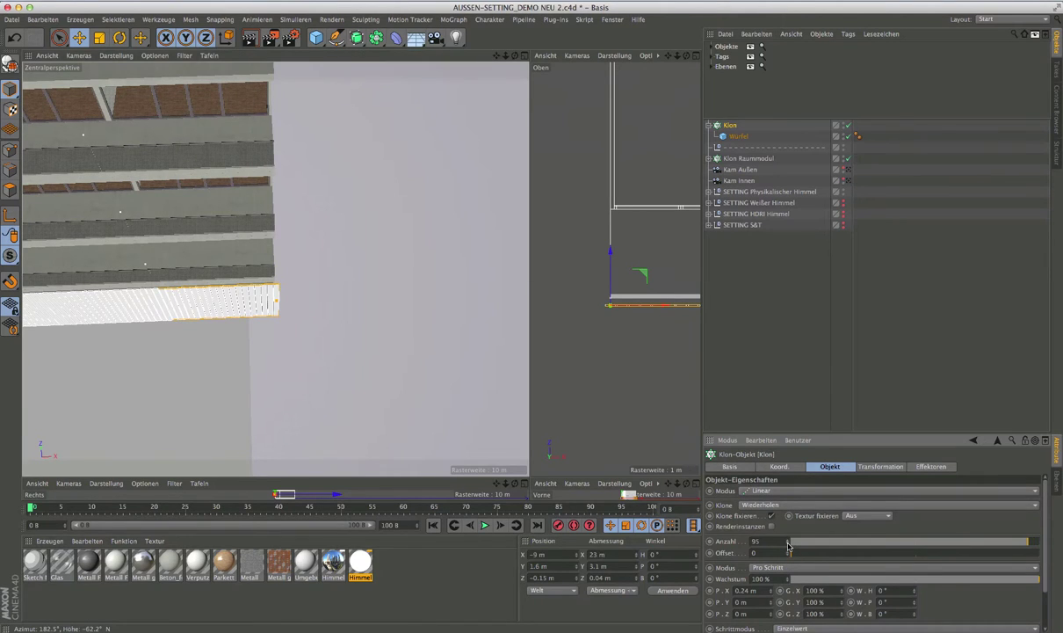
{"action": "left_click", "coordinate": [788, 545]}
{"action": "mouse_move", "coordinate": [336, 303]}
{"action": "left_mouse_down", "text": "alt"}
{"action": "mouse_move", "coordinate": [291, 295]}
{"action": "mouse_move", "coordinate": [233, 311]}
{"action": "mouse_move", "coordinate": [344, 311]}
{"action": "left_mouse_up", "text": "alt"}
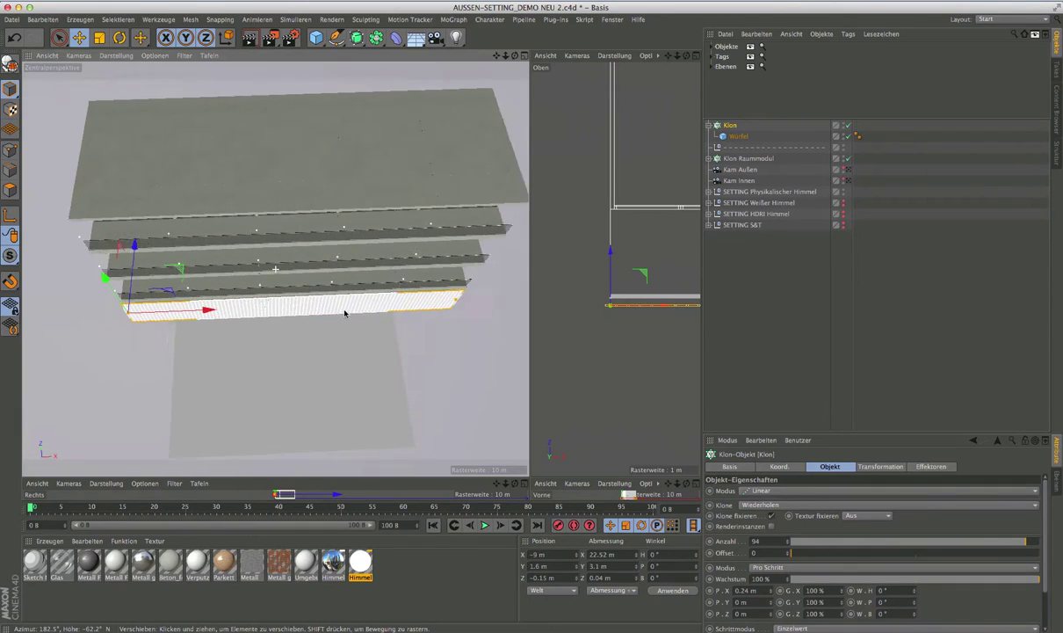
{"action": "left_click", "coordinate": [524, 58]}
{"action": "left_click_drag", "start_coordinate": [266, 303], "coordinate": [282, 235], "text": "alt"}
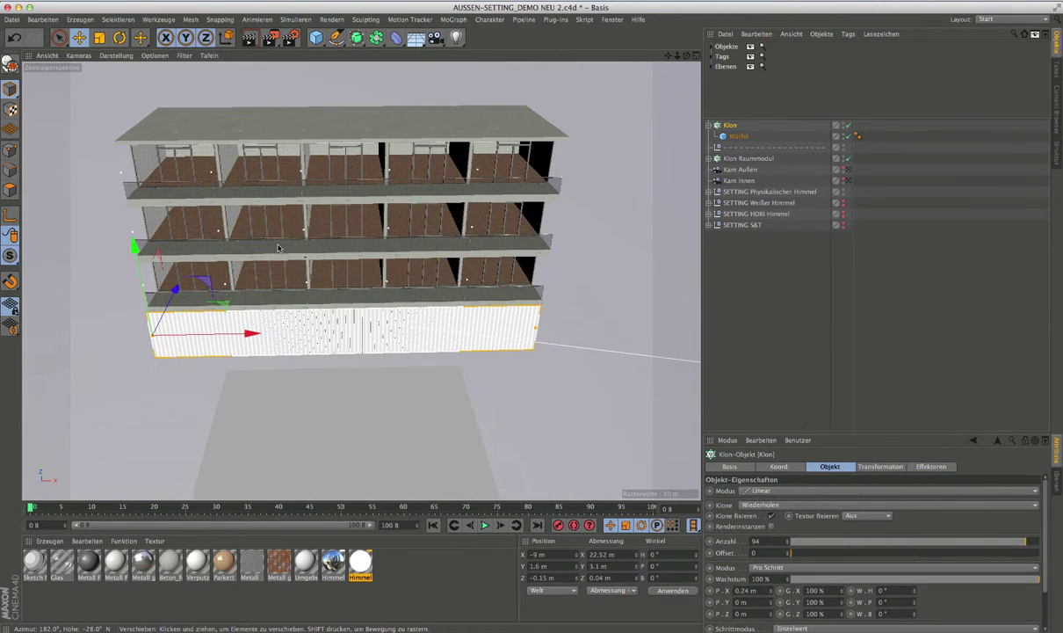
Orbit to a low frontal view of the building and select the Klon cloner
{"action": "left_click", "coordinate": [734, 261]}
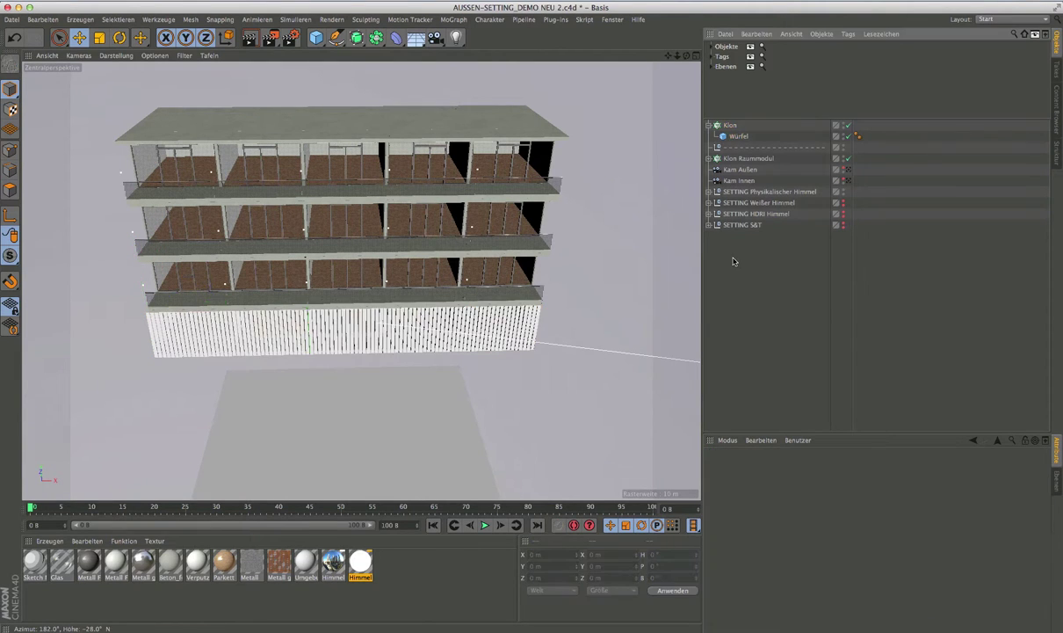
{"action": "mouse_move", "coordinate": [389, 356]}
{"action": "left_mouse_down", "text": "alt"}
{"action": "mouse_move", "coordinate": [346, 335]}
{"action": "mouse_move", "coordinate": [396, 304]}
{"action": "mouse_move", "coordinate": [439, 297]}
{"action": "left_mouse_up", "text": "alt"}
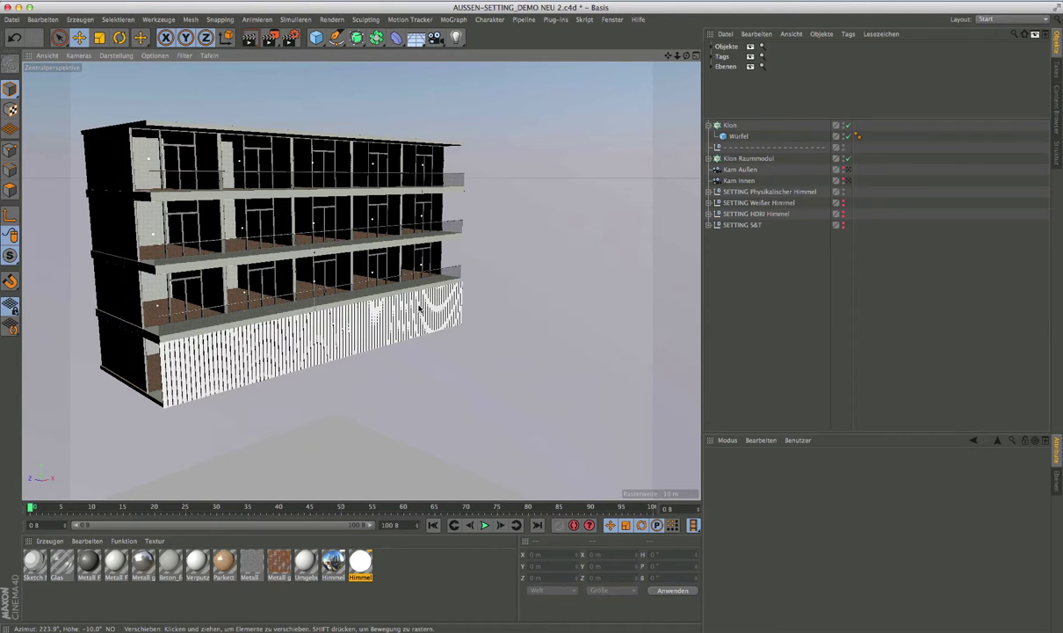
{"action": "scroll", "coordinate": [145, 408], "scroll_direction": "up", "scroll_amount": 2}
{"action": "scroll", "coordinate": [139, 361], "scroll_direction": "up", "scroll_amount": 2}
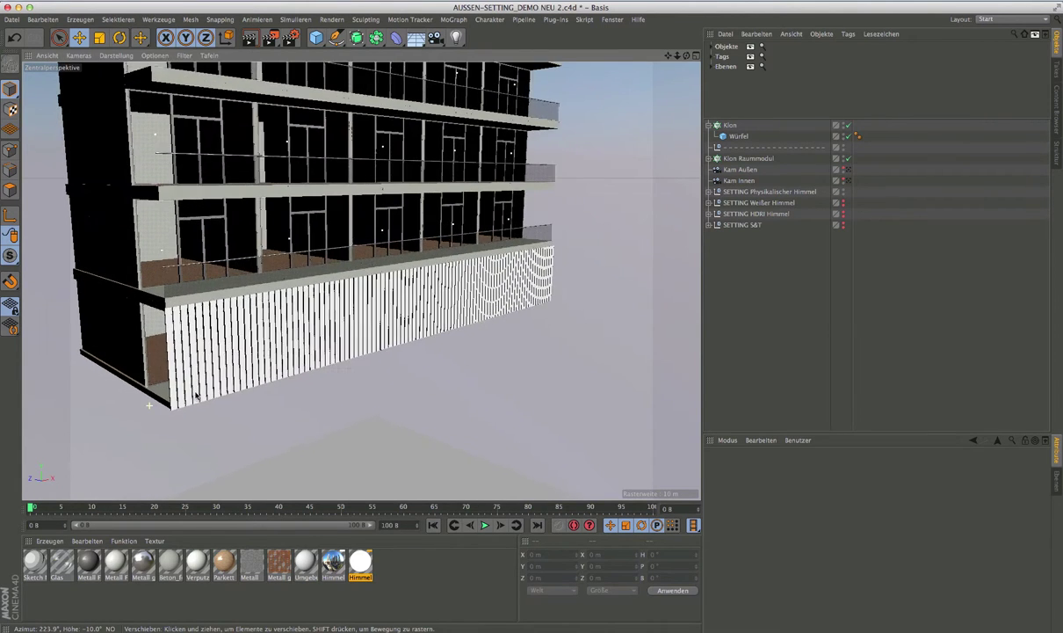
{"action": "scroll", "coordinate": [149, 352], "scroll_direction": "up", "scroll_amount": 2}
{"action": "scroll", "coordinate": [221, 387], "scroll_direction": "up", "scroll_amount": 2}
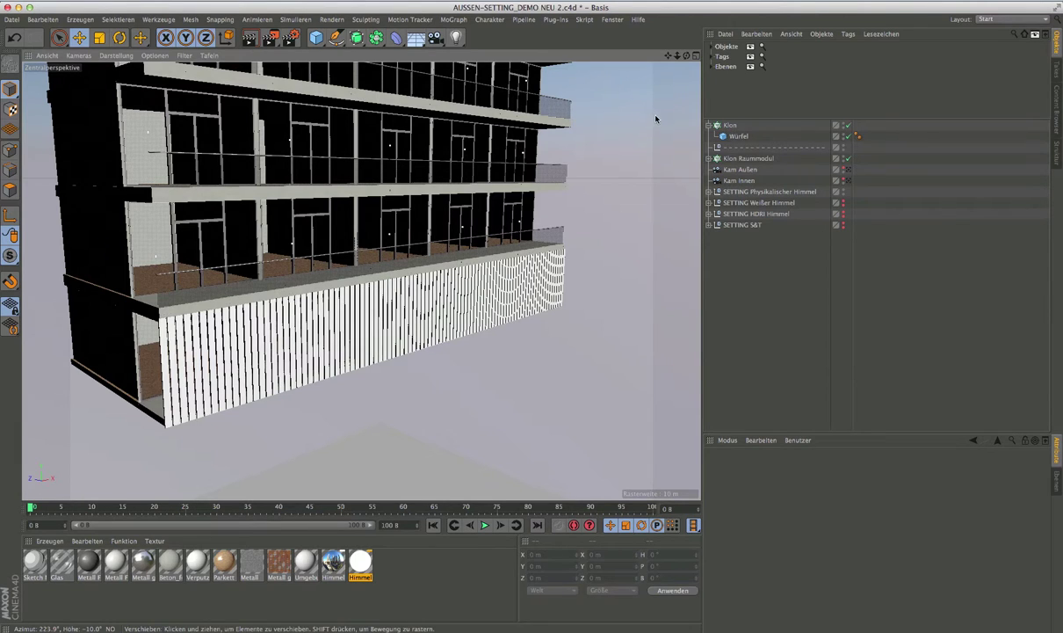
{"action": "left_click", "coordinate": [719, 126]}
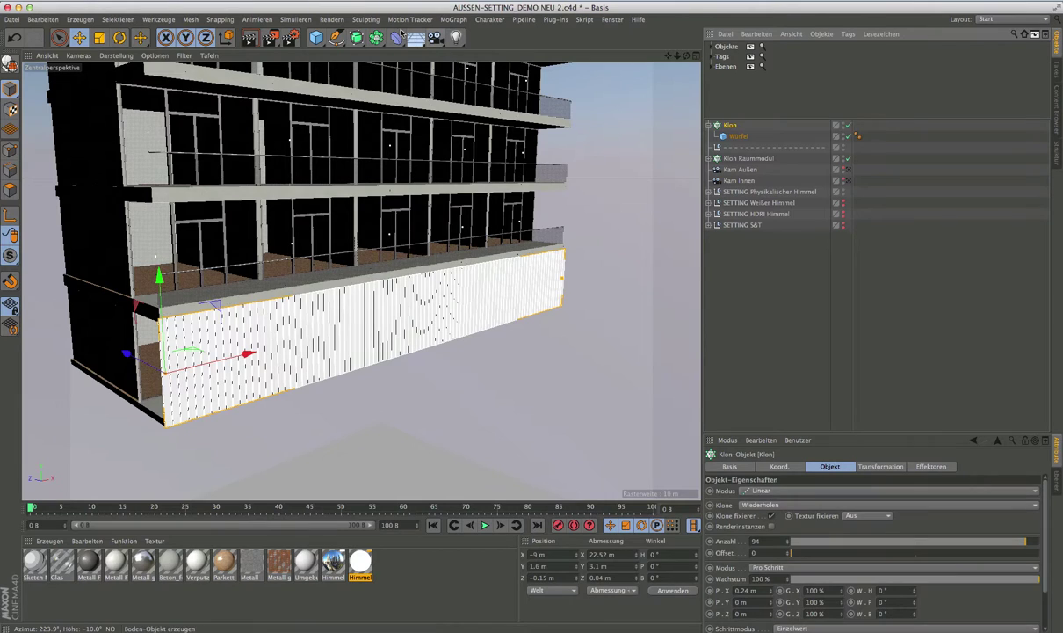
Add a Shader effector from the MoGraph Effektor menu and reselect the Klon cloner
{"action": "left_click", "coordinate": [453, 19]}
{"action": "mouse_move", "coordinate": [474, 36]}
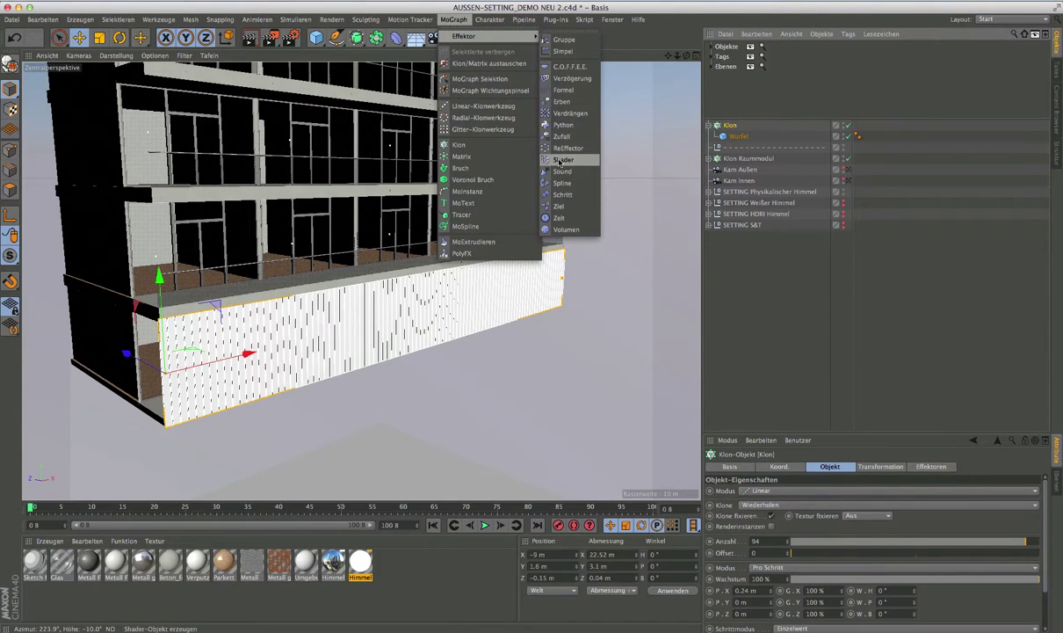
{"action": "left_click", "coordinate": [562, 161]}
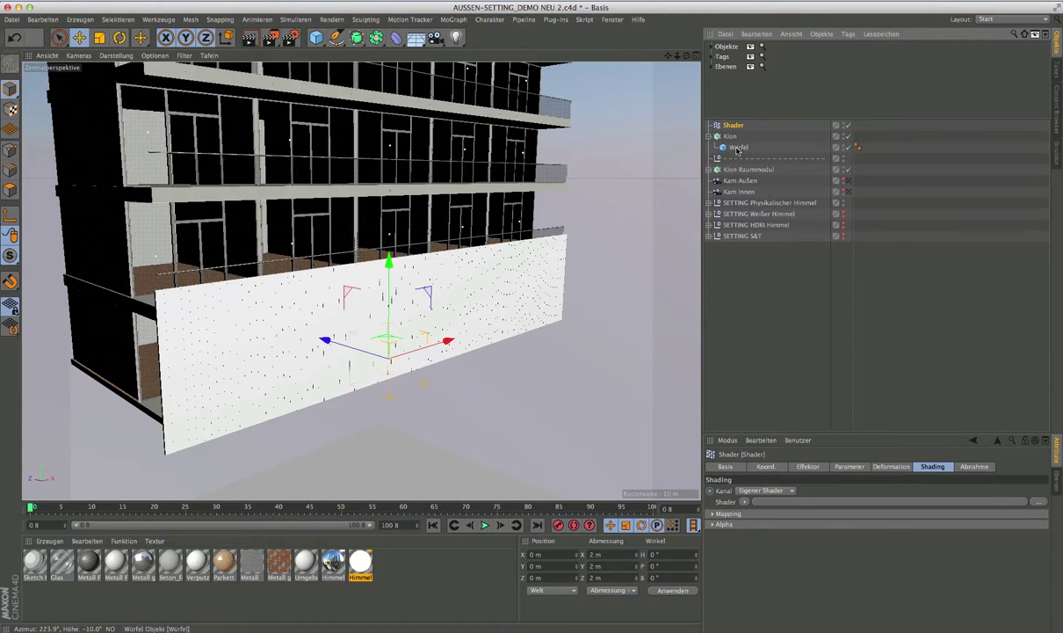
{"action": "left_click", "coordinate": [730, 136]}
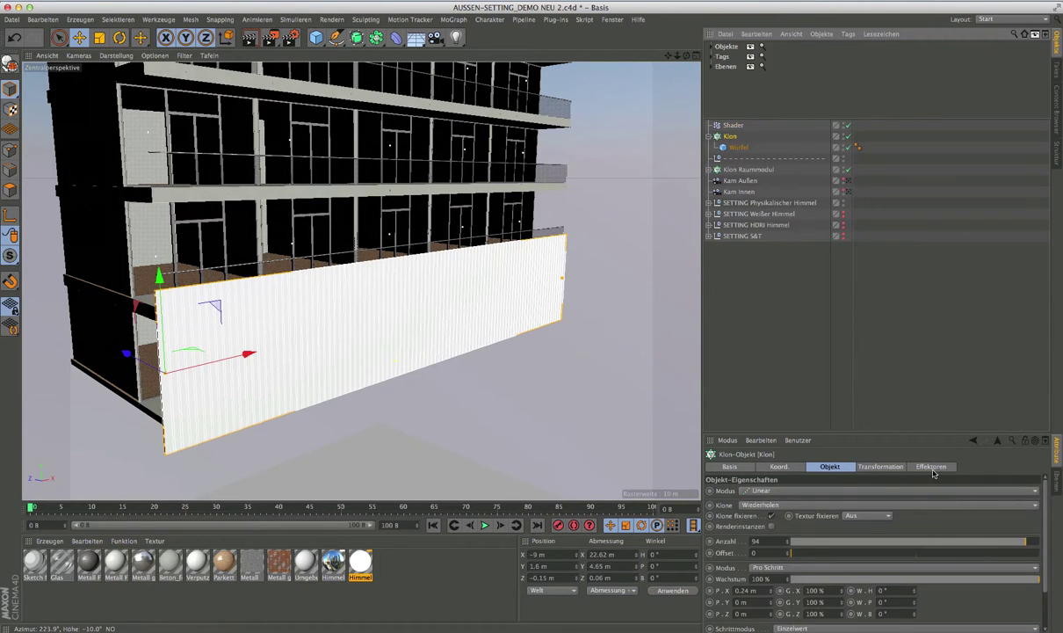
Check that Shader appears in Klon's Effektoren list, then select the Shader effector
{"action": "left_click", "coordinate": [933, 467]}
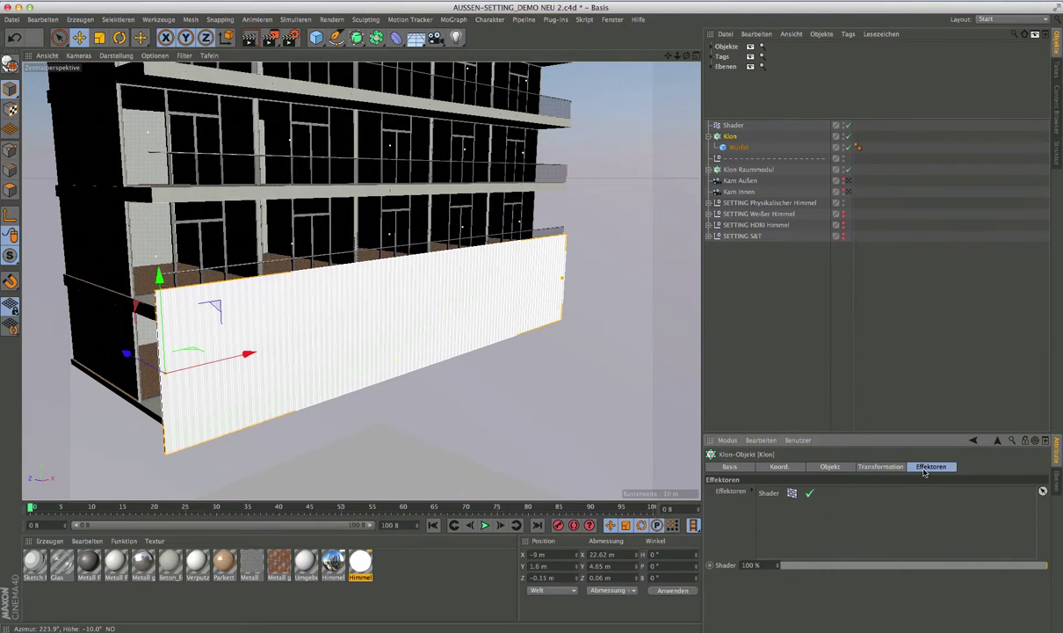
{"action": "left_click", "coordinate": [730, 127]}
Turn off Skalierung and enable Winkel with W.H at 90° in the Shader effector's parameters
{"action": "left_click", "coordinate": [729, 126]}
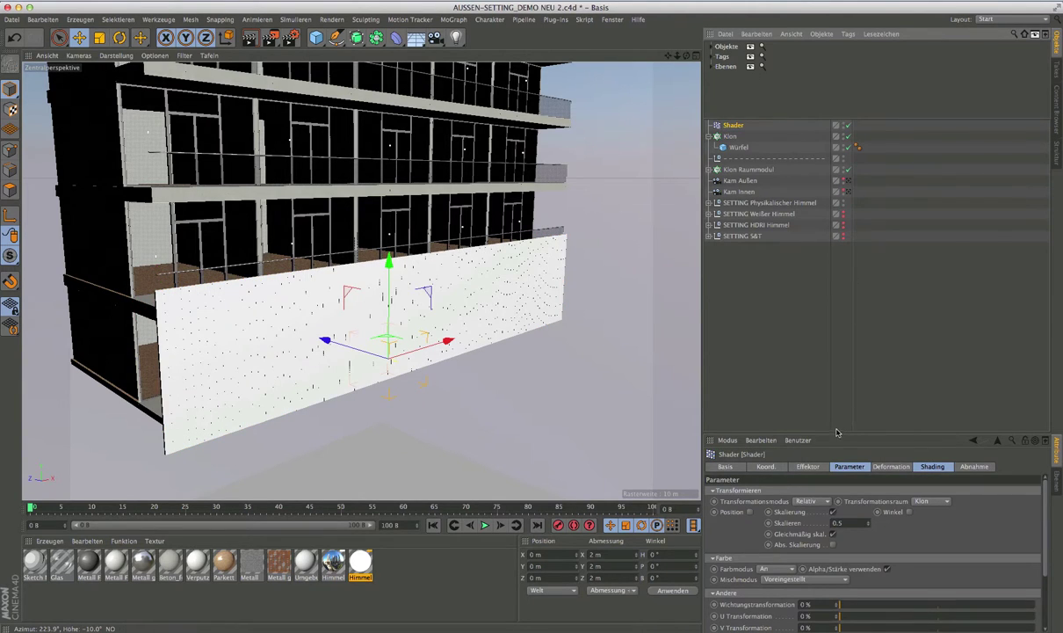
{"action": "left_click_drag", "start_coordinate": [836, 434], "coordinate": [813, 272]}
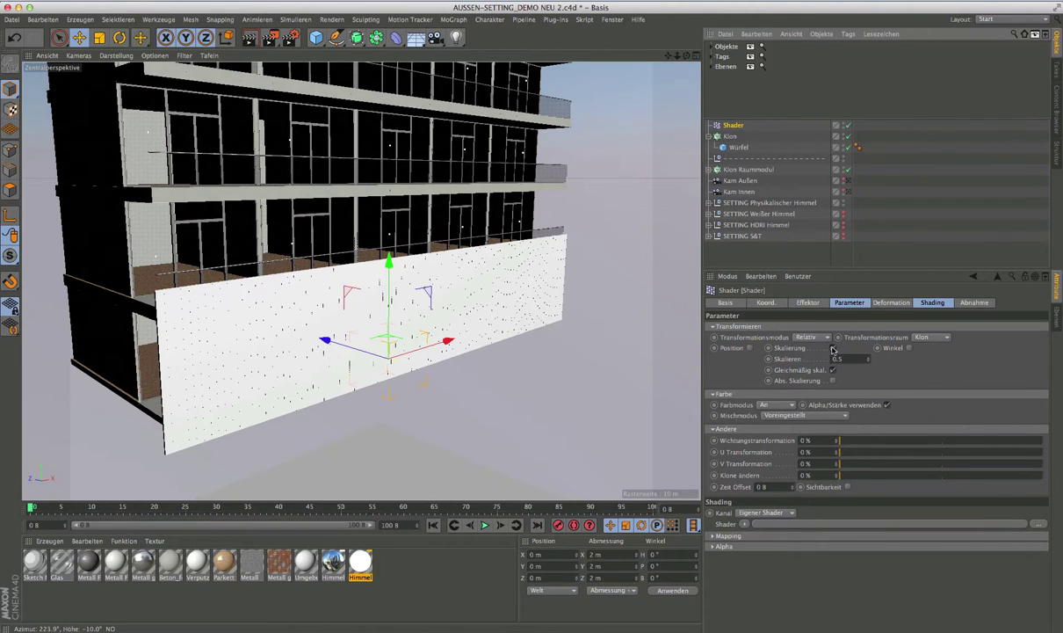
{"action": "left_click", "coordinate": [832, 348]}
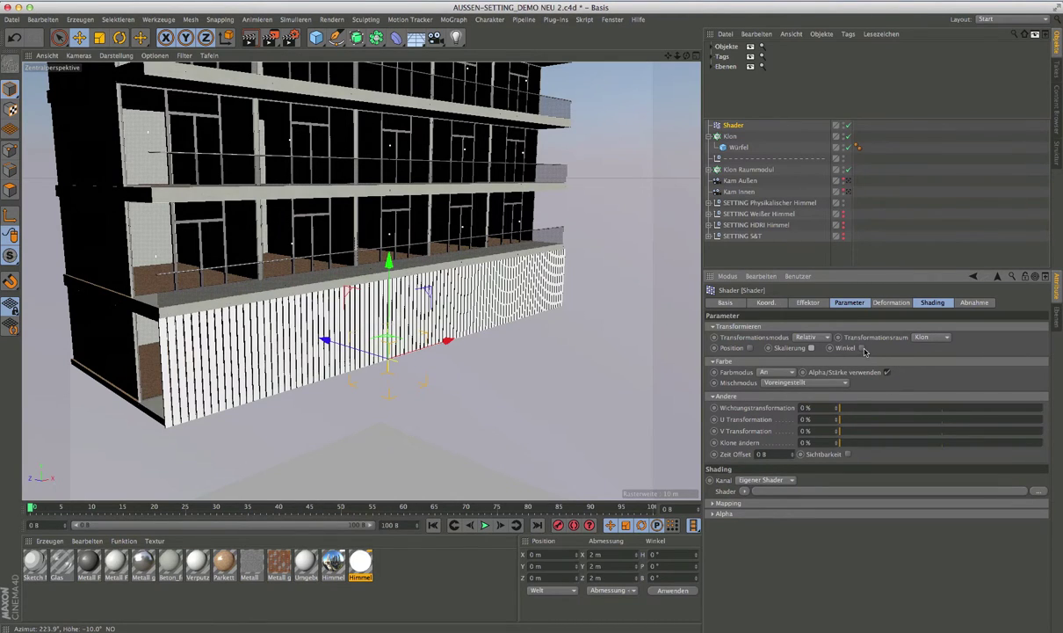
{"action": "left_click", "coordinate": [862, 348]}
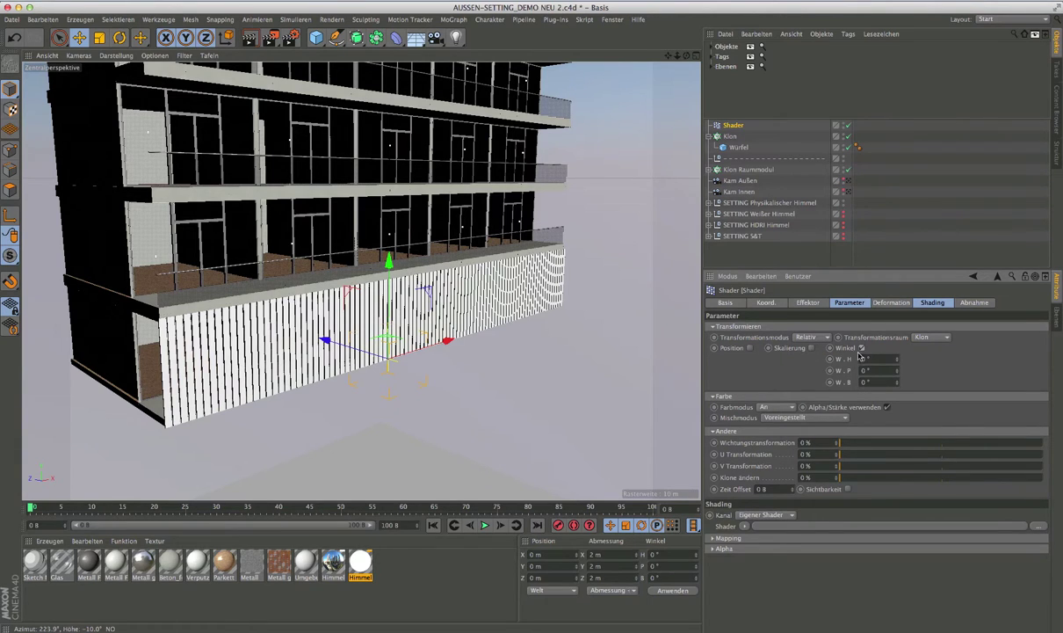
{"action": "type", "text": "3"}
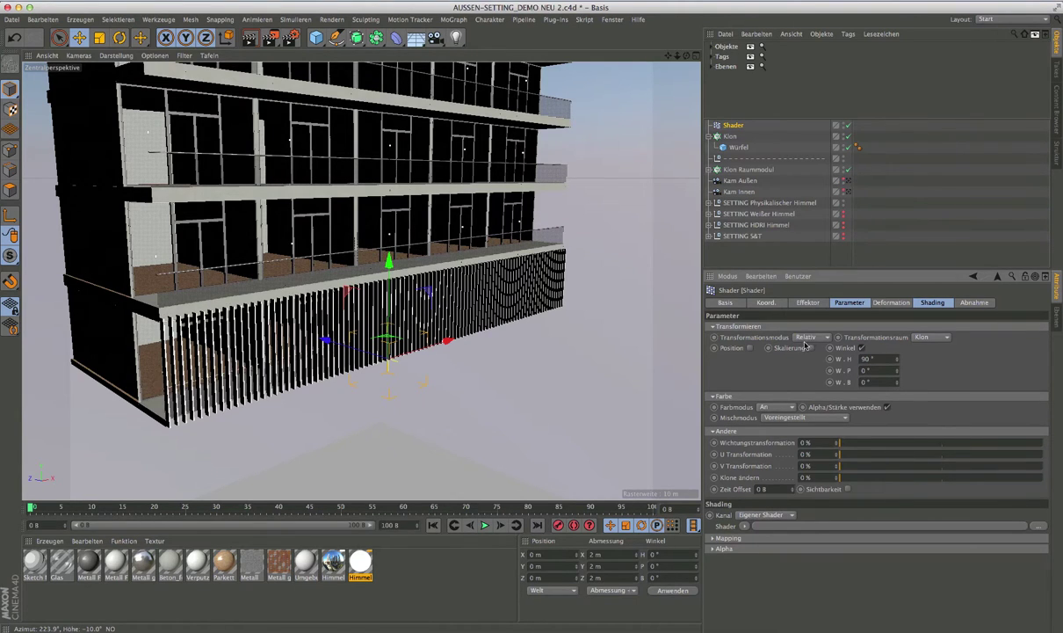
{"action": "left_click_drag", "start_coordinate": [279, 300], "coordinate": [264, 325], "text": "alt"}
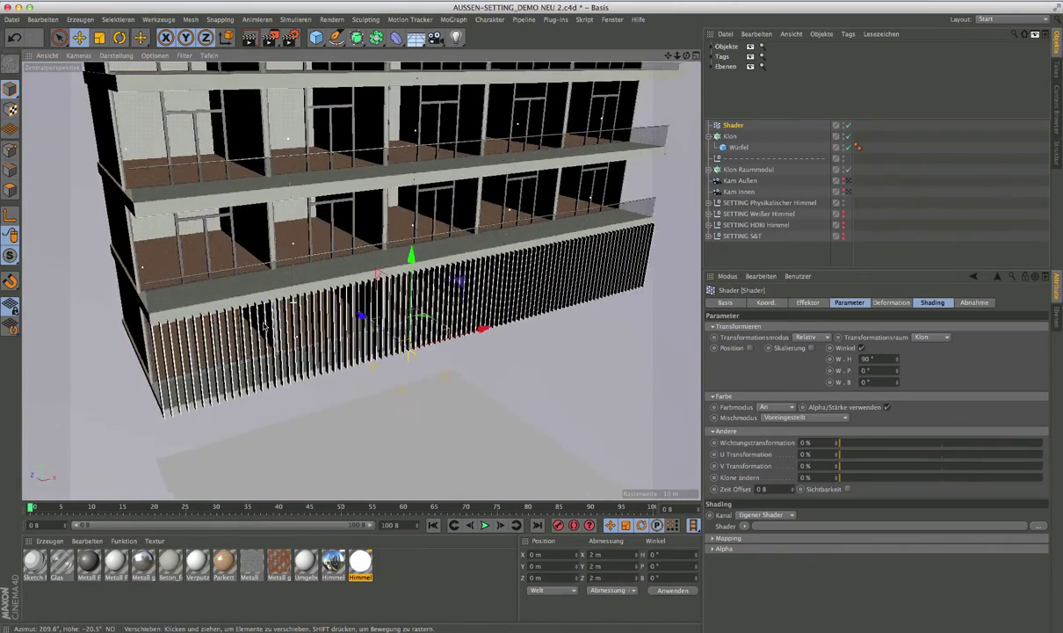
{"action": "right_click_drag", "start_coordinate": [264, 326], "coordinate": [582, 315], "text": "alt"}
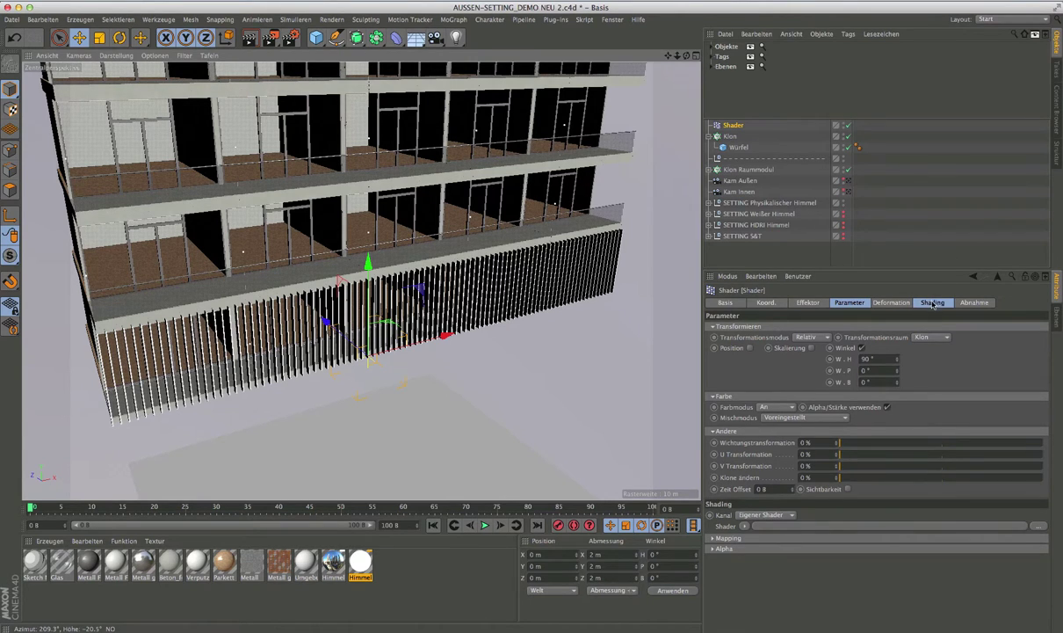
Set the Shader effector's shading to a Farbverlauf gradient, undoing a trial Noise shader
{"action": "left_click", "coordinate": [932, 303]}
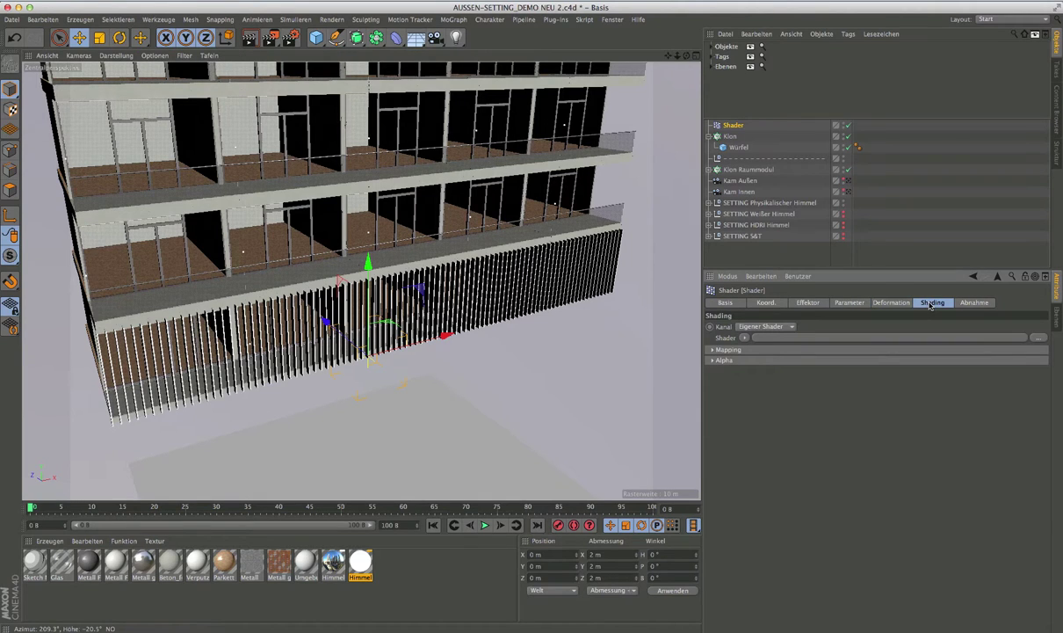
{"action": "left_click", "coordinate": [744, 338]}
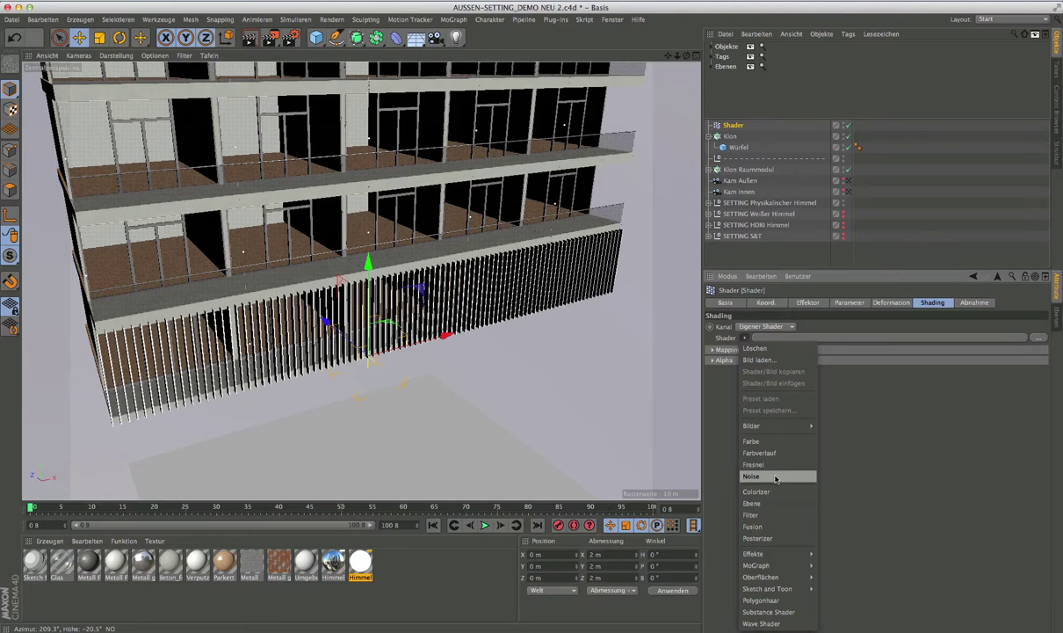
{"action": "left_click", "coordinate": [762, 452]}
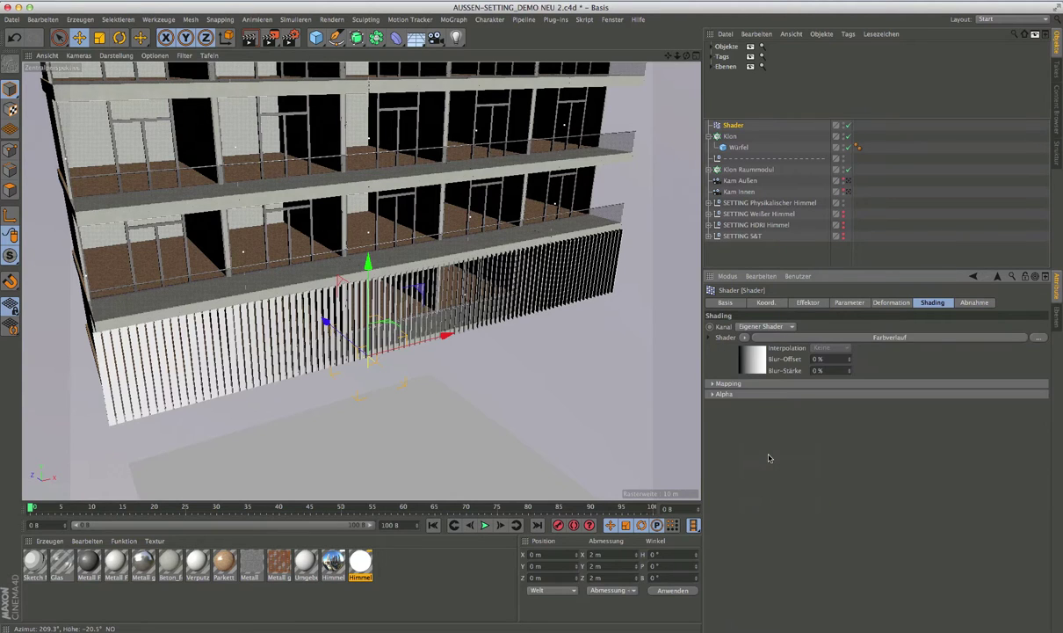
{"action": "left_click", "coordinate": [750, 368]}
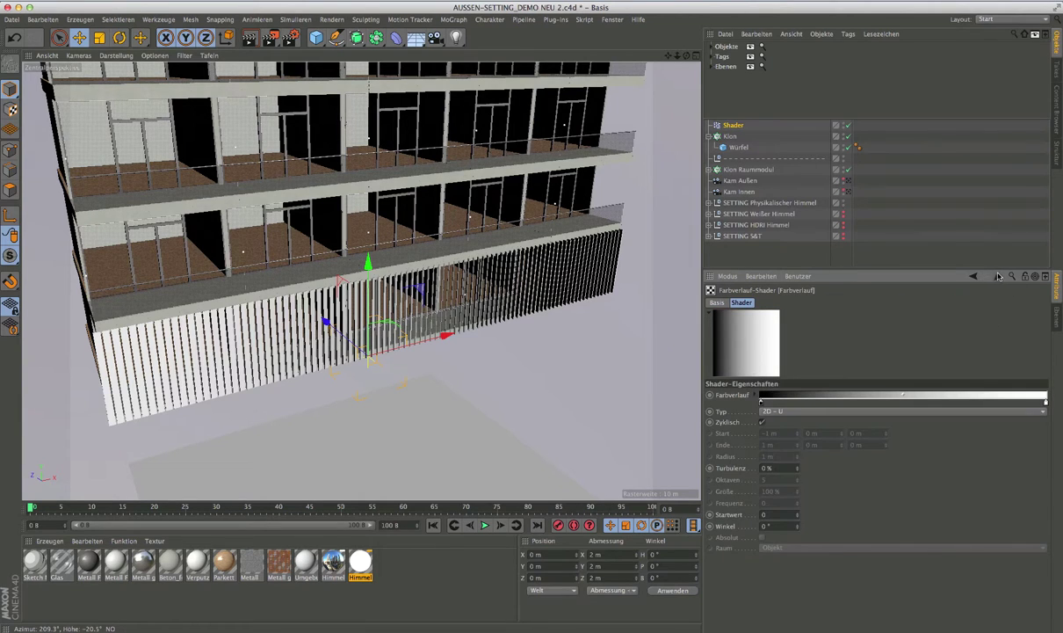
{"action": "left_click", "coordinate": [998, 276]}
{"action": "left_click", "coordinate": [744, 338]}
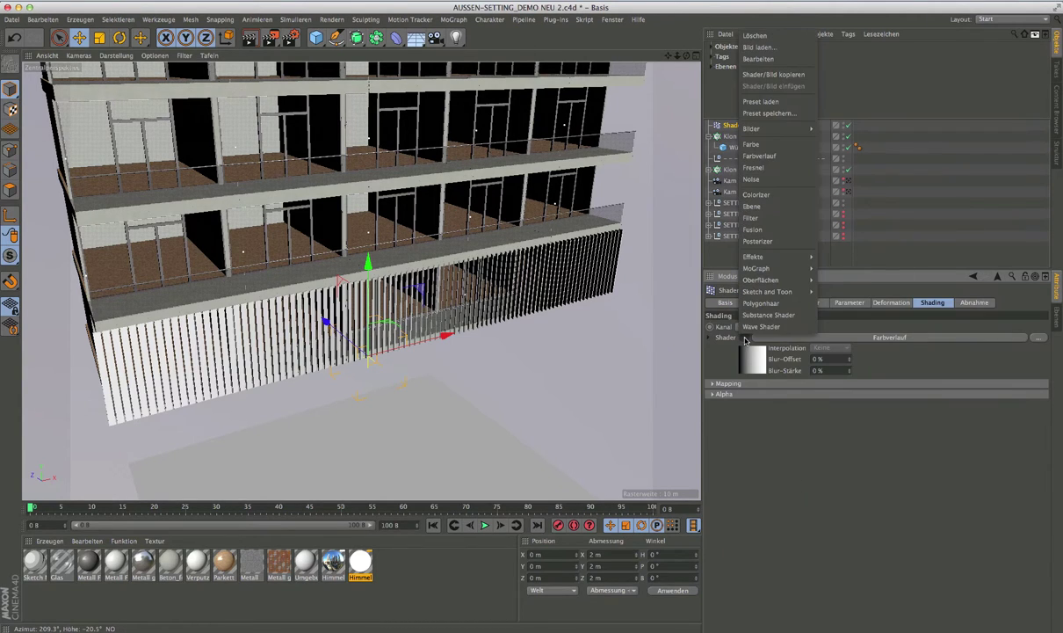
{"action": "left_click", "coordinate": [755, 180]}
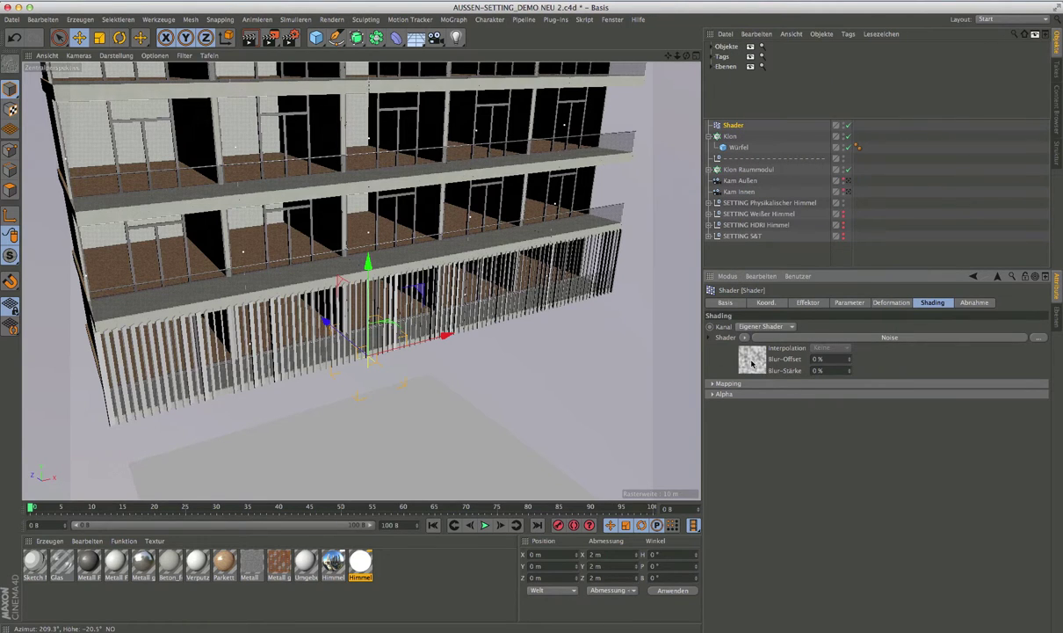
{"action": "left_click", "coordinate": [14, 37]}
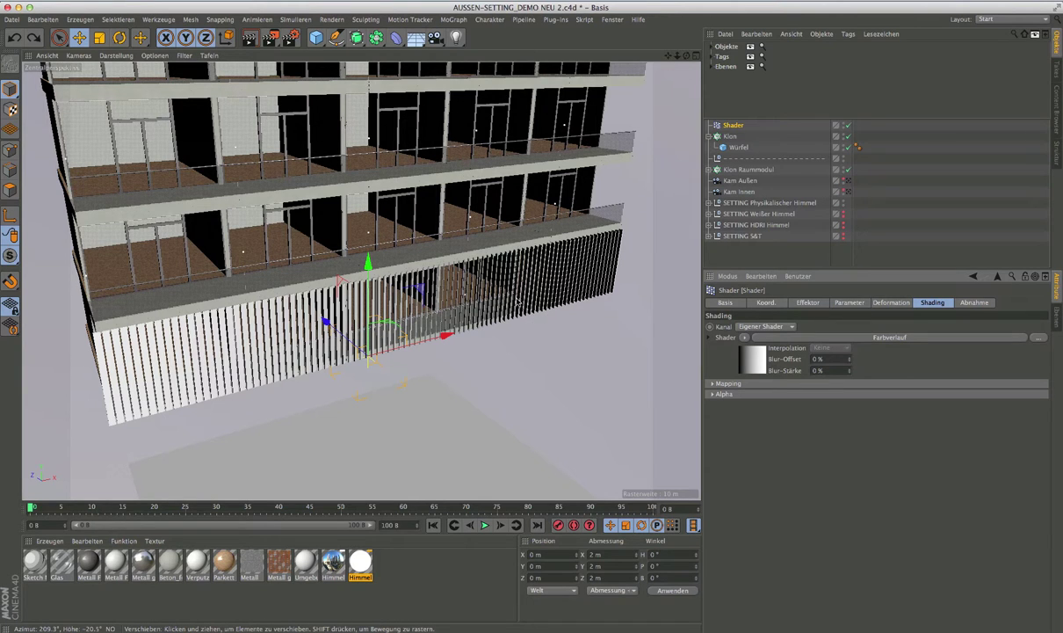
Rework the Farbverlauf gradient knots: black knot further right, a new knot added, rightmost knot removed
{"action": "left_click_drag", "start_coordinate": [450, 268], "coordinate": [453, 301], "text": "alt"}
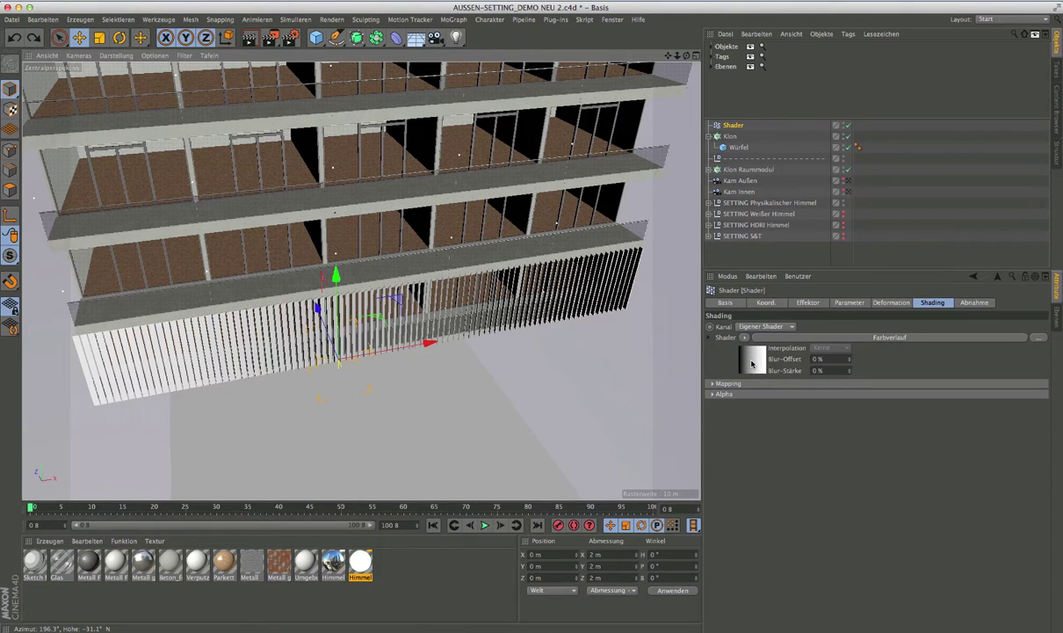
{"action": "left_click", "coordinate": [751, 364]}
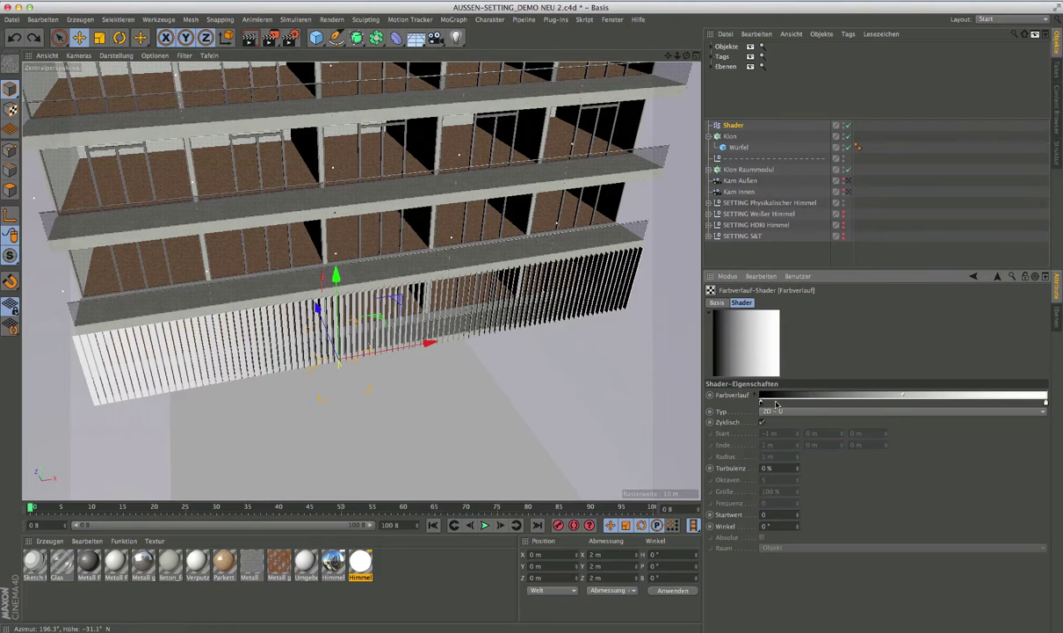
{"action": "left_click_drag", "start_coordinate": [760, 402], "coordinate": [830, 402]}
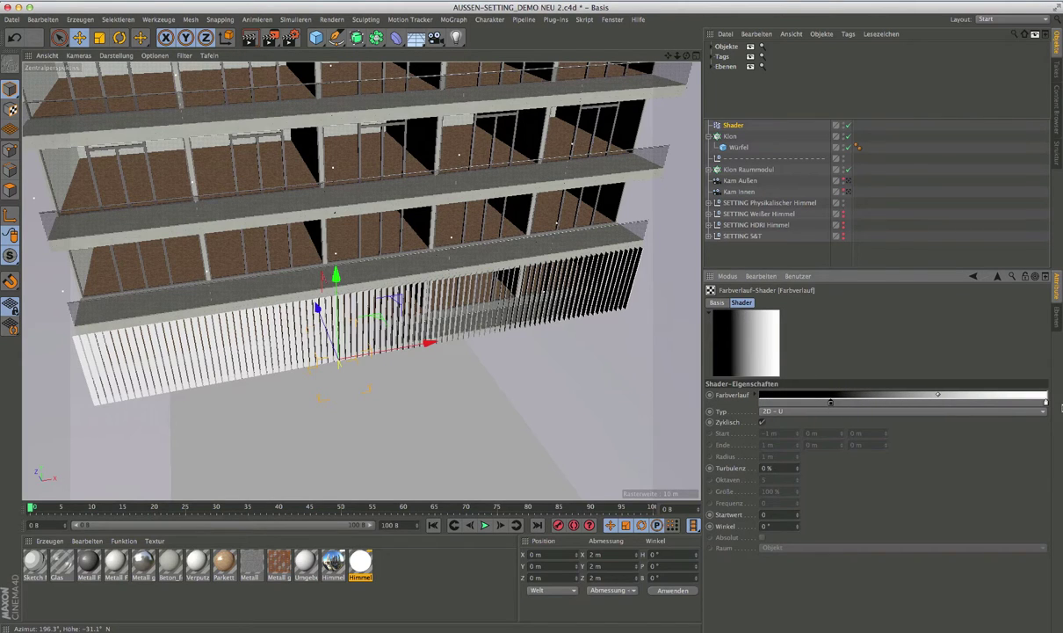
{"action": "left_click_drag", "start_coordinate": [1045, 404], "coordinate": [959, 405]}
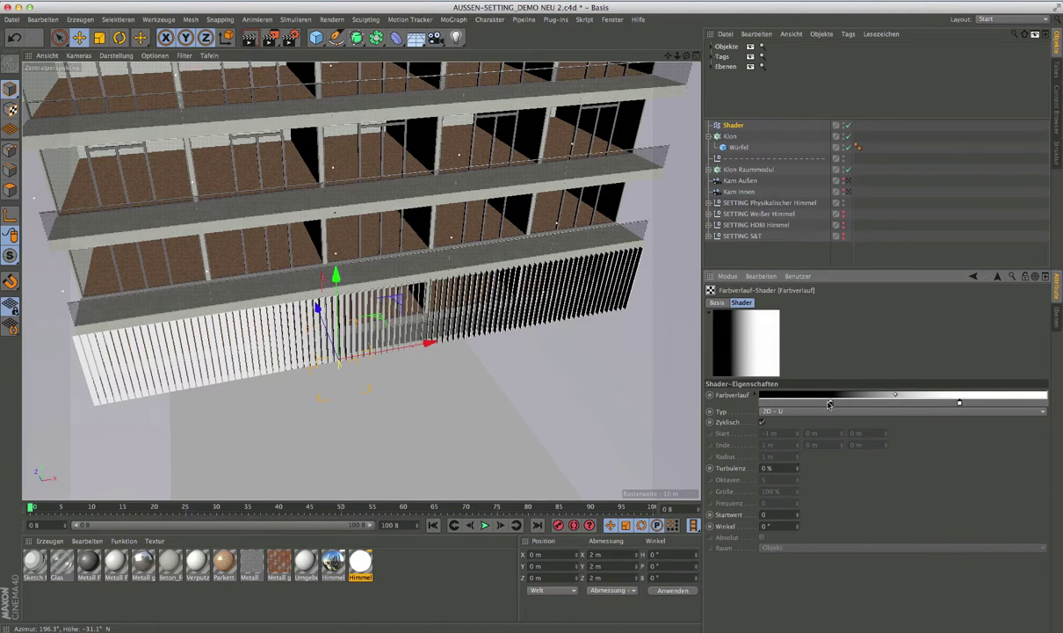
{"action": "left_click_drag", "start_coordinate": [831, 403], "coordinate": [870, 403]}
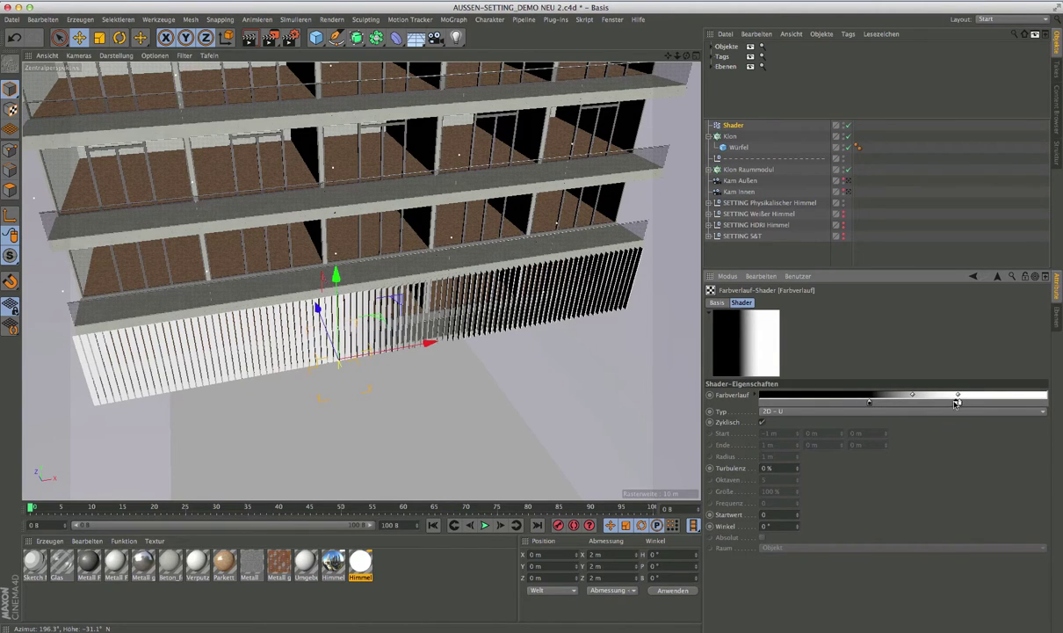
{"action": "left_click", "coordinate": [917, 403]}
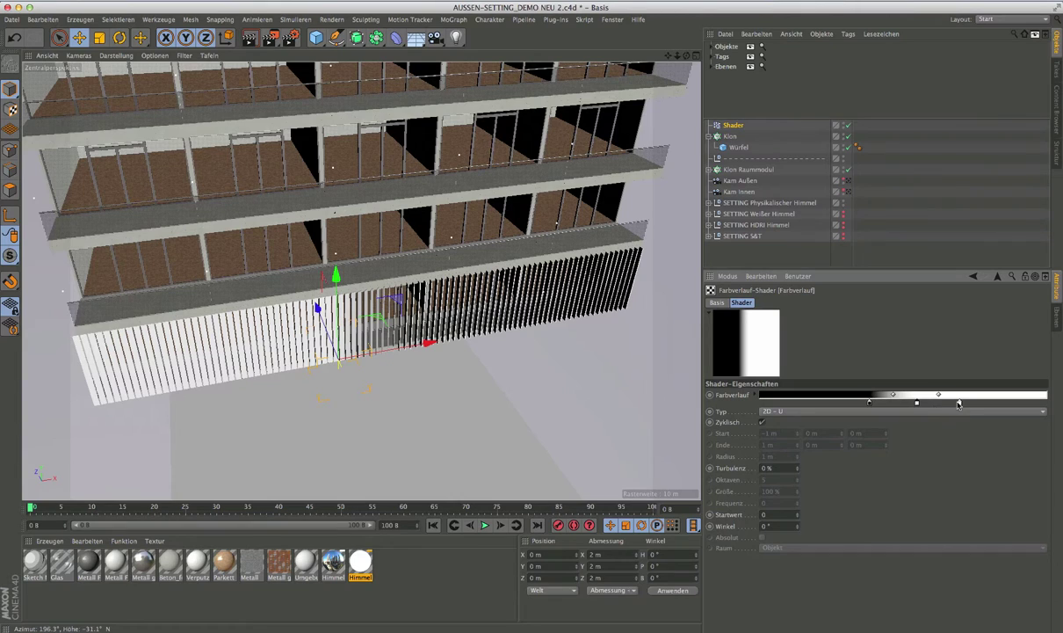
{"action": "left_click_drag", "start_coordinate": [959, 402], "coordinate": [961, 427]}
Return from the gradient to the Shader effector's parameters
{"action": "left_click", "coordinate": [998, 277]}
{"action": "left_click", "coordinate": [998, 277]}
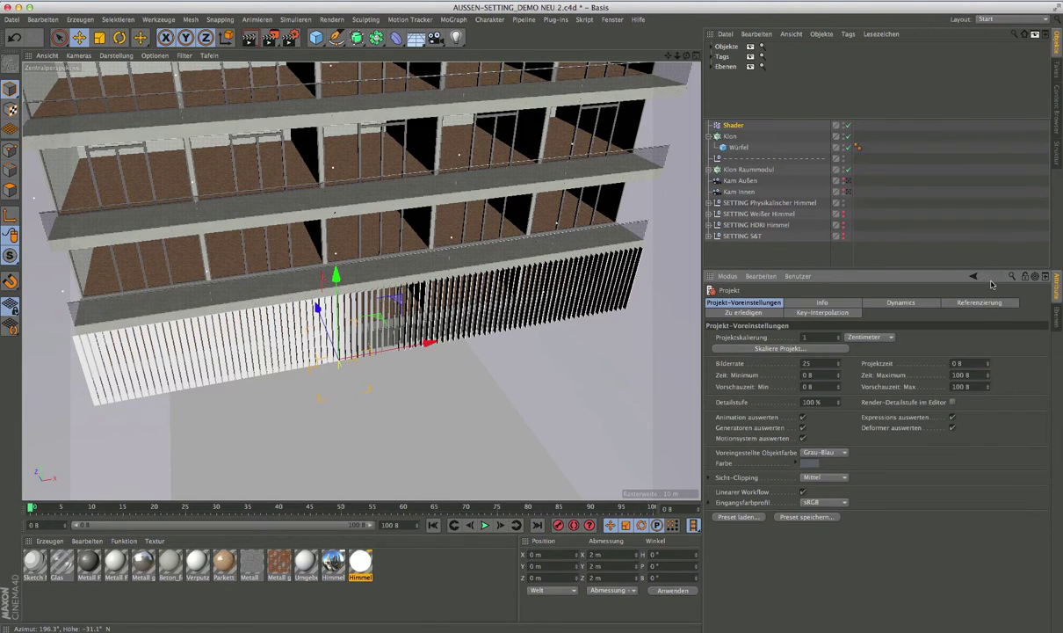
{"action": "left_click", "coordinate": [729, 126]}
{"action": "left_click", "coordinate": [847, 302]}
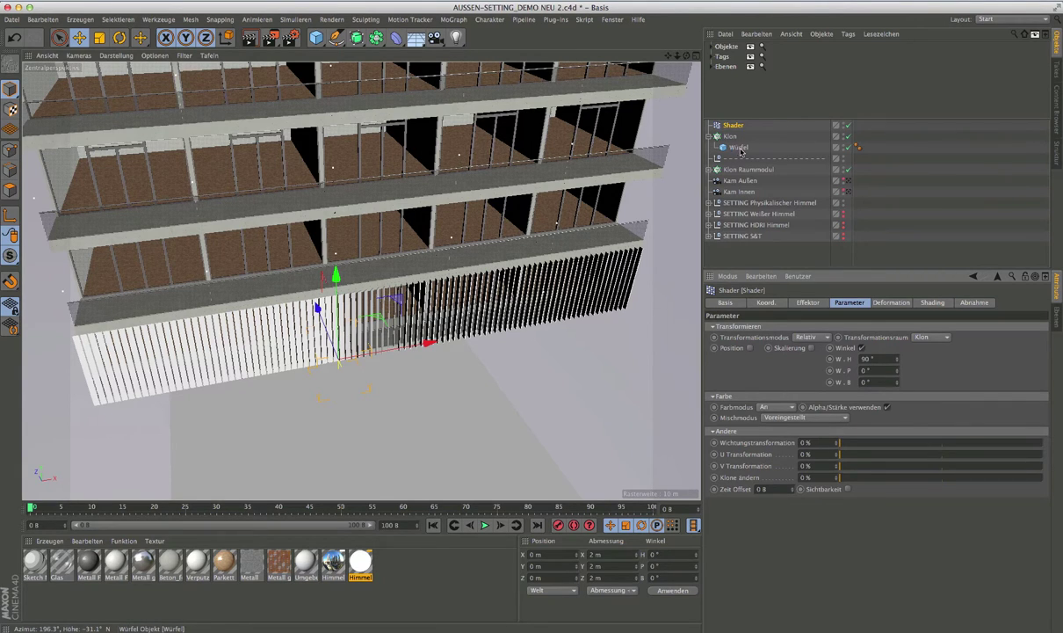
Rename the cloned cube 'Lamelle' and show the Shader effector's Shading settings
{"action": "double_click", "coordinate": [740, 148]}
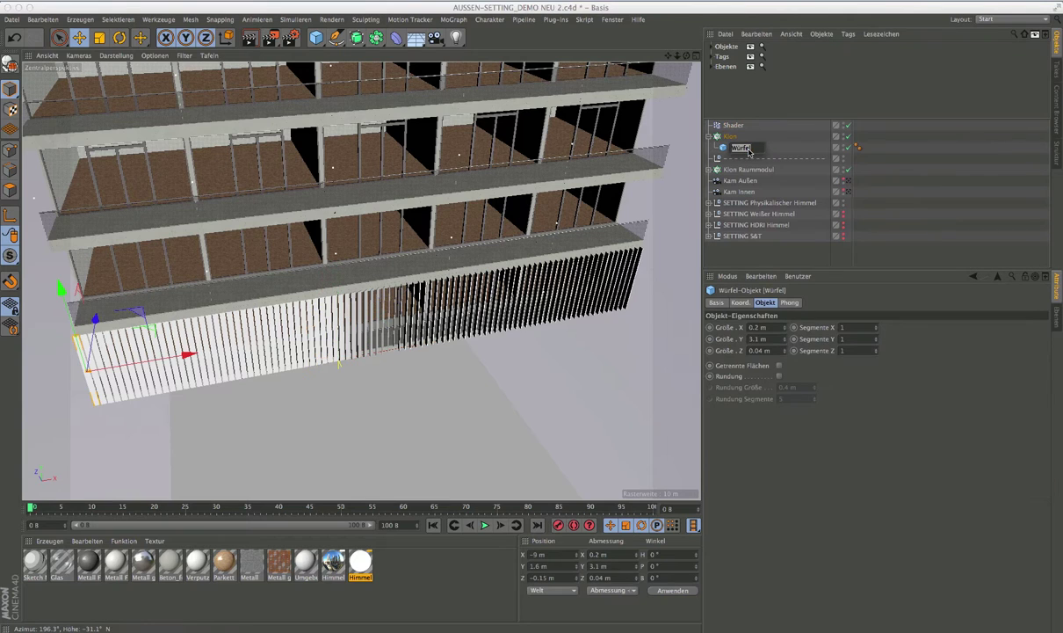
{"action": "type", "text": "Lamelle"}
{"action": "key", "text": "Return"}
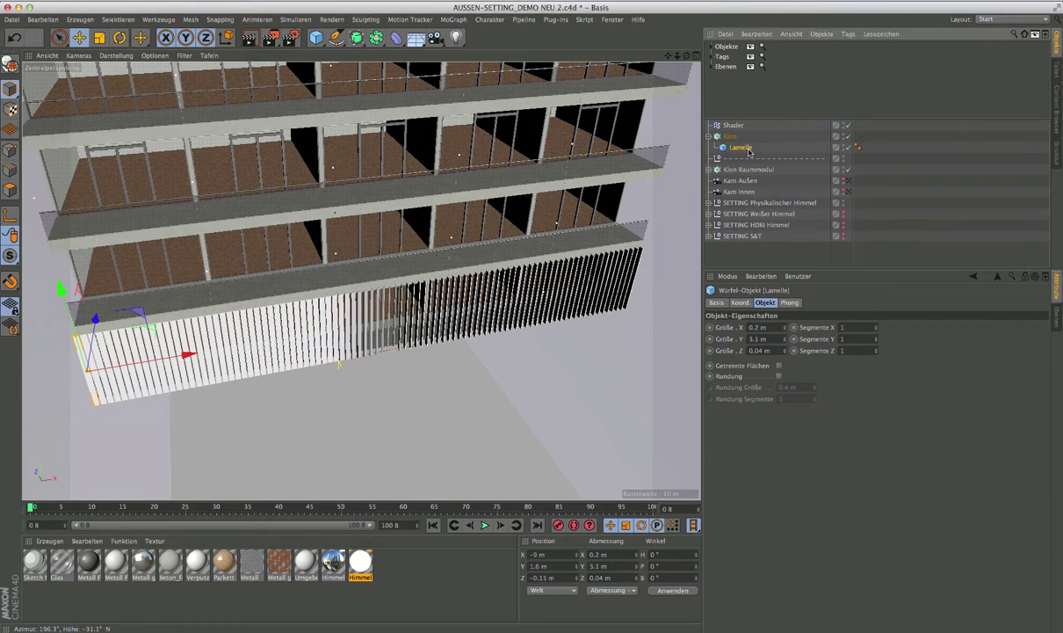
{"action": "left_click", "coordinate": [733, 125]}
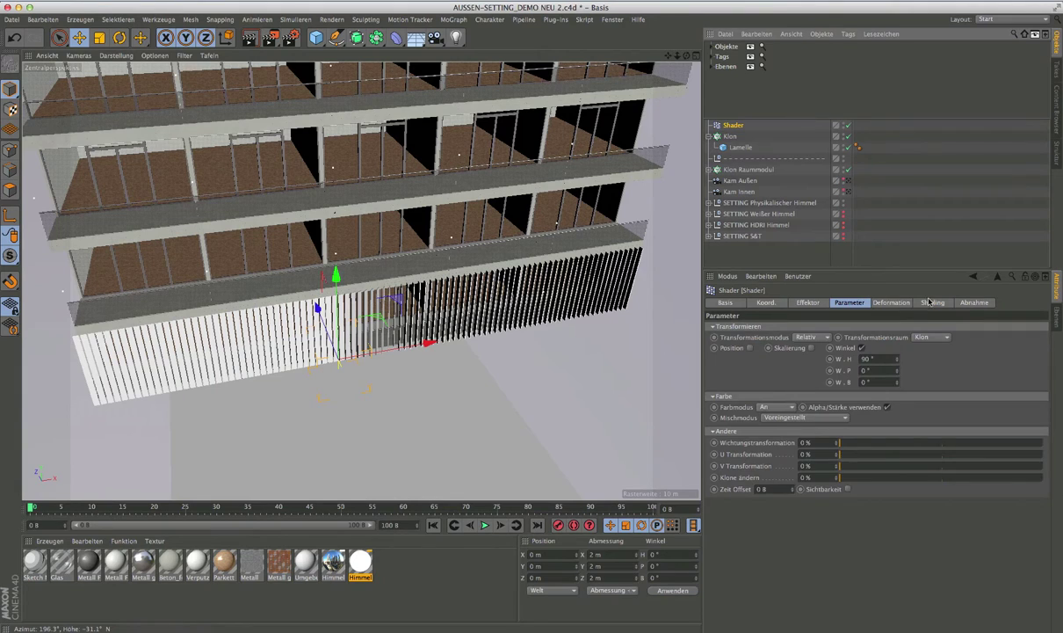
{"action": "left_click", "coordinate": [932, 302]}
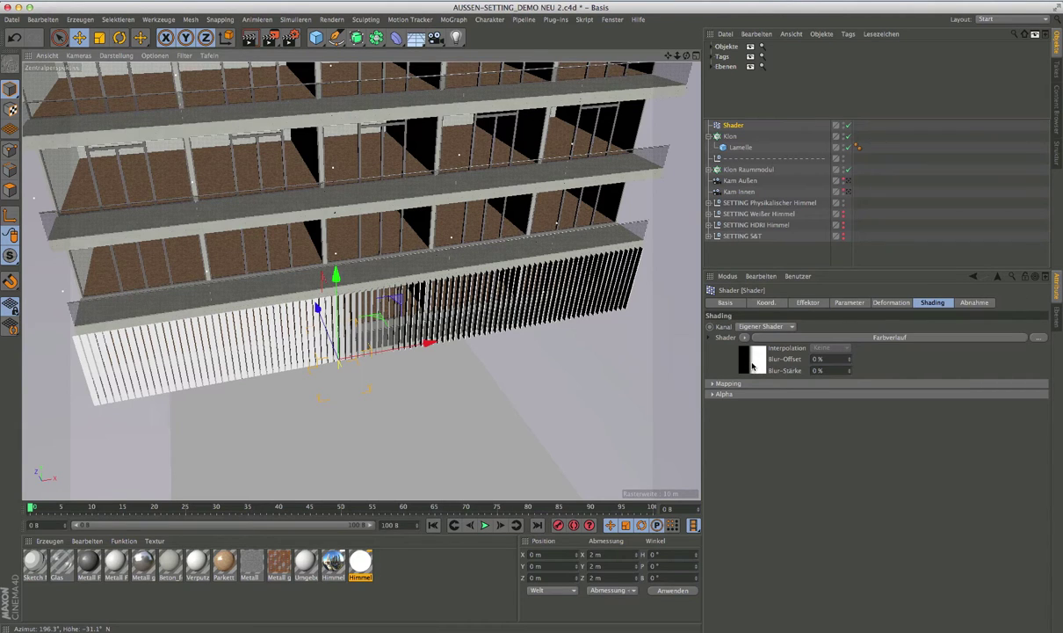
Test a hard black-white edge in the Farbverlauf gradient, then move the black knot left for a soft ramp
{"action": "left_click", "coordinate": [752, 365]}
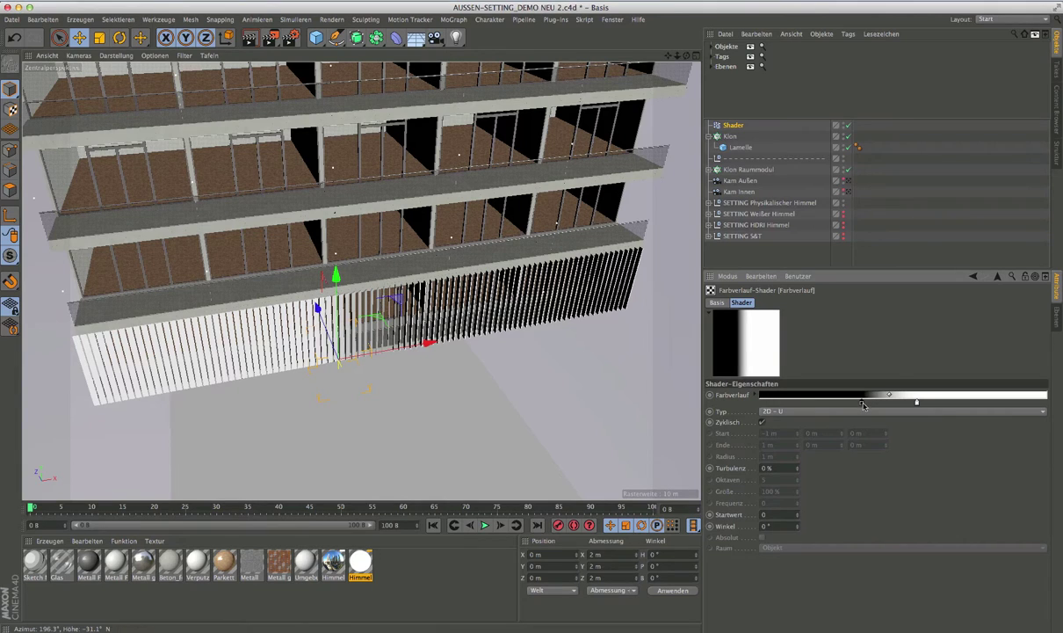
{"action": "left_click_drag", "start_coordinate": [863, 403], "coordinate": [802, 402]}
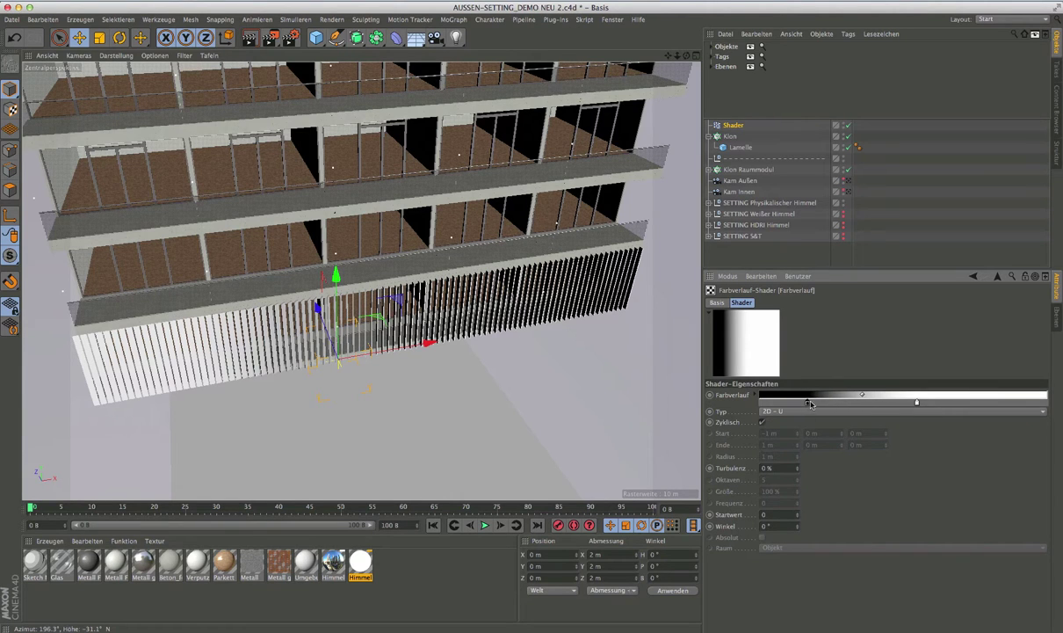
{"action": "left_click_drag", "start_coordinate": [802, 402], "coordinate": [909, 403]}
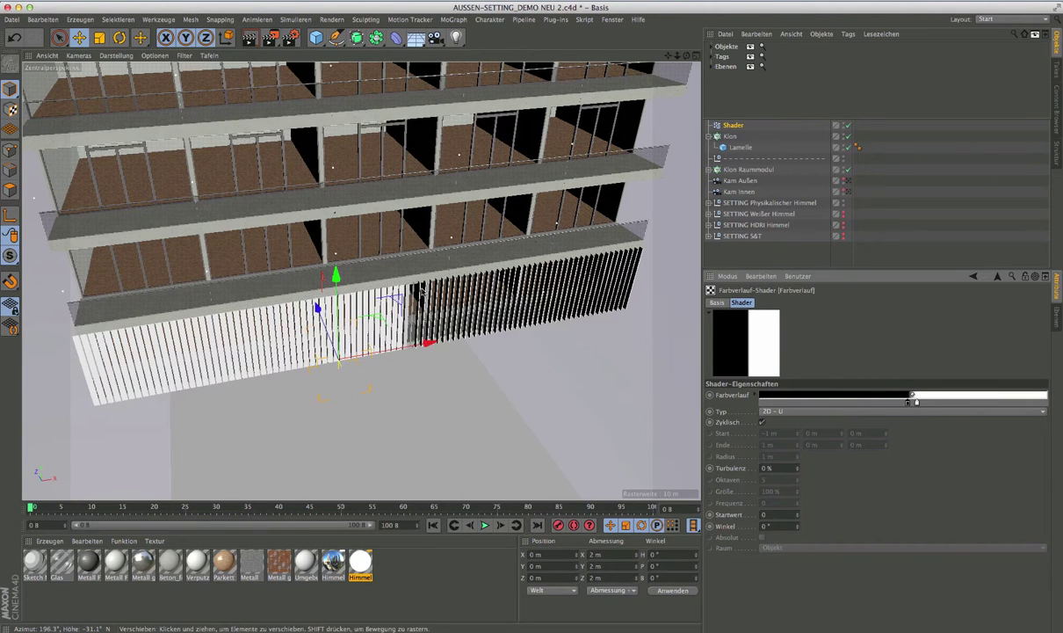
{"action": "scroll", "coordinate": [421, 291], "scroll_direction": "up", "scroll_amount": 3}
{"action": "scroll", "coordinate": [420, 290], "scroll_direction": "up", "scroll_amount": 3}
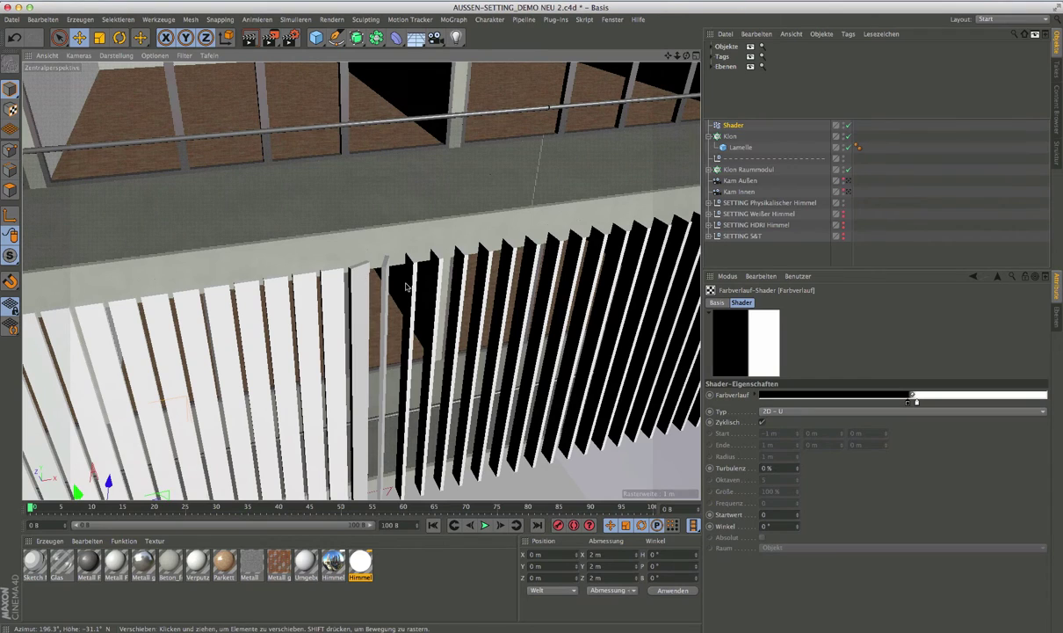
{"action": "left_click", "coordinate": [912, 402]}
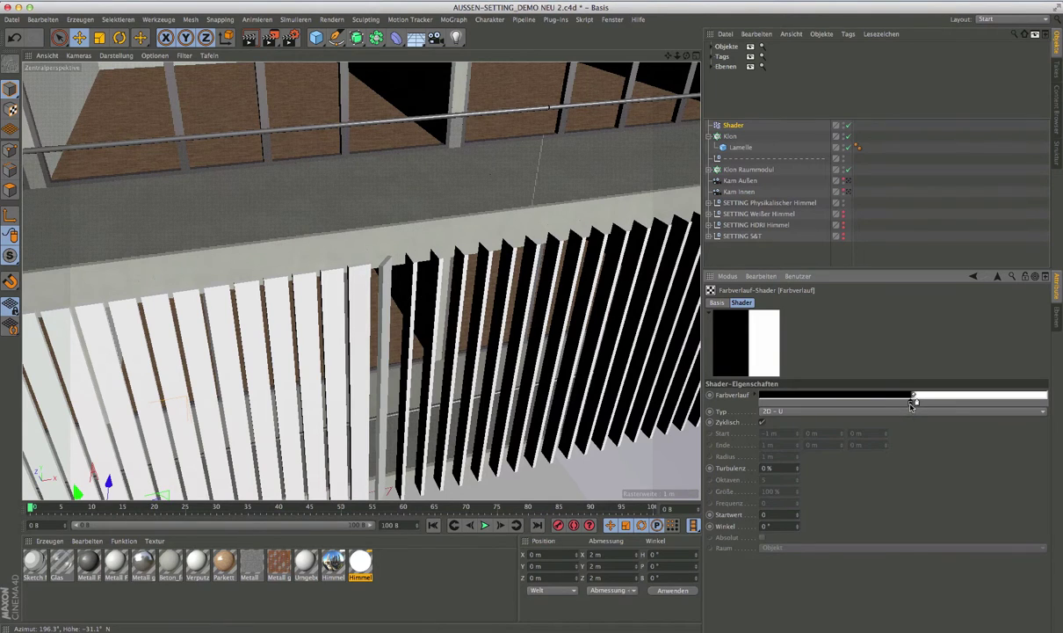
{"action": "left_click_drag", "start_coordinate": [910, 403], "coordinate": [796, 403]}
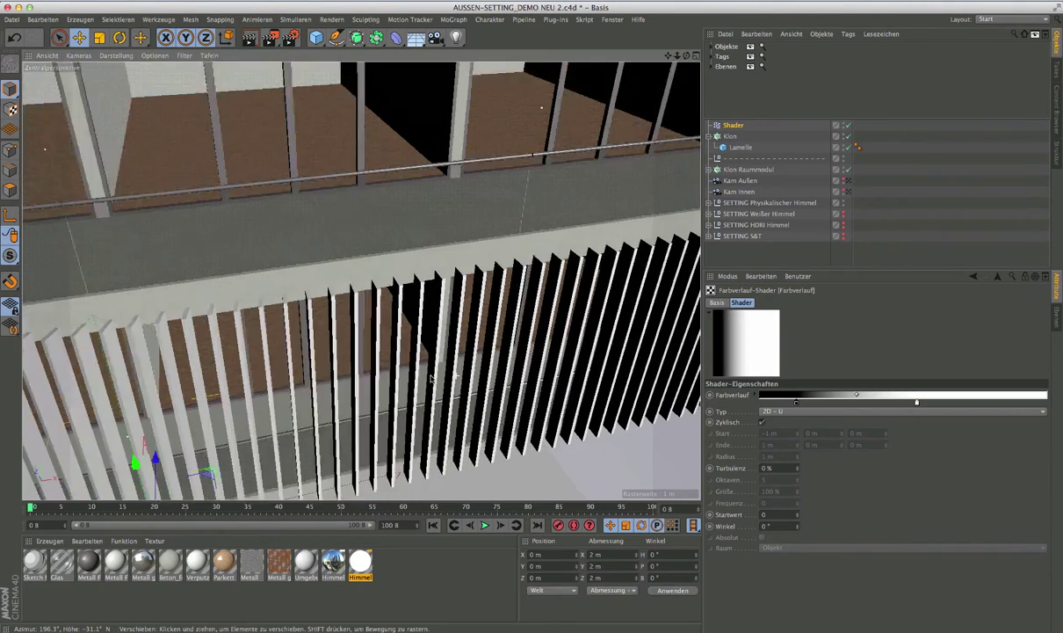
{"action": "scroll", "coordinate": [382, 390], "scroll_direction": "down", "scroll_amount": 5}
{"action": "middle_click_drag", "start_coordinate": [382, 390], "coordinate": [482, 329], "text": "alt"}
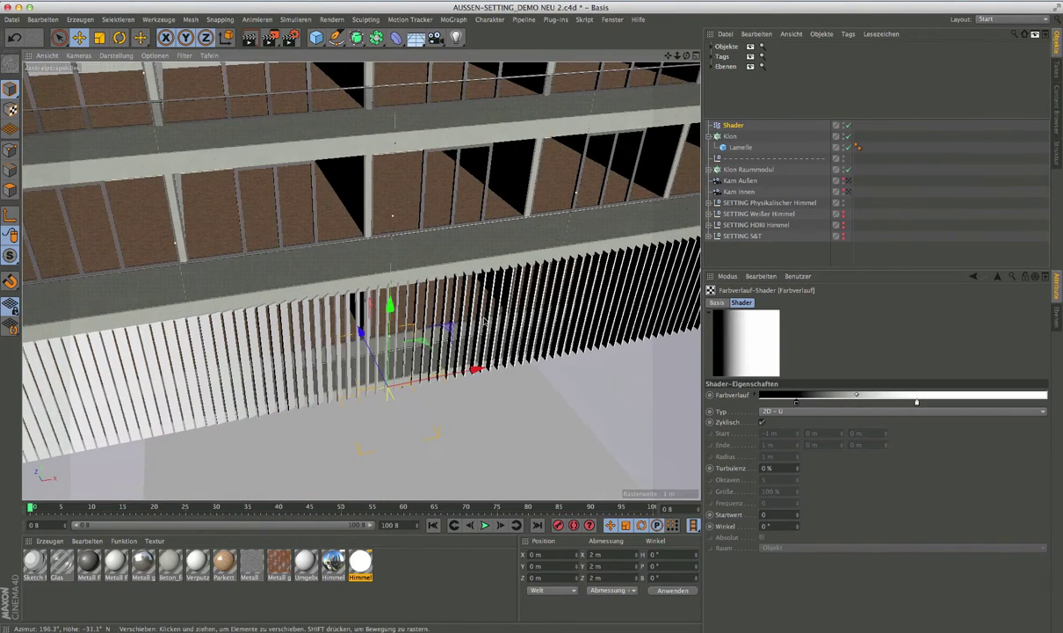
{"action": "left_click_drag", "start_coordinate": [482, 323], "coordinate": [451, 313], "text": "alt"}
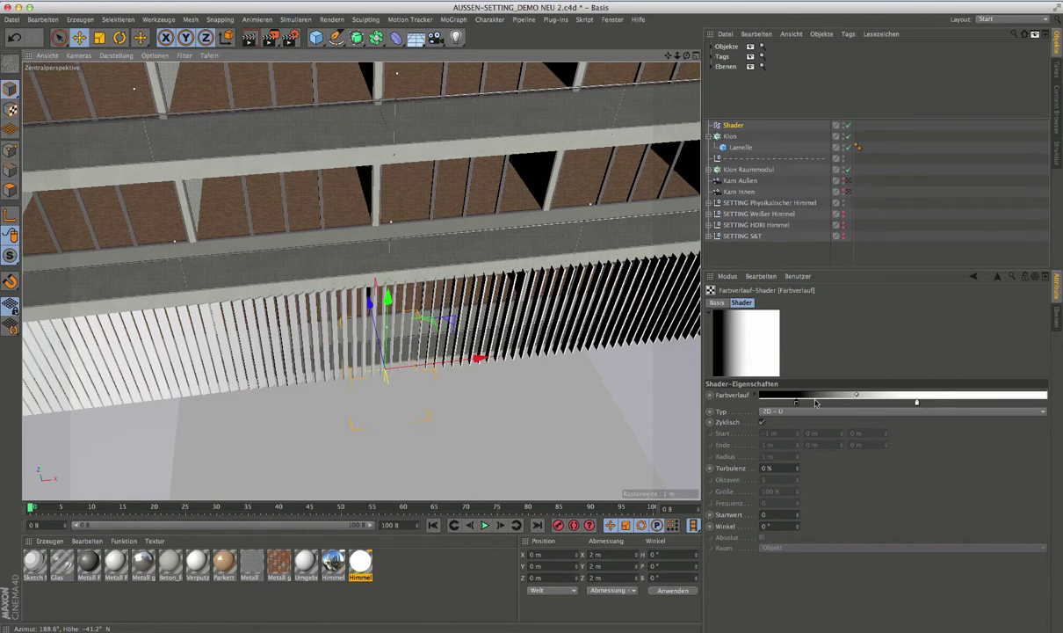
{"action": "left_click", "coordinate": [753, 395]}
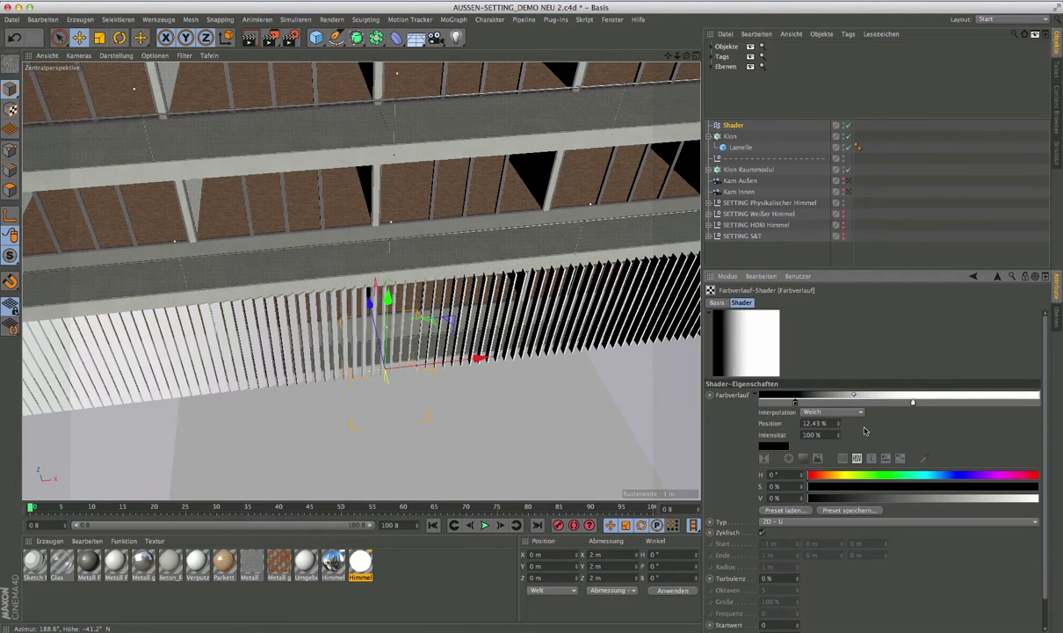
{"action": "scroll", "coordinate": [538, 373], "scroll_direction": "down", "scroll_amount": 3}
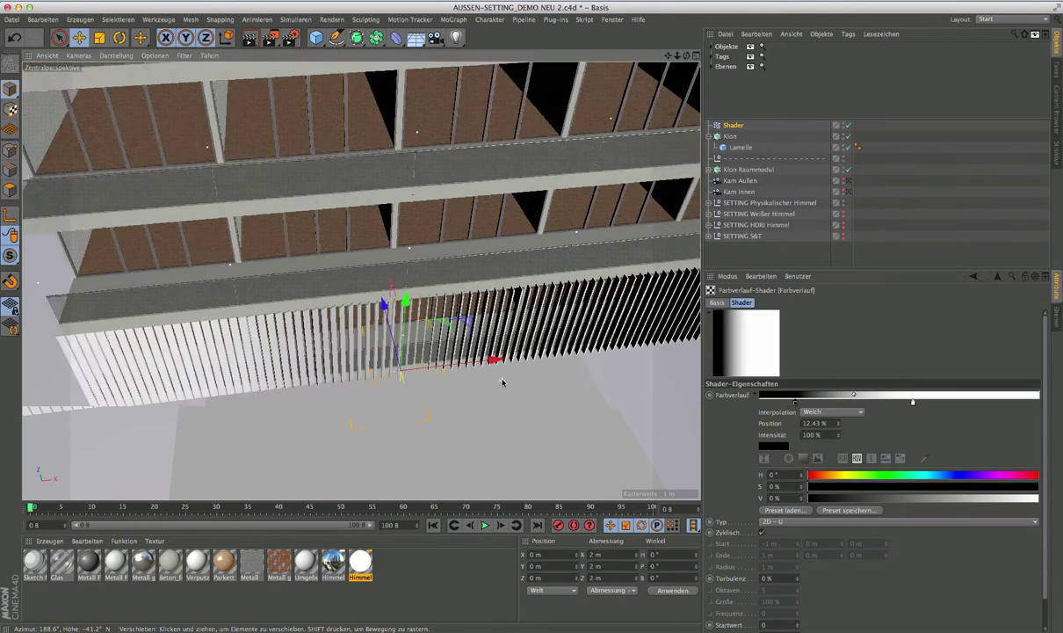
{"action": "scroll", "coordinate": [518, 376], "scroll_direction": "down", "scroll_amount": 3}
{"action": "scroll", "coordinate": [505, 372], "scroll_direction": "down", "scroll_amount": 2}
{"action": "scroll", "coordinate": [505, 372], "scroll_direction": "up", "scroll_amount": 2}
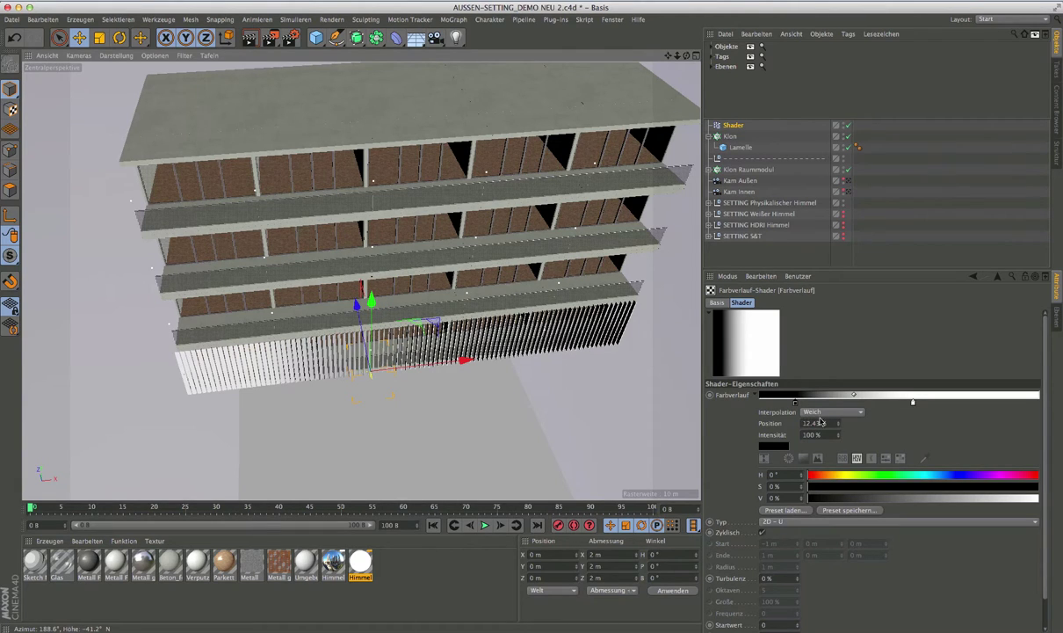
{"action": "left_click", "coordinate": [756, 395]}
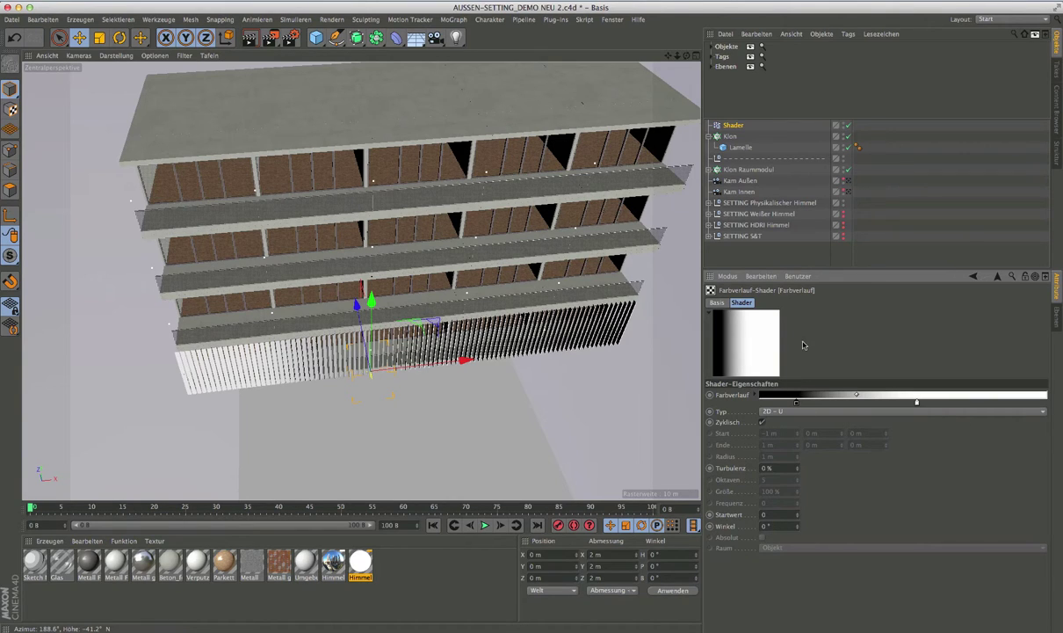
Replace the Shader effector's gradient with a Noise shader and inspect the irregularly rotated lamellae
{"action": "left_click", "coordinate": [999, 276]}
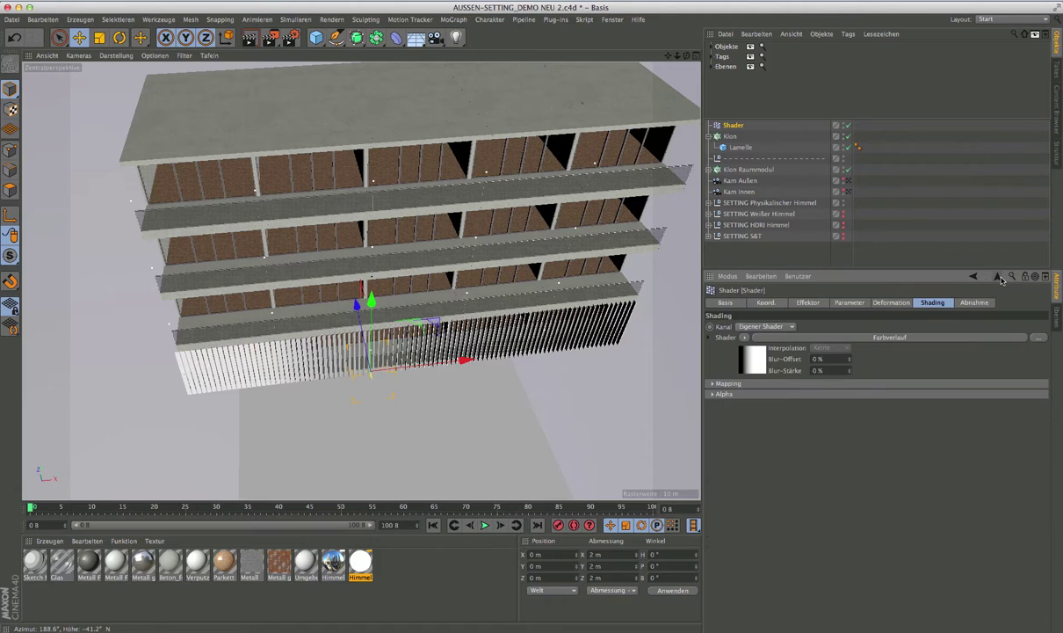
{"action": "left_click", "coordinate": [745, 339]}
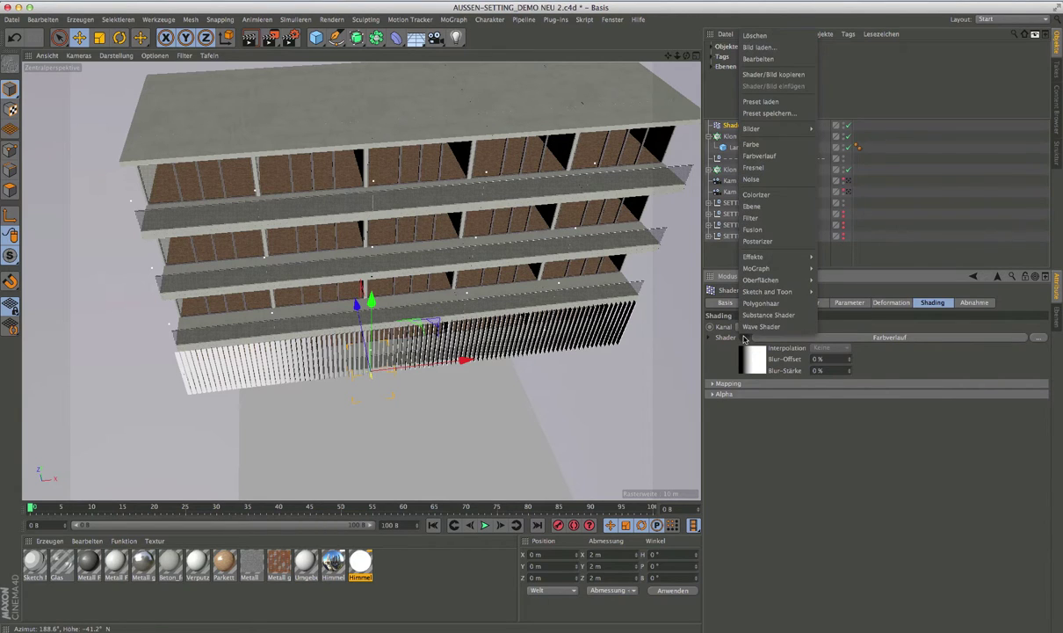
{"action": "left_click", "coordinate": [767, 180]}
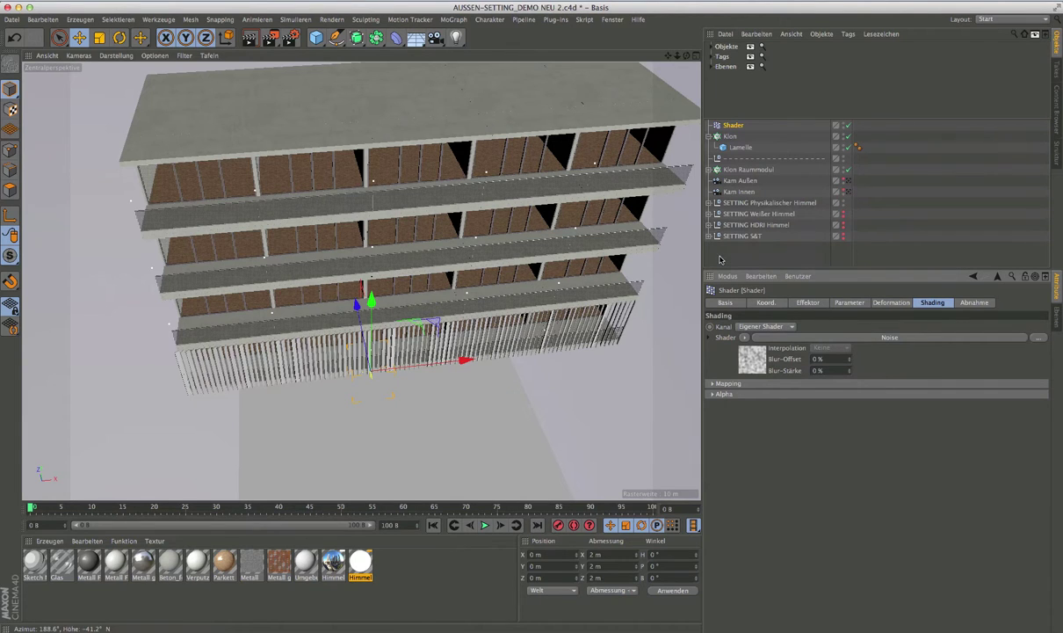
{"action": "mouse_move", "coordinate": [379, 388]}
{"action": "left_mouse_down", "text": "alt"}
{"action": "mouse_move", "coordinate": [413, 369]}
{"action": "mouse_move", "coordinate": [419, 350]}
{"action": "mouse_move", "coordinate": [361, 338]}
{"action": "left_mouse_up", "text": "alt"}
{"action": "scroll", "coordinate": [425, 361], "scroll_direction": "up", "scroll_amount": 5}
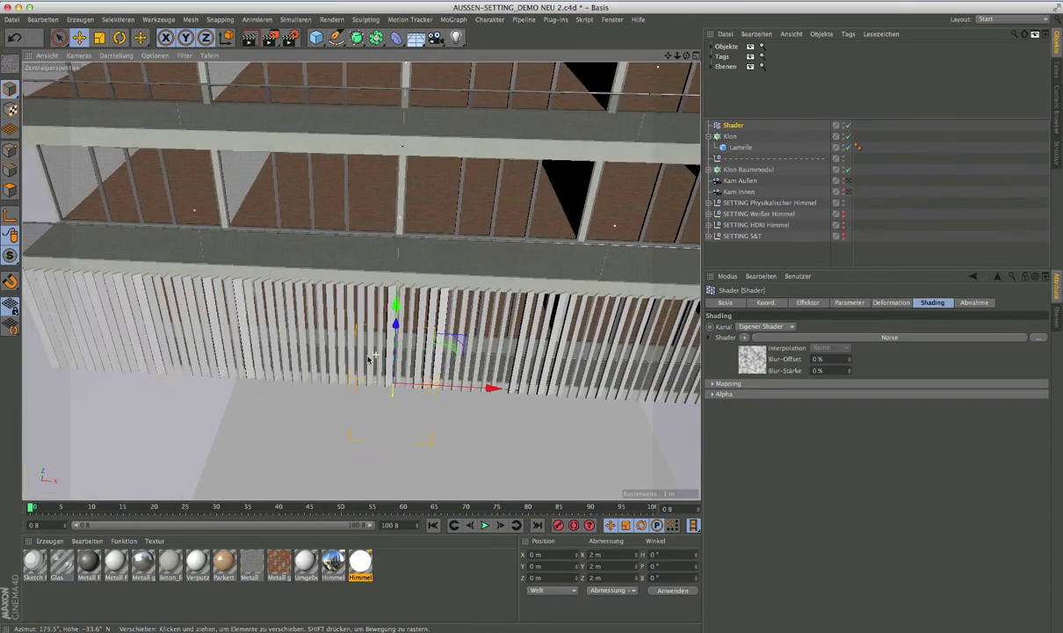
{"action": "scroll", "coordinate": [395, 359], "scroll_direction": "down", "scroll_amount": 3}
{"action": "middle_click_drag", "start_coordinate": [394, 359], "coordinate": [395, 351], "text": "alt"}
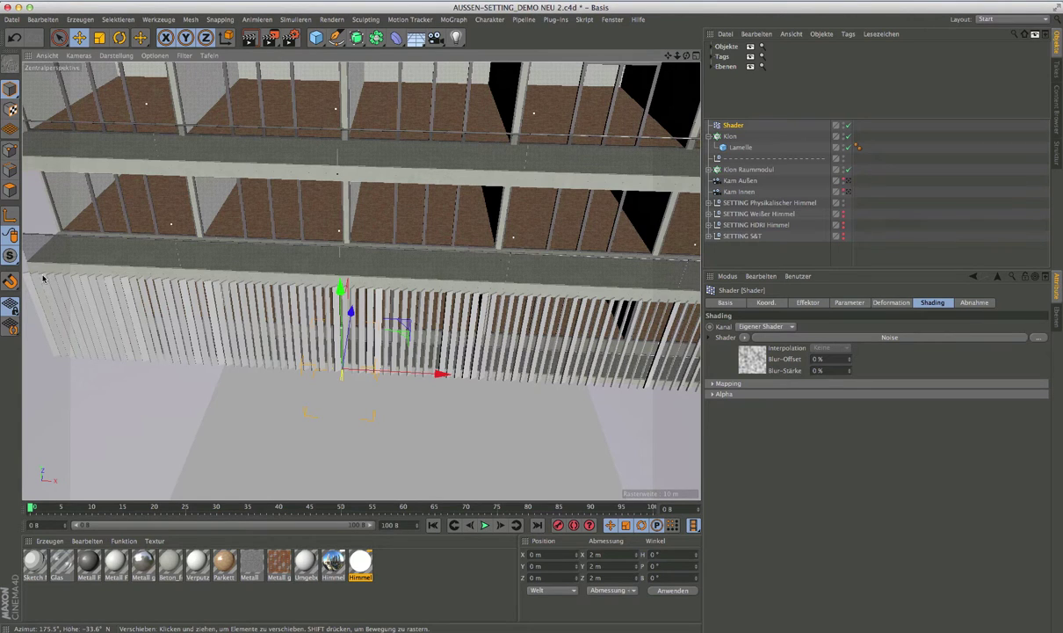
{"action": "mouse_move", "coordinate": [298, 330]}
{"action": "left_mouse_down", "text": "alt"}
{"action": "mouse_move", "coordinate": [362, 374]}
{"action": "mouse_move", "coordinate": [321, 351]}
{"action": "left_mouse_up", "text": "alt"}
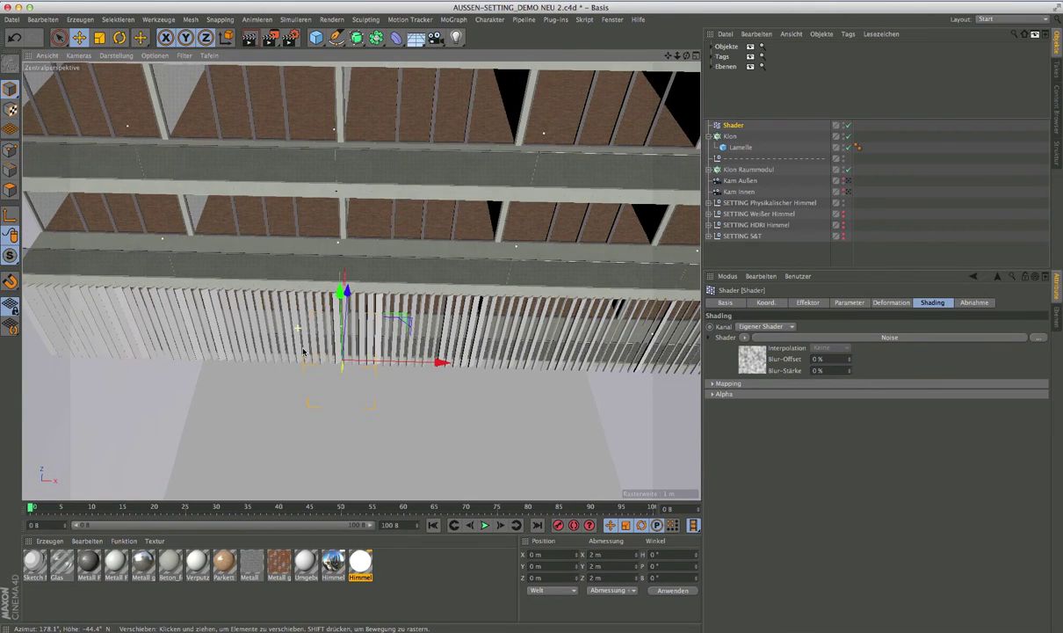
Raise the Noise shader's contrast to 77 % and its global size to 1000 %
{"action": "left_click", "coordinate": [751, 367]}
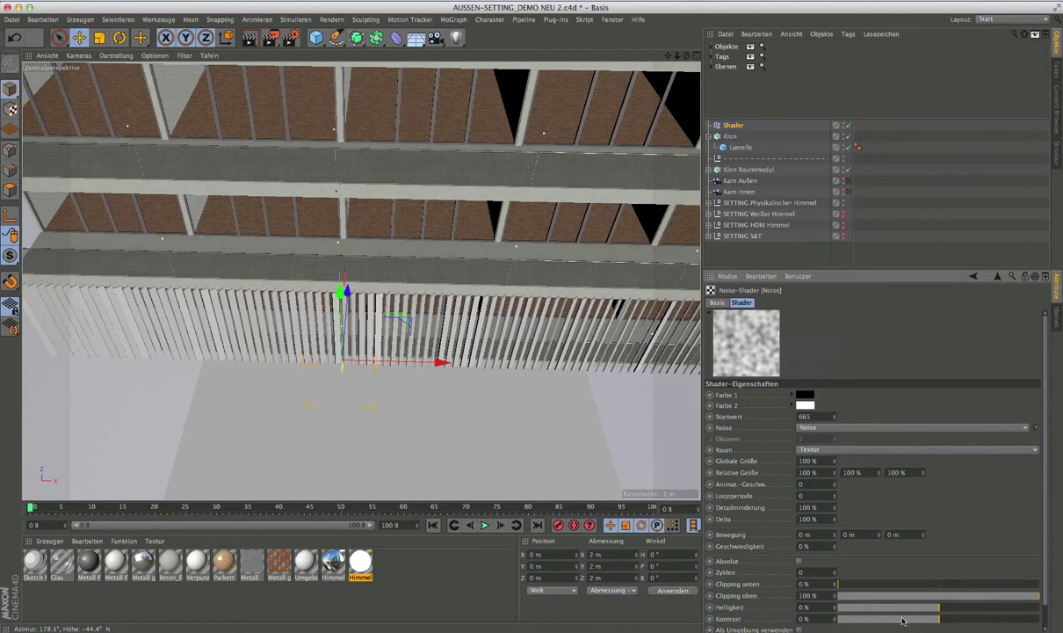
{"action": "left_click_drag", "start_coordinate": [943, 621], "coordinate": [989, 620]}
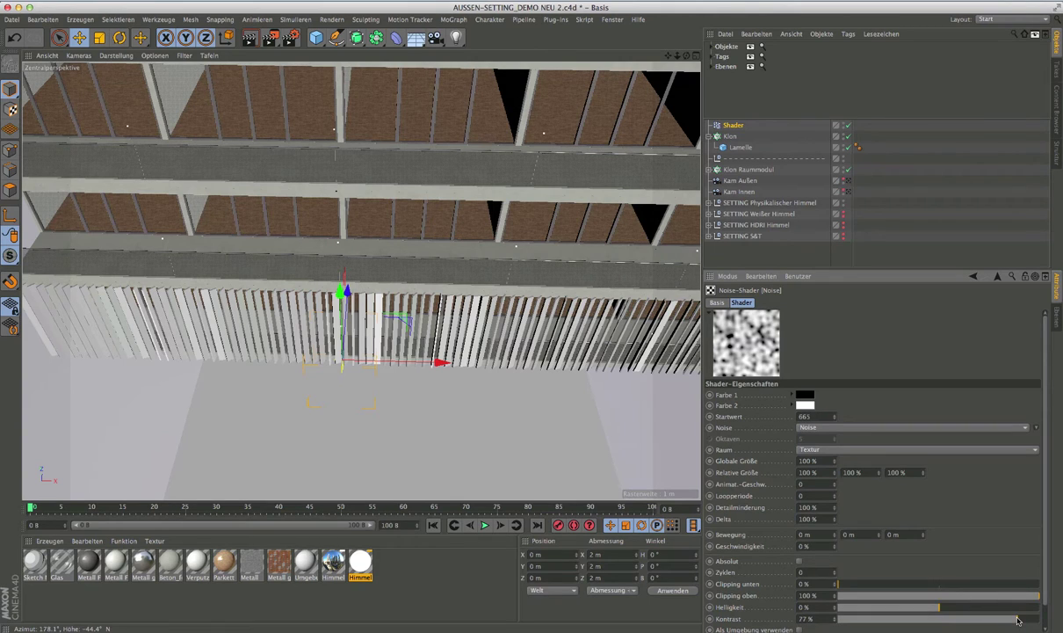
{"action": "left_click_drag", "start_coordinate": [991, 620], "coordinate": [1018, 621]}
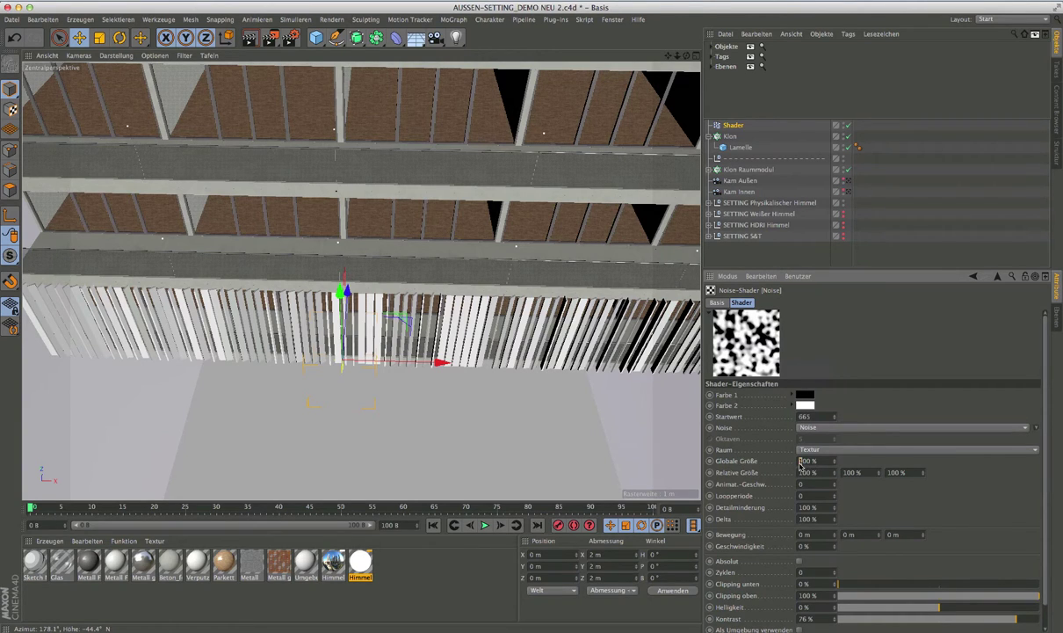
{"action": "type", "text": "300"}
{"action": "type", "text": "1000"}
{"action": "key", "text": "Return"}
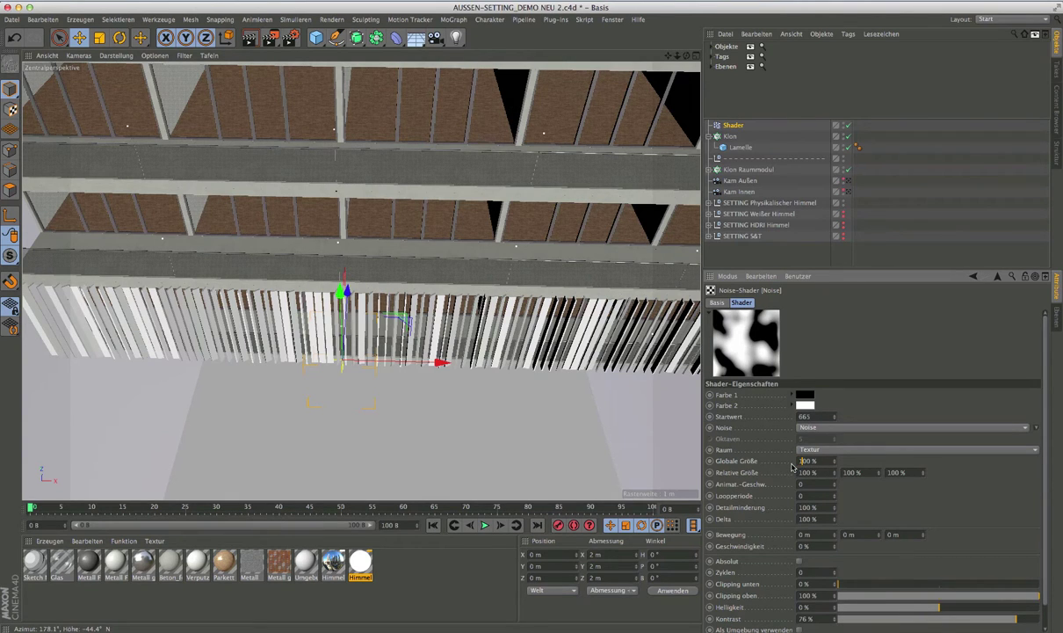
{"action": "key", "text": "Return"}
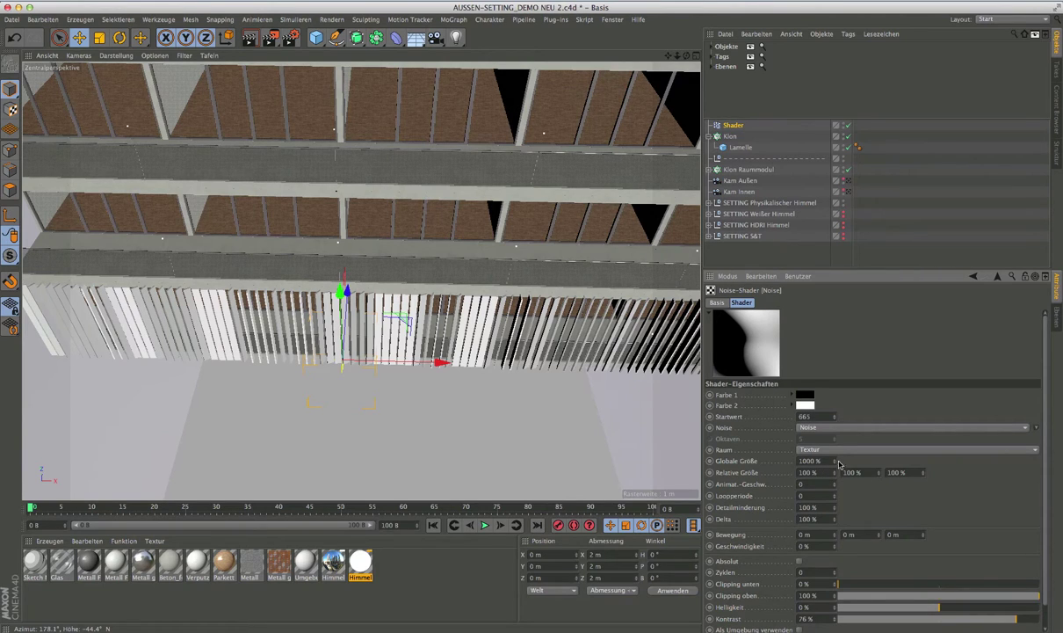
{"action": "left_click", "coordinate": [817, 462]}
{"action": "key", "text": "Return"}
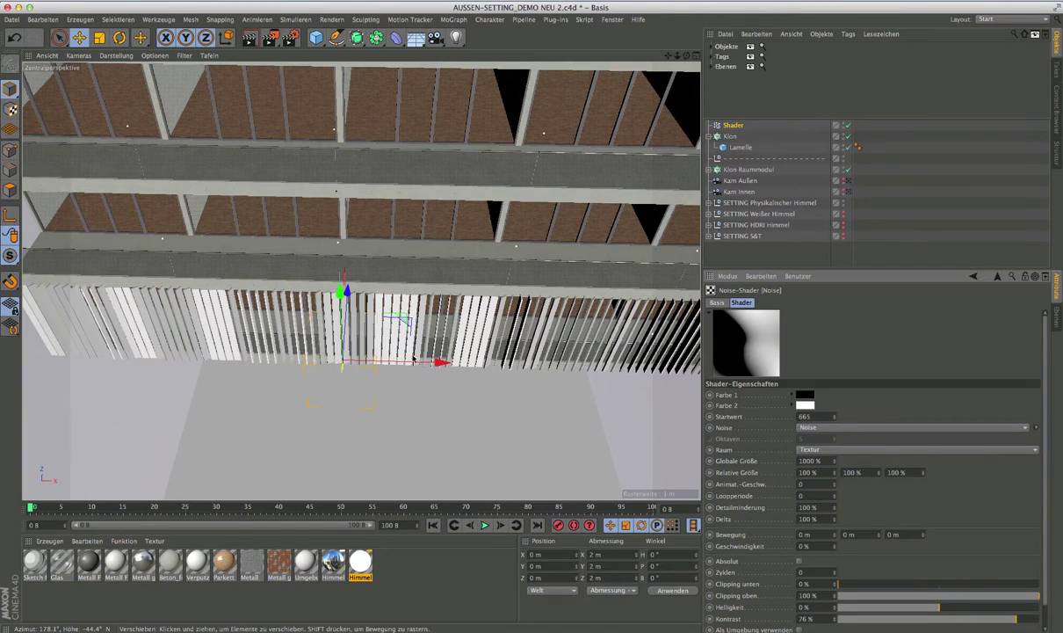
Zoom and orbit to inspect the broad noise patches, then open the Raum mapping-space list
{"action": "scroll", "coordinate": [444, 364], "scroll_direction": "down", "scroll_amount": 3}
{"action": "scroll", "coordinate": [457, 362], "scroll_direction": "up", "scroll_amount": 1}
{"action": "scroll", "coordinate": [448, 356], "scroll_direction": "up", "scroll_amount": 2}
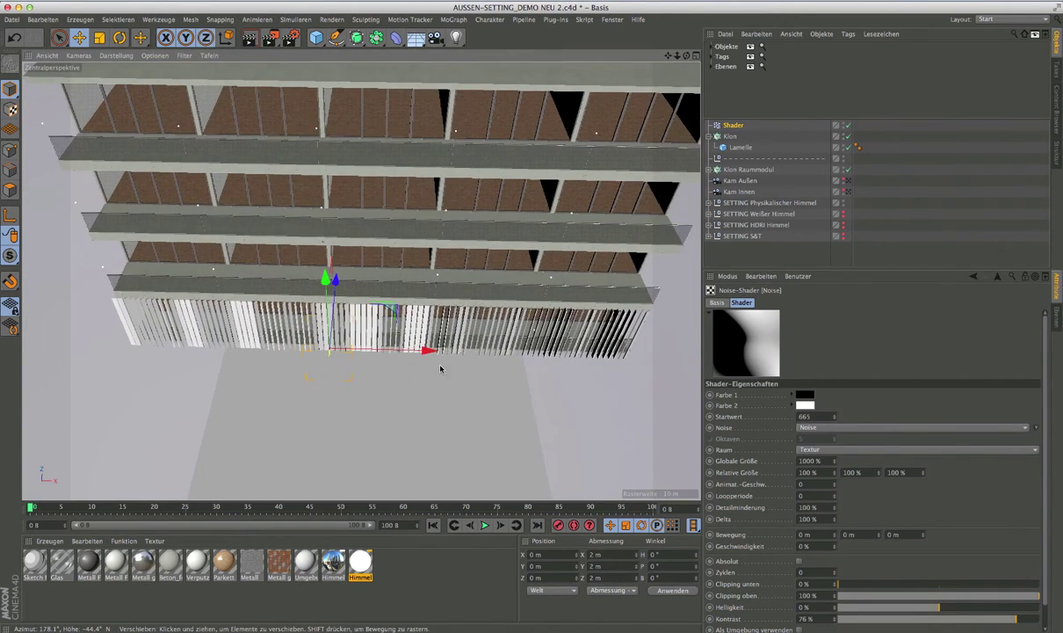
{"action": "scroll", "coordinate": [420, 351], "scroll_direction": "up", "scroll_amount": 2}
{"action": "scroll", "coordinate": [400, 349], "scroll_direction": "up", "scroll_amount": 2}
{"action": "left_click_drag", "start_coordinate": [388, 348], "coordinate": [399, 350], "text": "alt"}
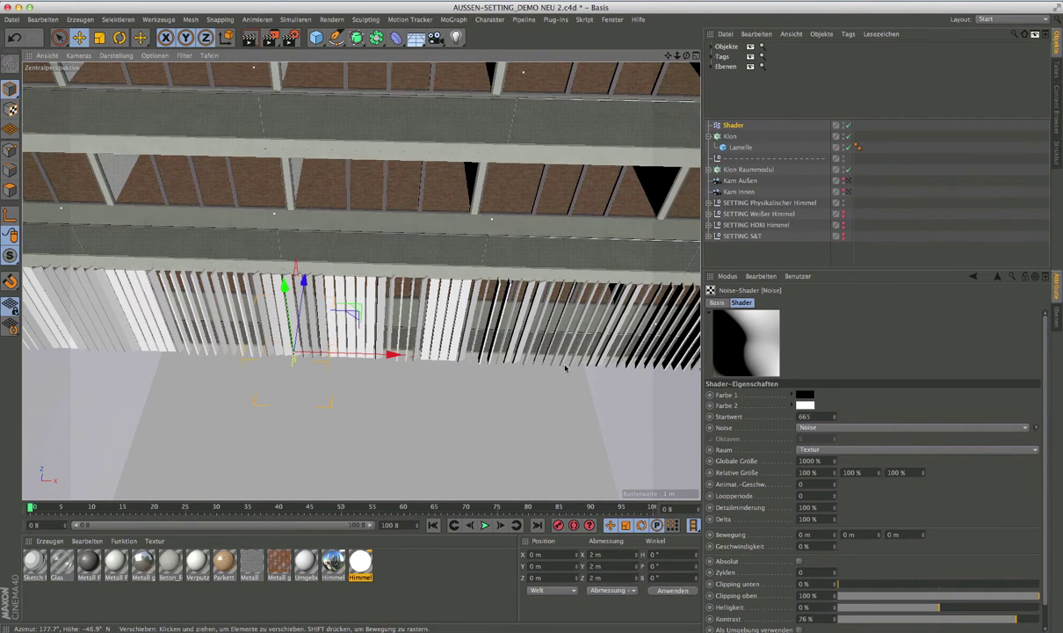
{"action": "scroll", "coordinate": [399, 348], "scroll_direction": "down", "scroll_amount": 2}
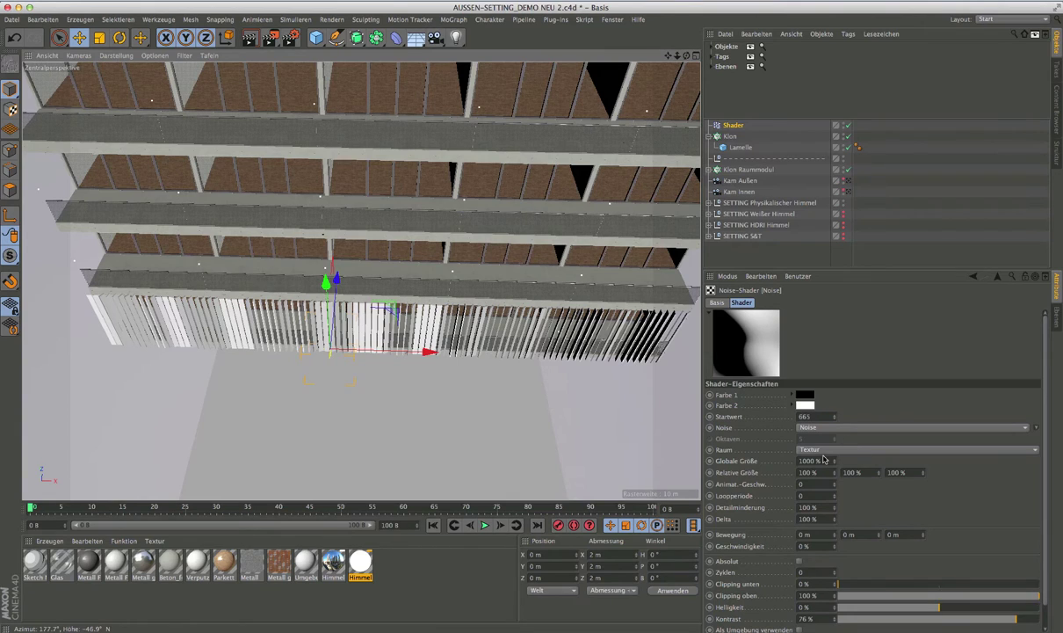
{"action": "left_click", "coordinate": [856, 450]}
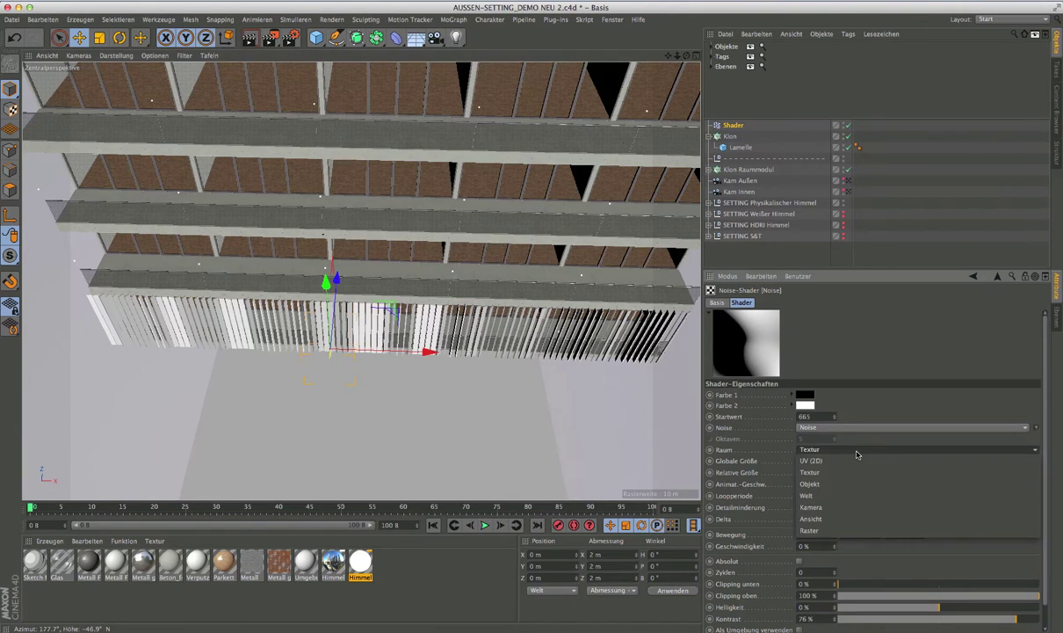
Map the noise in UV (2D) space and set its global size to 200 %
{"action": "left_click", "coordinate": [810, 460]}
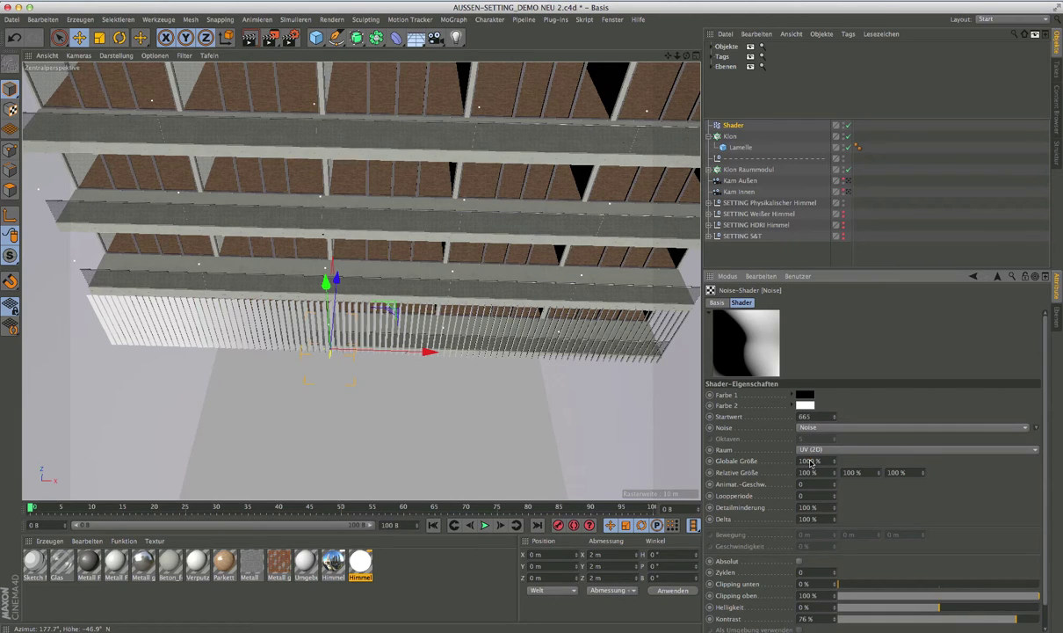
{"action": "key", "text": "Return"}
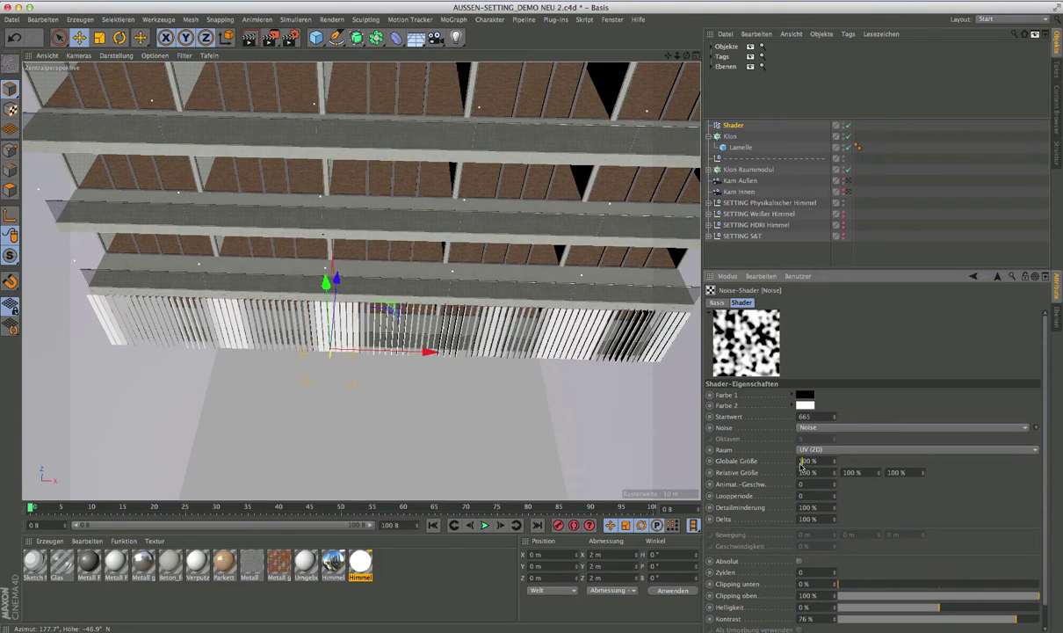
{"action": "type", "text": "2"}
{"action": "key", "text": "Return"}
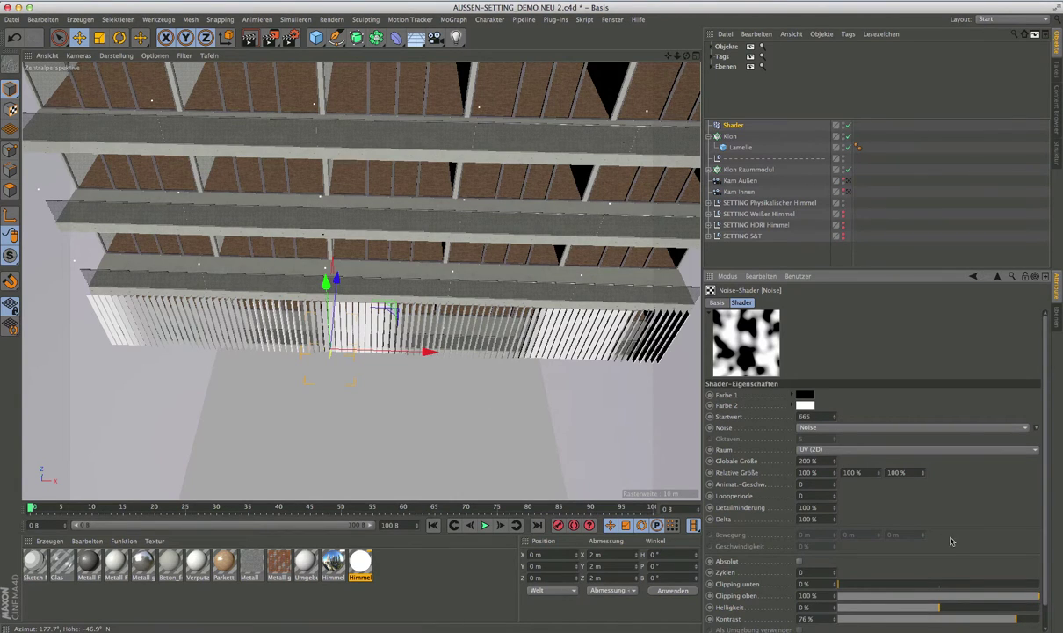
Set the noise brightness to 6 %, upper clipping to 94 % and contrast to 67 %
{"action": "left_click_drag", "start_coordinate": [946, 607], "coordinate": [954, 609]}
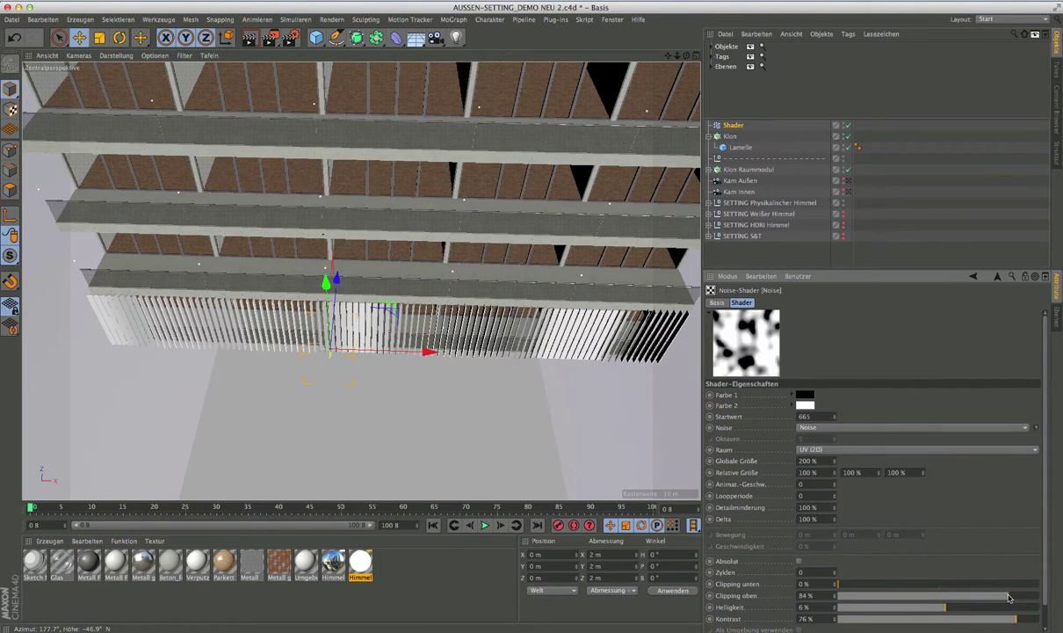
{"action": "left_click_drag", "start_coordinate": [1037, 595], "coordinate": [1013, 598]}
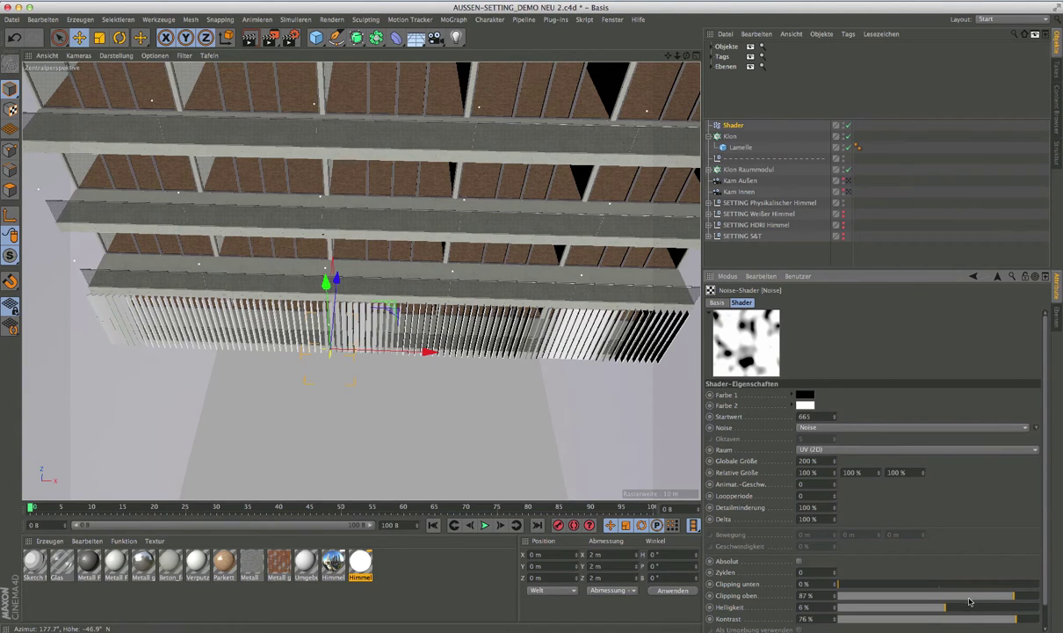
{"action": "mouse_move", "coordinate": [1013, 597]}
{"action": "left_mouse_down"}
{"action": "mouse_move", "coordinate": [1027, 597]}
{"action": "mouse_move", "coordinate": [1008, 623]}
{"action": "left_mouse_up"}
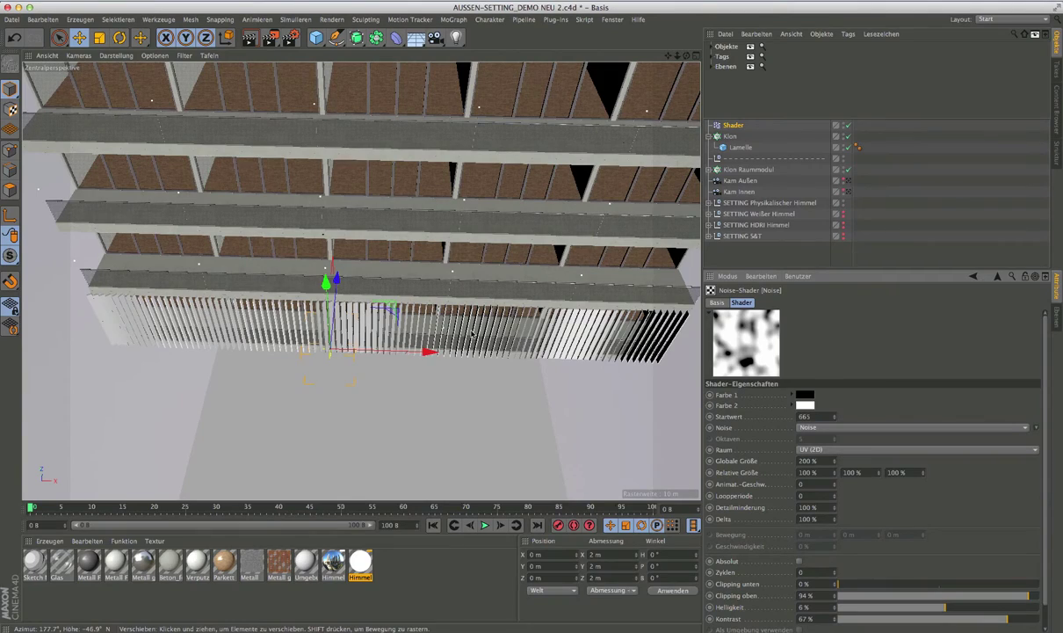
{"action": "mouse_move", "coordinate": [467, 337]}
{"action": "left_mouse_down", "text": "alt"}
{"action": "mouse_move", "coordinate": [454, 257]}
{"action": "mouse_move", "coordinate": [319, 313]}
{"action": "left_mouse_up", "text": "alt"}
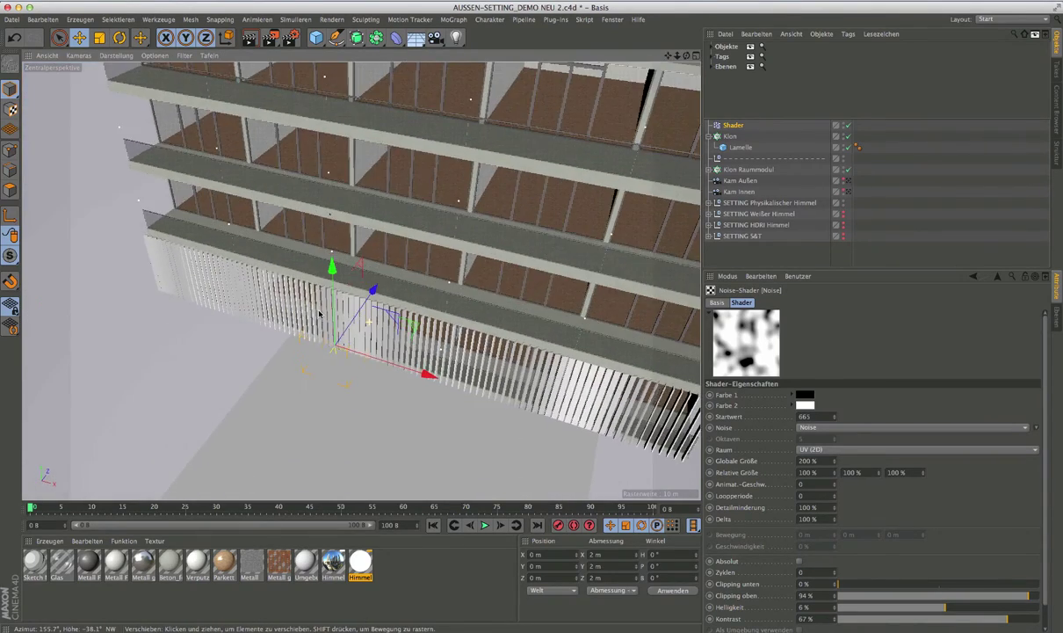
Rename the lamella cloner to 'Klon Ebene 1'
{"action": "left_click_drag", "start_coordinate": [377, 342], "coordinate": [398, 309], "text": "alt"}
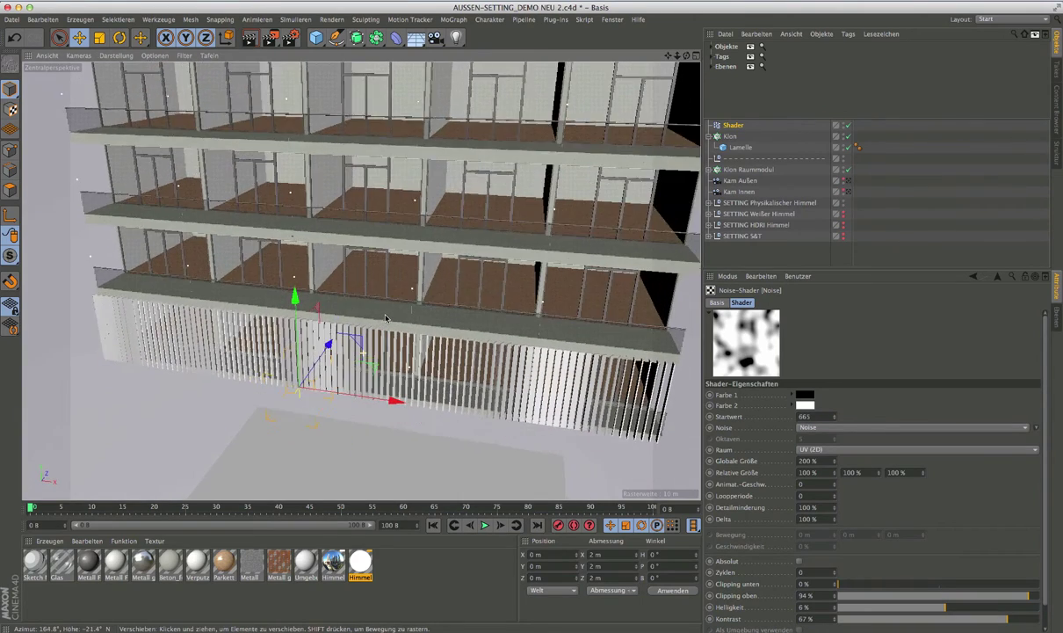
{"action": "middle_click_drag", "start_coordinate": [367, 336], "coordinate": [400, 348], "text": "alt"}
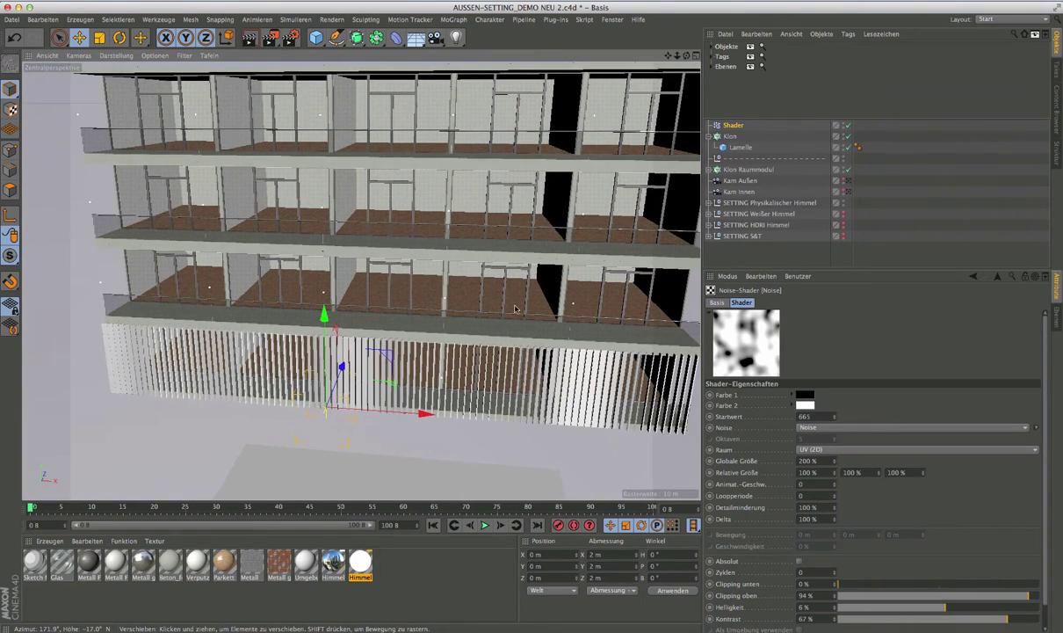
{"action": "left_click", "coordinate": [732, 138]}
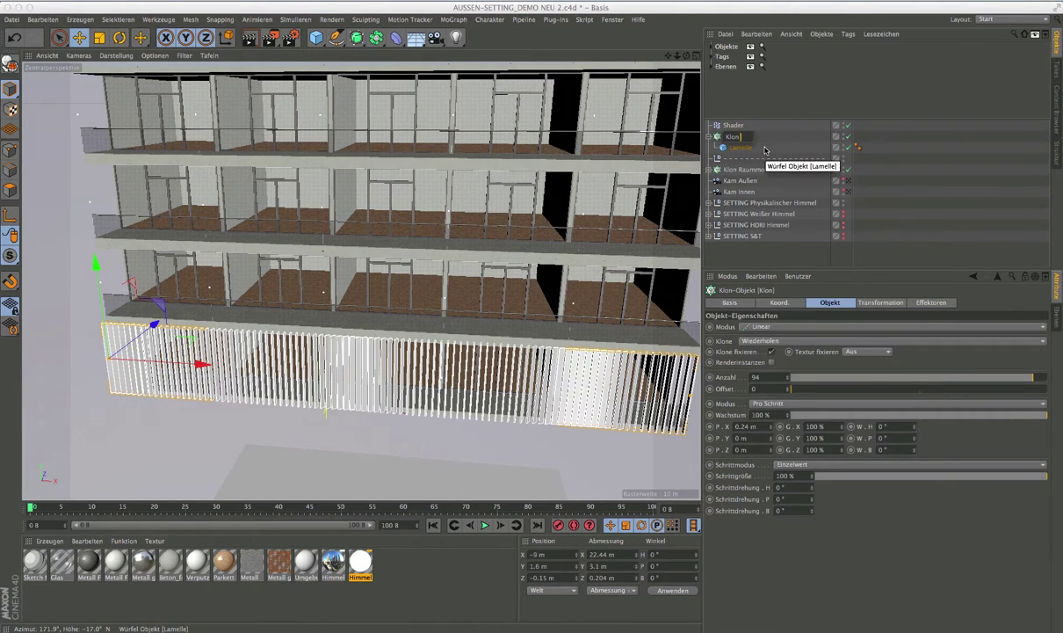
{"action": "type", "text": " Eb"}
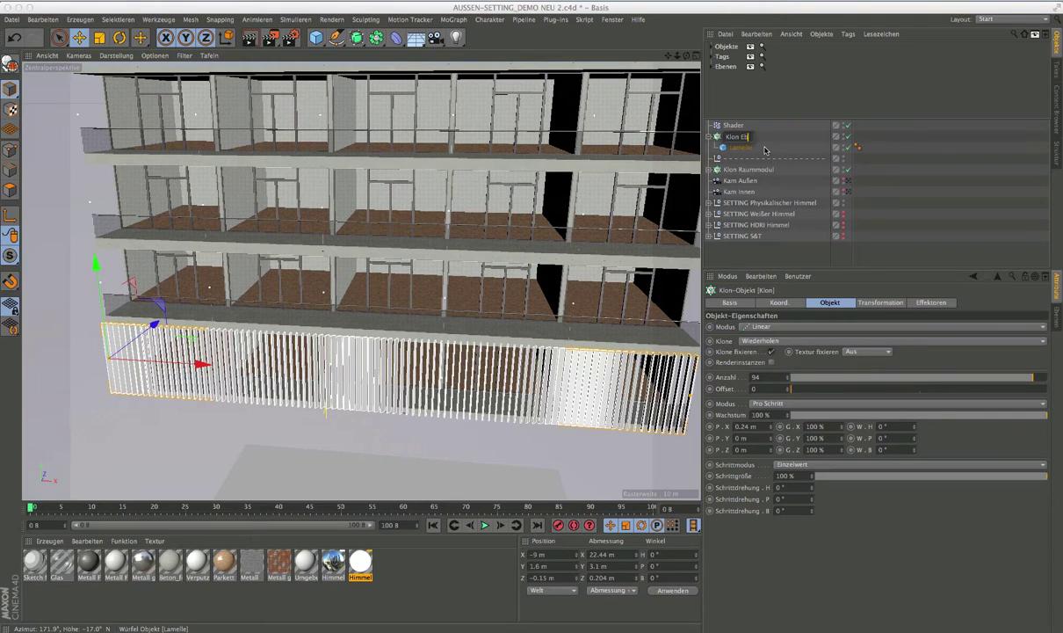
{"action": "type", "text": "ene"}
{"action": "type", "text": " 1"}
{"action": "left_click", "coordinate": [769, 126]}
Rename the Shader effector to 'Shader Ebene 1' and select both objects
{"action": "double_click", "coordinate": [736, 126]}
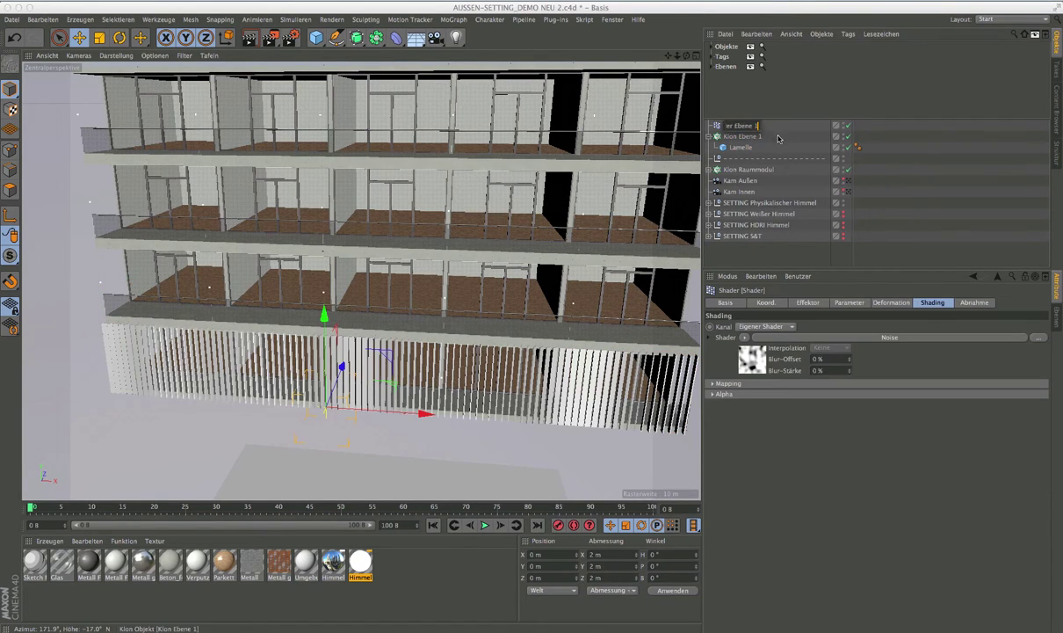
{"action": "type", "text": "Ebene 1"}
{"action": "key", "text": "Return"}
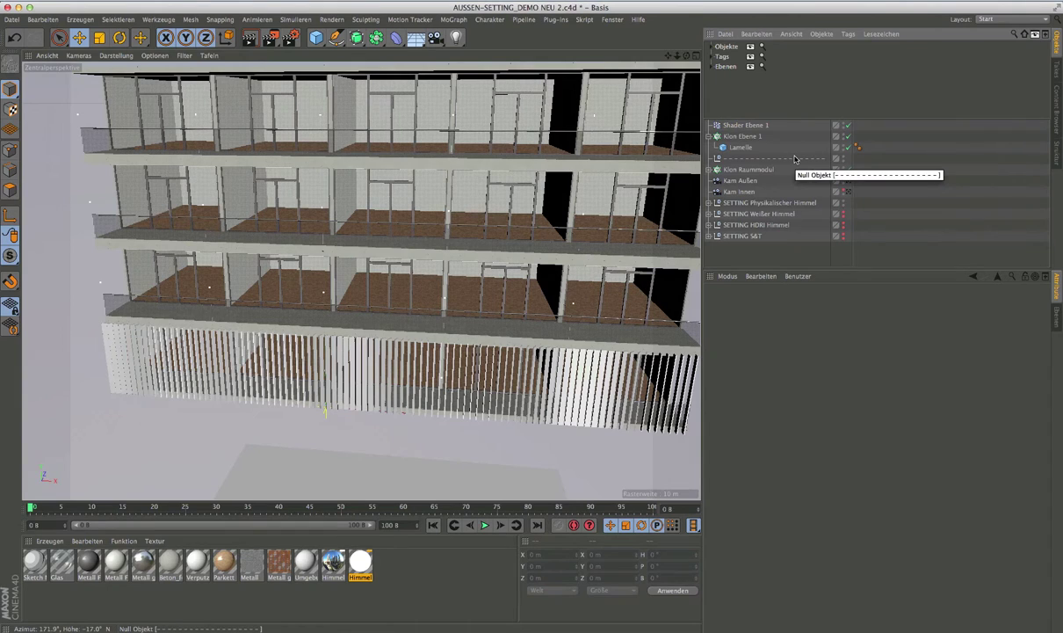
{"action": "left_click_drag", "start_coordinate": [741, 137], "coordinate": [737, 126]}
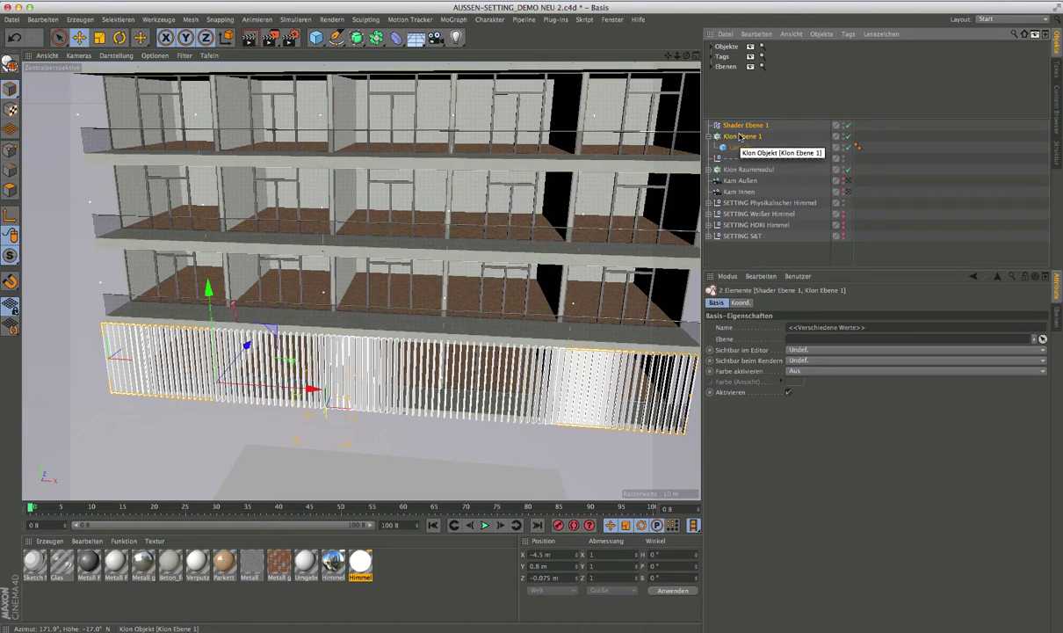
Paste a copy of the clone and shader pair and raise the copied lamellae to Y 4.8 m
{"action": "key", "text": "ctrl+v"}
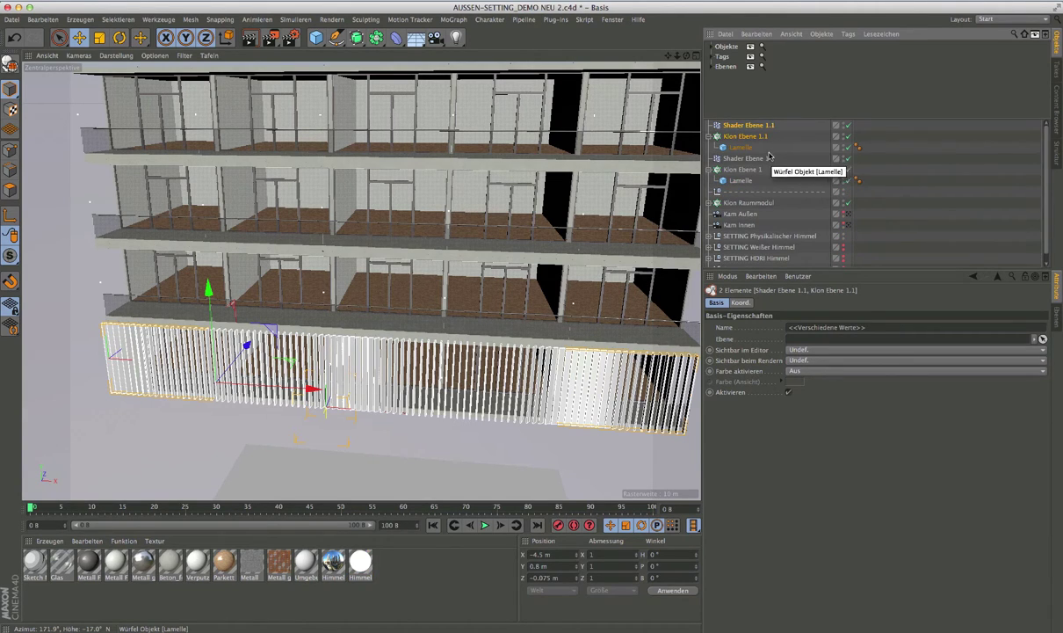
{"action": "left_click", "coordinate": [753, 138]}
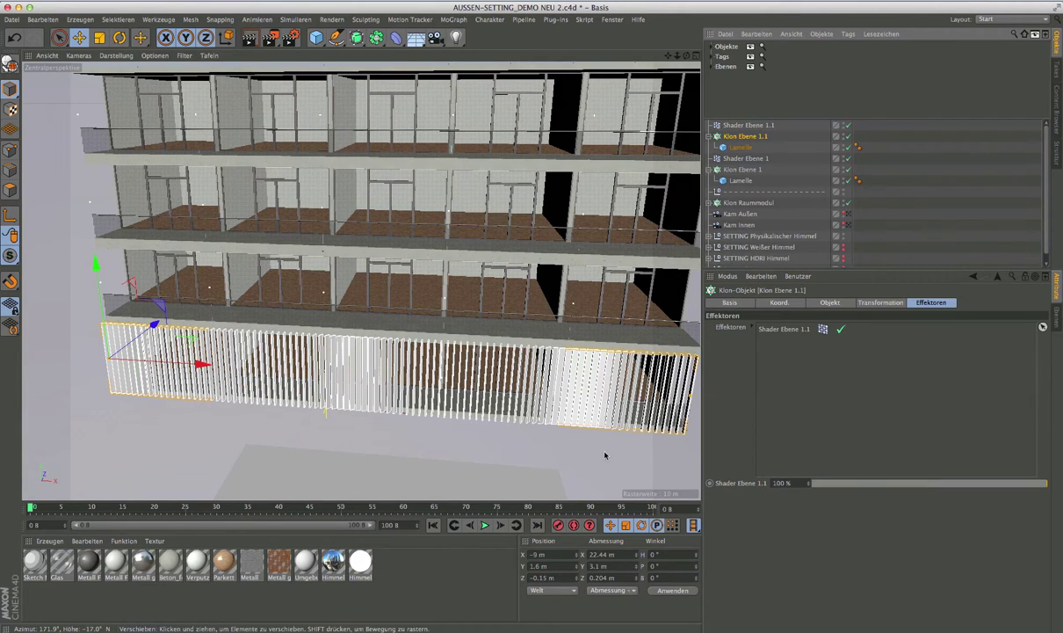
{"action": "left_click", "coordinate": [557, 569]}
{"action": "type", "text": "+3.2"}
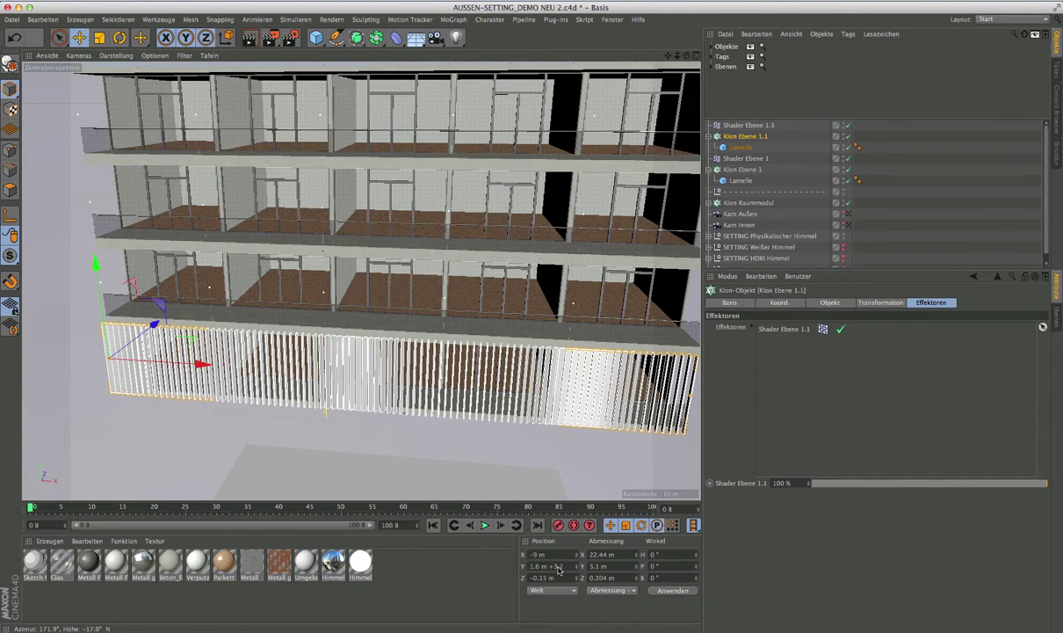
{"action": "key", "text": "Return"}
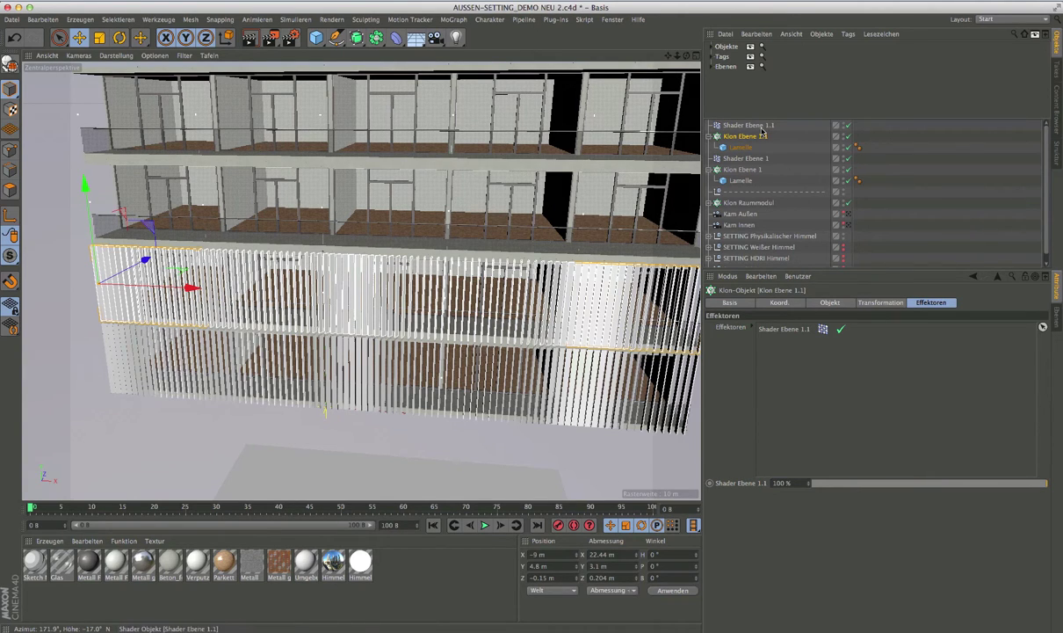
{"action": "left_click", "coordinate": [847, 125]}
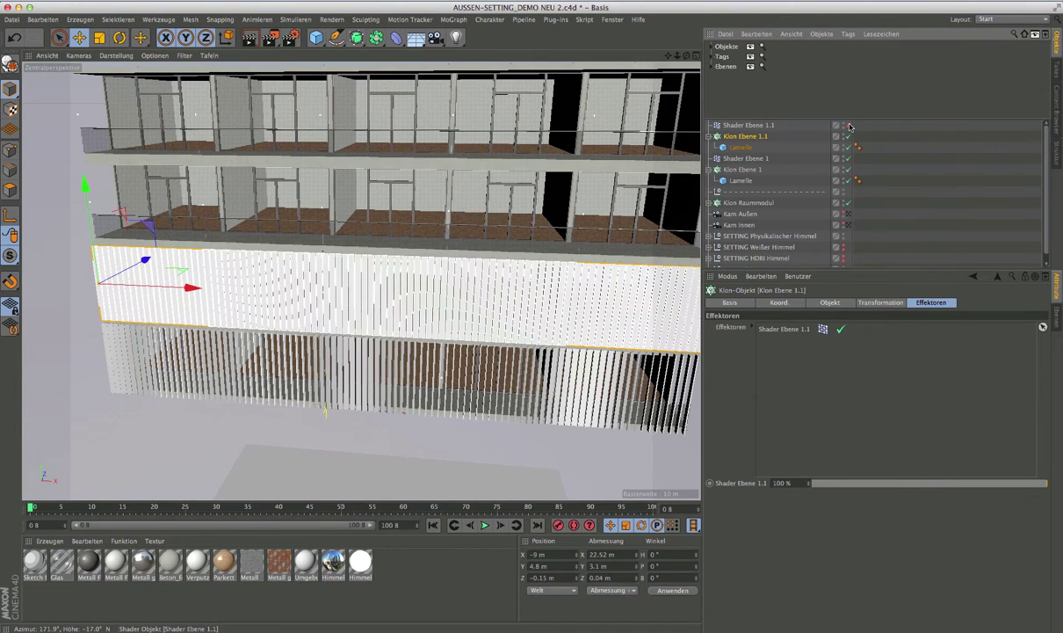
{"action": "left_click", "coordinate": [847, 125]}
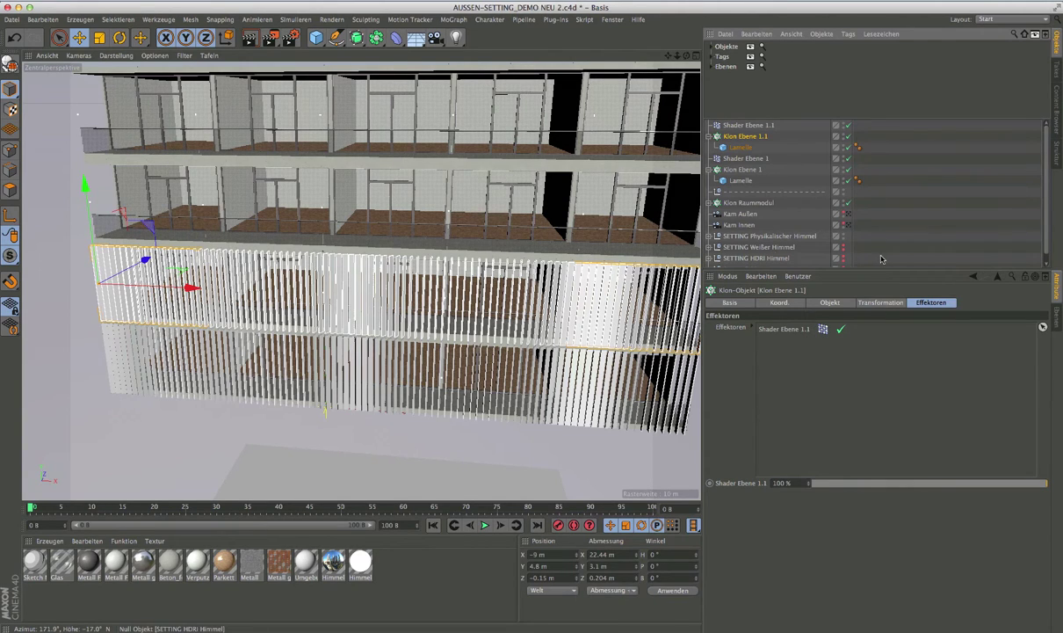
{"action": "left_click", "coordinate": [748, 125]}
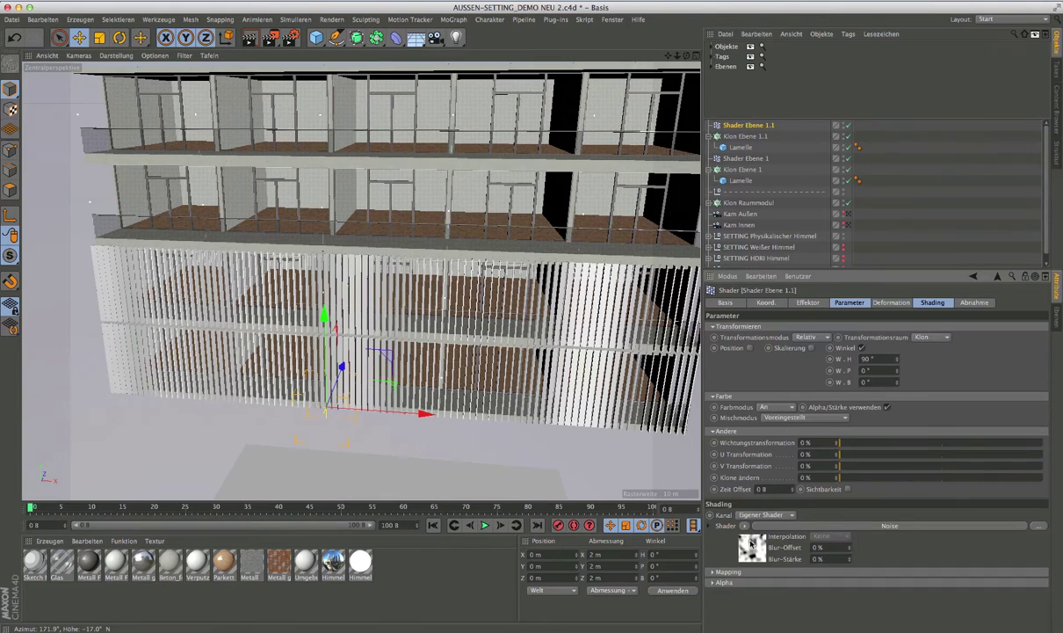
Set the copied noise seed to 666 and rename the pair 'Klon Ebene 2' and 'Shader Ebene 2'
{"action": "left_click", "coordinate": [751, 545]}
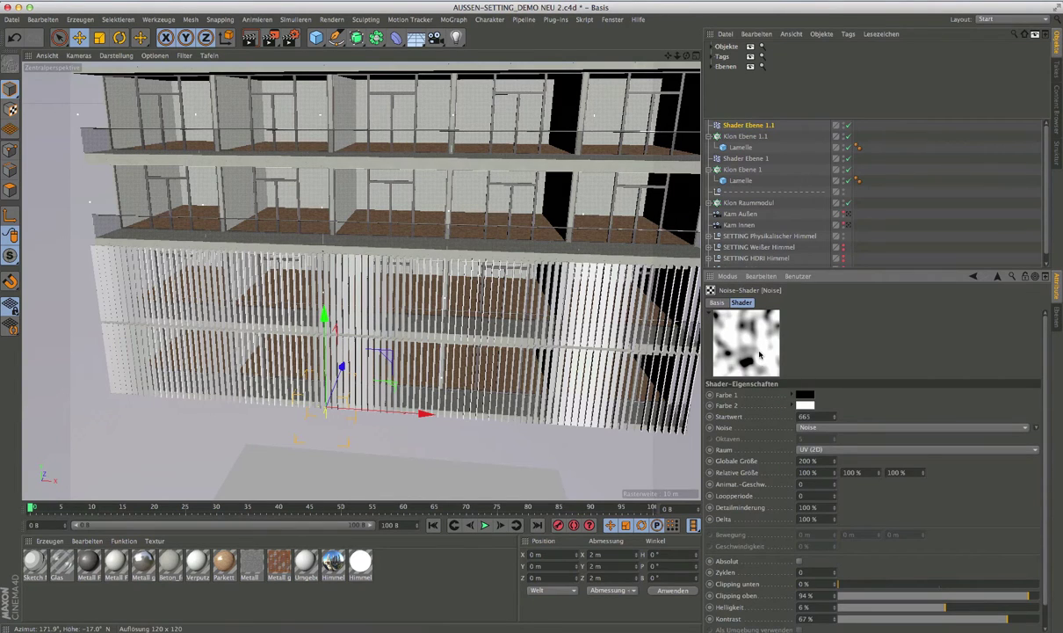
{"action": "left_click", "coordinate": [835, 416]}
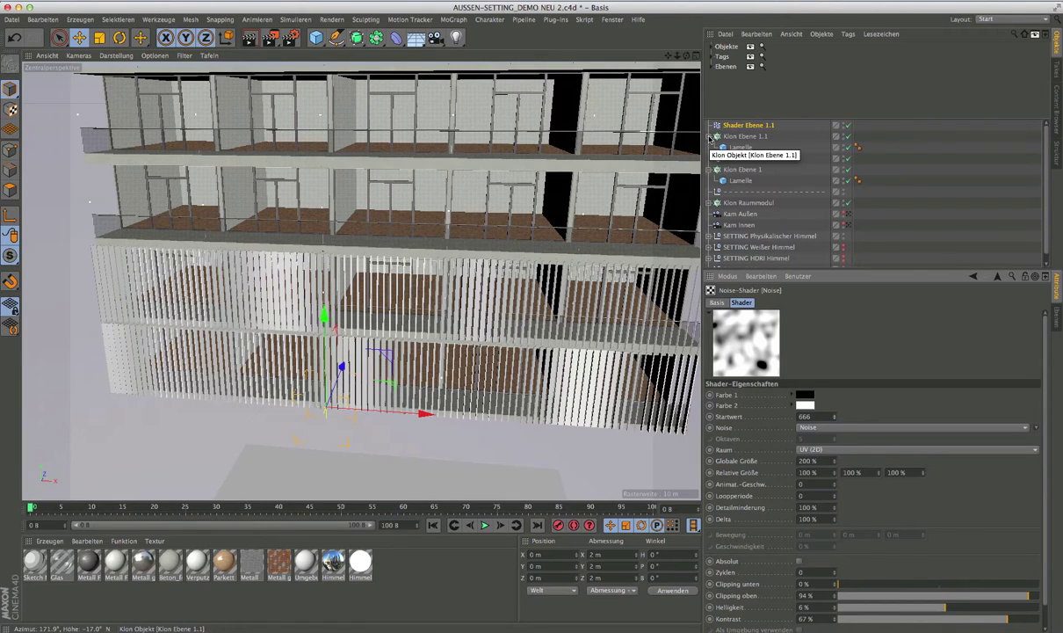
{"action": "double_click", "coordinate": [749, 138]}
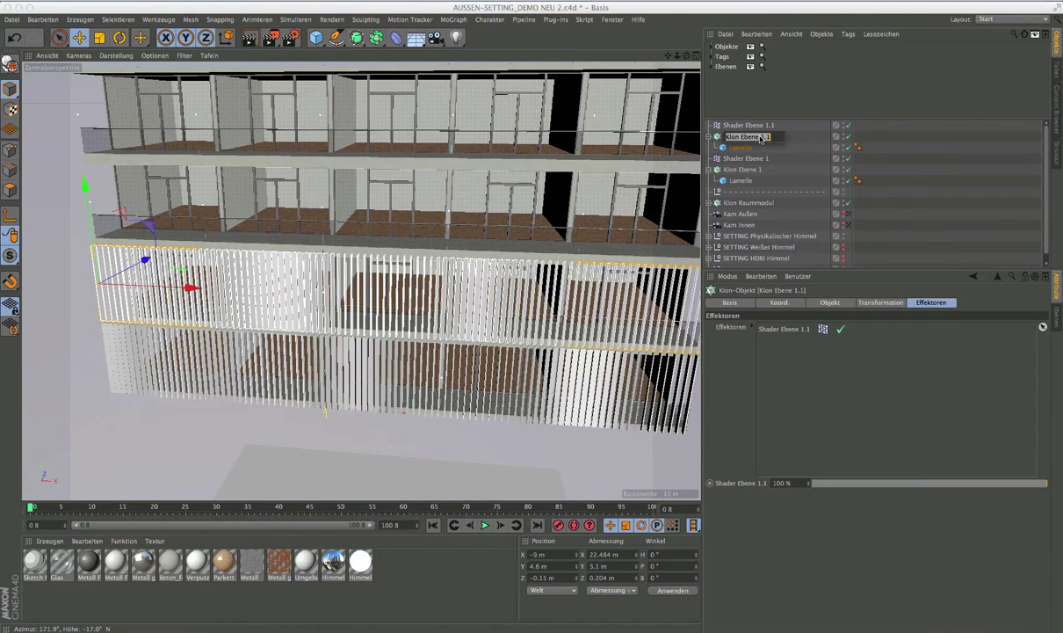
{"action": "left_click_drag", "start_coordinate": [761, 139], "coordinate": [782, 142]}
{"action": "type", "text": "2"}
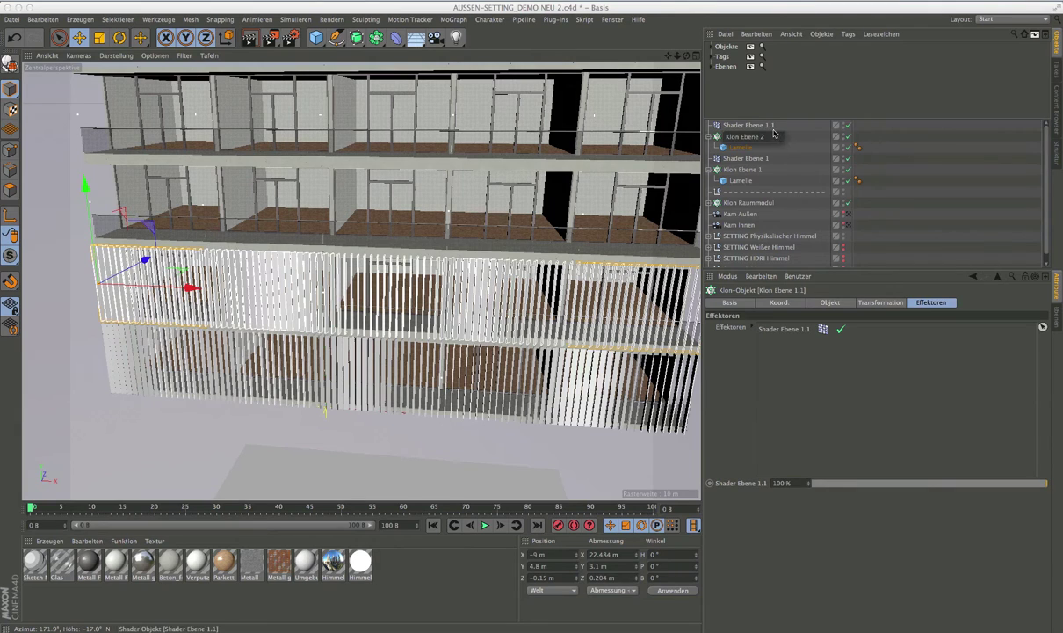
{"action": "left_click", "coordinate": [770, 126]}
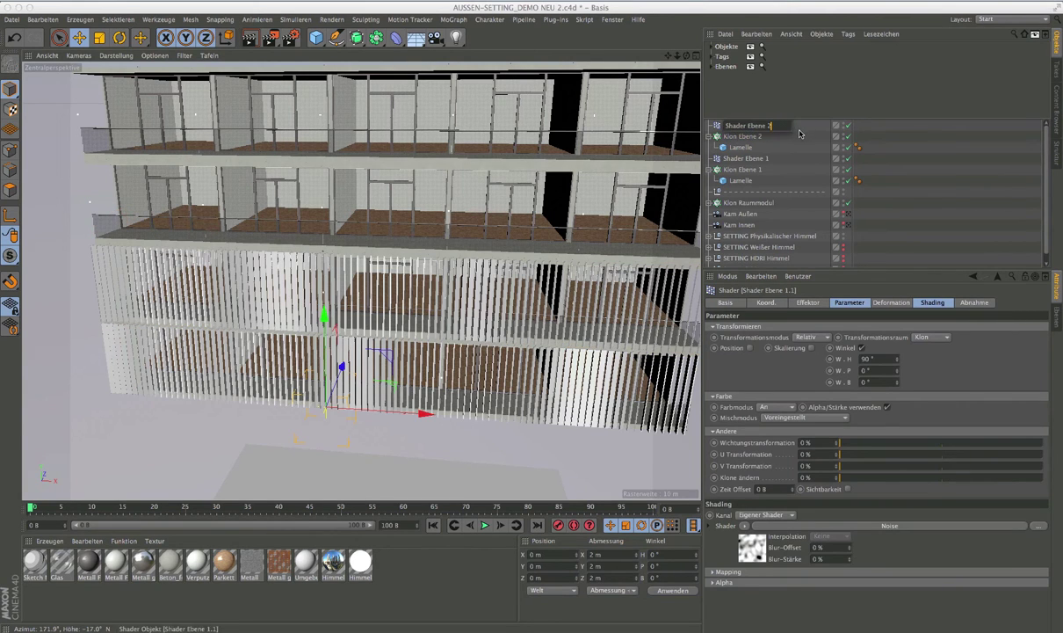
{"action": "type", "text": "2"}
{"action": "left_click", "coordinate": [747, 137]}
{"action": "left_click", "coordinate": [753, 128], "text": "ctrl"}
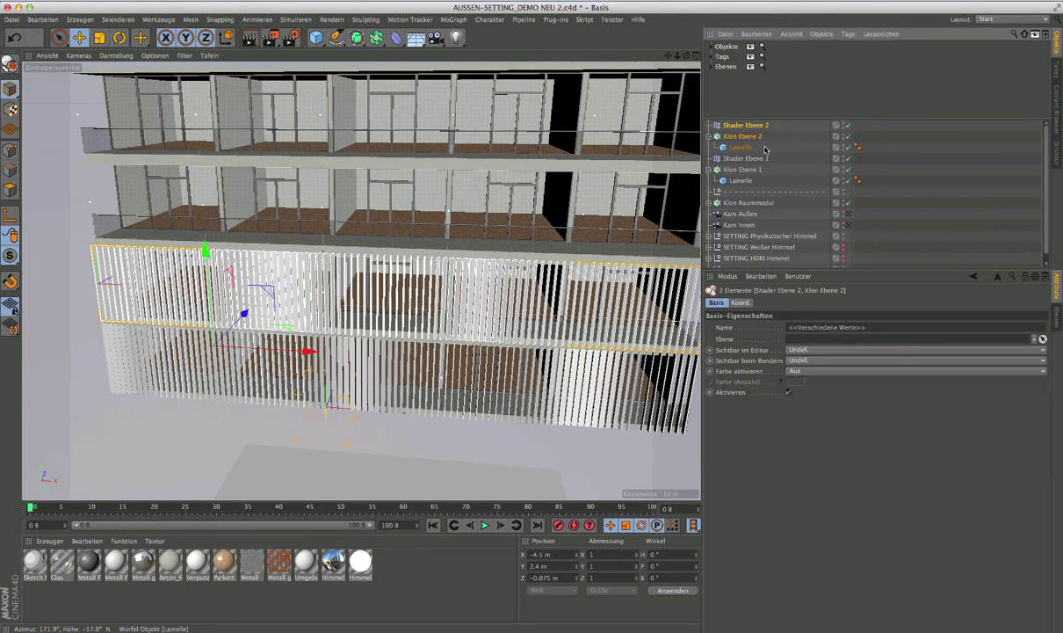
Duplicate the Ebene 2 pair and rename the copies 'Klon Ebene 3' and 'Shader Ebene 3'
{"action": "key", "text": "ctrl+c"}
{"action": "key", "text": "ctrl+v"}
{"action": "left_click", "coordinate": [756, 137]}
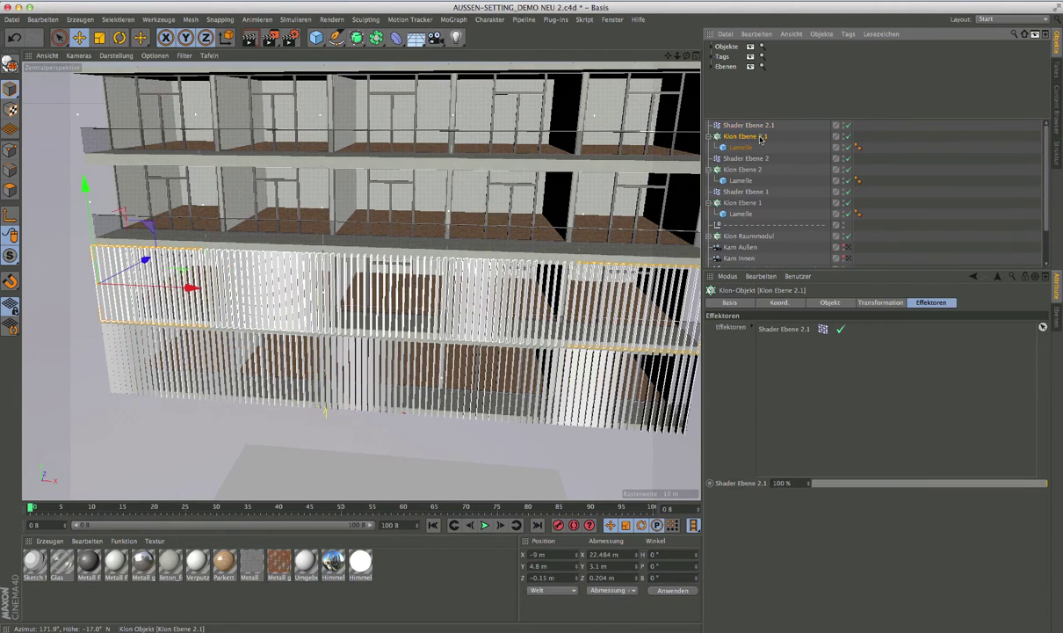
{"action": "double_click", "coordinate": [777, 138]}
{"action": "type", "text": "3"}
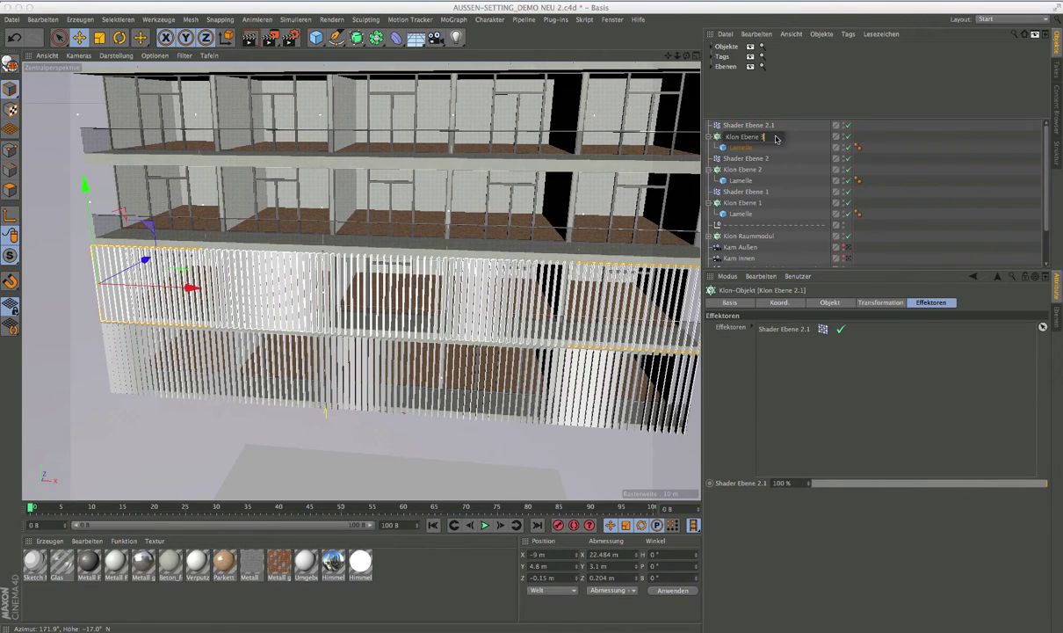
{"action": "key", "text": "Return"}
{"action": "left_click", "coordinate": [751, 125]}
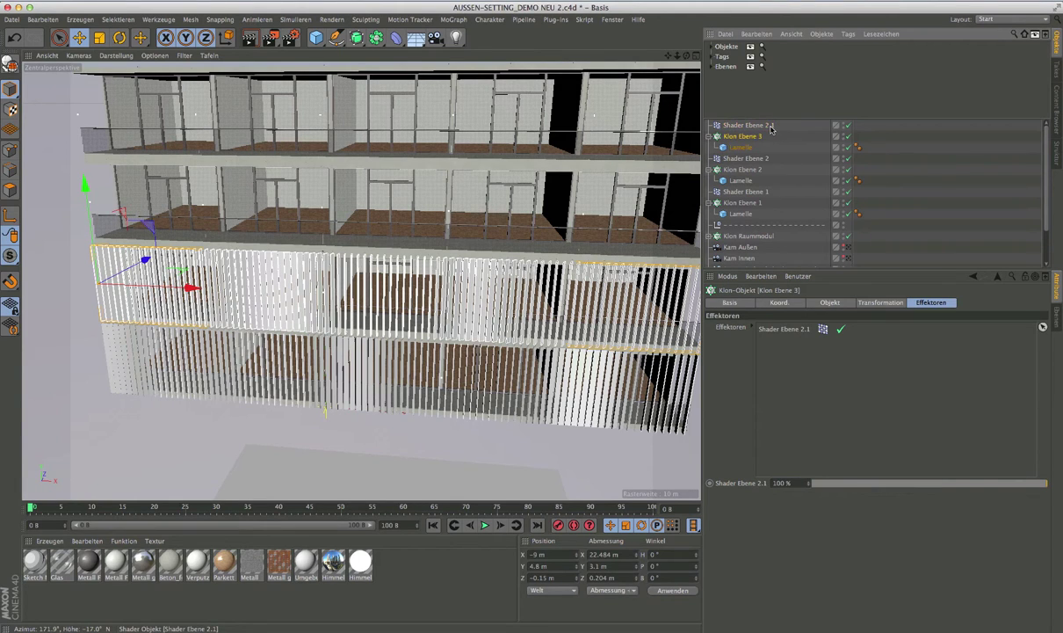
{"action": "double_click", "coordinate": [770, 125]}
{"action": "type", "text": "3"}
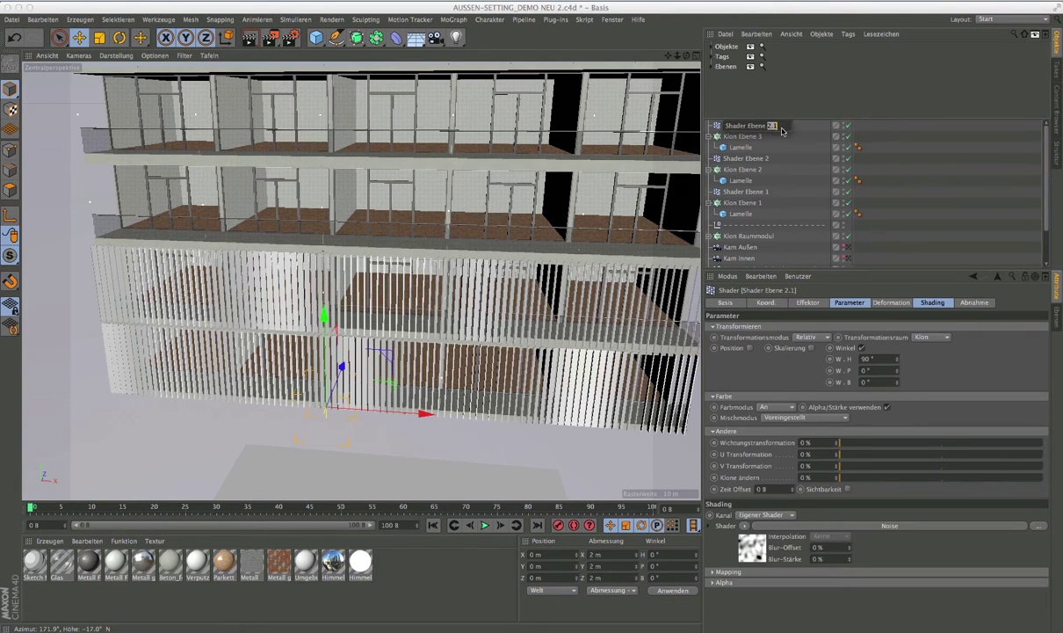
{"action": "key", "text": "Return"}
{"action": "left_click", "coordinate": [743, 138]}
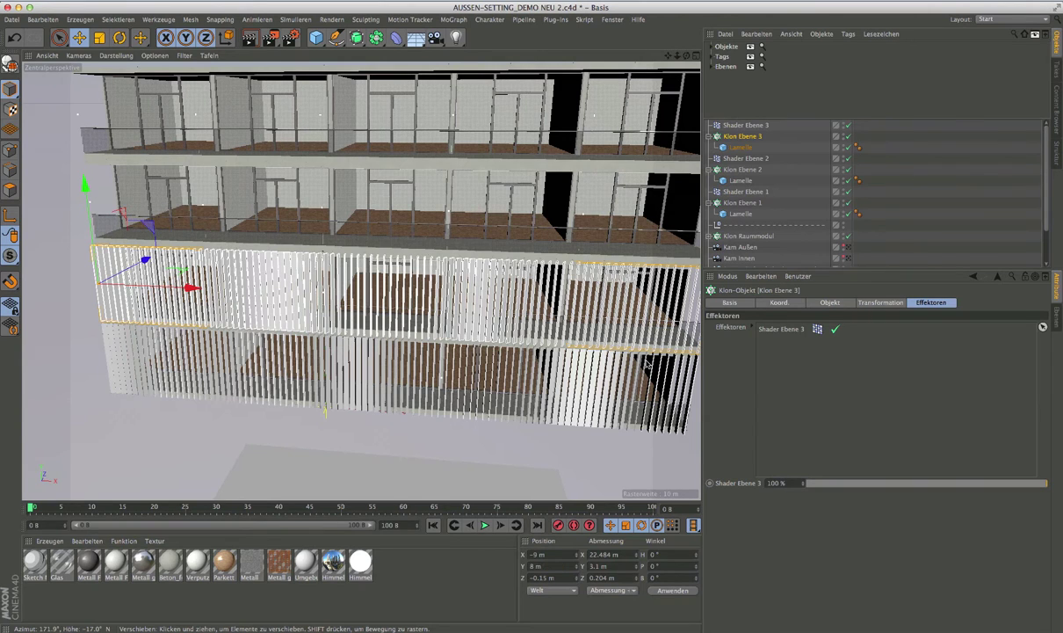
Raise Klon Ebene 3 to Y 8 m and set Shader Ebene 3's noise seed to 667
{"action": "key", "text": "Return"}
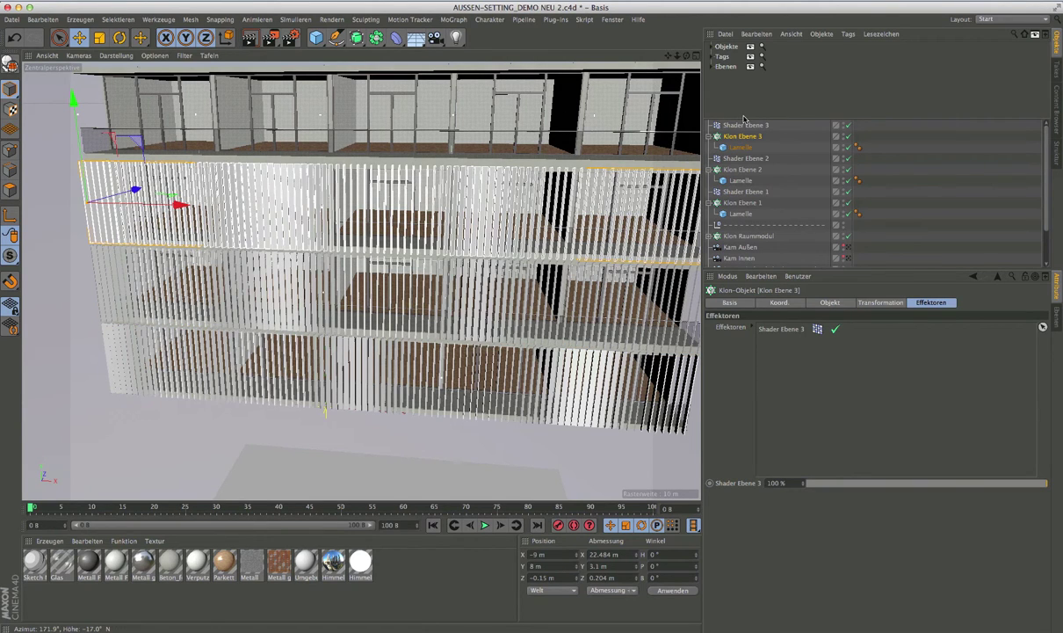
{"action": "left_click", "coordinate": [754, 125]}
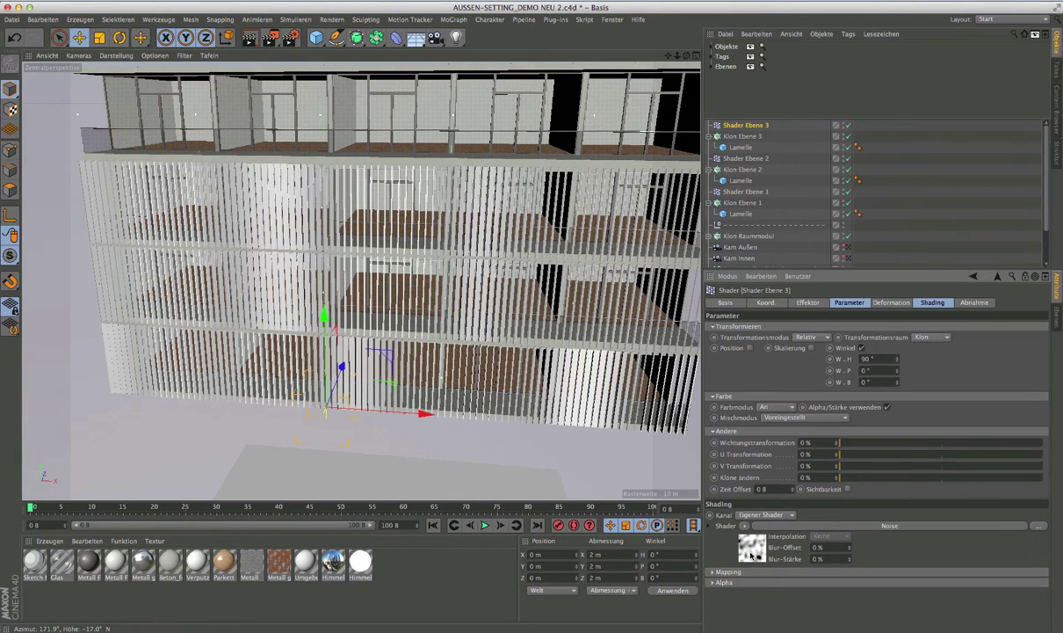
{"action": "left_click", "coordinate": [883, 526]}
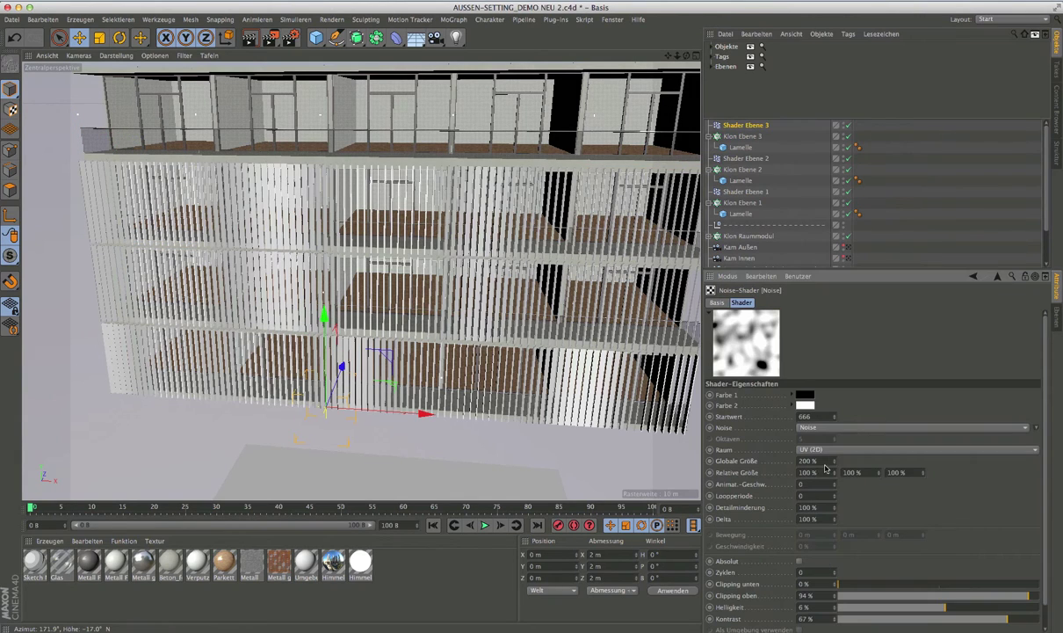
{"action": "left_click", "coordinate": [835, 415]}
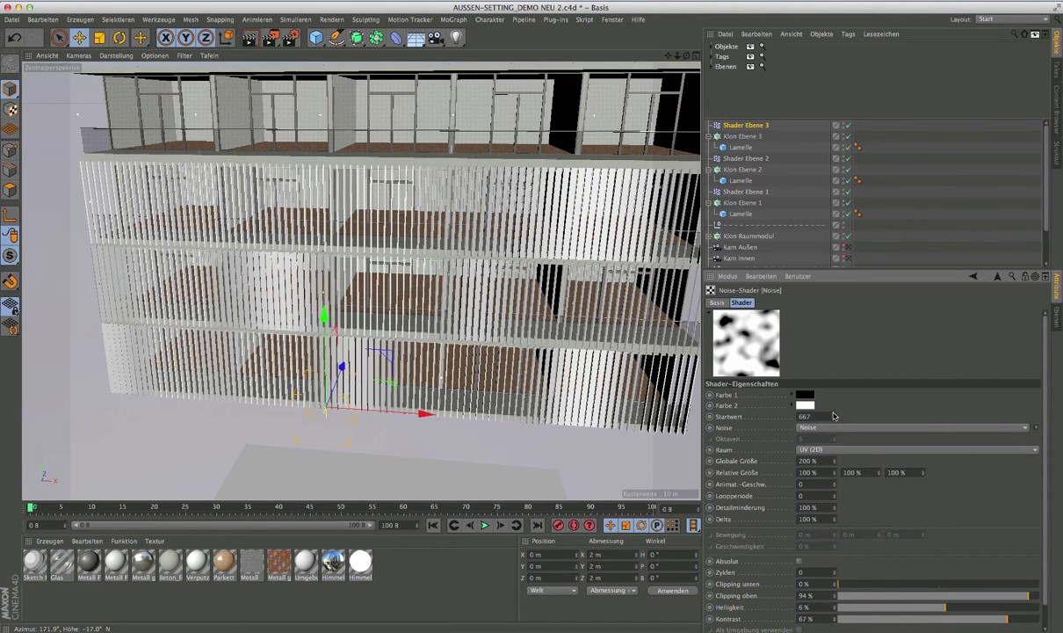
{"action": "left_click", "coordinate": [749, 126]}
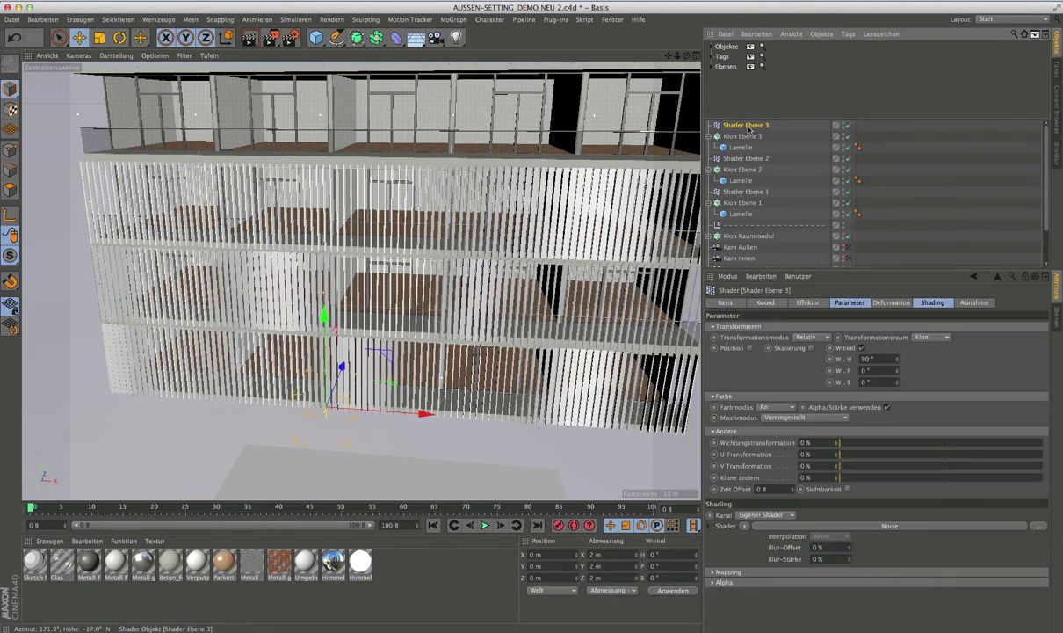
Duplicate the Klon/Shader Ebene 3 pair and rename the copies Klon Ebene 4 and Shader Ebene 4
{"action": "left_click", "coordinate": [742, 138], "text": "shift"}
{"action": "key", "text": "ctrl+c"}
{"action": "key", "text": "ctrl+v"}
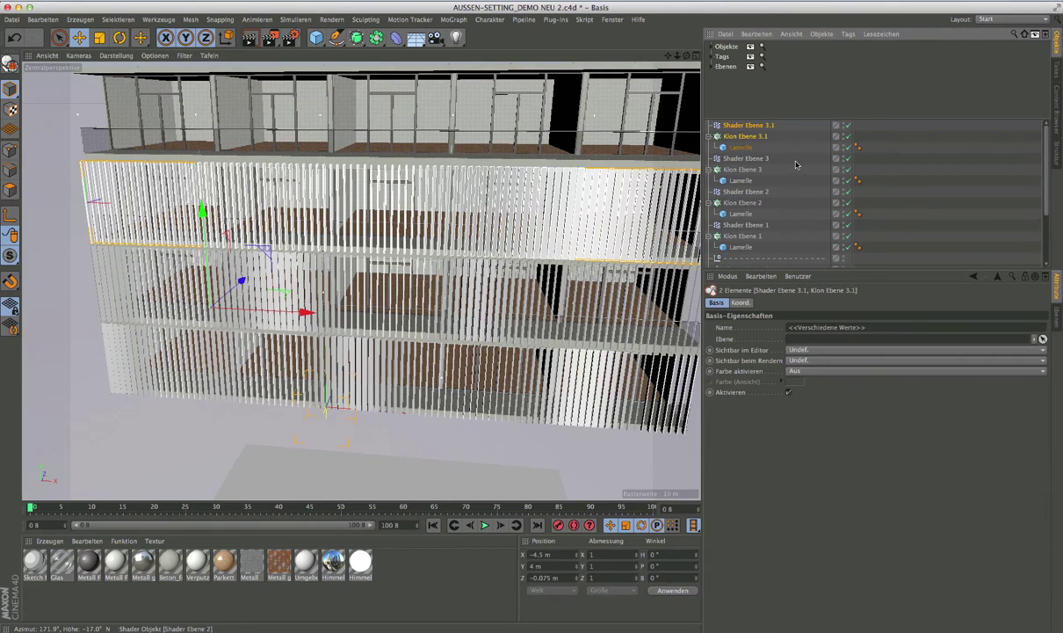
{"action": "left_click", "coordinate": [765, 138]}
{"action": "double_click", "coordinate": [765, 138]}
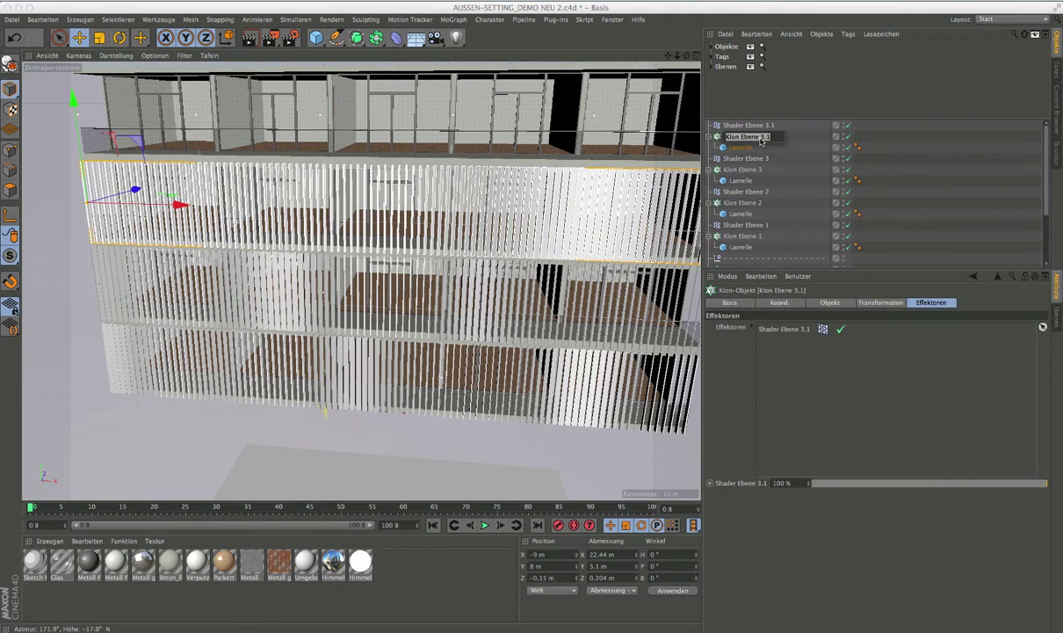
{"action": "type", "text": "4"}
{"action": "key", "text": "Return"}
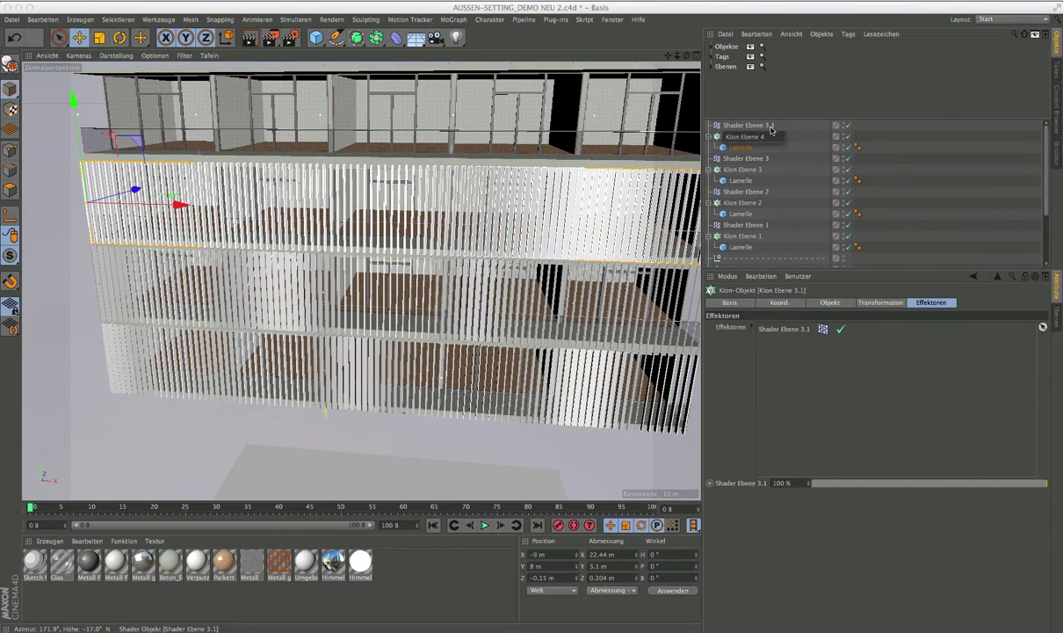
{"action": "double_click", "coordinate": [767, 127]}
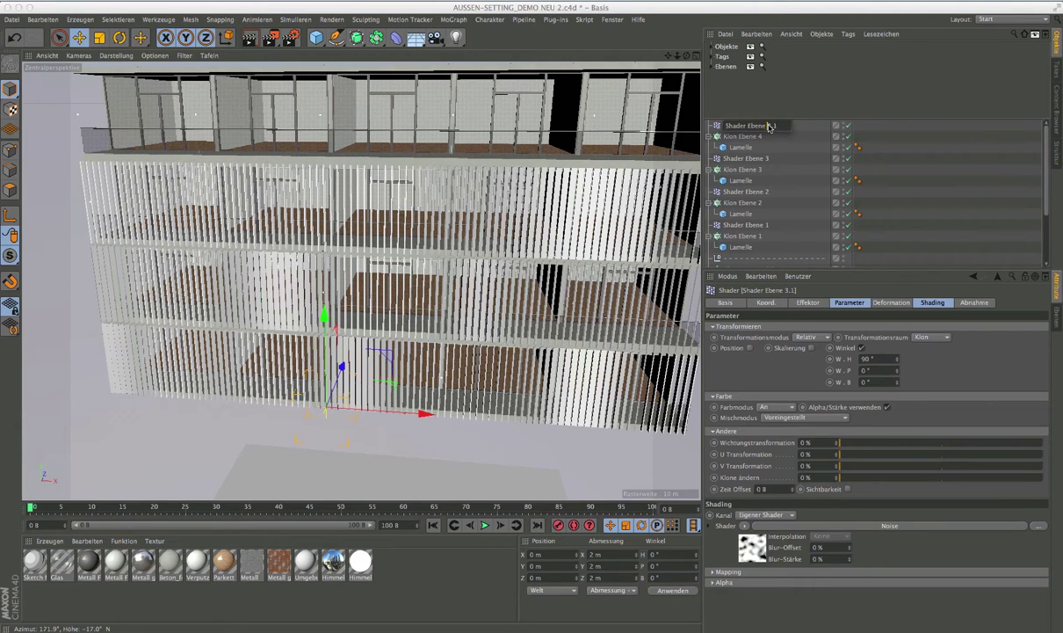
{"action": "type", "text": "4"}
{"action": "key", "text": "Return"}
Lift Klon Ebene 4 to Y 11.2 m for the top floor
{"action": "left_click", "coordinate": [743, 136]}
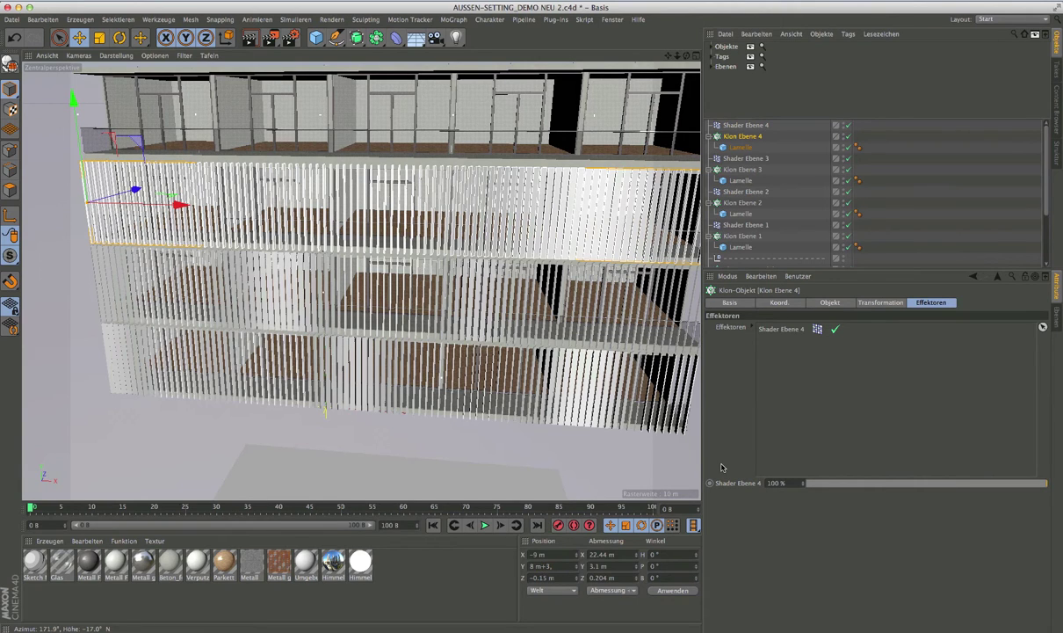
{"action": "key", "text": "Return"}
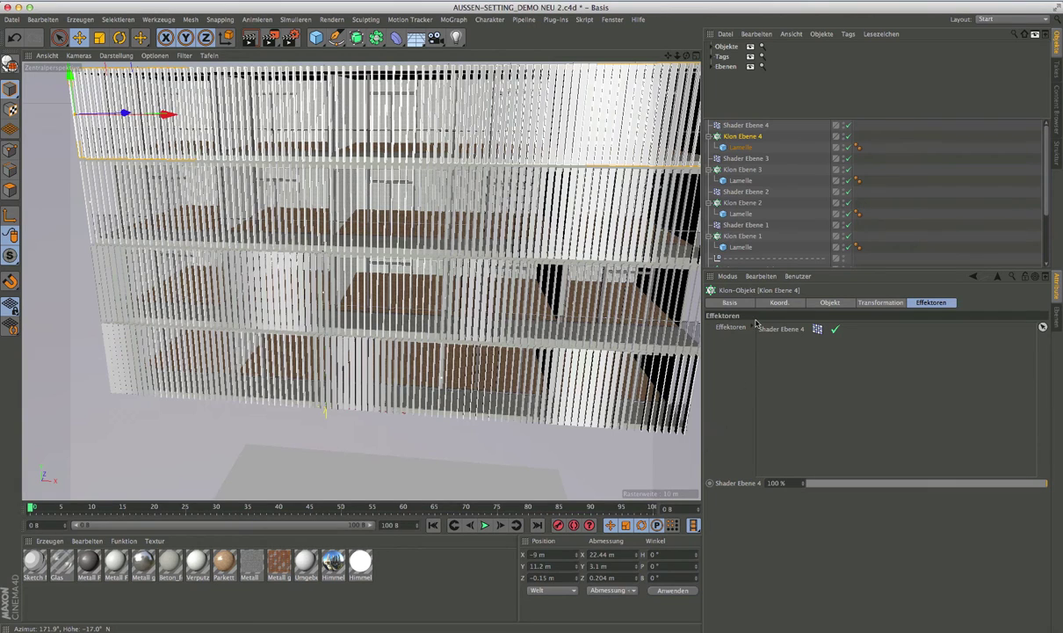
{"action": "left_click", "coordinate": [738, 125]}
Step Shader Ebene 4's noise Startwert up from 668 to 673, then deselect everything
{"action": "left_click", "coordinate": [760, 546]}
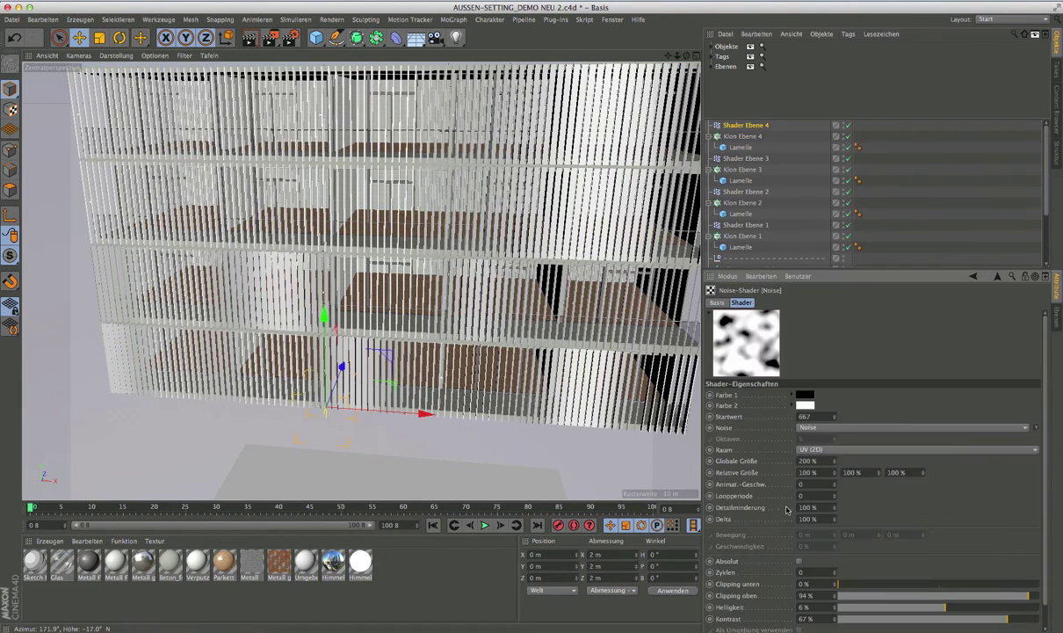
{"action": "left_click", "coordinate": [835, 413]}
{"action": "left_click", "coordinate": [835, 413]}
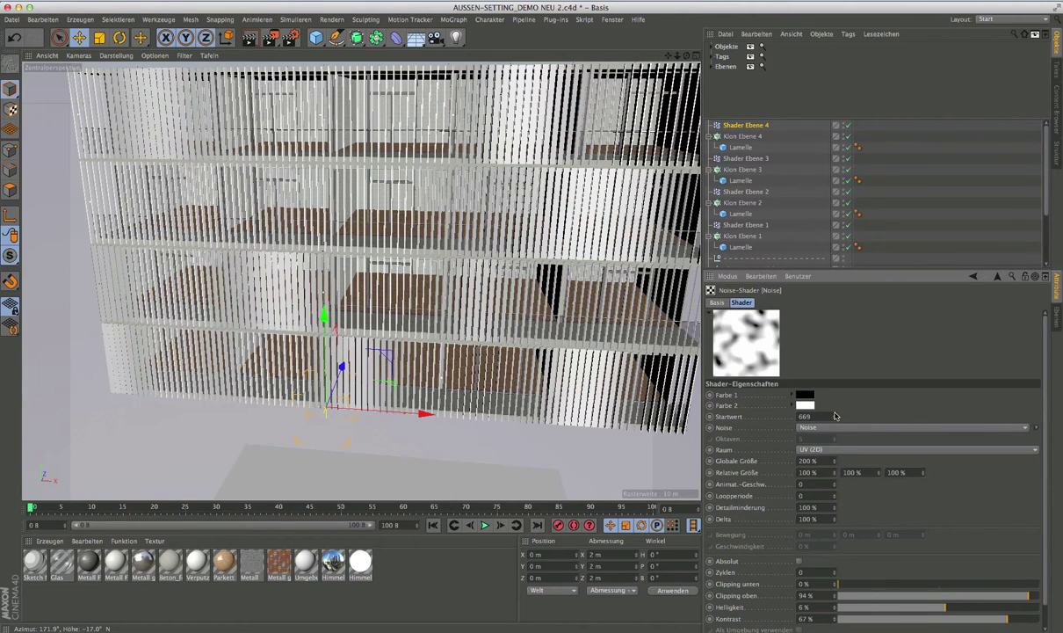
{"action": "left_click", "coordinate": [835, 413]}
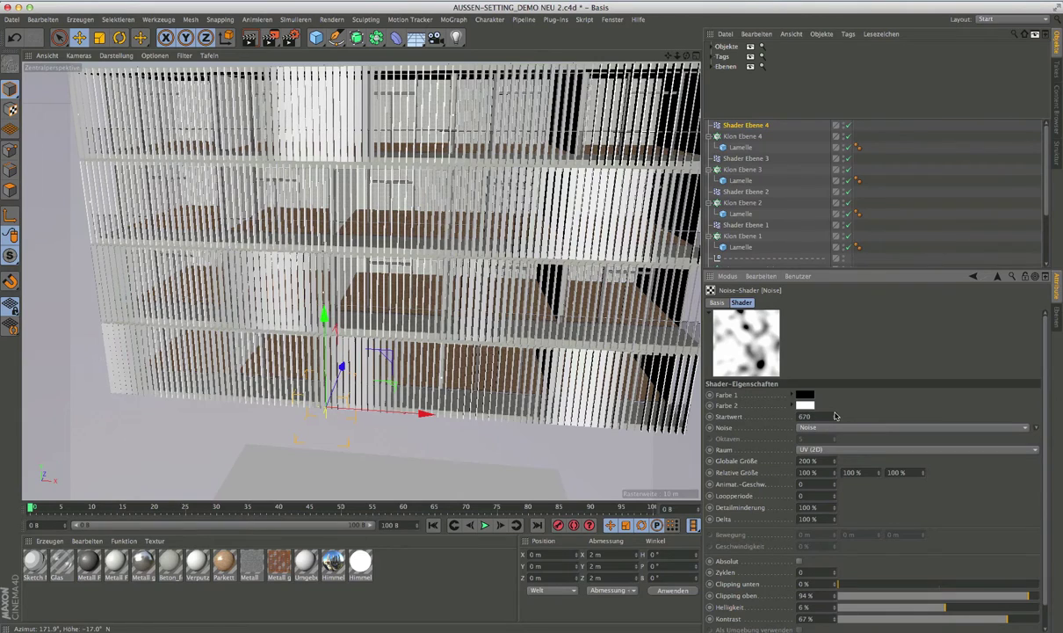
{"action": "left_click", "coordinate": [834, 414]}
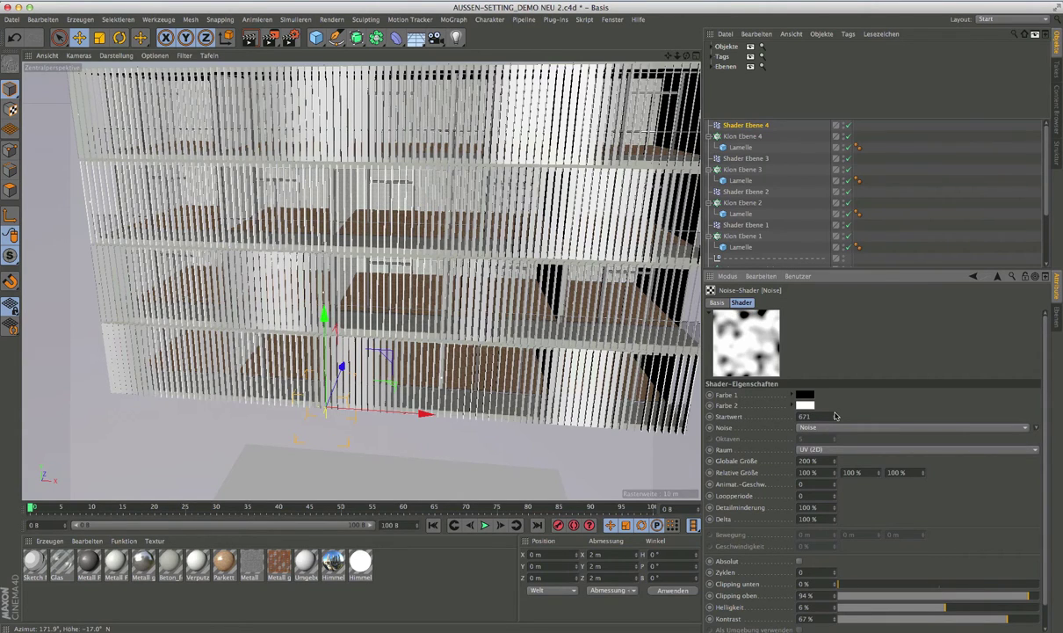
{"action": "left_click", "coordinate": [834, 414]}
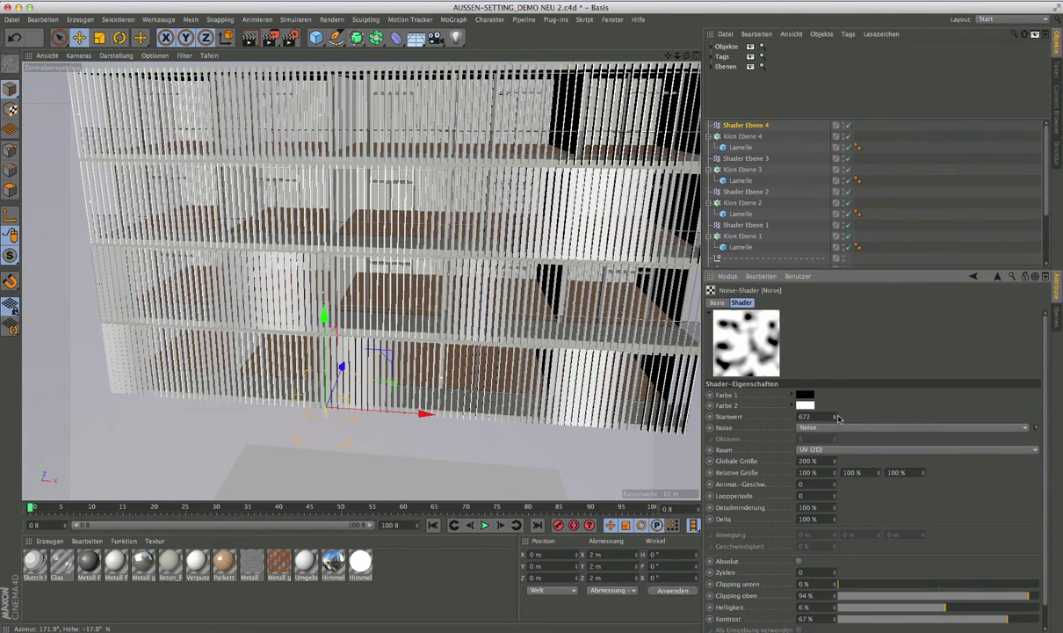
{"action": "left_click", "coordinate": [836, 415]}
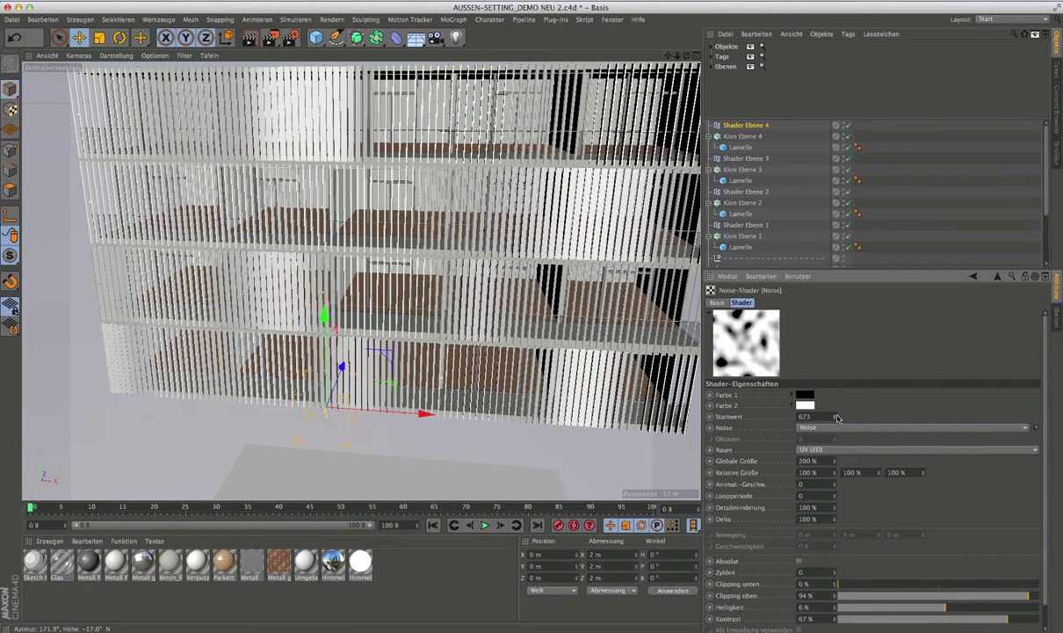
{"action": "left_click", "coordinate": [453, 224]}
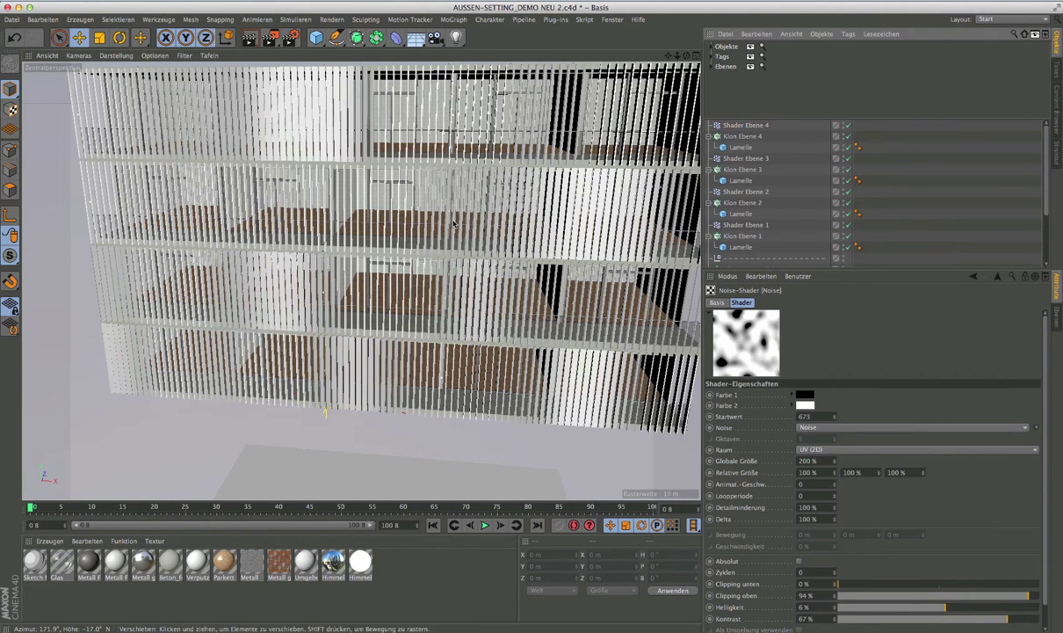
Orbit, pan and zoom to inspect the lamellae from the side, then select Lamelle under Klon Ebene 1
{"action": "mouse_move", "coordinate": [600, 199]}
{"action": "left_mouse_down", "text": "alt"}
{"action": "mouse_move", "coordinate": [516, 250]}
{"action": "mouse_move", "coordinate": [483, 244]}
{"action": "mouse_move", "coordinate": [519, 237]}
{"action": "left_mouse_up", "text": "alt"}
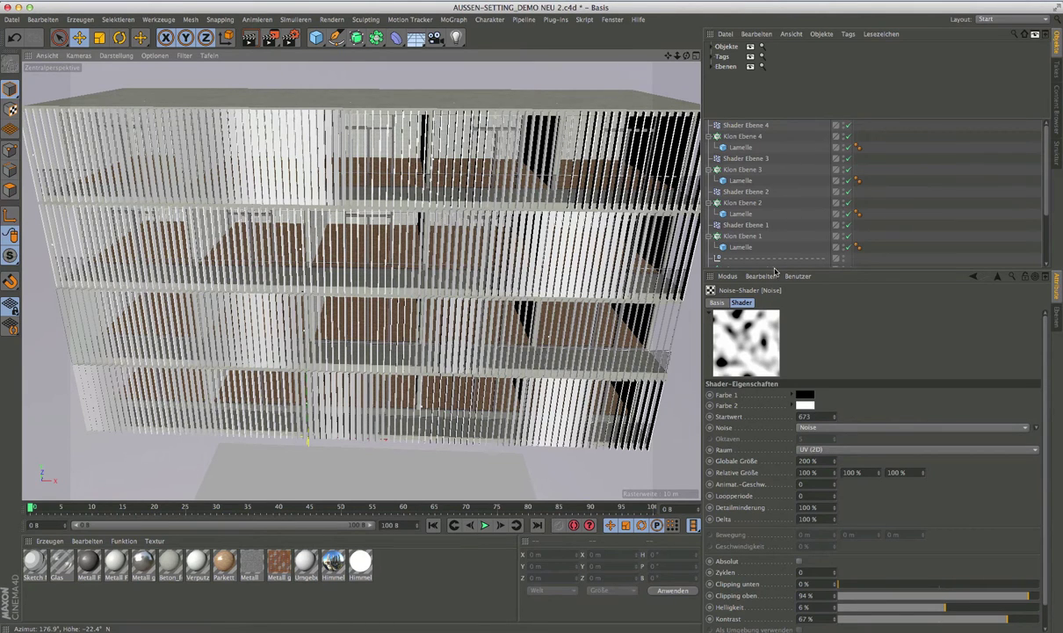
{"action": "left_click_drag", "start_coordinate": [773, 275], "coordinate": [774, 297]}
{"action": "mouse_move", "coordinate": [422, 263]}
{"action": "left_mouse_down", "text": "alt"}
{"action": "mouse_move", "coordinate": [363, 260]}
{"action": "mouse_move", "coordinate": [420, 303]}
{"action": "left_mouse_up", "text": "alt"}
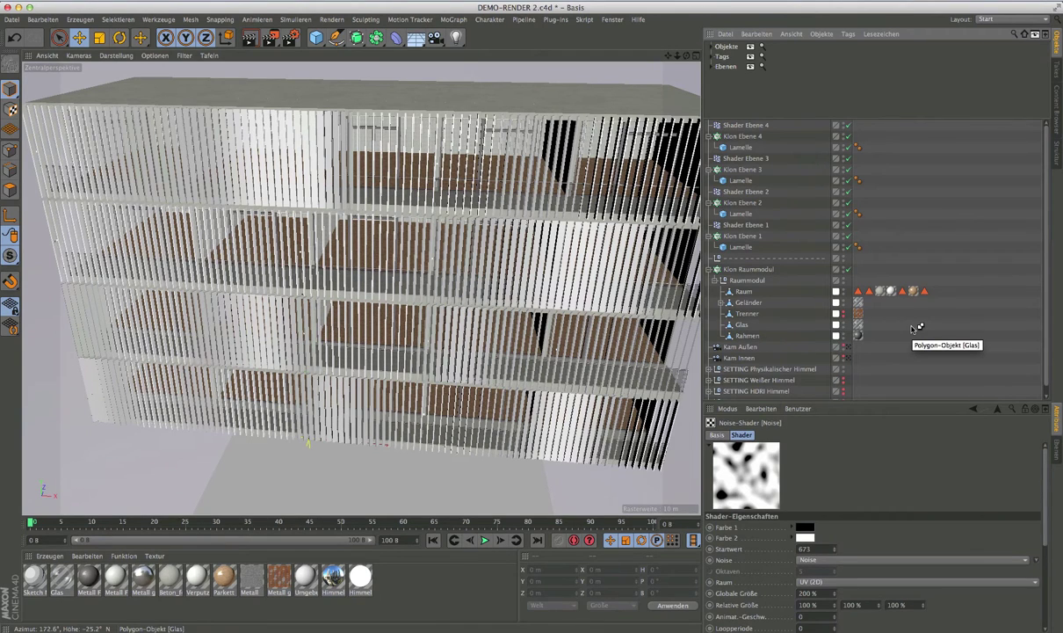
{"action": "middle_click_drag", "start_coordinate": [175, 239], "coordinate": [244, 235], "text": "alt"}
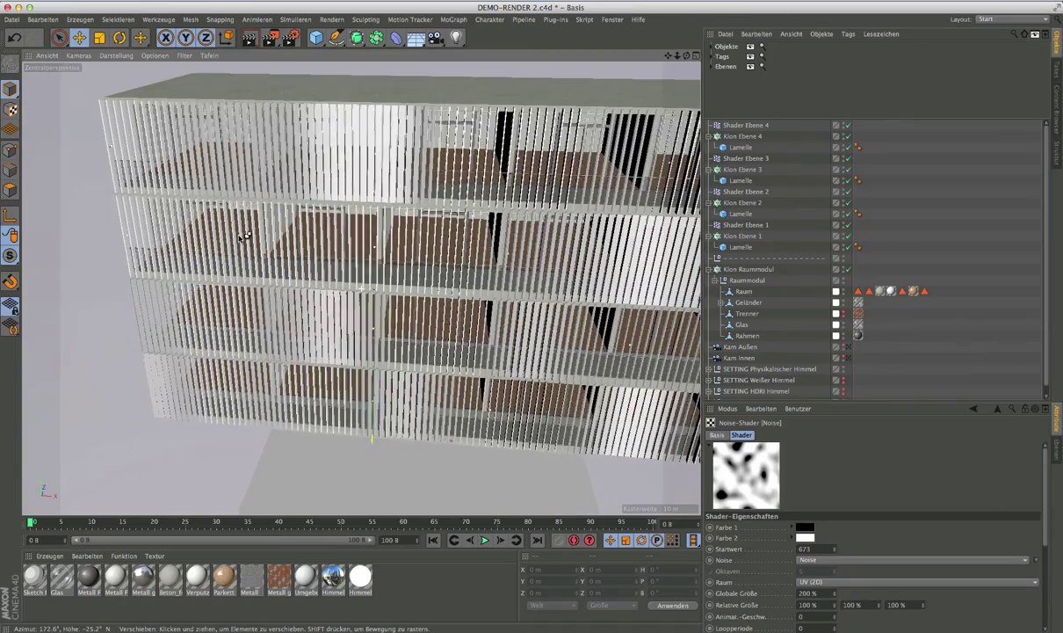
{"action": "scroll", "coordinate": [132, 189], "scroll_direction": "up", "scroll_amount": 2}
{"action": "scroll", "coordinate": [119, 178], "scroll_direction": "up", "scroll_amount": 2}
{"action": "scroll", "coordinate": [176, 180], "scroll_direction": "up", "scroll_amount": 3}
{"action": "scroll", "coordinate": [250, 190], "scroll_direction": "up", "scroll_amount": 2}
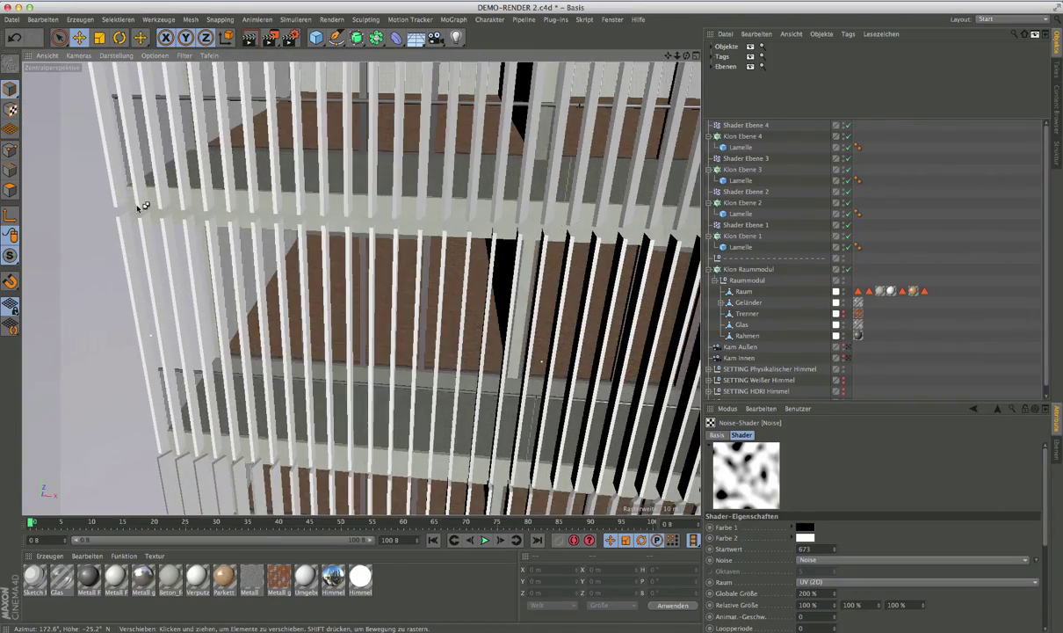
{"action": "left_click_drag", "start_coordinate": [139, 206], "coordinate": [111, 207], "text": "alt"}
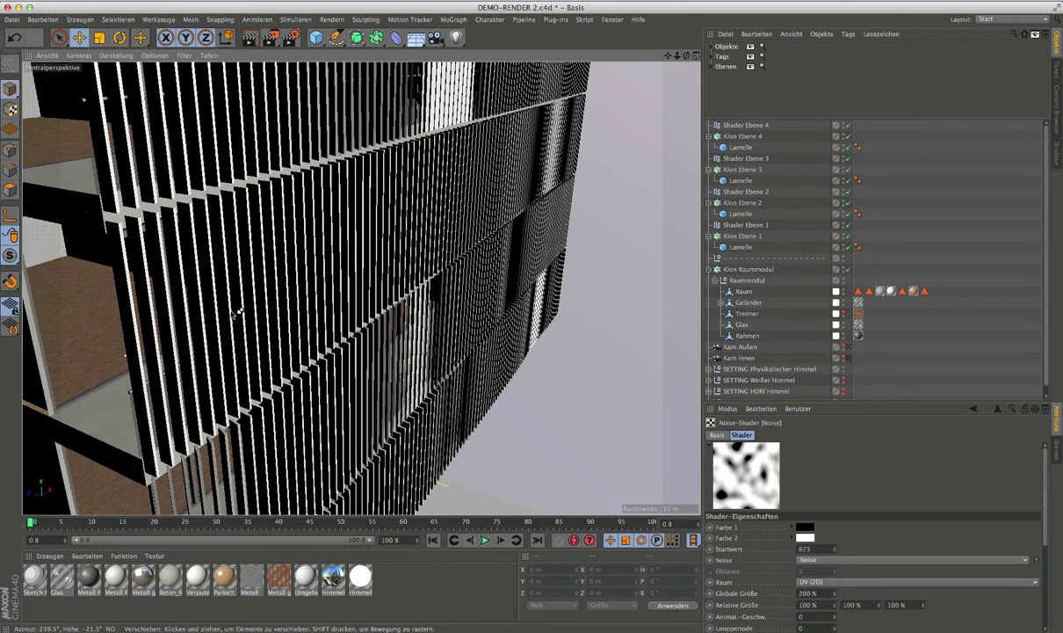
{"action": "left_click_drag", "start_coordinate": [224, 297], "coordinate": [263, 272], "text": "alt"}
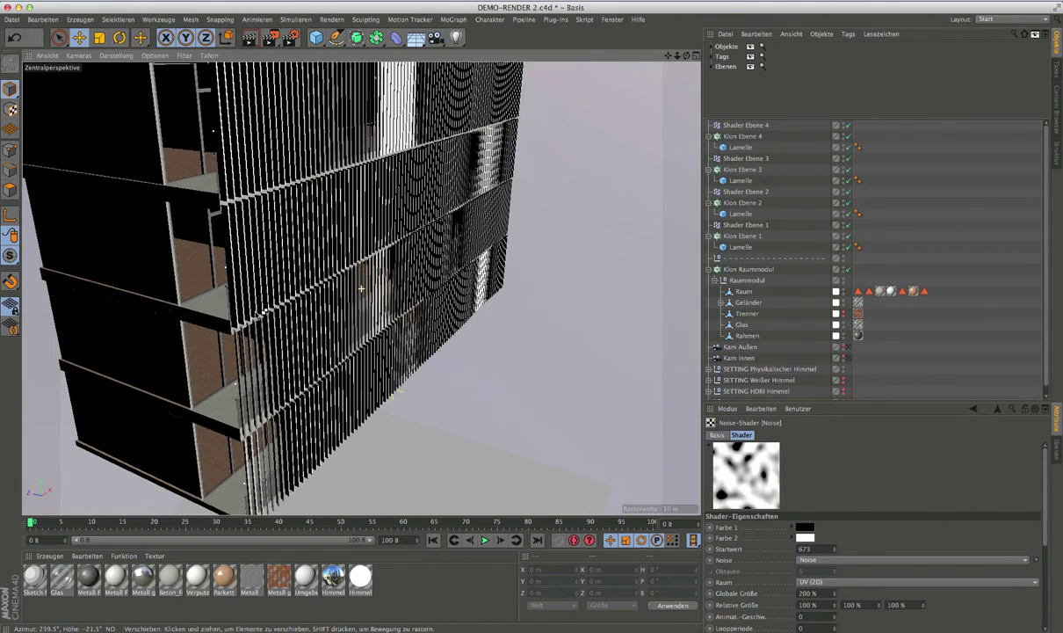
{"action": "left_click", "coordinate": [741, 247]}
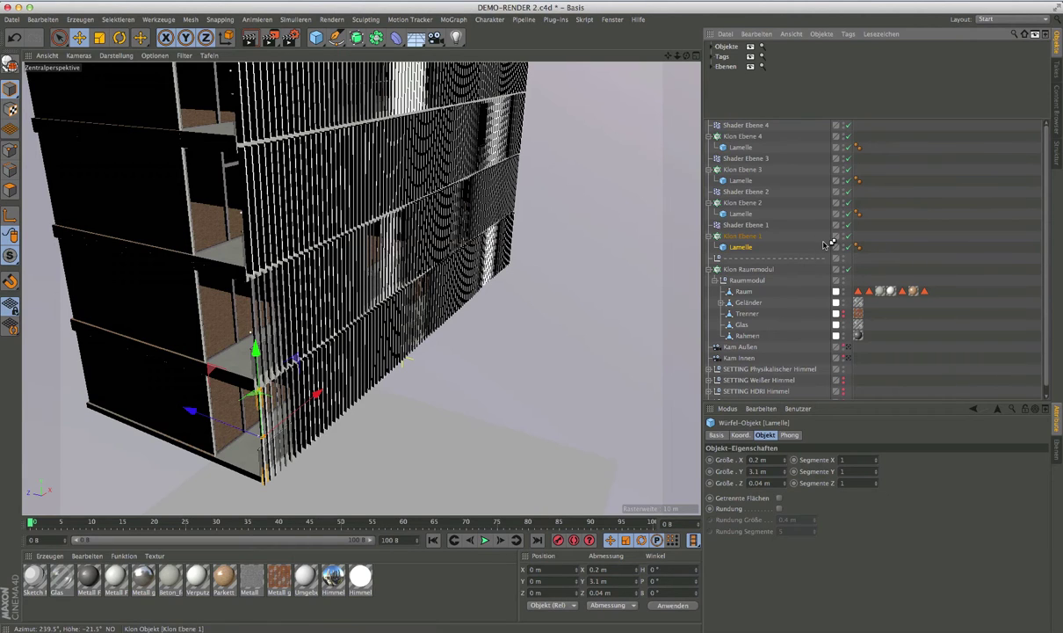
Paste a standalone Lamelle copy and flatten its height to 0.035 m
{"action": "key", "text": "ctrl+v"}
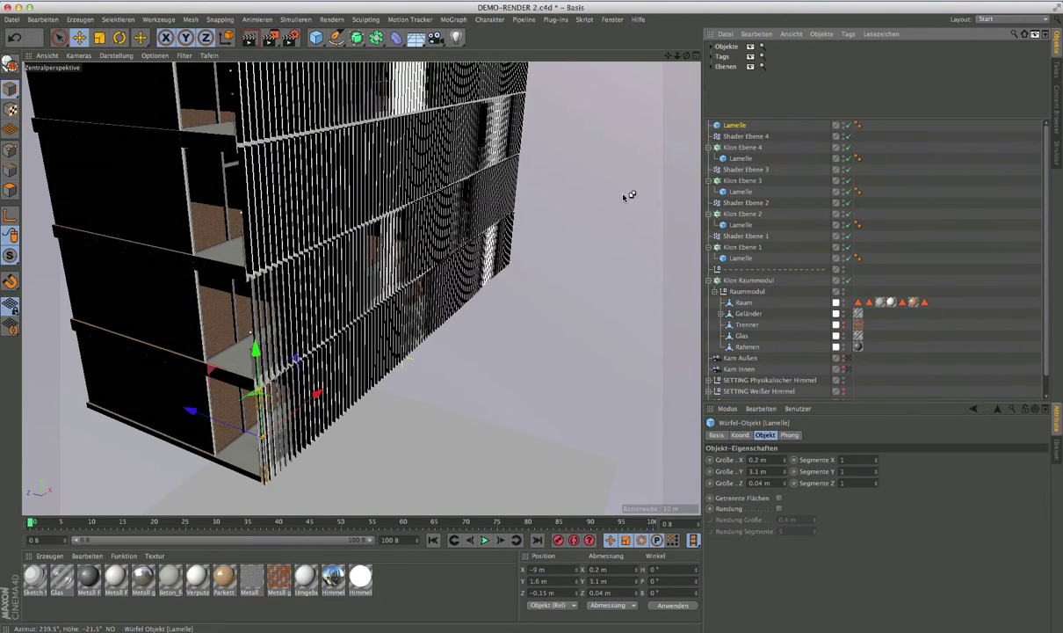
{"action": "scroll", "coordinate": [257, 405], "scroll_direction": "up", "scroll_amount": 2}
{"action": "left_click_drag", "start_coordinate": [257, 406], "coordinate": [329, 276], "text": "alt"}
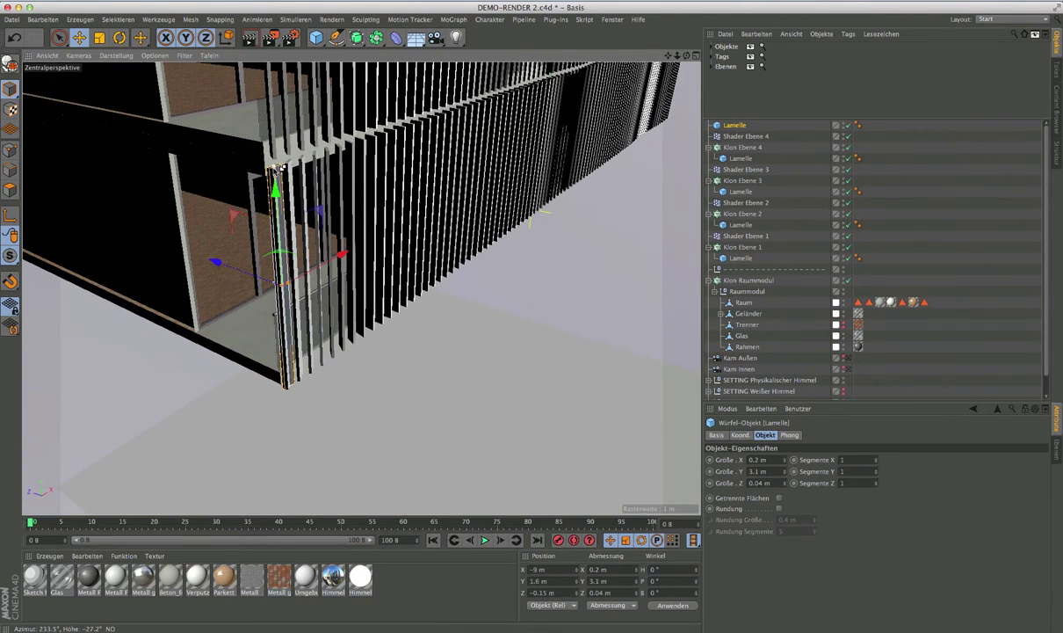
{"action": "mouse_move", "coordinate": [273, 168]}
{"action": "left_mouse_down"}
{"action": "mouse_move", "coordinate": [291, 285]}
{"action": "mouse_move", "coordinate": [273, 151]}
{"action": "mouse_move", "coordinate": [274, 166]}
{"action": "left_mouse_up"}
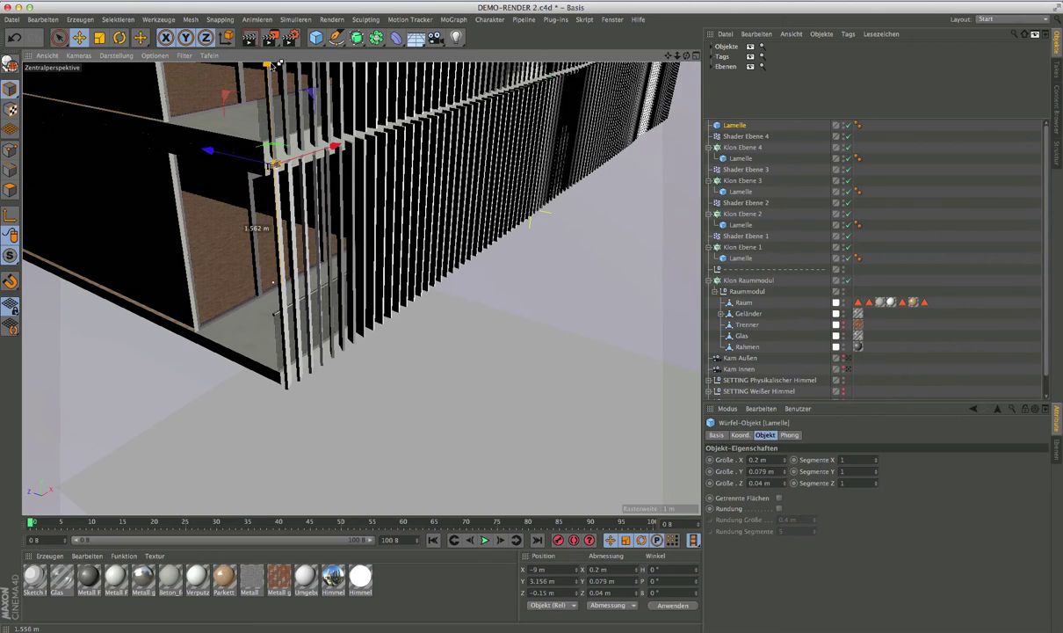
Deepen the flat Lamelle to 0.329 m and raise it slightly
{"action": "scroll", "coordinate": [272, 161], "scroll_direction": "up", "scroll_amount": 2}
{"action": "scroll", "coordinate": [273, 162], "scroll_direction": "up", "scroll_amount": 2}
{"action": "scroll", "coordinate": [272, 162], "scroll_direction": "up", "scroll_amount": 3}
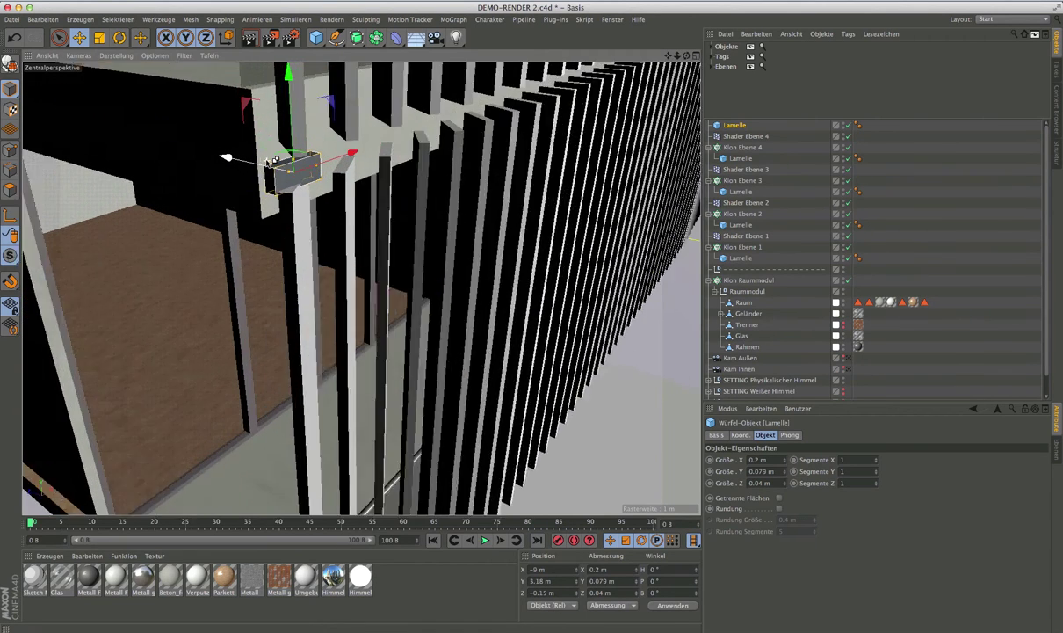
{"action": "mouse_move", "coordinate": [272, 162]}
{"action": "left_mouse_down", "text": "alt"}
{"action": "mouse_move", "coordinate": [295, 175]}
{"action": "mouse_move", "coordinate": [304, 169]}
{"action": "mouse_move", "coordinate": [343, 216]}
{"action": "left_mouse_up", "text": "alt"}
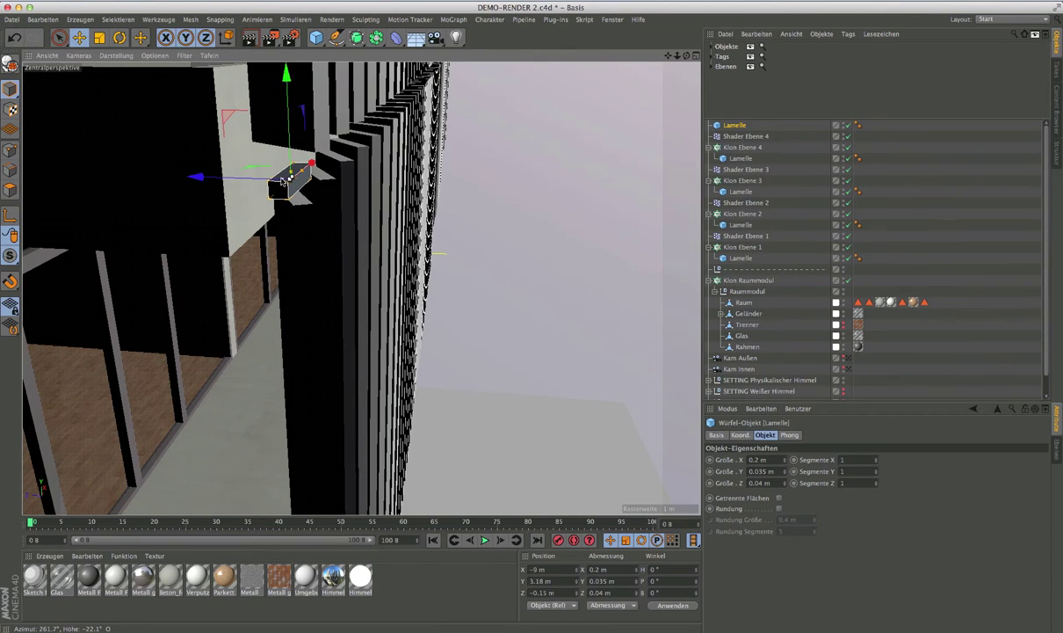
{"action": "mouse_move", "coordinate": [282, 180]}
{"action": "left_mouse_down"}
{"action": "mouse_move", "coordinate": [156, 175]}
{"action": "mouse_move", "coordinate": [233, 154]}
{"action": "mouse_move", "coordinate": [264, 61]}
{"action": "left_mouse_up"}
{"action": "left_click_drag", "start_coordinate": [288, 151], "coordinate": [285, 185], "text": "alt"}
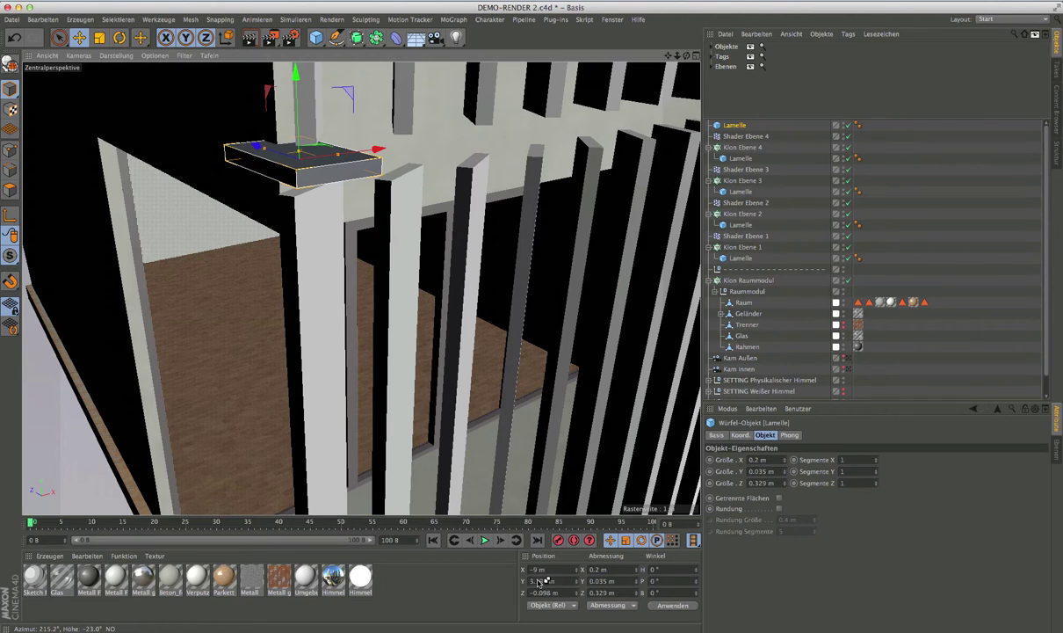
Position the flat Lamelle at Y 3.2 m and Z -0.1 m
{"action": "left_click", "coordinate": [539, 582]}
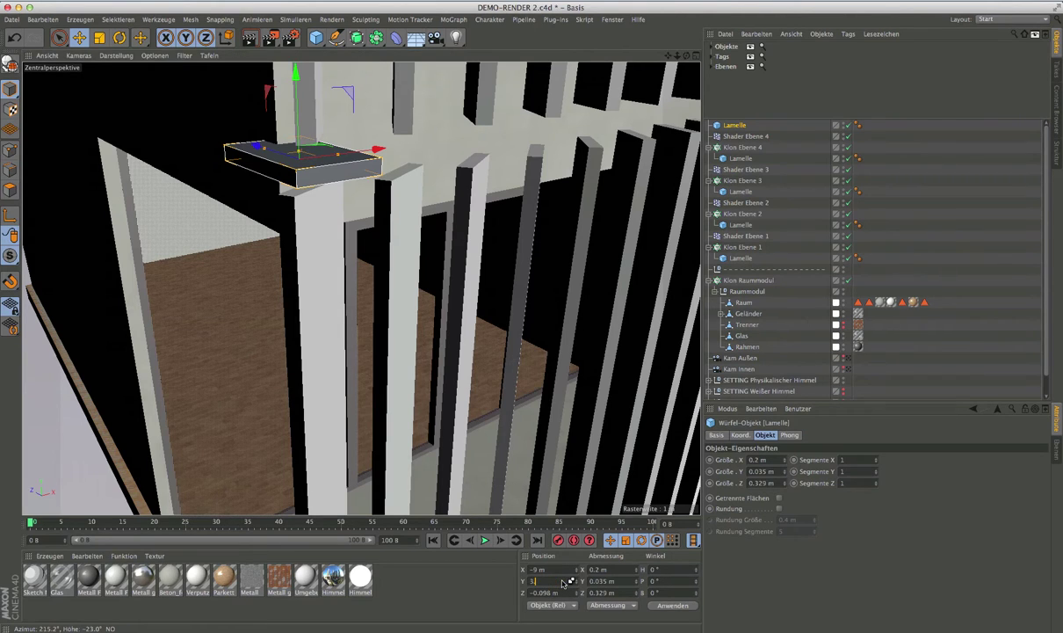
{"action": "type", "text": ".2"}
{"action": "key", "text": "Return"}
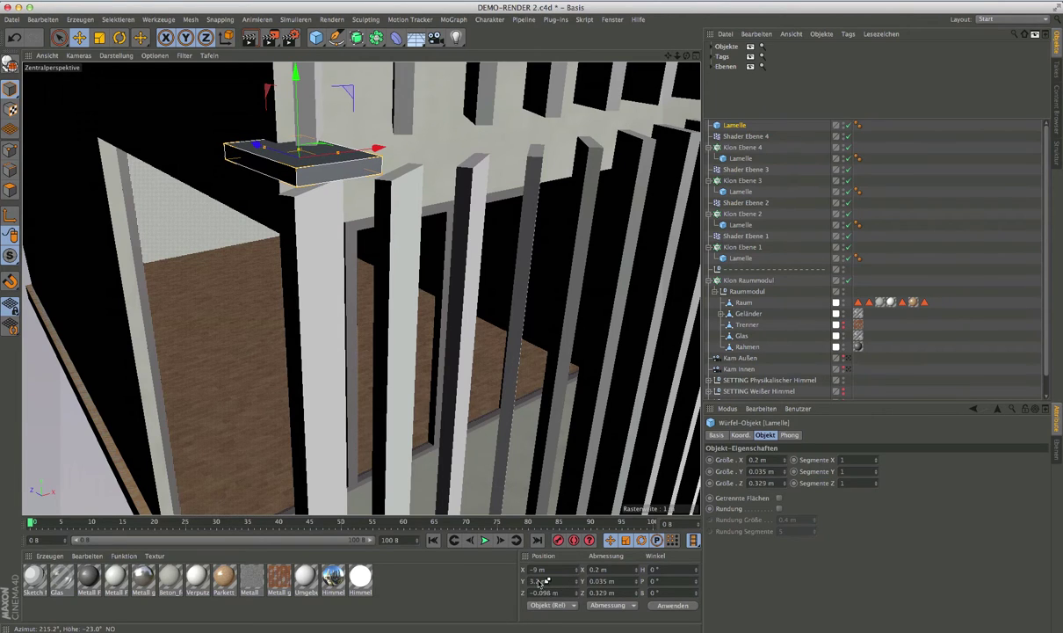
{"action": "left_click_drag", "start_coordinate": [543, 594], "coordinate": [563, 595]}
{"action": "type", "text": "1"}
{"action": "key", "text": "Return"}
Widen the slab along X to 0.669 m and set its depth to 0.33 m
{"action": "left_click_drag", "start_coordinate": [756, 483], "coordinate": [776, 483]}
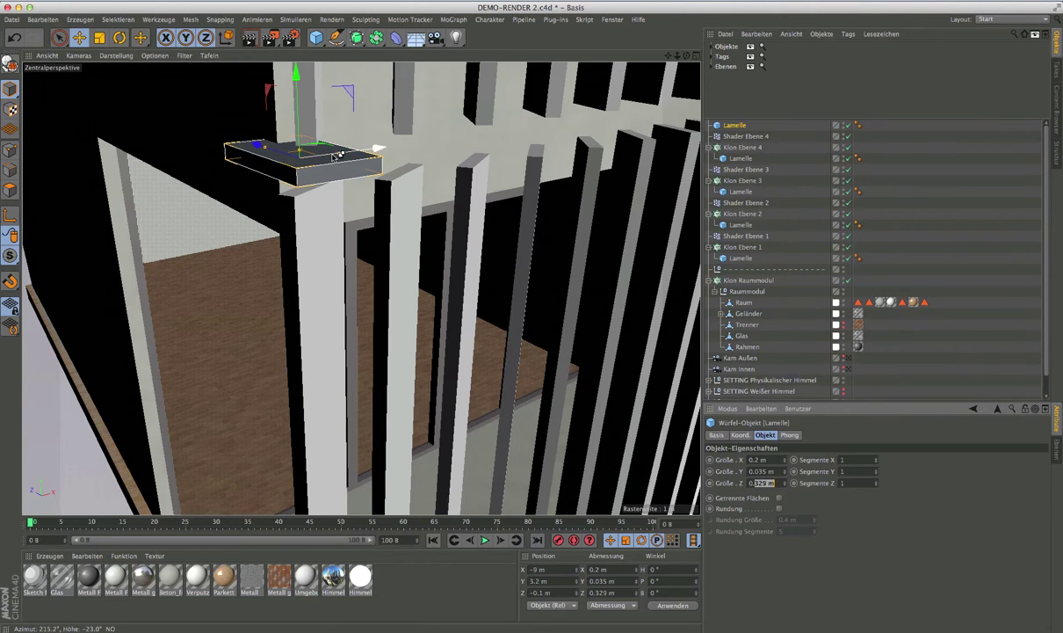
{"action": "left_click_drag", "start_coordinate": [338, 153], "coordinate": [418, 144]}
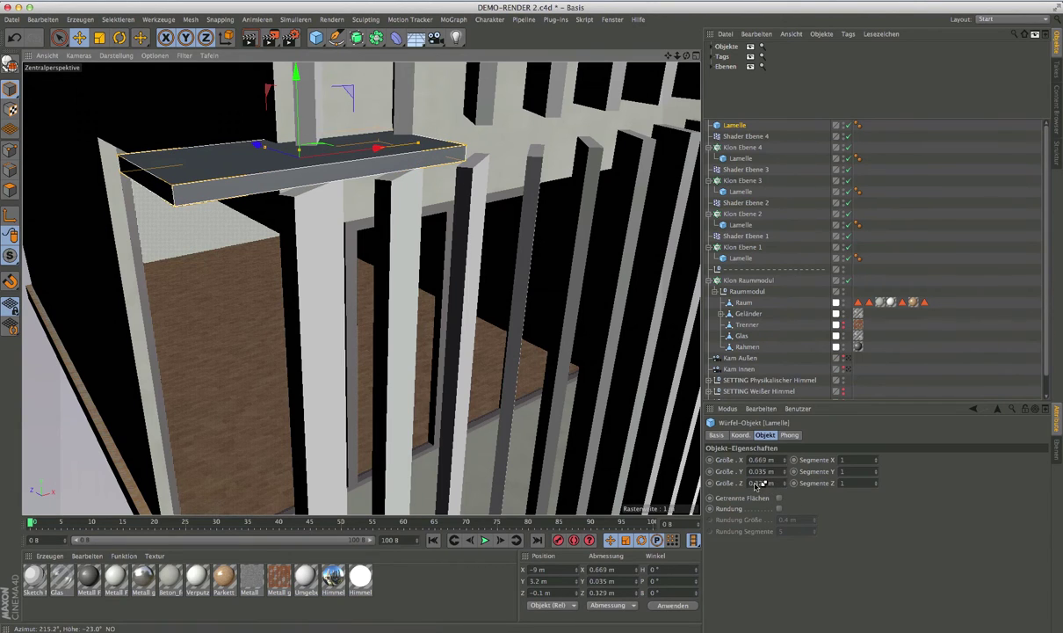
{"action": "left_click_drag", "start_coordinate": [757, 484], "coordinate": [776, 483]}
{"action": "type", "text": "3"}
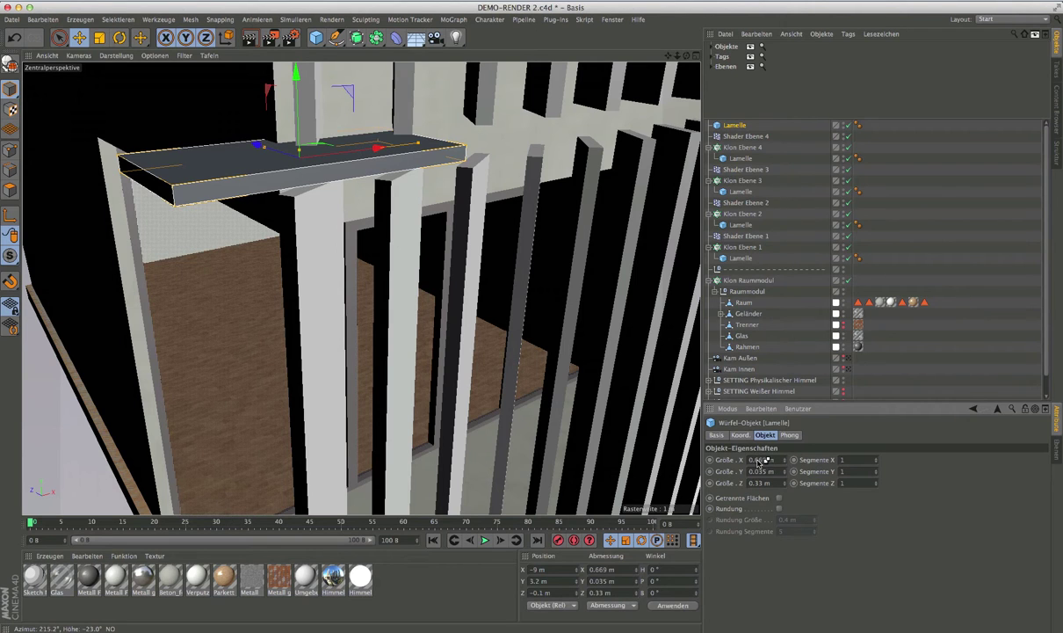
{"action": "scroll", "coordinate": [450, 349], "scroll_direction": "down", "scroll_amount": 5}
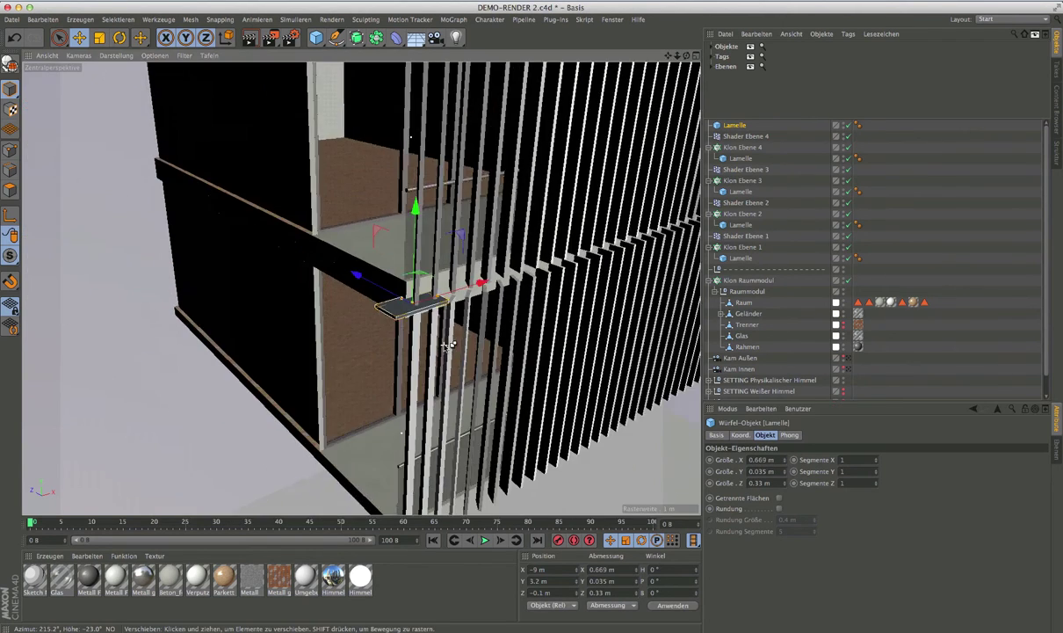
{"action": "scroll", "coordinate": [450, 344], "scroll_direction": "down", "scroll_amount": 4}
{"action": "scroll", "coordinate": [481, 334], "scroll_direction": "down", "scroll_amount": 3}
{"action": "mouse_move", "coordinate": [482, 334]}
{"action": "left_mouse_down", "text": "alt"}
{"action": "mouse_move", "coordinate": [267, 335]}
{"action": "mouse_move", "coordinate": [549, 320]}
{"action": "mouse_move", "coordinate": [400, 343]}
{"action": "left_mouse_up", "text": "alt"}
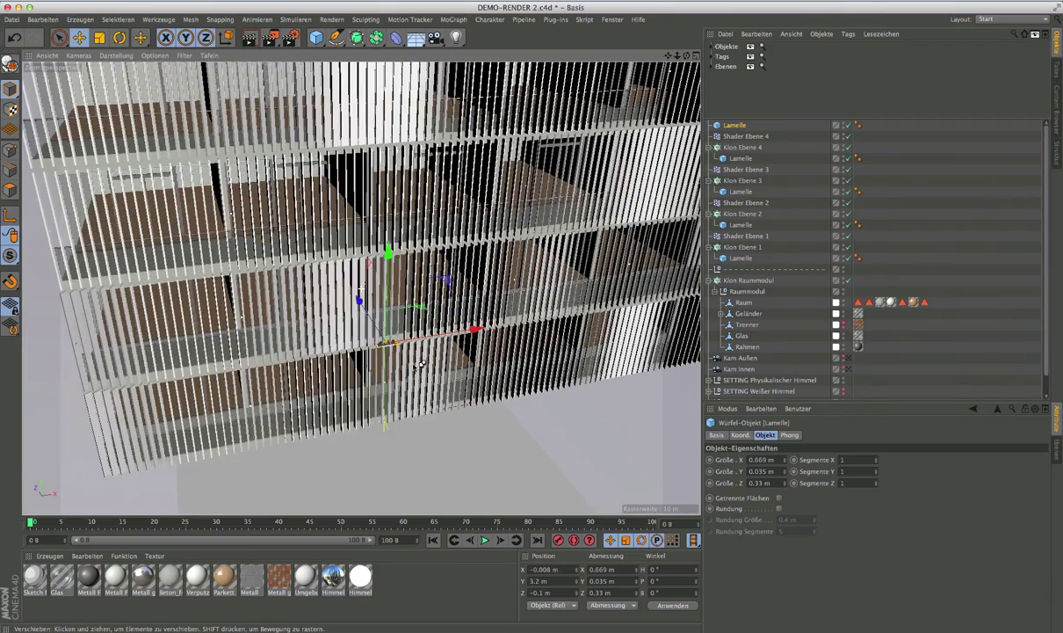
{"action": "scroll", "coordinate": [424, 353], "scroll_direction": "down", "scroll_amount": 3}
{"action": "scroll", "coordinate": [424, 353], "scroll_direction": "down", "scroll_amount": 2}
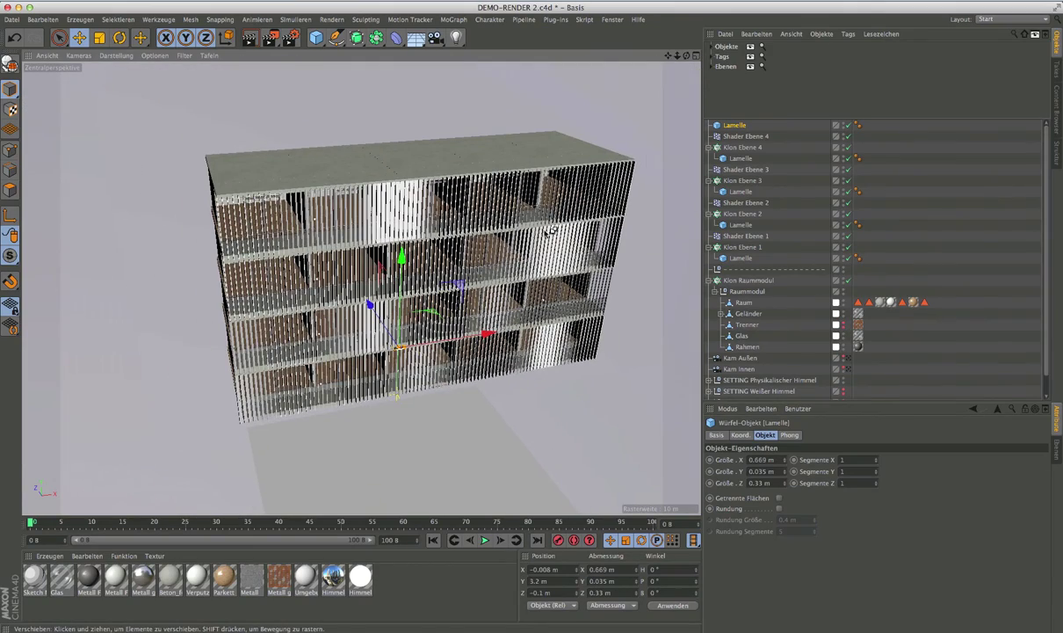
{"action": "left_click", "coordinate": [749, 280]}
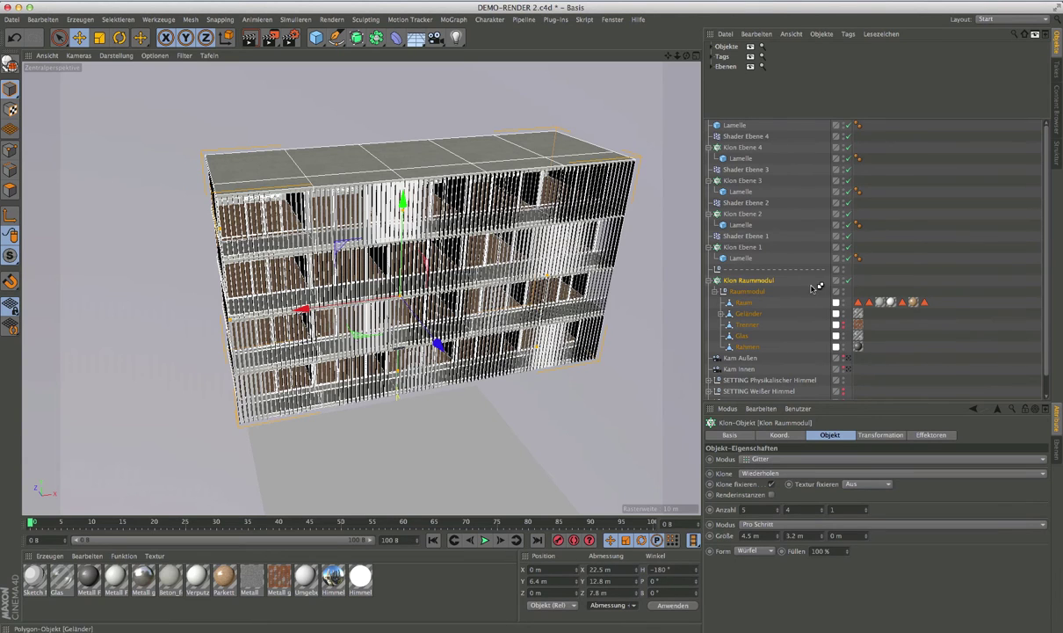
{"action": "left_click", "coordinate": [734, 126]}
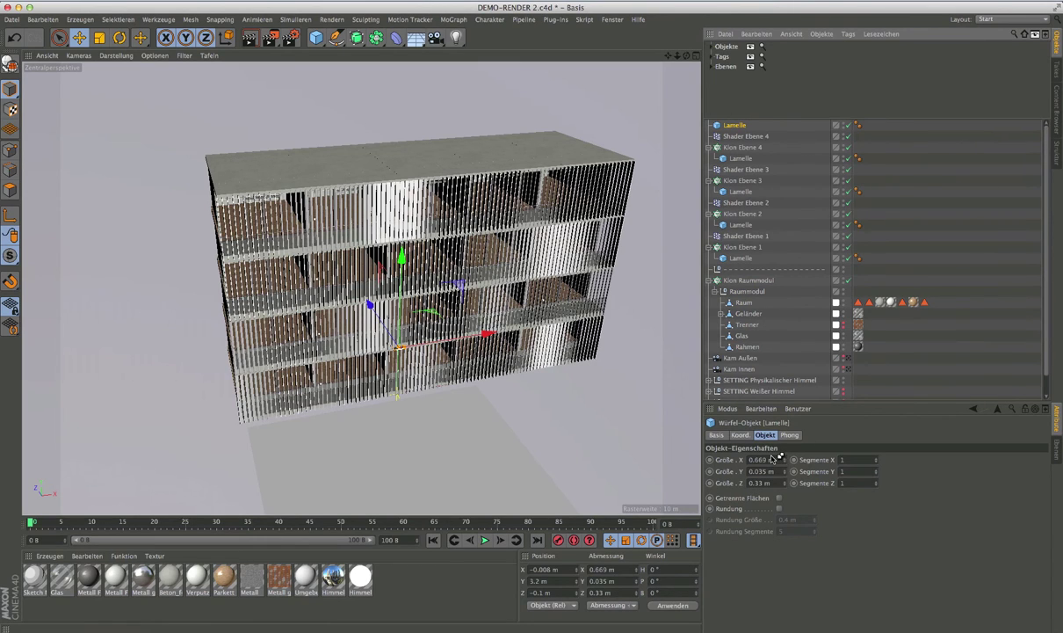
Set the slab width to 22.5 m and slide it along X toward the facade
{"action": "left_click", "coordinate": [777, 459]}
{"action": "type", "text": "22.5"}
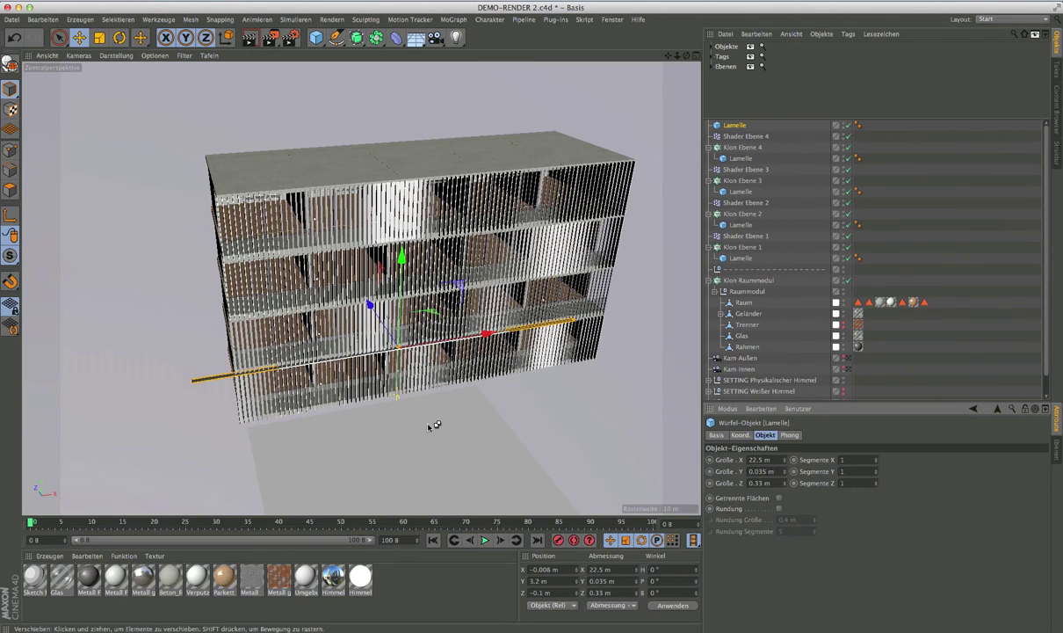
{"action": "left_click_drag", "start_coordinate": [486, 334], "coordinate": [526, 331]}
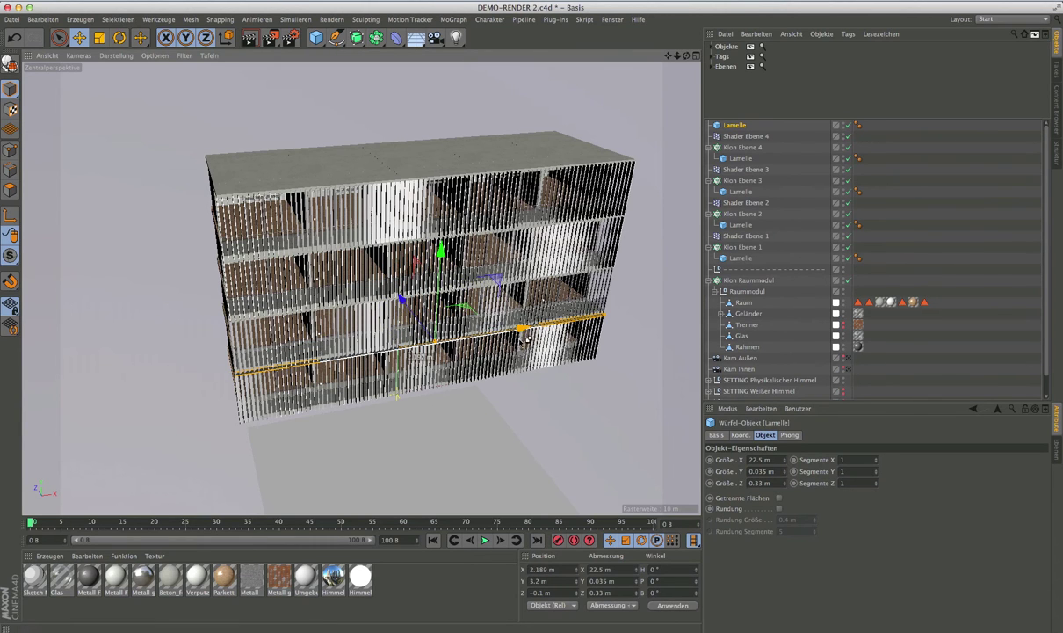
Check the long slab along the facade and adjust its Position X to about 2.244 m
{"action": "scroll", "coordinate": [420, 347], "scroll_direction": "up", "scroll_amount": 3}
{"action": "scroll", "coordinate": [411, 362], "scroll_direction": "up", "scroll_amount": 3}
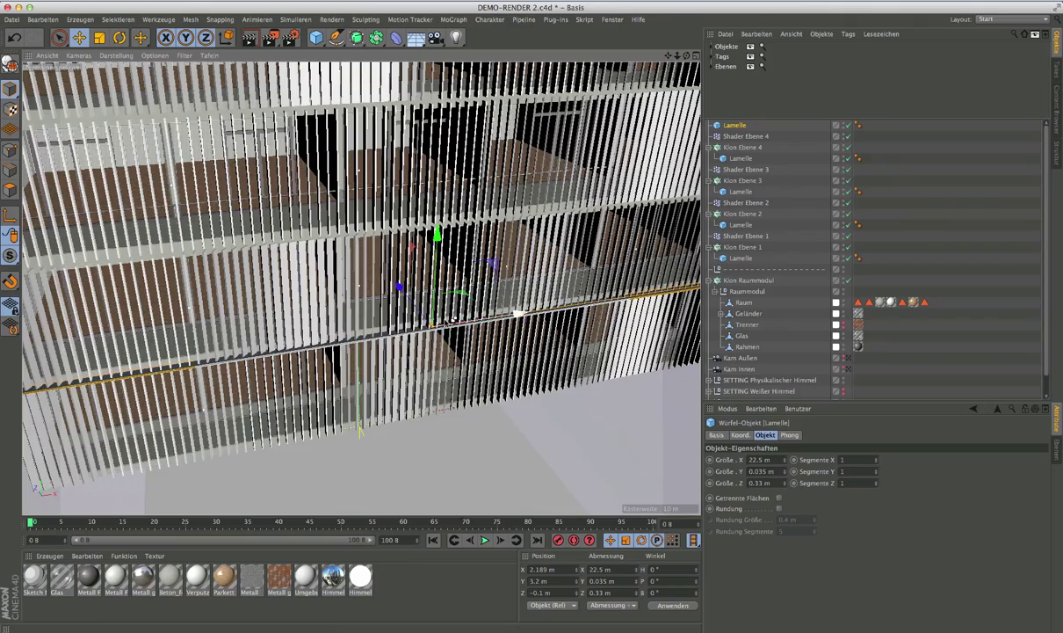
{"action": "left_click_drag", "start_coordinate": [407, 367], "coordinate": [306, 354], "text": "alt"}
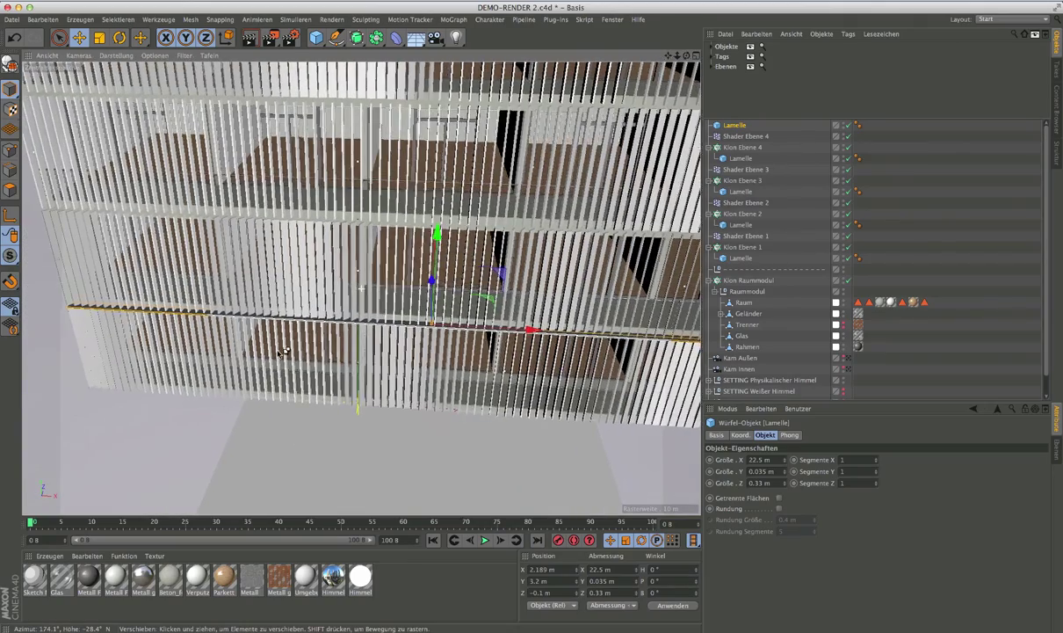
{"action": "scroll", "coordinate": [215, 325], "scroll_direction": "up", "scroll_amount": 3}
{"action": "scroll", "coordinate": [195, 325], "scroll_direction": "up", "scroll_amount": 2}
{"action": "scroll", "coordinate": [196, 327], "scroll_direction": "up", "scroll_amount": 3}
{"action": "mouse_move", "coordinate": [197, 327]}
{"action": "left_mouse_down", "text": "alt"}
{"action": "mouse_move", "coordinate": [684, 239]}
{"action": "mouse_move", "coordinate": [700, 205]}
{"action": "left_mouse_up", "text": "alt"}
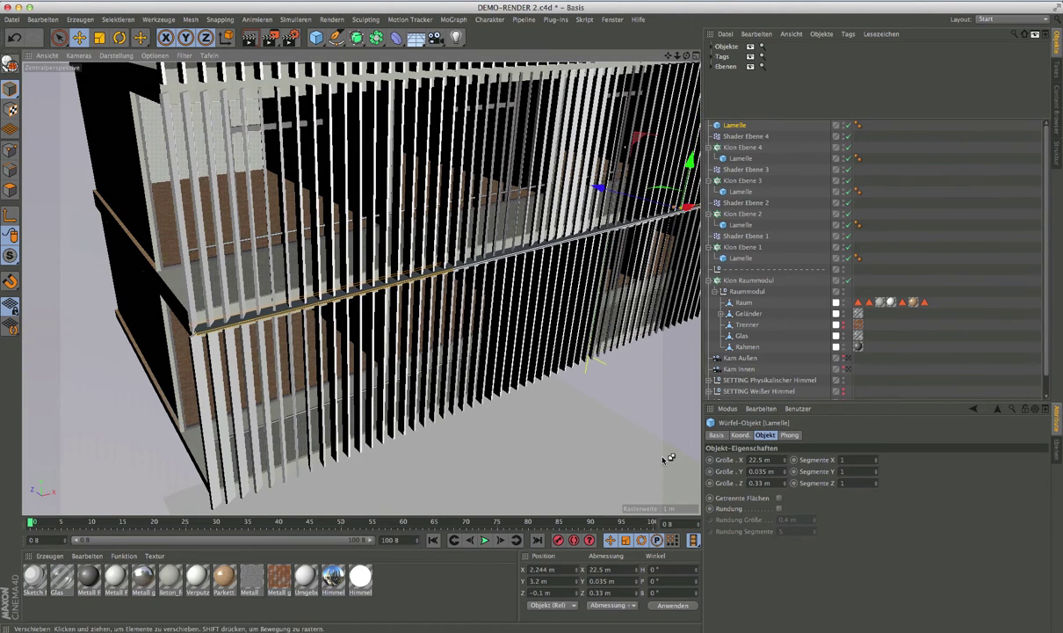
{"action": "left_click_drag", "start_coordinate": [543, 569], "coordinate": [612, 574]}
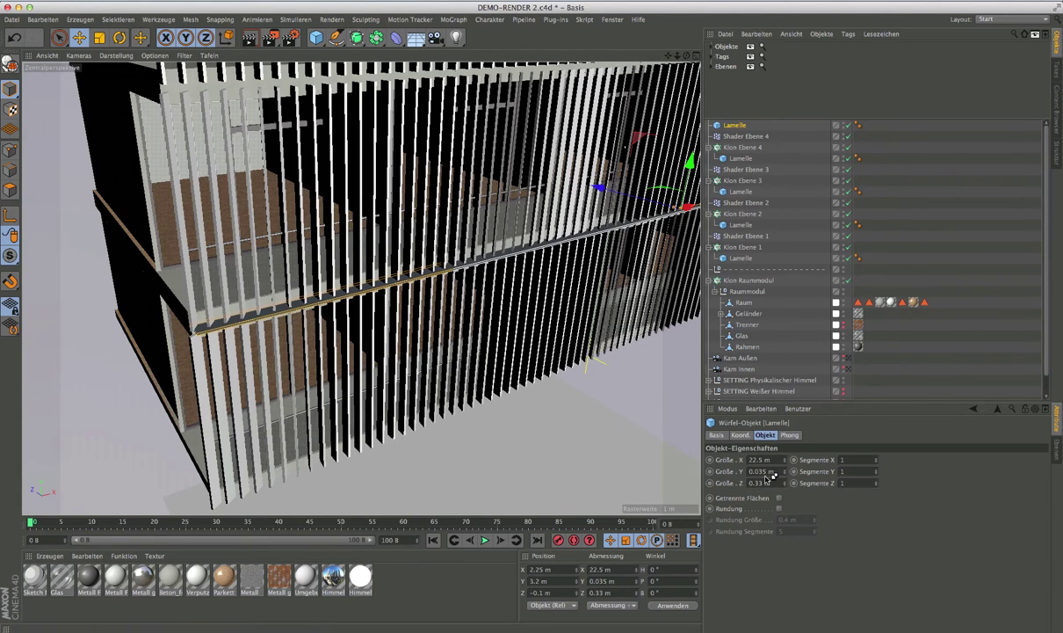
Set the bar's Y size to 0.04 m
{"action": "left_click_drag", "start_coordinate": [759, 472], "coordinate": [778, 474]}
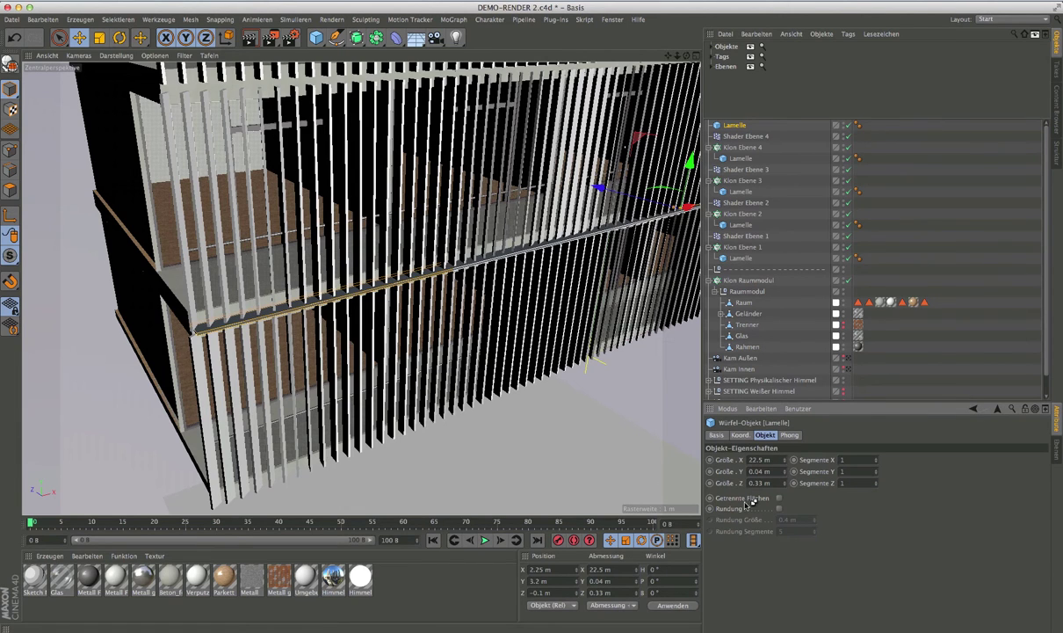
{"action": "mouse_move", "coordinate": [444, 326]}
{"action": "left_mouse_down", "text": "alt"}
{"action": "mouse_move", "coordinate": [469, 333]}
{"action": "mouse_move", "coordinate": [416, 301]}
{"action": "left_mouse_up", "text": "alt"}
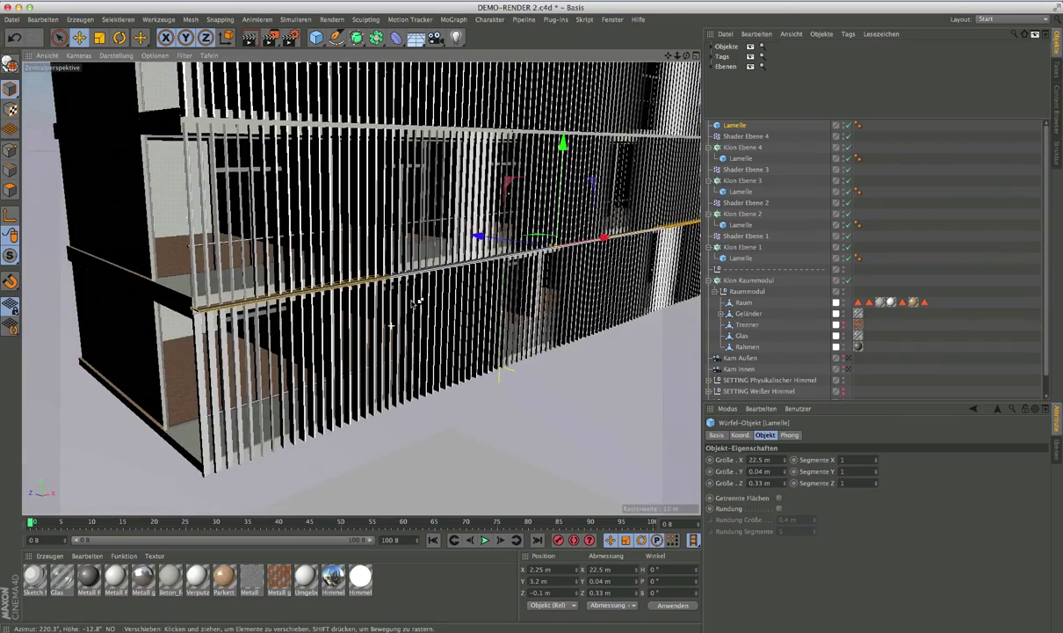
{"action": "mouse_move", "coordinate": [416, 300]}
{"action": "right_mouse_down", "text": "alt"}
{"action": "mouse_move", "coordinate": [405, 353]}
{"action": "mouse_move", "coordinate": [407, 114]}
{"action": "right_mouse_up", "text": "alt"}
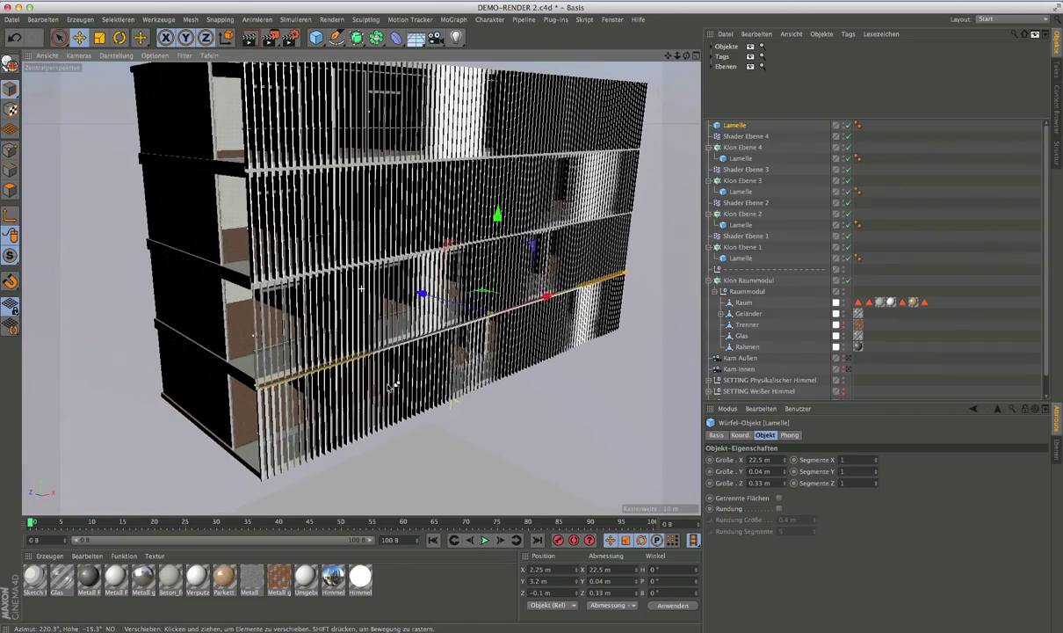
Rename the top Lamelle to Lamellenbefestigung and set its Y position to 0 m
{"action": "double_click", "coordinate": [731, 126]}
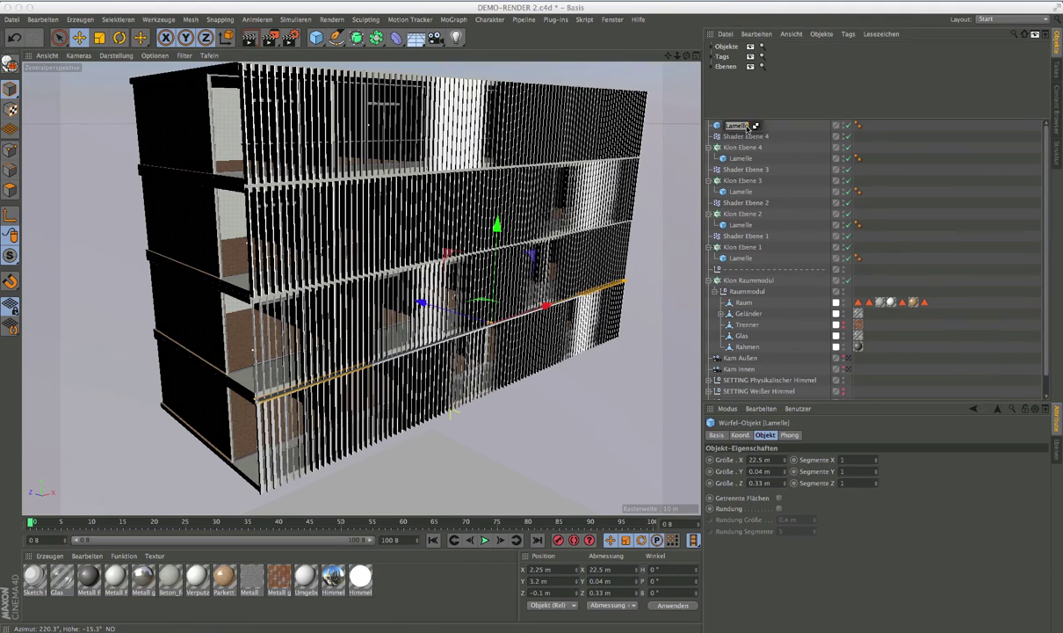
{"action": "type", "text": "n"}
{"action": "key", "text": "Escape"}
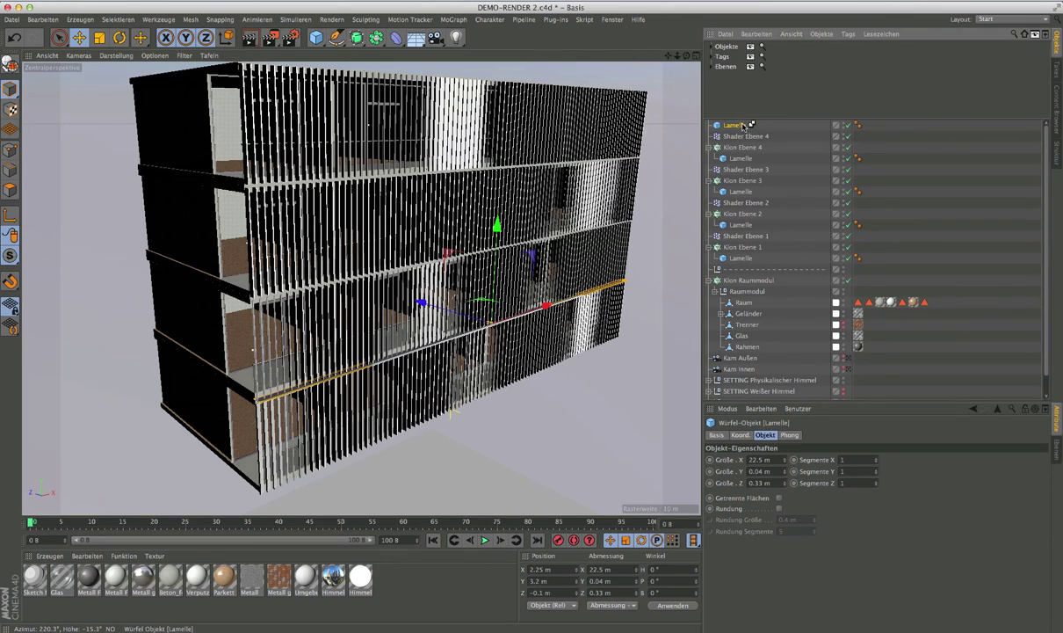
{"action": "double_click", "coordinate": [744, 125]}
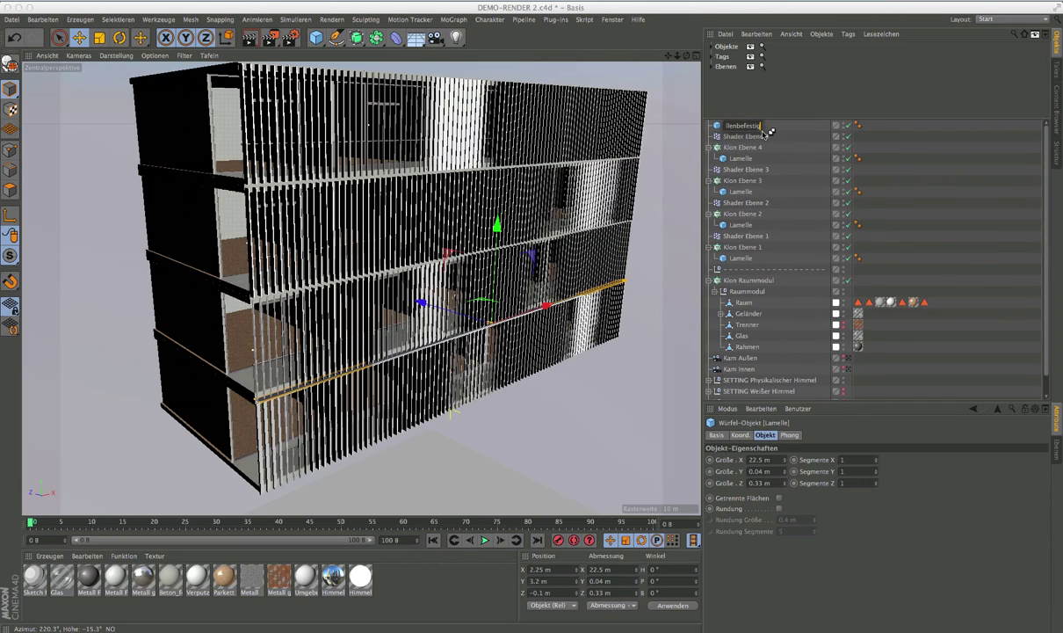
{"action": "key", "text": "Return"}
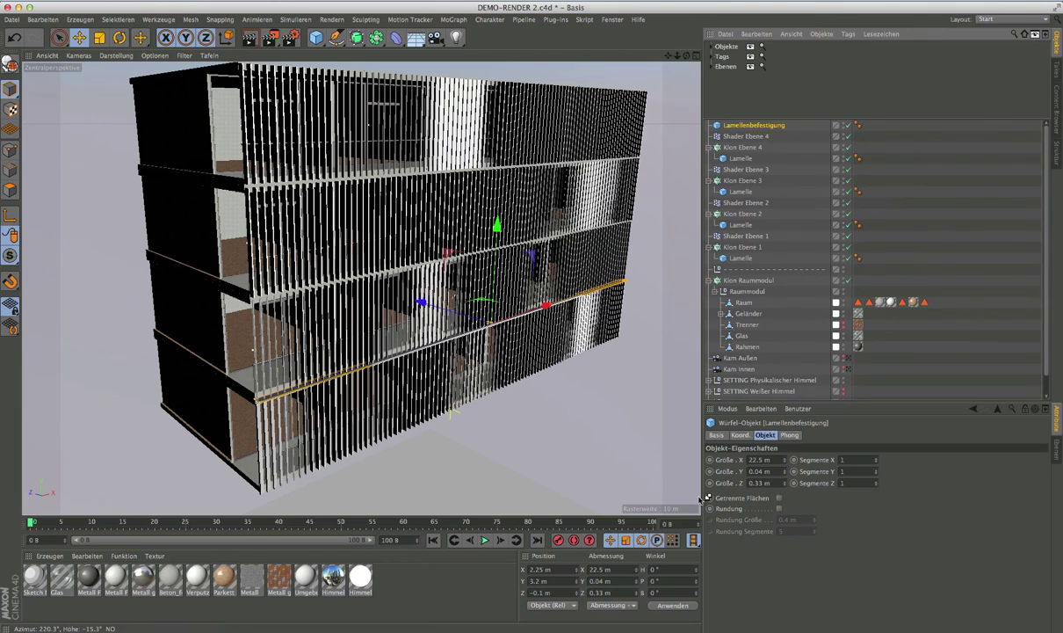
{"action": "left_click", "coordinate": [556, 584]}
{"action": "type", "text": "0"}
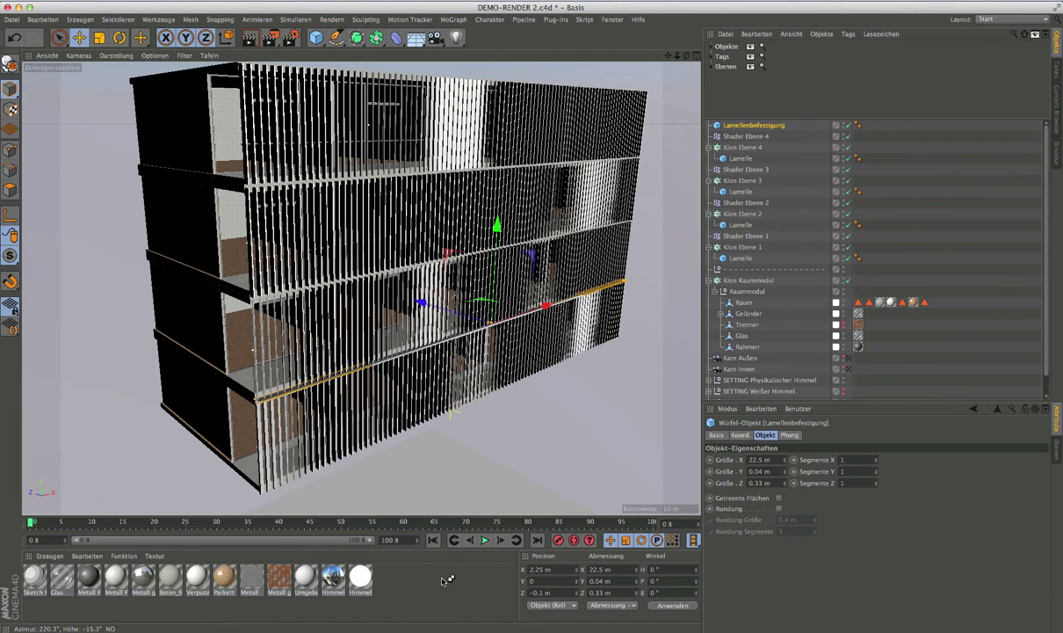
{"action": "key", "text": "Return"}
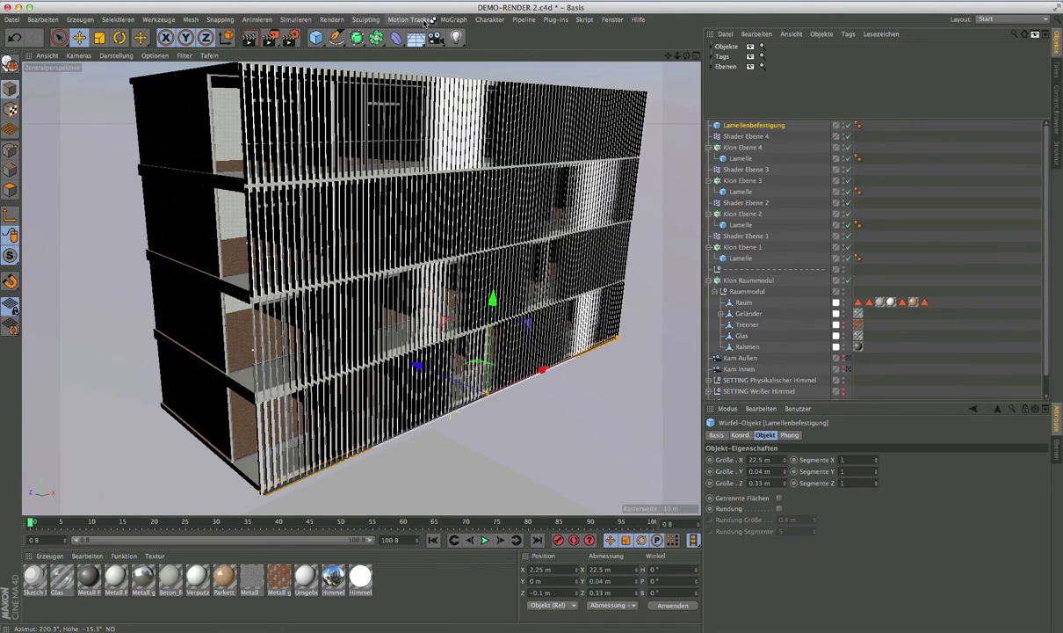
Add a Klon cloner and align it to Lamellenbefestigung's transform (X 2.25 m, Y 0 m, Z -0.1 m)
{"action": "left_click", "coordinate": [453, 19]}
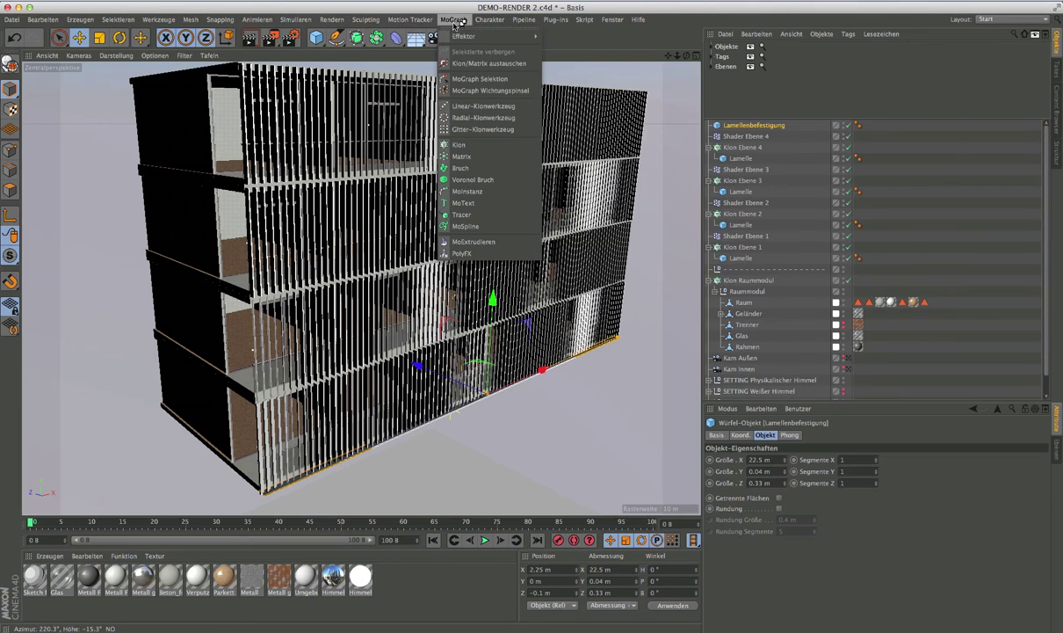
{"action": "left_click", "coordinate": [461, 144]}
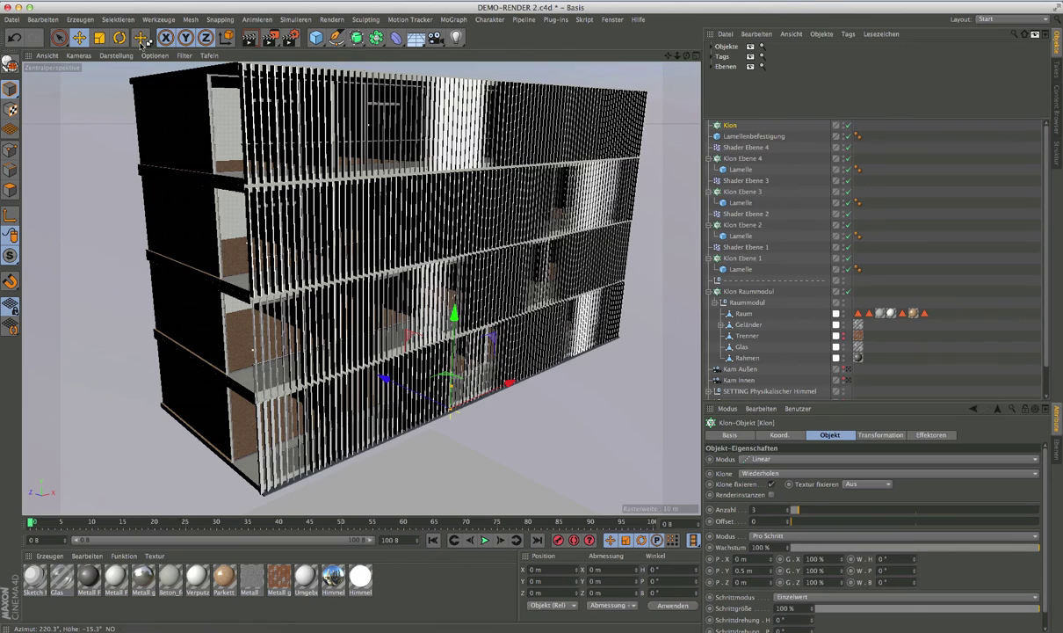
{"action": "left_click", "coordinate": [85, 21]}
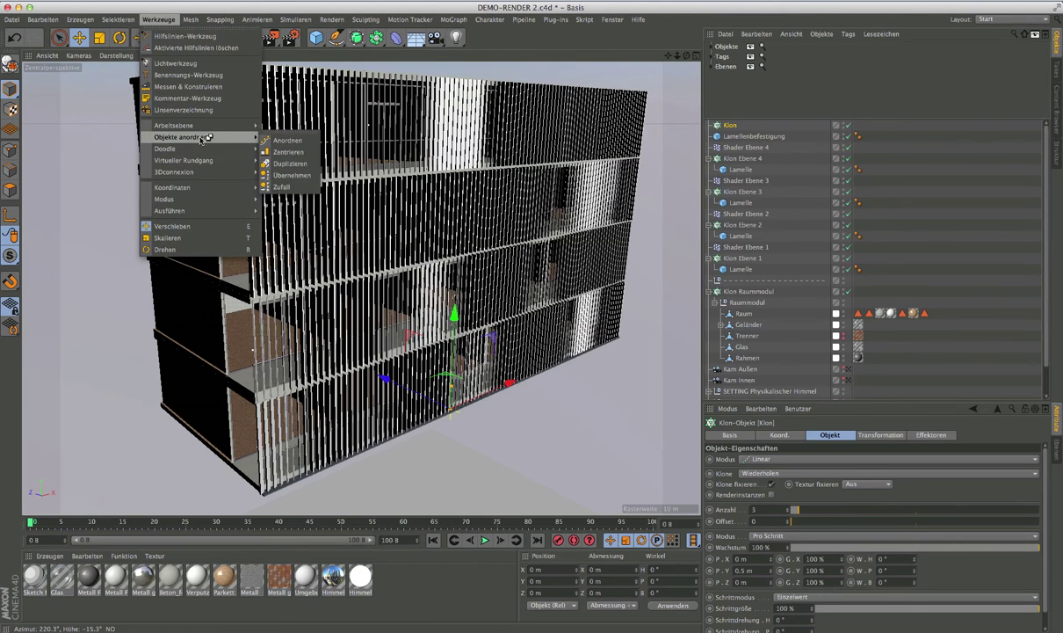
{"action": "mouse_move", "coordinate": [181, 137]}
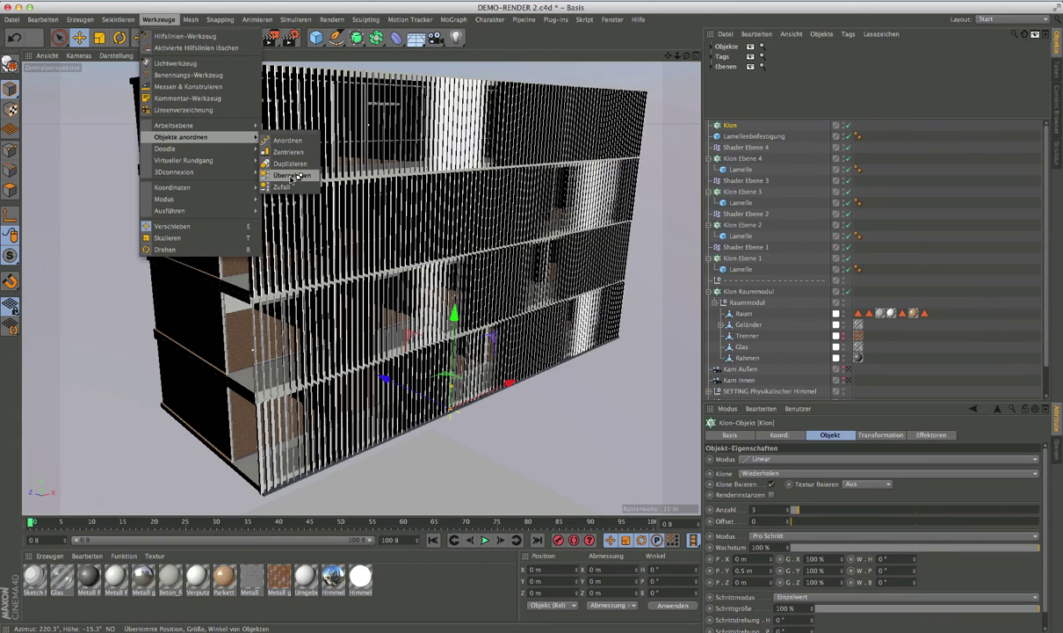
{"action": "left_click", "coordinate": [304, 178]}
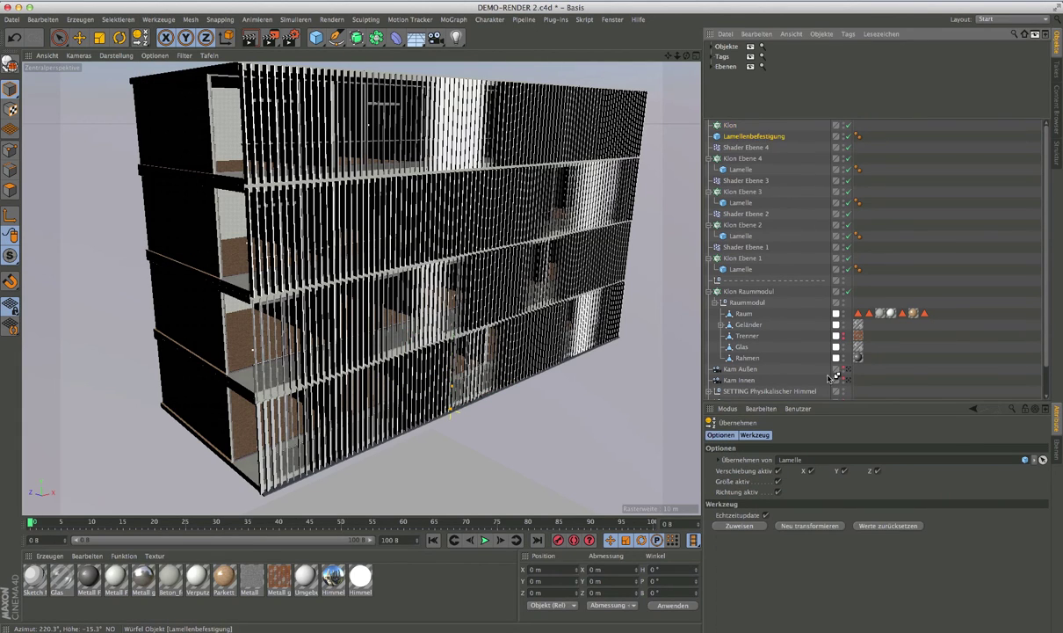
{"action": "left_click_drag", "start_coordinate": [742, 136], "coordinate": [788, 460]}
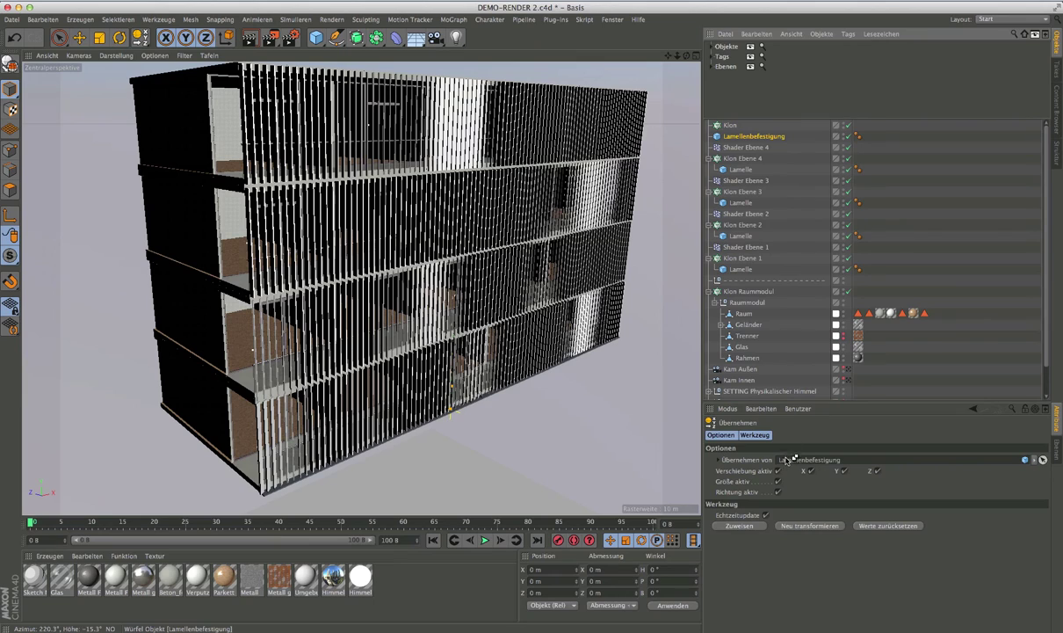
{"action": "left_click", "coordinate": [805, 527]}
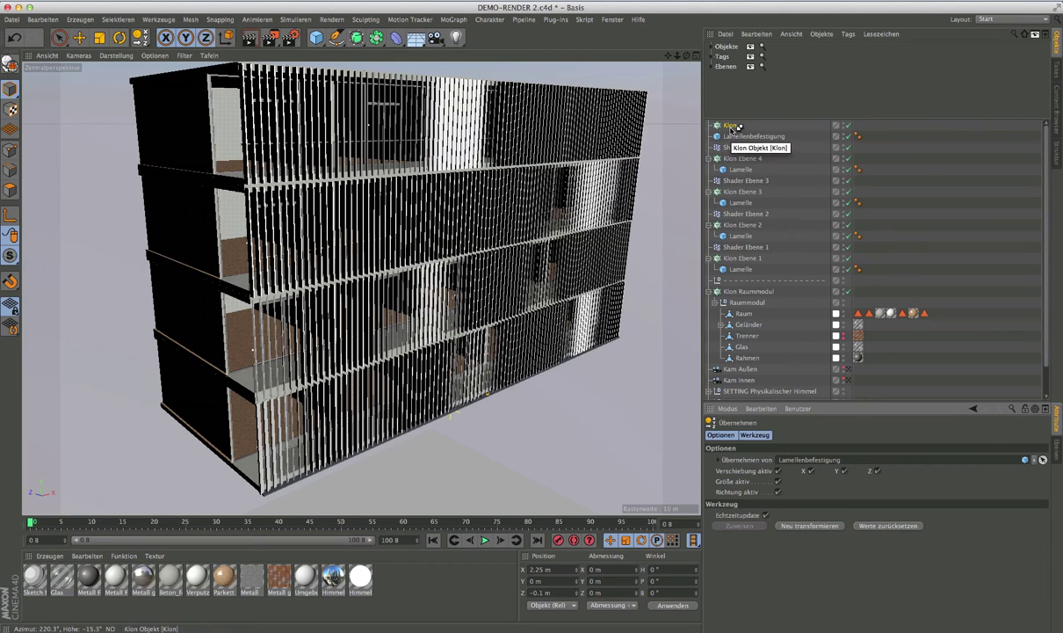
{"action": "left_click", "coordinate": [732, 128]}
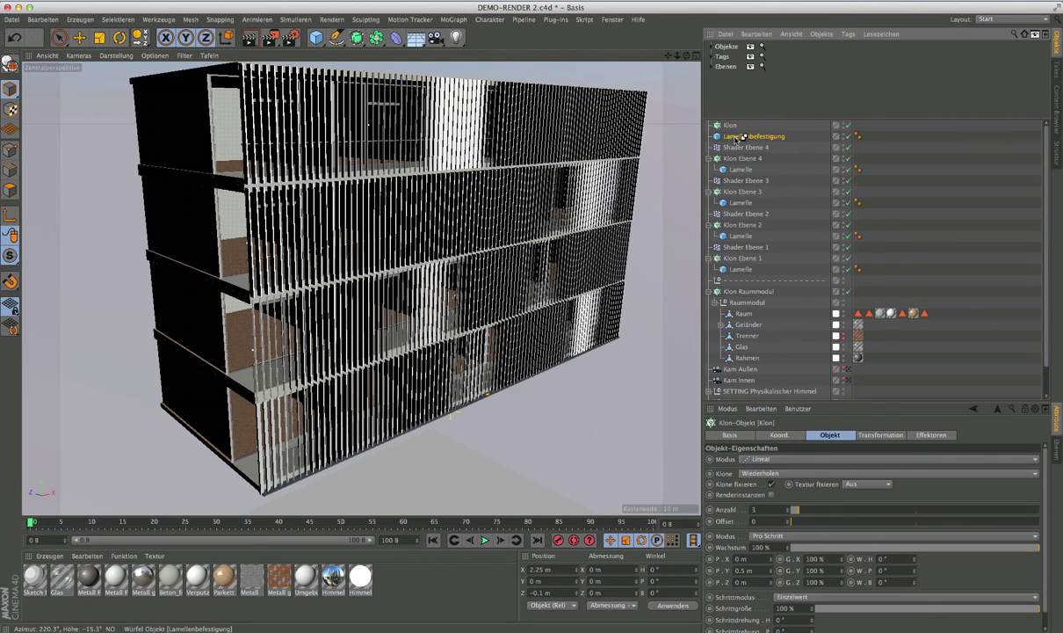
{"action": "left_click", "coordinate": [741, 137]}
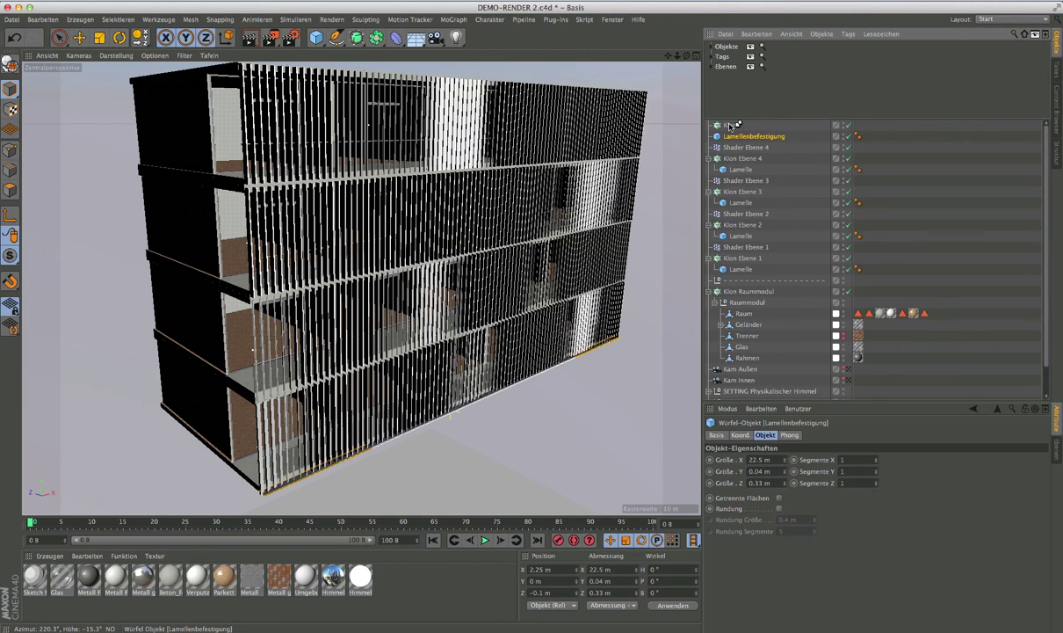
Nest Lamellenbefestigung under Klon and set 5 clones at 3.2 m Y spacing
{"action": "left_click_drag", "start_coordinate": [729, 126], "coordinate": [726, 128]}
{"action": "left_click", "coordinate": [728, 126]}
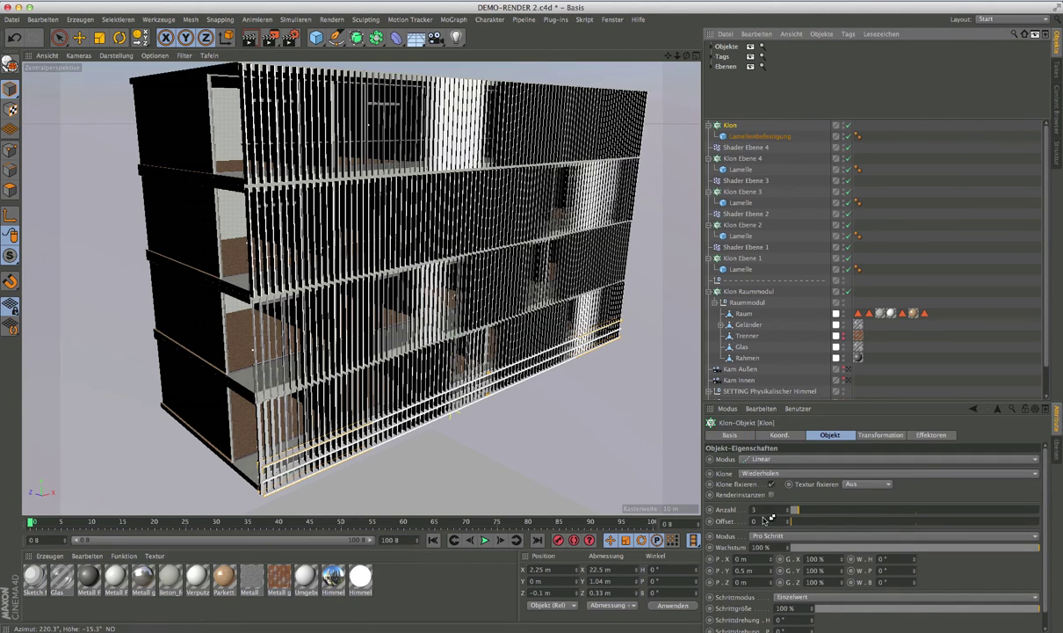
{"action": "left_click", "coordinate": [743, 570]}
{"action": "type", "text": "3.5"}
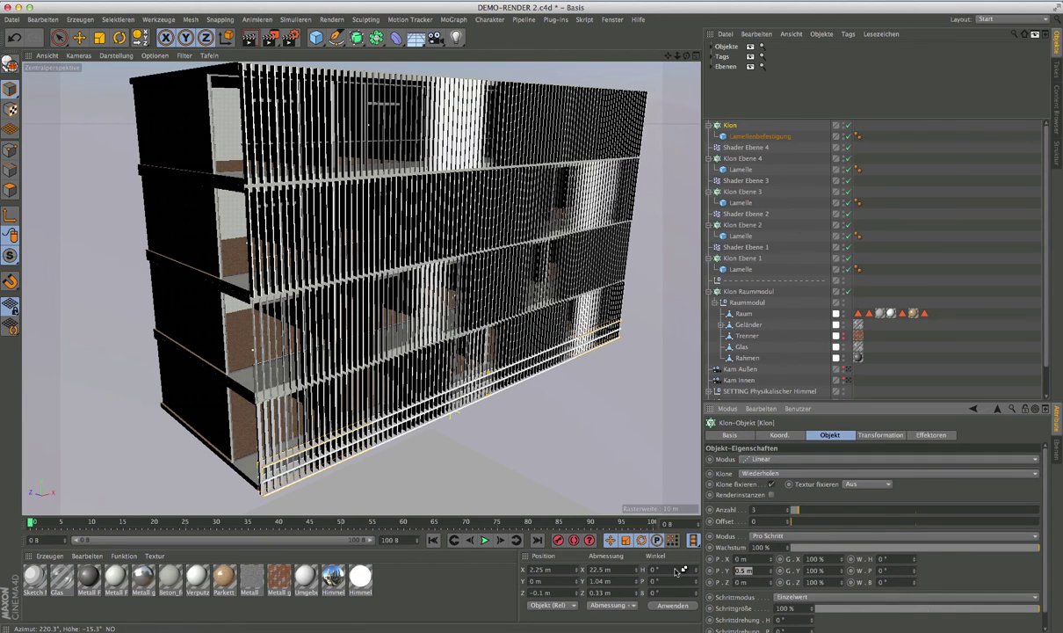
{"action": "key", "text": "Return"}
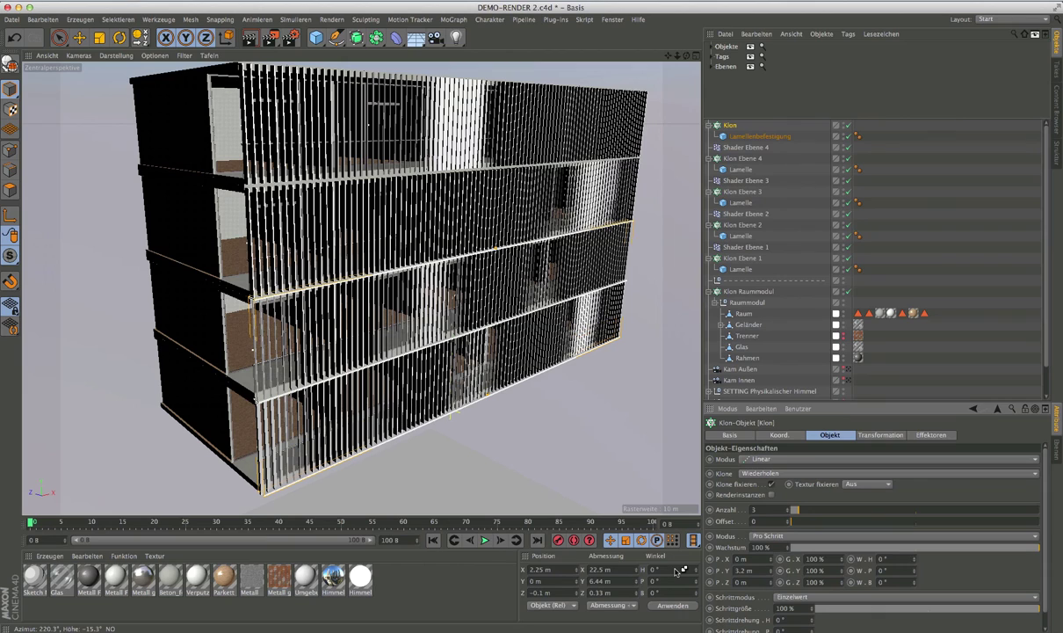
{"action": "left_click", "coordinate": [789, 508]}
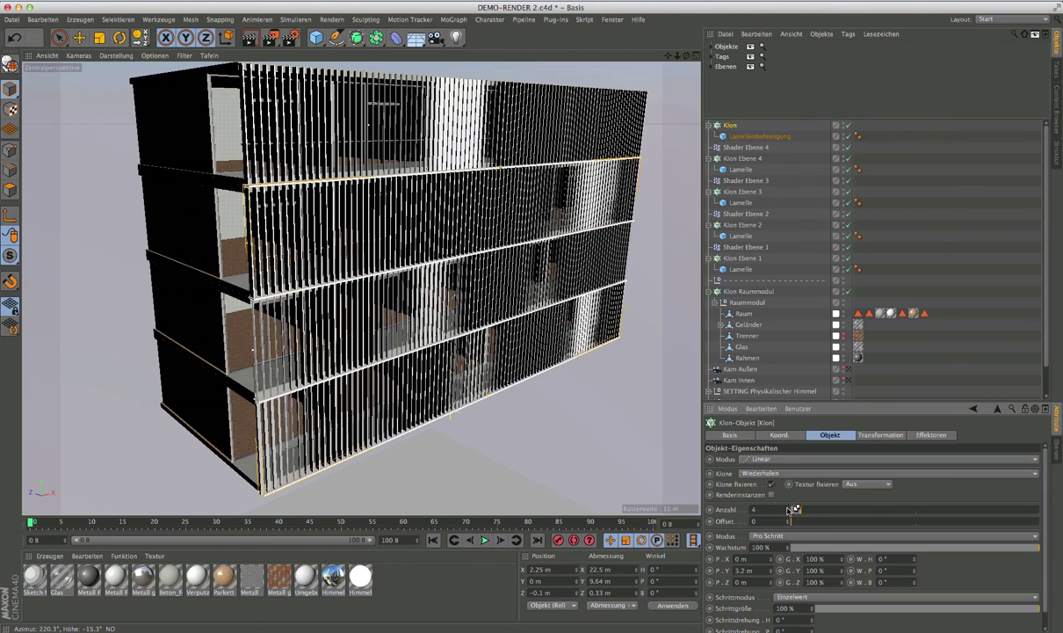
{"action": "left_click", "coordinate": [789, 508]}
Zoom and orbit the view to inspect the fixing bars across the floors
{"action": "scroll", "coordinate": [483, 337], "scroll_direction": "down", "scroll_amount": 3}
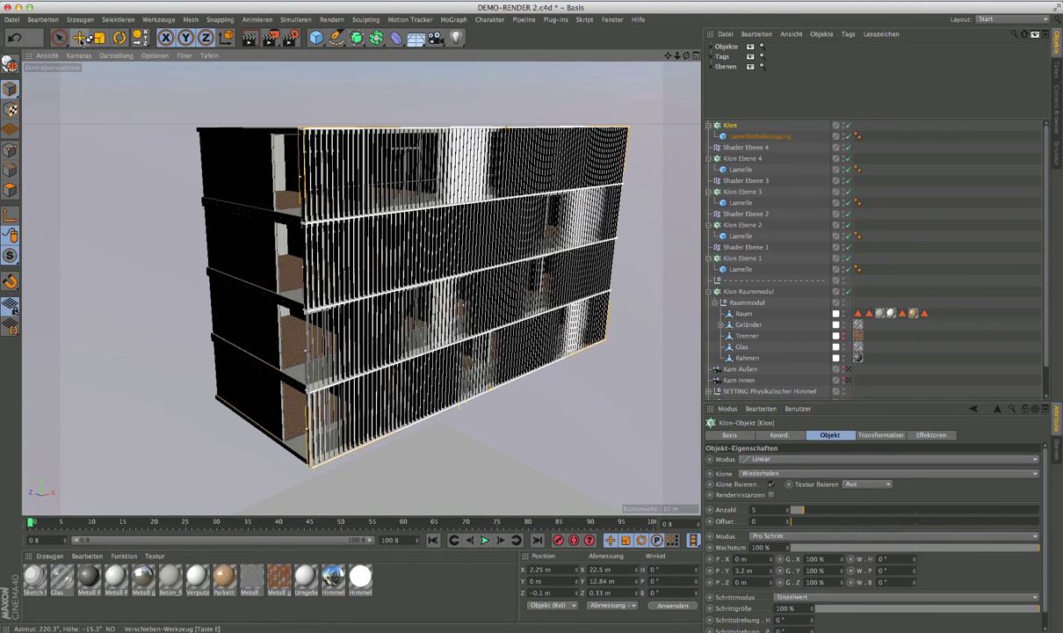
{"action": "left_click", "coordinate": [79, 37]}
{"action": "scroll", "coordinate": [304, 207], "scroll_direction": "up", "scroll_amount": 2}
{"action": "scroll", "coordinate": [318, 220], "scroll_direction": "up", "scroll_amount": 5}
{"action": "scroll", "coordinate": [284, 225], "scroll_direction": "up", "scroll_amount": 2}
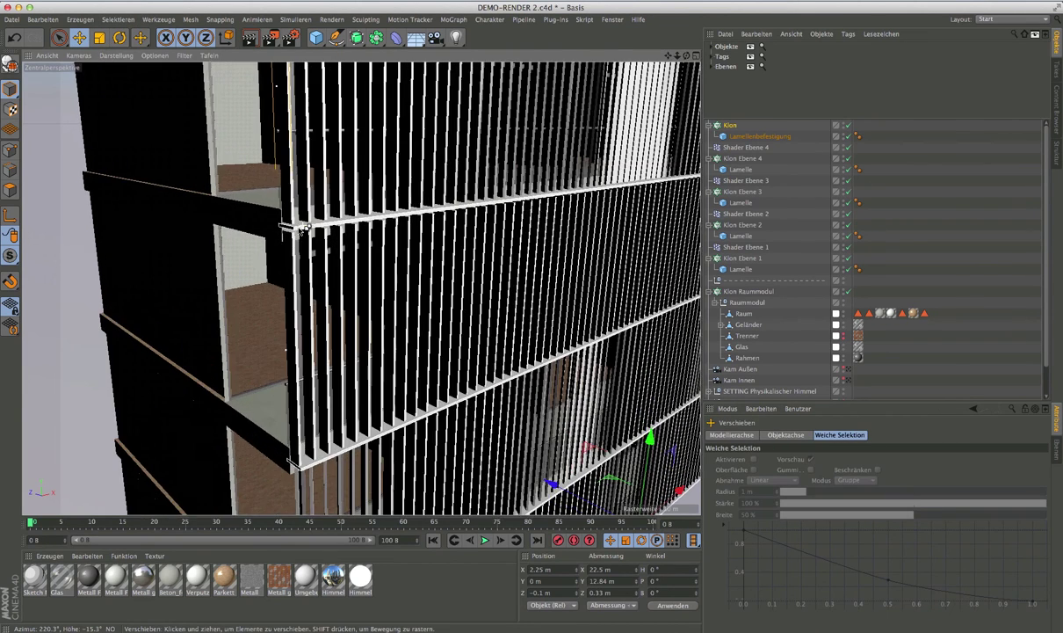
{"action": "scroll", "coordinate": [278, 225], "scroll_direction": "up", "scroll_amount": 2}
{"action": "mouse_move", "coordinate": [278, 225]}
{"action": "left_mouse_down", "text": "alt"}
{"action": "mouse_move", "coordinate": [399, 196]}
{"action": "mouse_move", "coordinate": [412, 200]}
{"action": "mouse_move", "coordinate": [368, 217]}
{"action": "mouse_move", "coordinate": [290, 222]}
{"action": "mouse_move", "coordinate": [425, 241]}
{"action": "left_mouse_up", "text": "alt"}
{"action": "scroll", "coordinate": [298, 229], "scroll_direction": "down", "scroll_amount": 5}
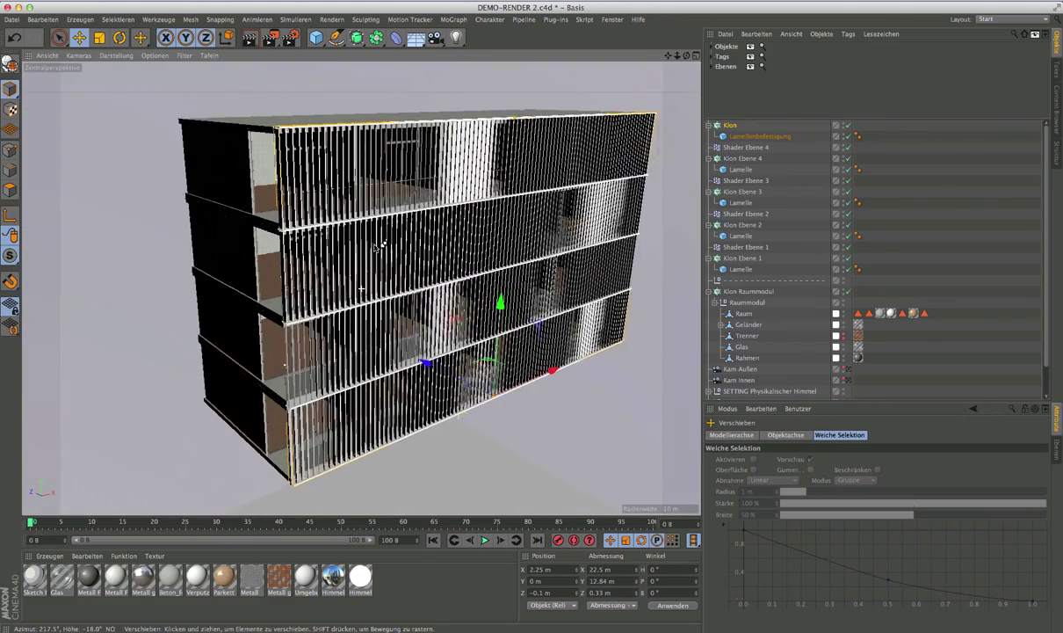
Apply the 'Metall Farbe, matt' material to the Klon Ebene 1–4 cloners
{"action": "middle_click_drag", "start_coordinate": [426, 242], "coordinate": [373, 247], "text": "alt"}
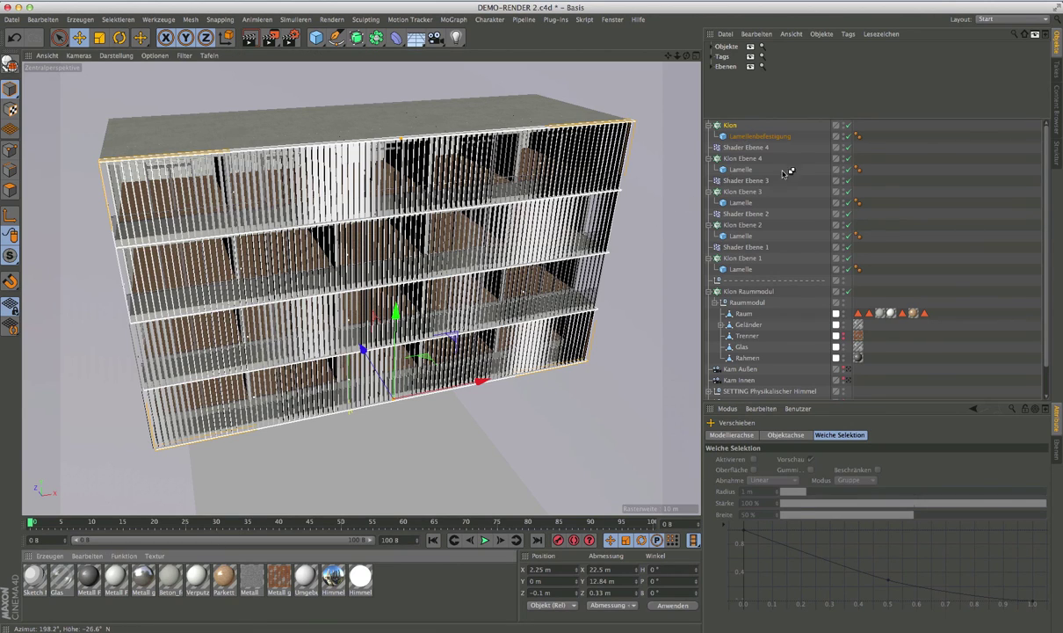
{"action": "left_click_drag", "start_coordinate": [743, 159], "coordinate": [744, 159]}
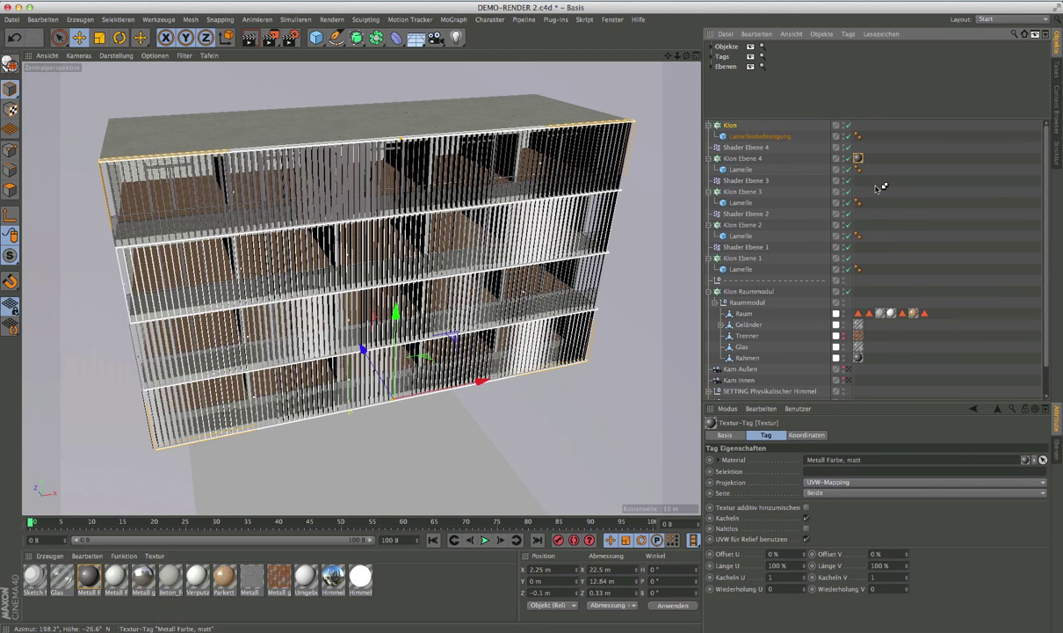
{"action": "left_click_drag", "start_coordinate": [866, 191], "coordinate": [859, 225]}
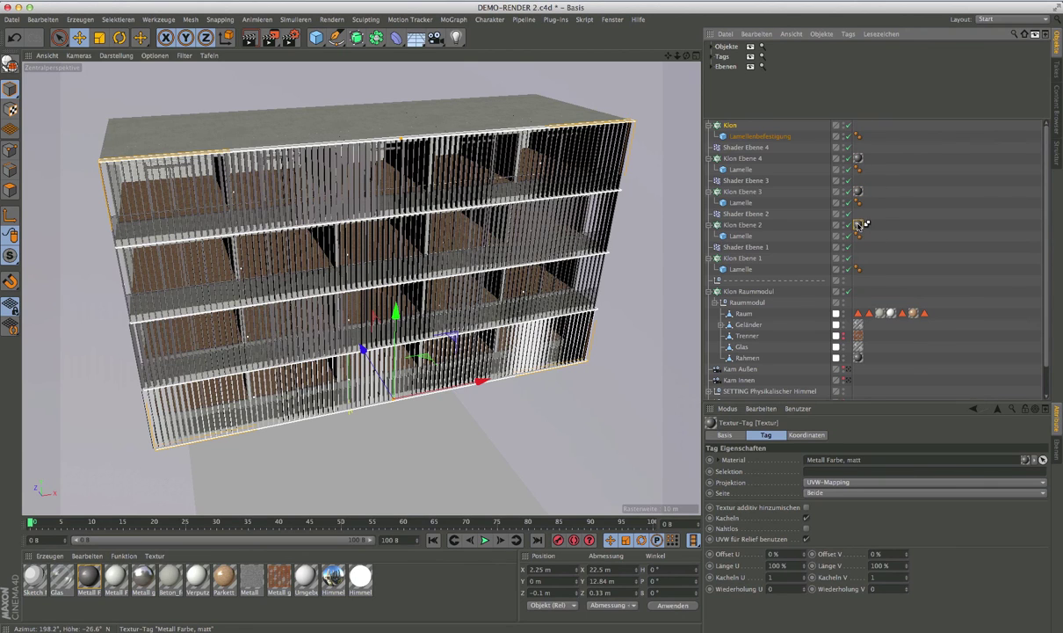
{"action": "left_click_drag", "start_coordinate": [867, 263], "coordinate": [865, 260]}
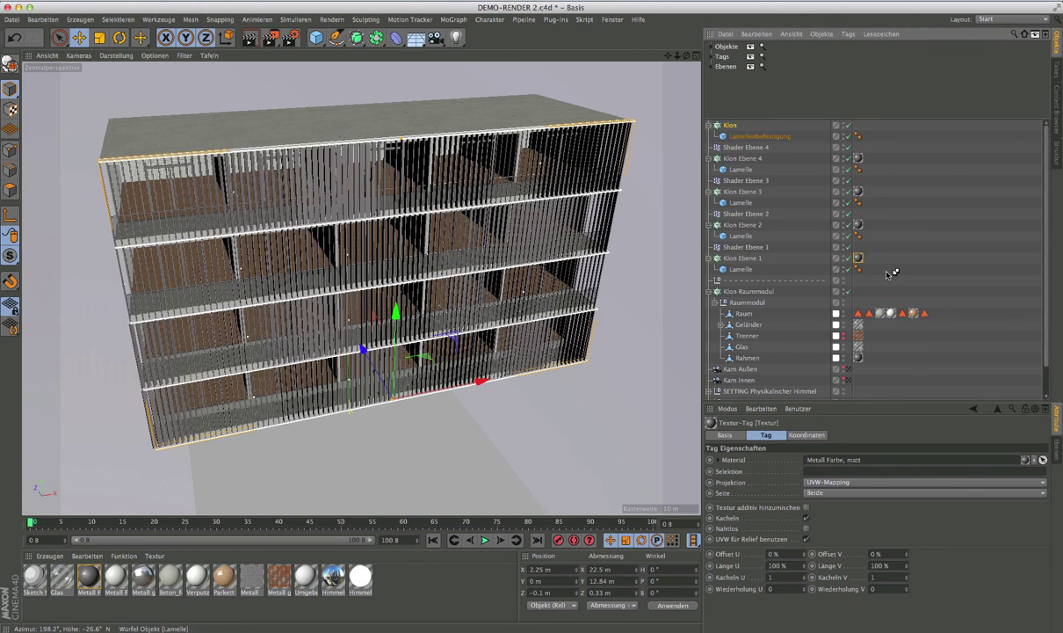
{"action": "mouse_move", "coordinate": [532, 280]}
{"action": "left_mouse_down", "text": "alt"}
{"action": "mouse_move", "coordinate": [398, 278]}
{"action": "mouse_move", "coordinate": [397, 302]}
{"action": "mouse_move", "coordinate": [380, 278]}
{"action": "mouse_move", "coordinate": [363, 289]}
{"action": "mouse_move", "coordinate": [398, 290]}
{"action": "left_mouse_up", "text": "alt"}
Zoom out and orbit slightly to frame the lamella facade
{"action": "scroll", "coordinate": [421, 291], "scroll_direction": "up", "scroll_amount": 3}
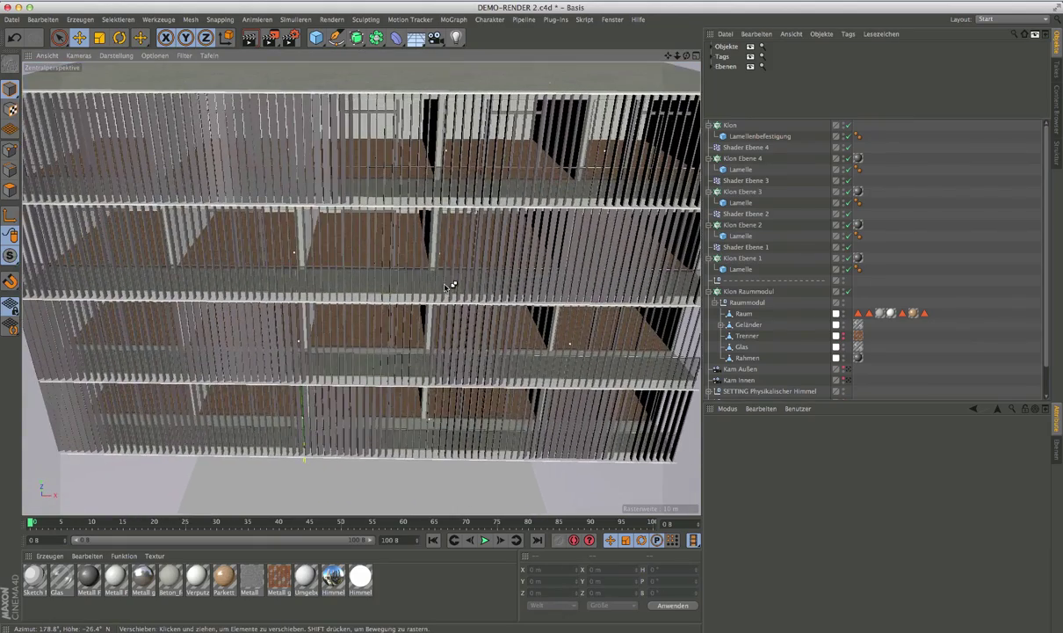
{"action": "scroll", "coordinate": [451, 287], "scroll_direction": "up", "scroll_amount": 3}
{"action": "scroll", "coordinate": [422, 324], "scroll_direction": "up", "scroll_amount": 3}
{"action": "scroll", "coordinate": [422, 320], "scroll_direction": "up", "scroll_amount": 3}
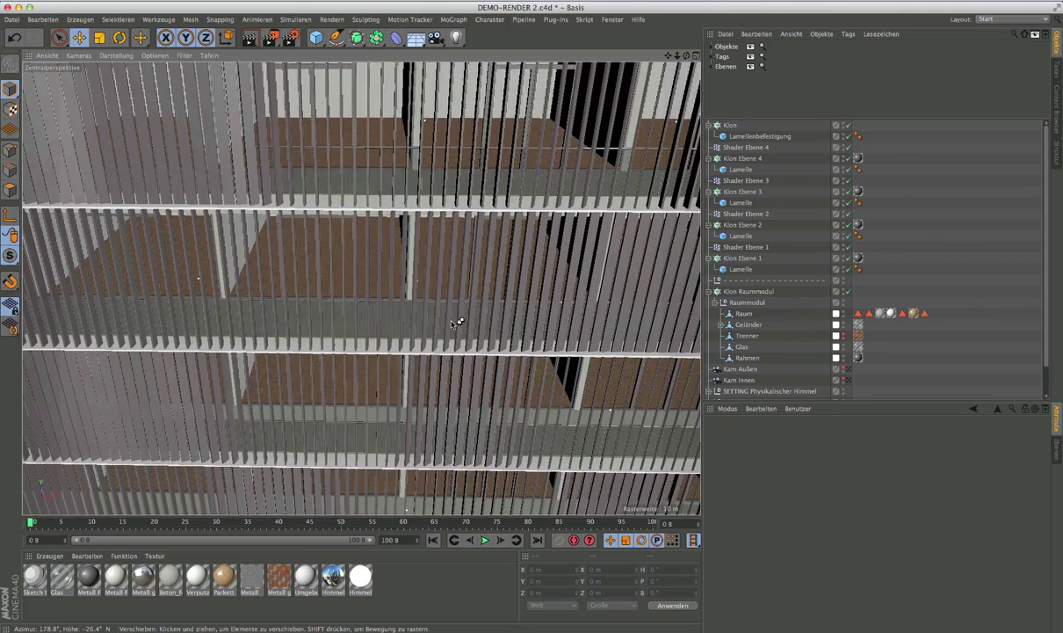
{"action": "scroll", "coordinate": [444, 321], "scroll_direction": "up", "scroll_amount": 3}
{"action": "left_click_drag", "start_coordinate": [448, 323], "coordinate": [448, 323], "text": "alt"}
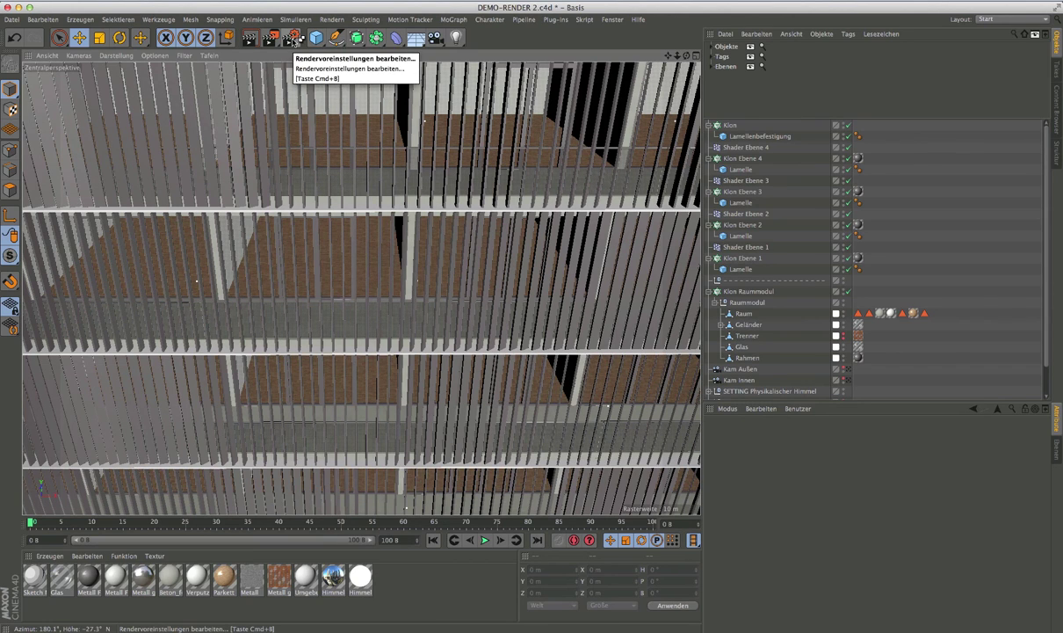
Activate the GI-Setting PREVIEW render preset and test-render the viewport
{"action": "left_click", "coordinate": [294, 40]}
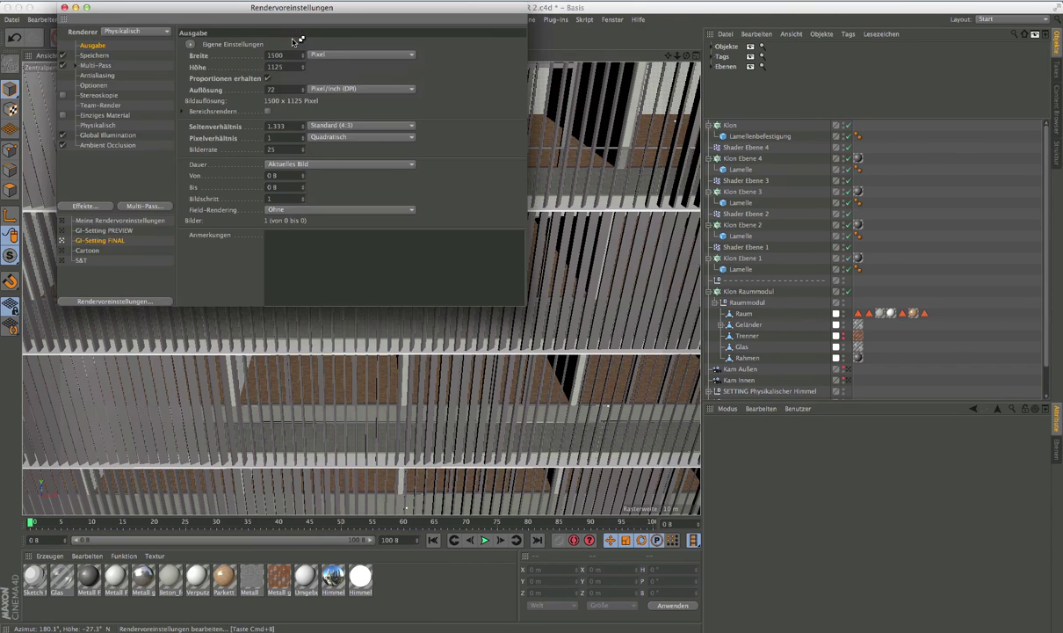
{"action": "left_click", "coordinate": [68, 230]}
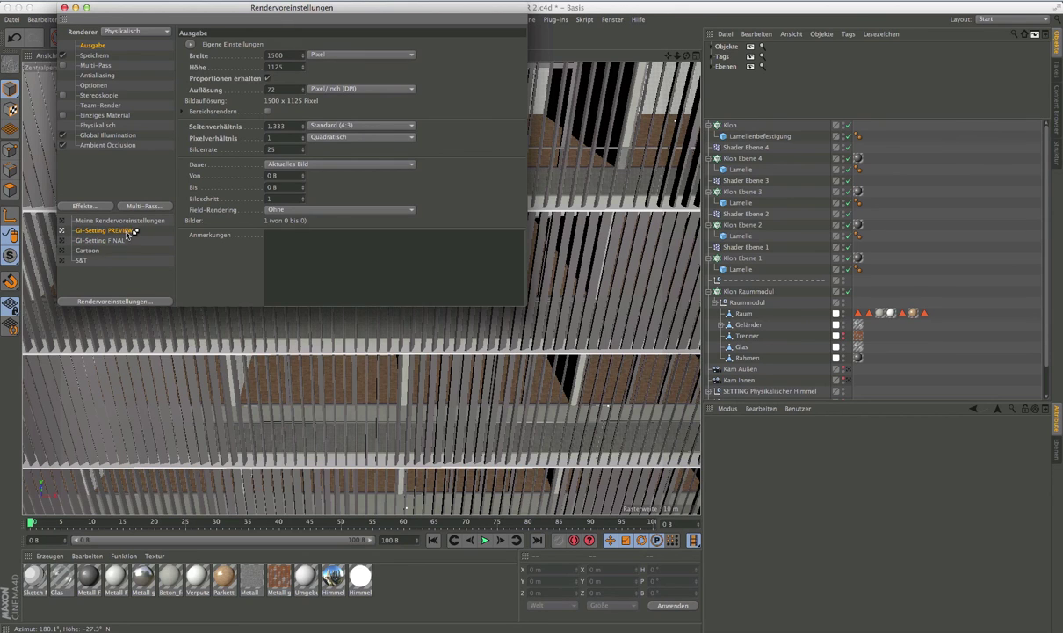
{"action": "left_click", "coordinate": [64, 7]}
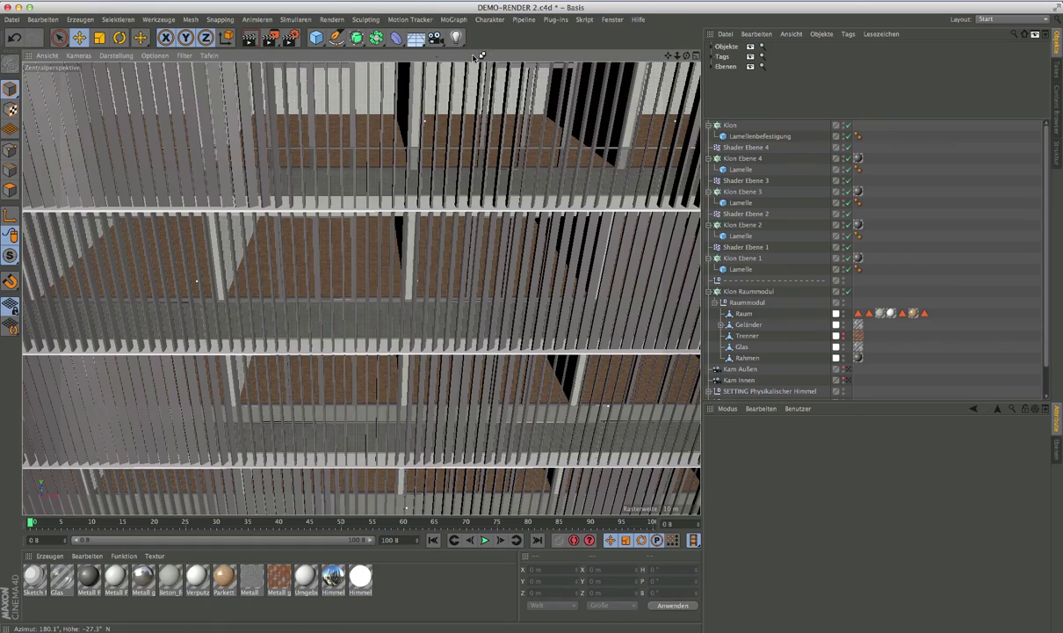
{"action": "left_click", "coordinate": [252, 40]}
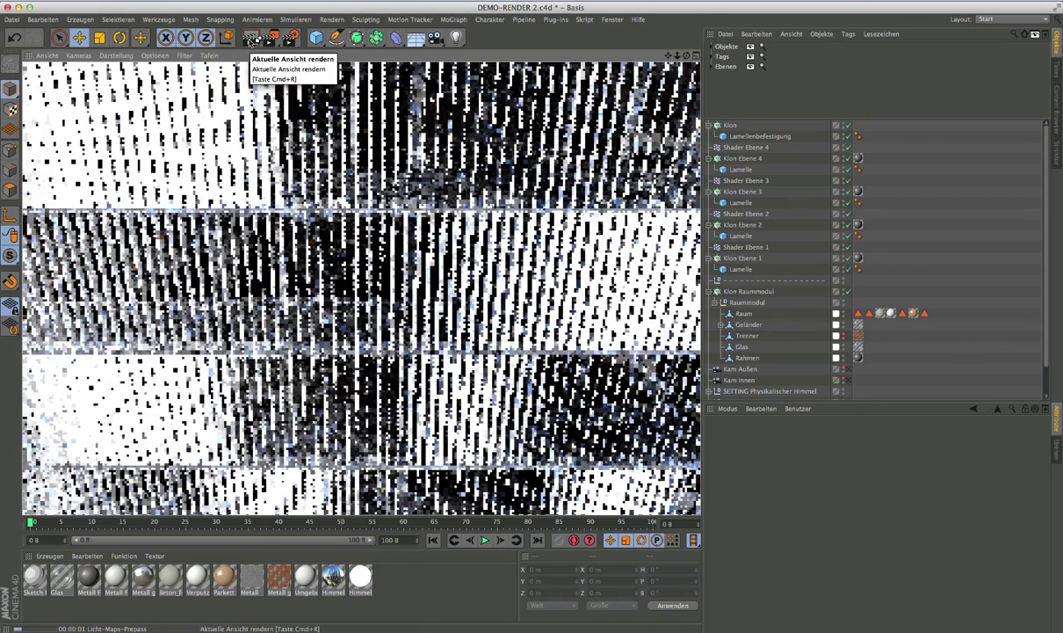